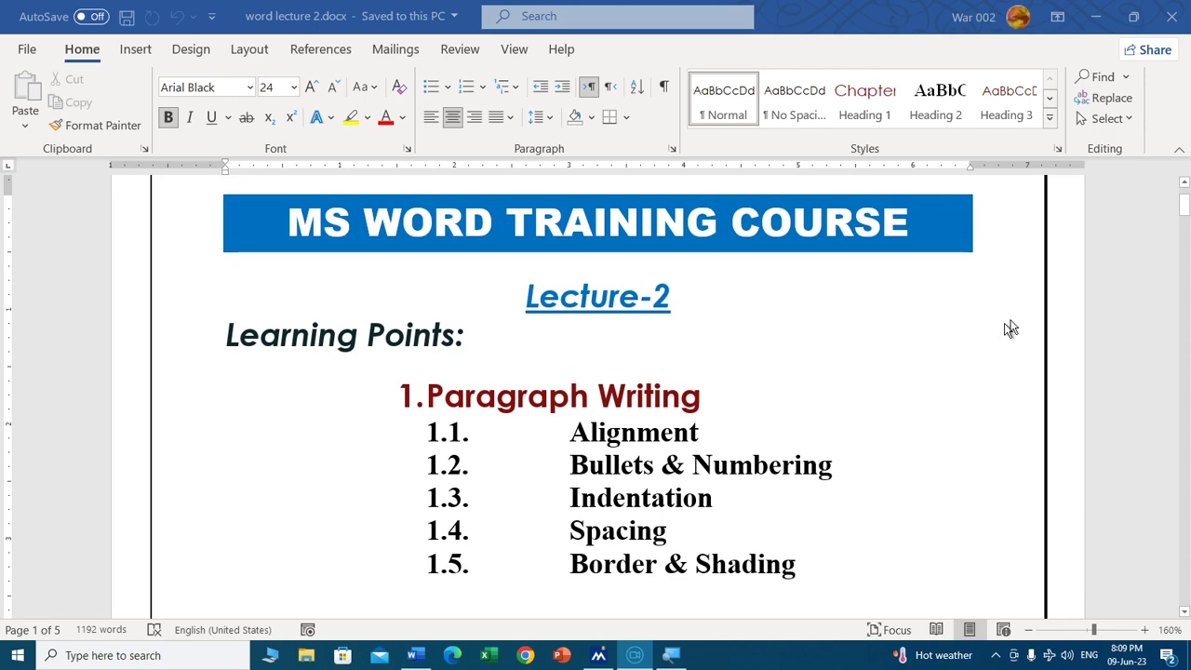
Inspect both Paragraph dialog tabs without changes, then scroll to the Shortcut Keys Used table
mouse_move(1182, 214)
mouse_down()
mouse_move(1182, 265)
mouse_move(1185, 209)
mouse_up()
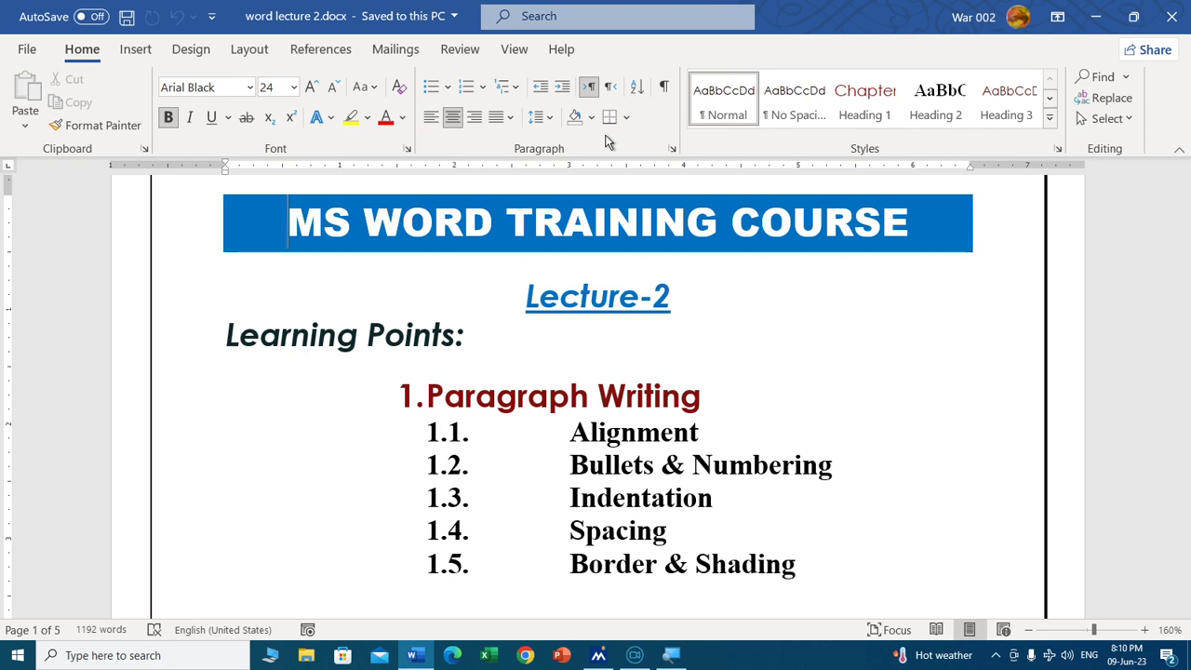
click(674, 152)
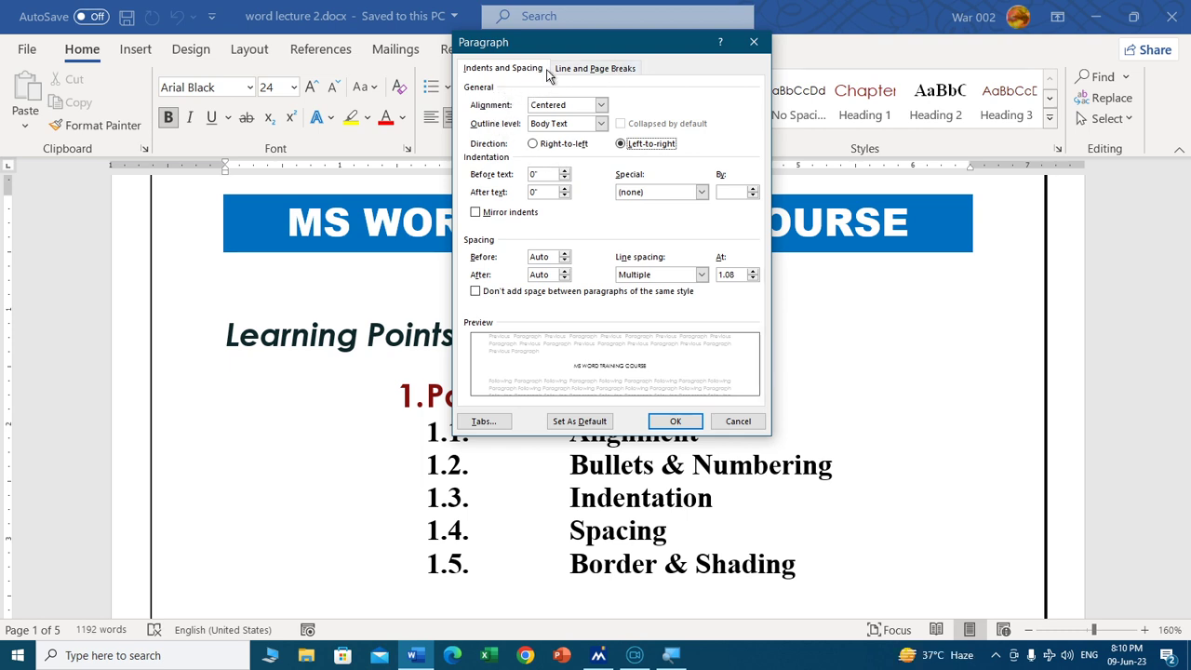
click(577, 70)
click(517, 72)
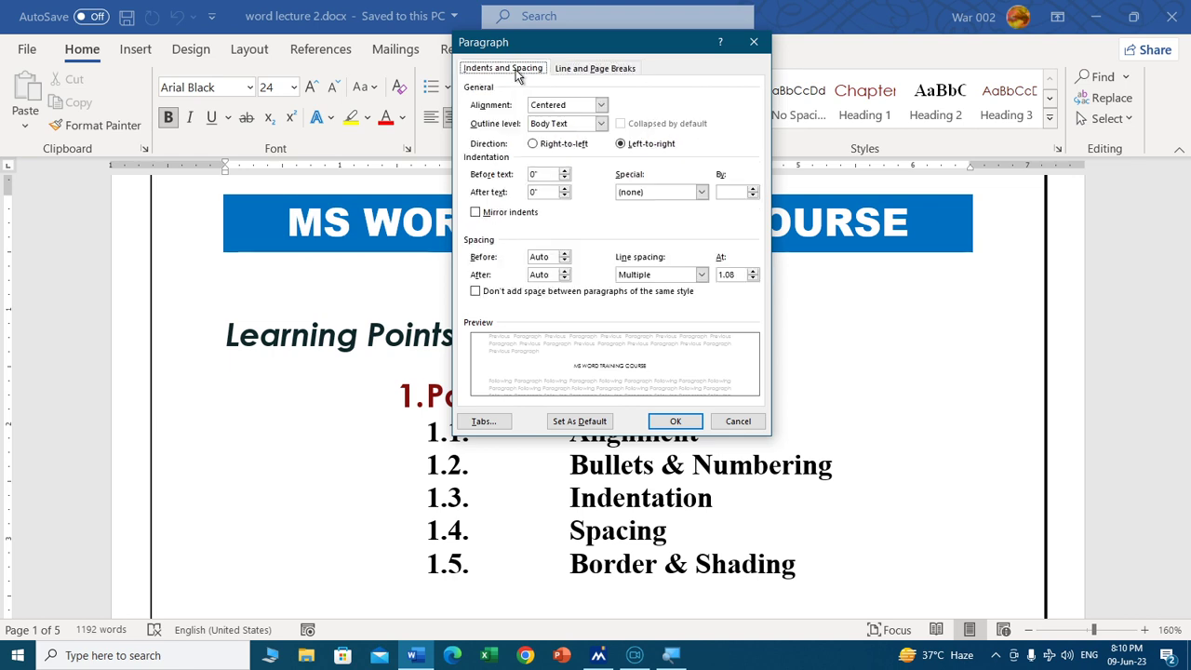
click(738, 420)
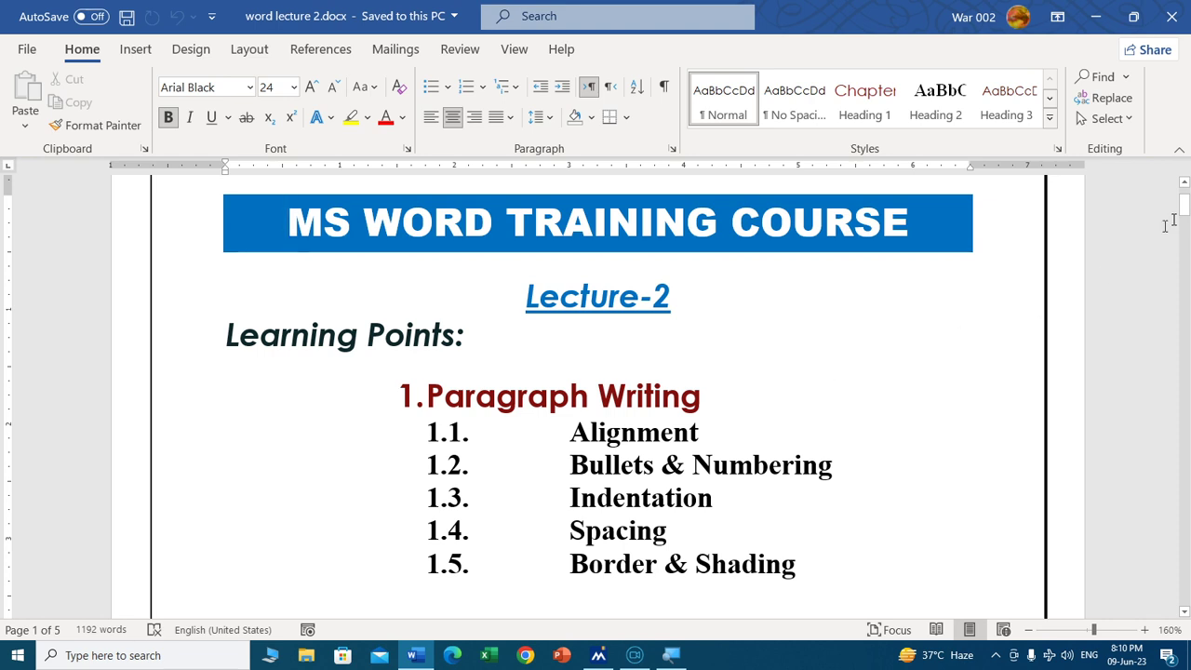
drag(1181, 213, 1182, 237)
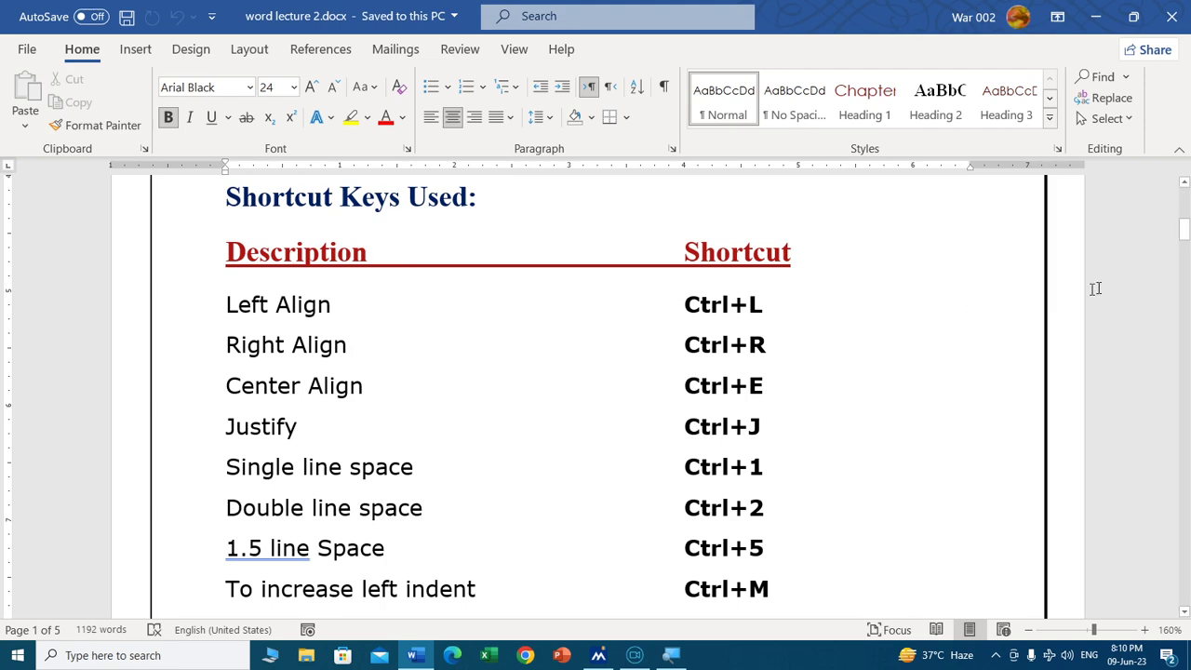
Select the Economics definition quote and try left, centre, right, then left alignment
drag(1186, 251, 1187, 302)
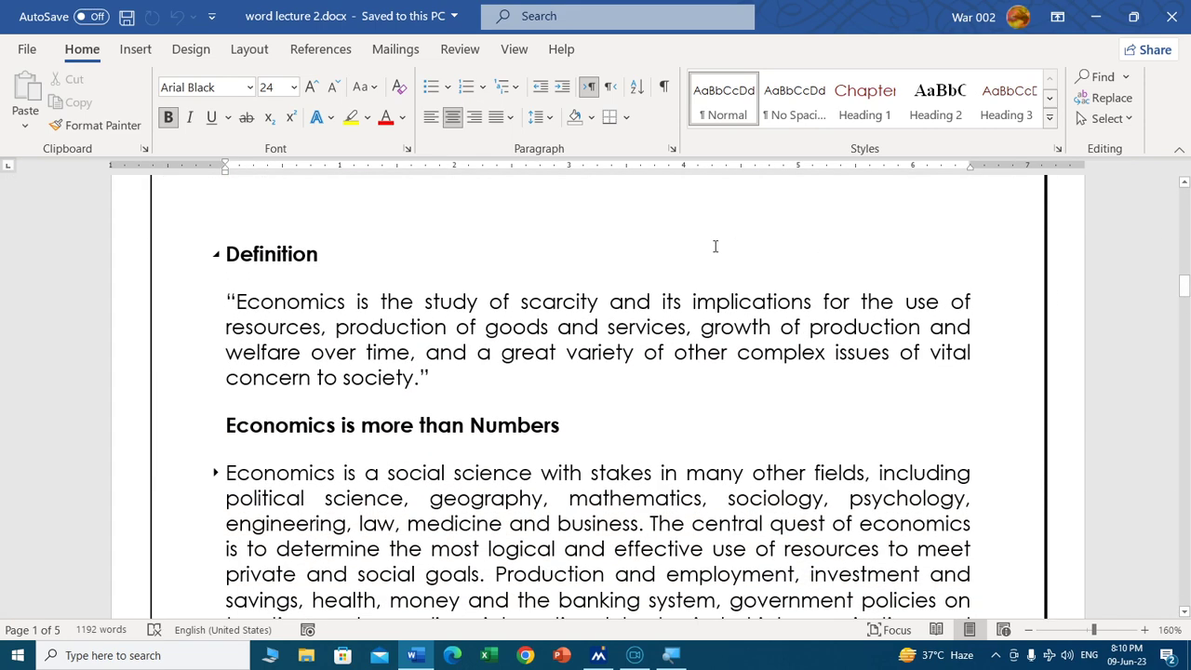
triple_click(290, 303)
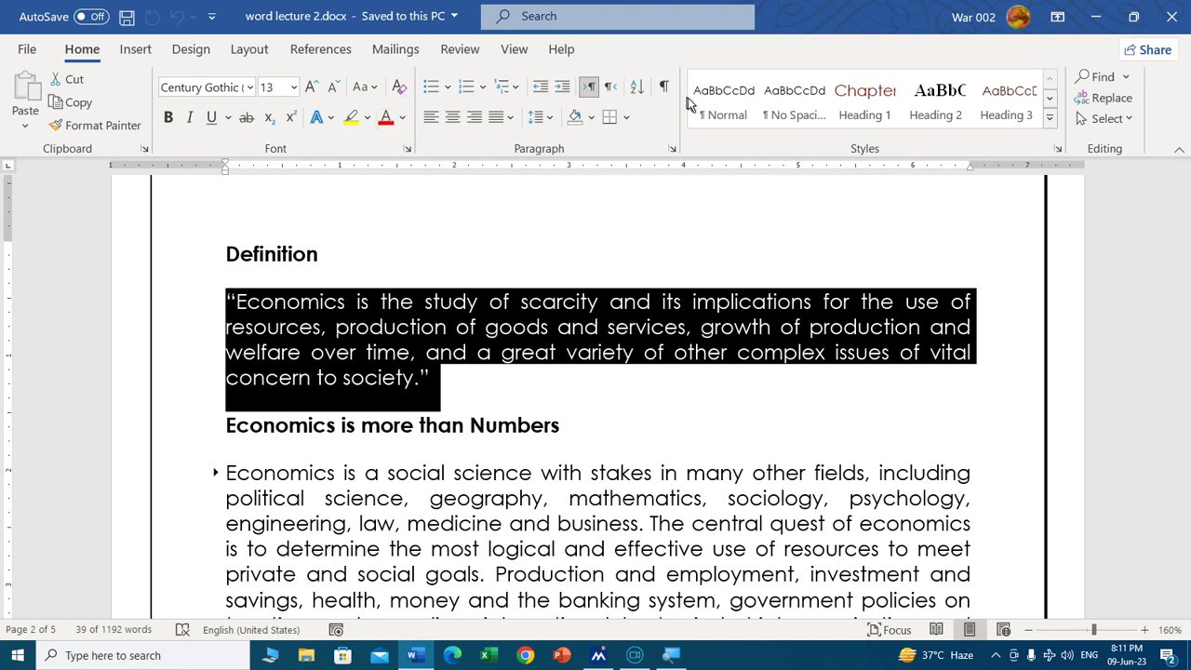
click(430, 118)
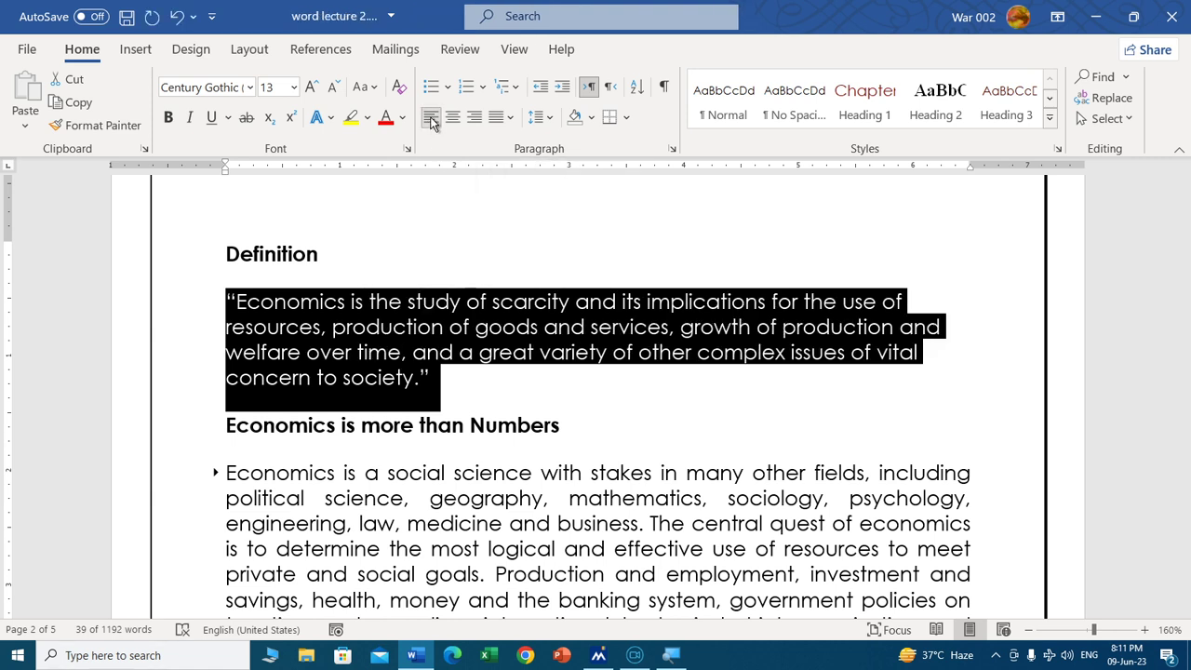
click(452, 118)
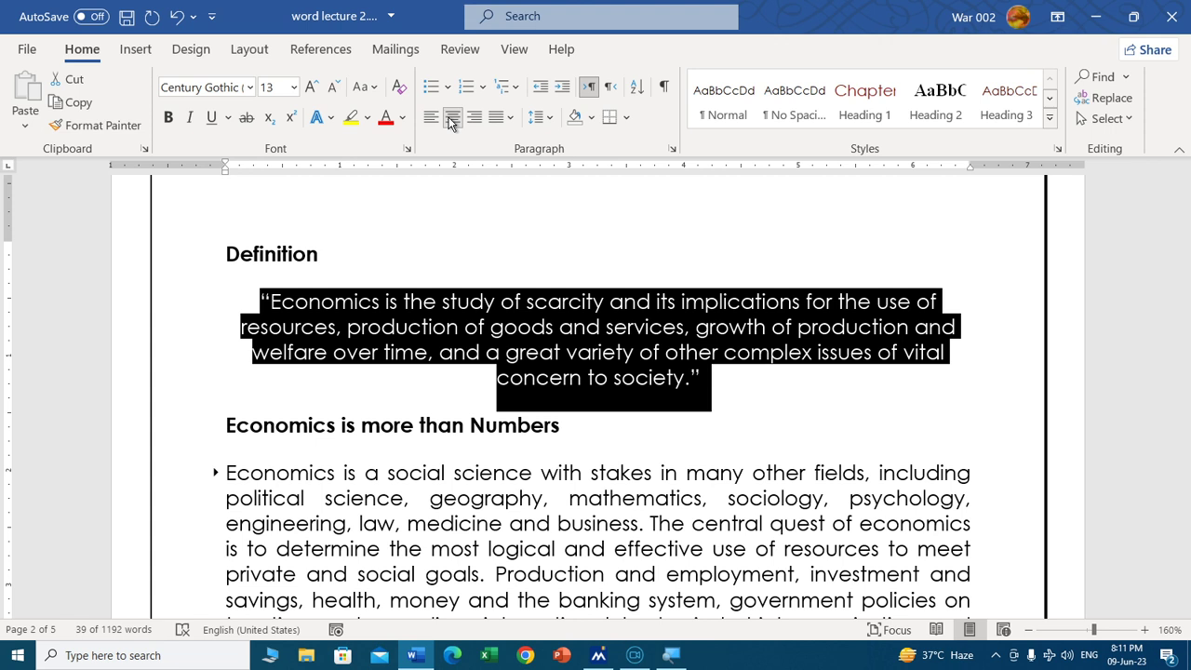
click(474, 118)
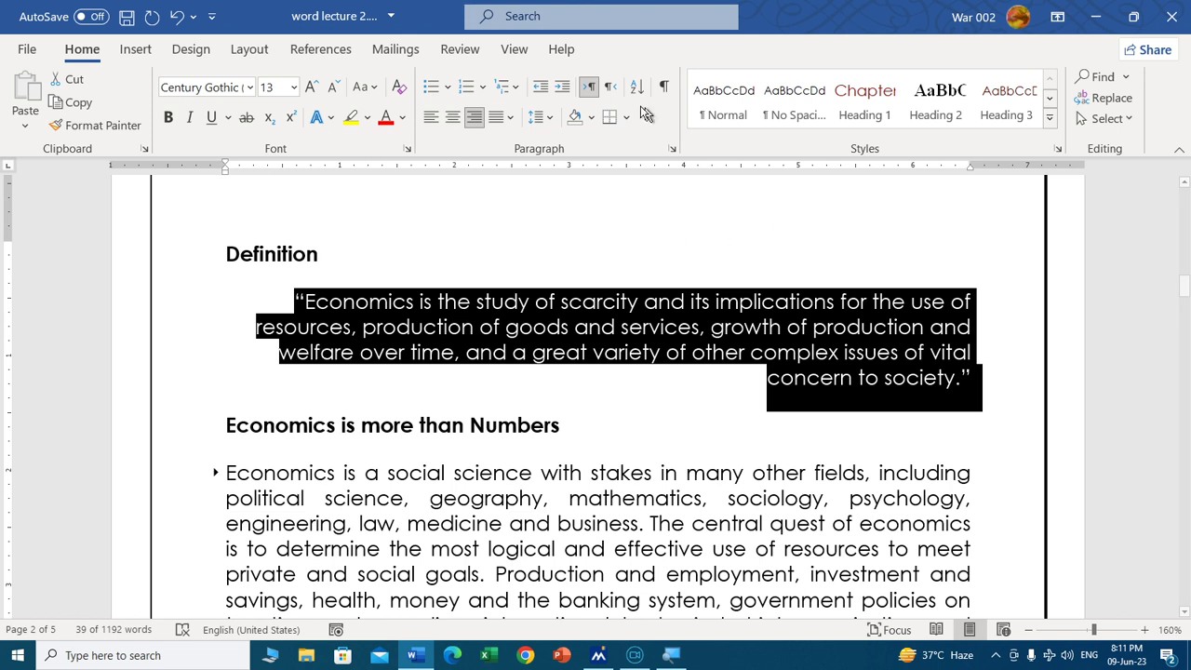
click(431, 118)
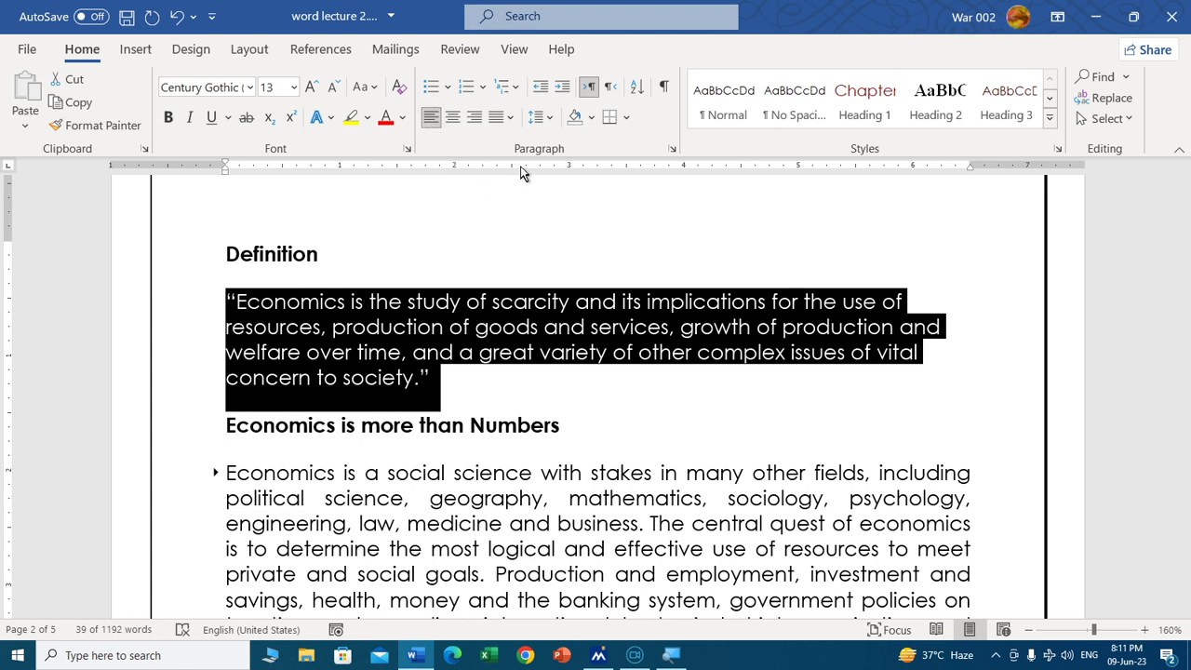
Try Justify, Justify Low, Medium and High on the quote, ending on plain Justify
click(499, 120)
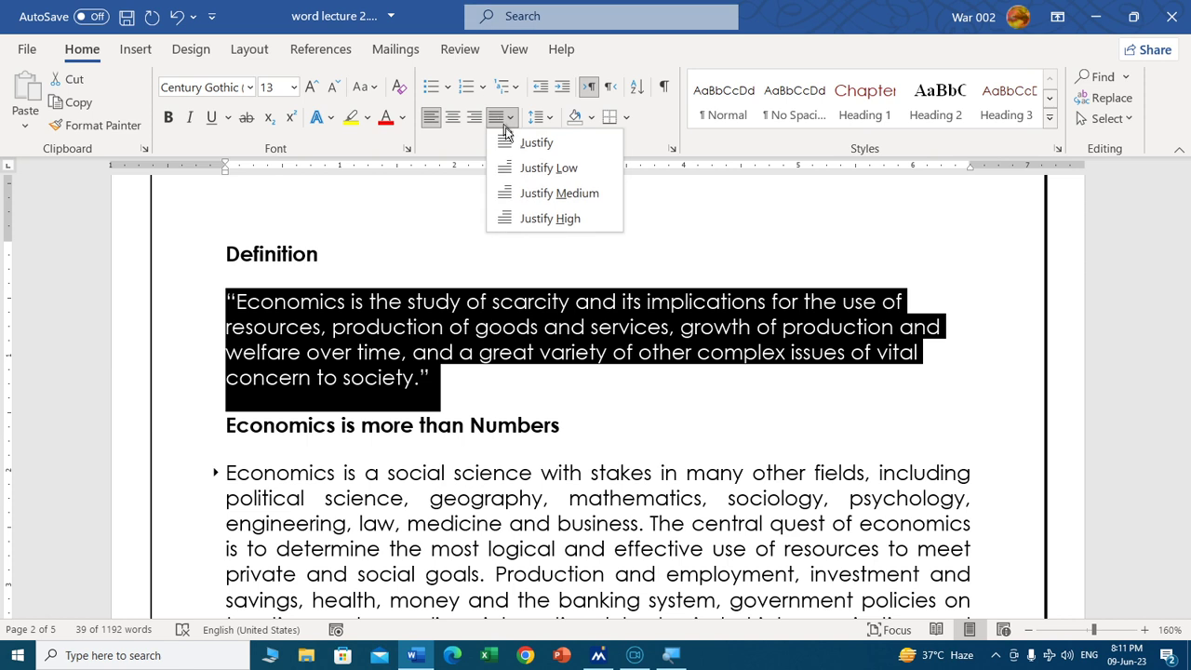
click(525, 142)
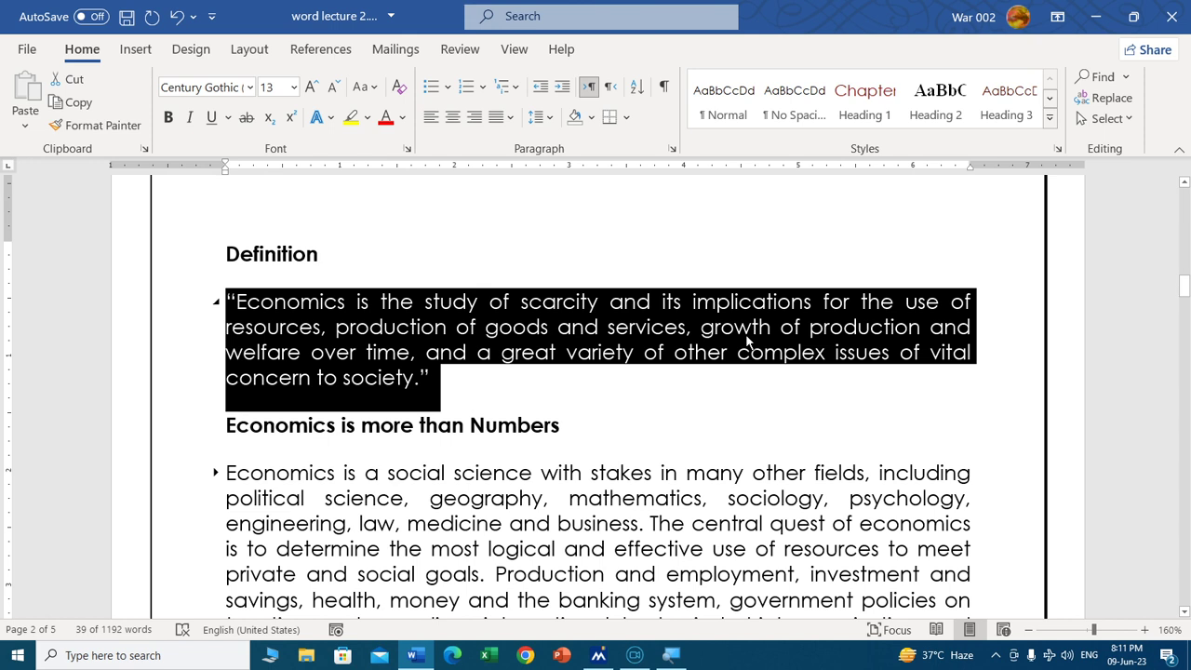
click(510, 120)
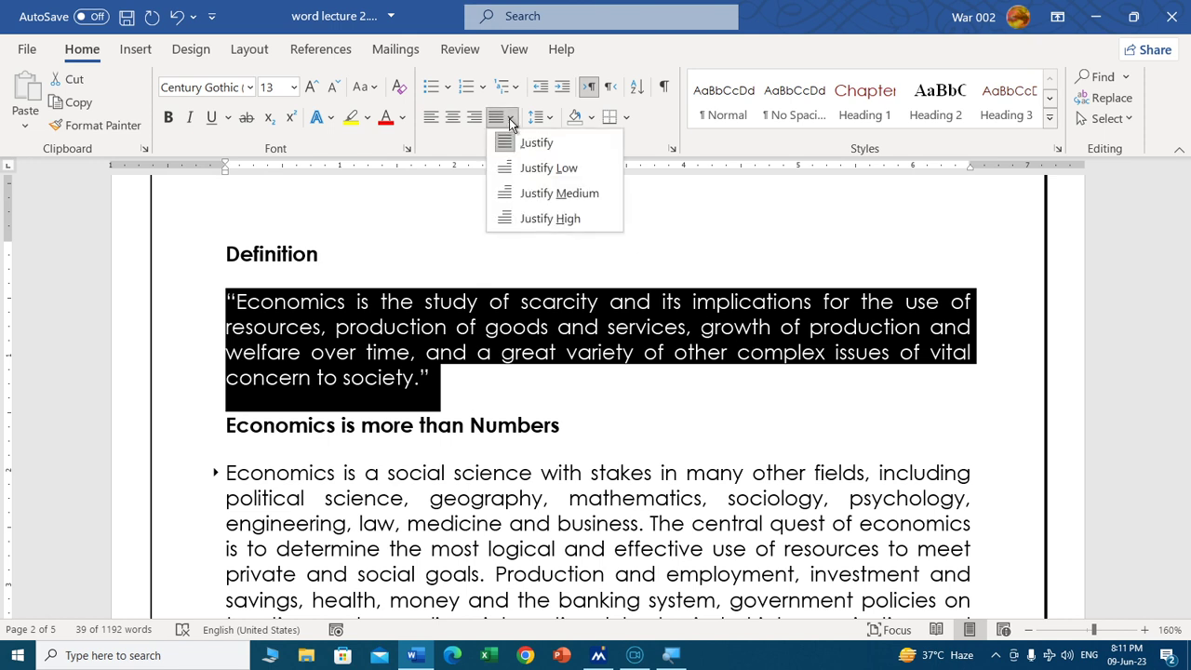
click(558, 171)
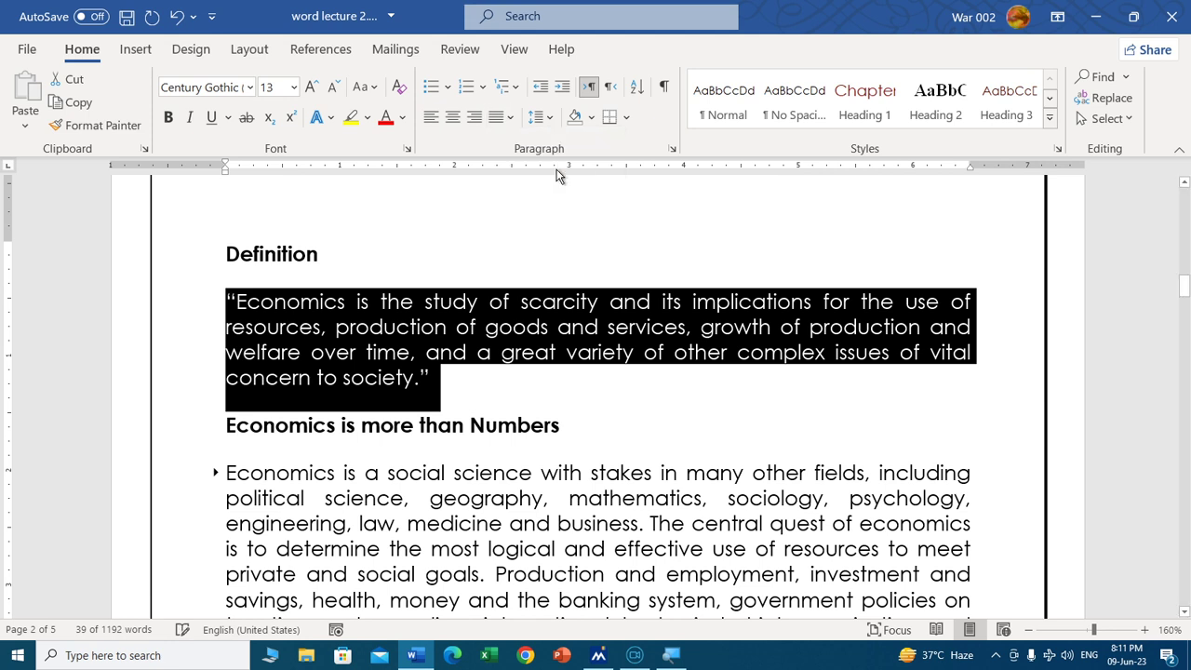
click(512, 124)
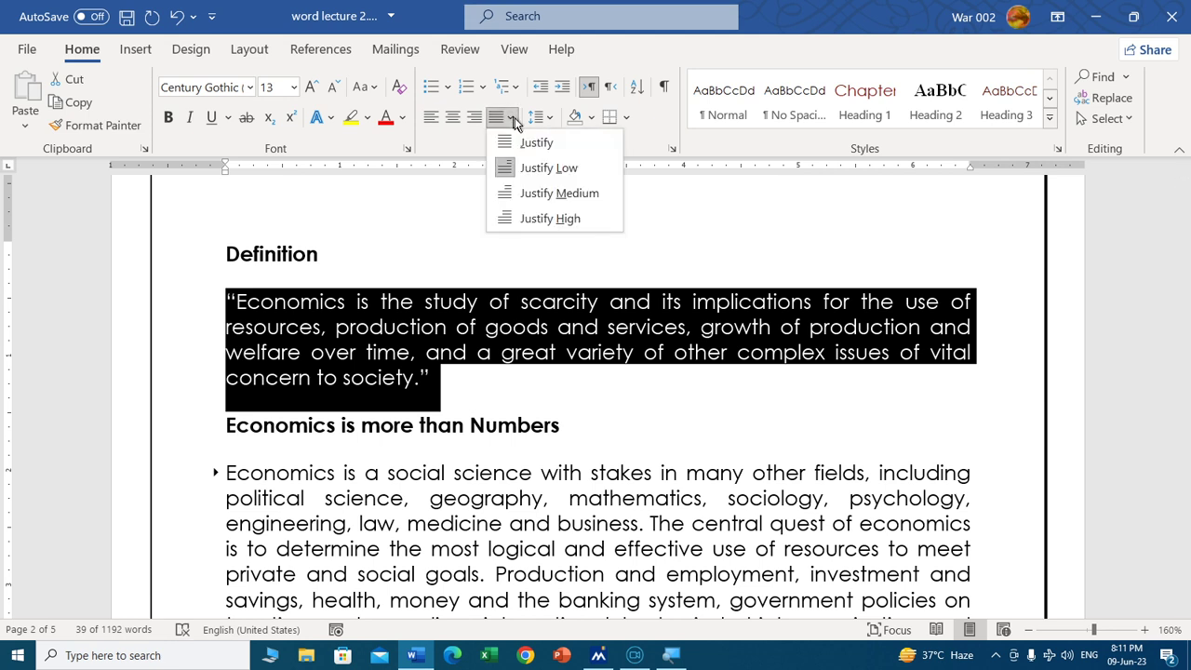
click(598, 192)
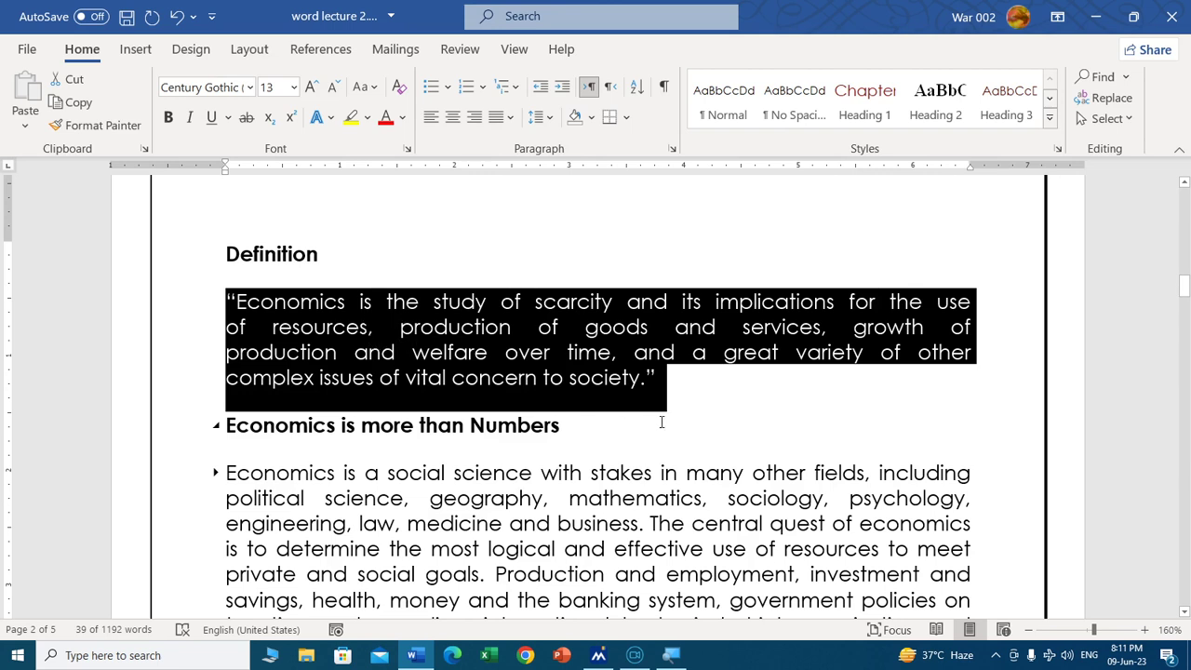
click(511, 119)
click(540, 210)
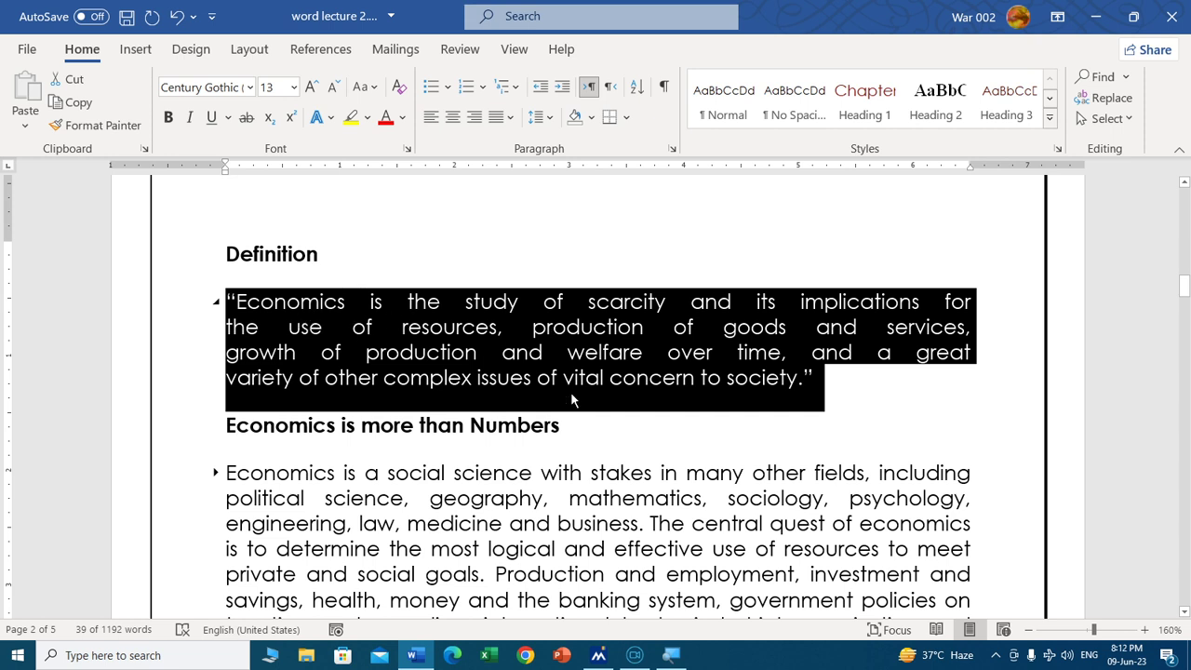
click(513, 118)
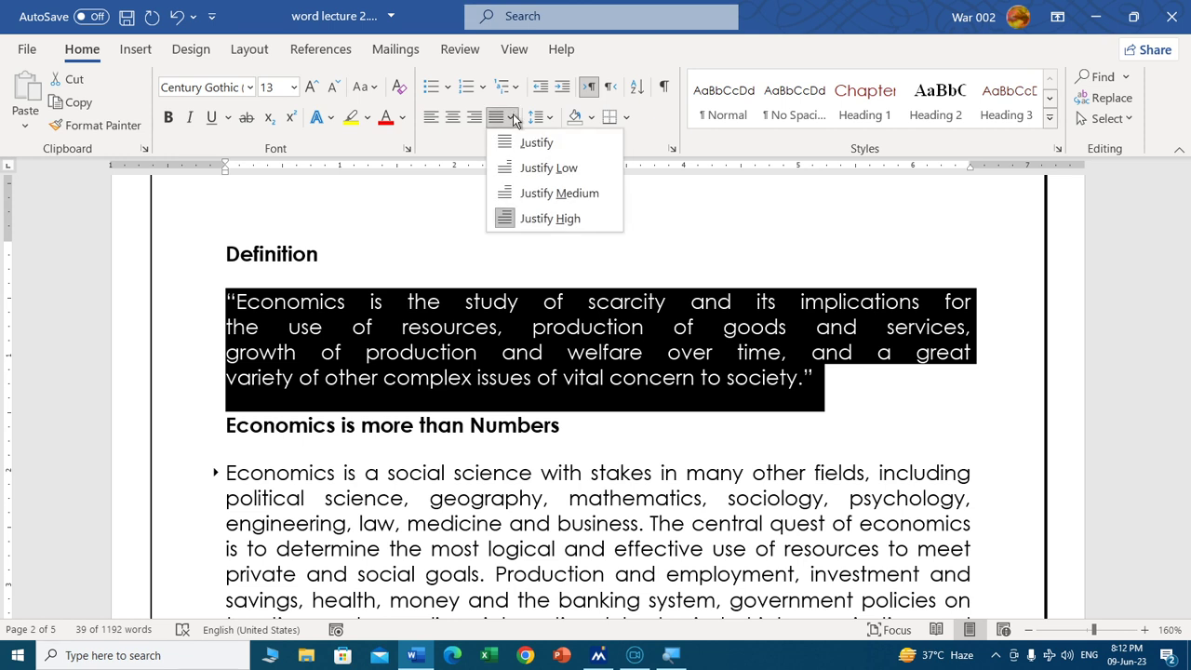
click(525, 142)
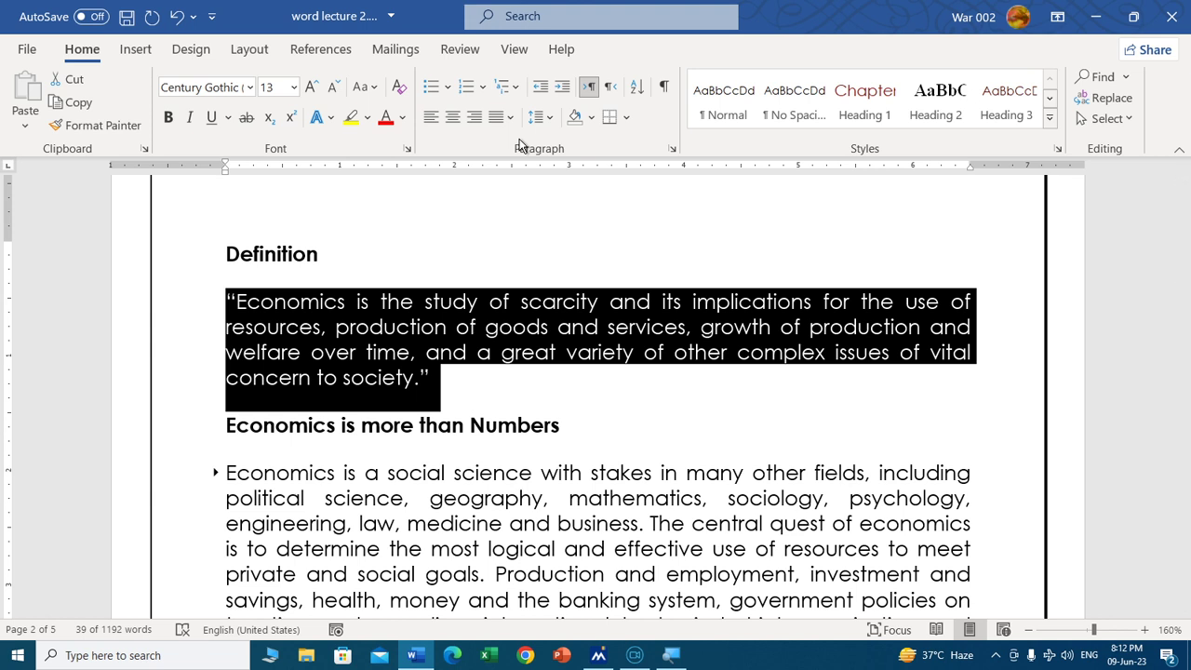
Switch the quote through Ctrl+L, Ctrl+R, Ctrl+E back to Ctrl+J, then scroll to the shortcut table
key(ctrl+l)
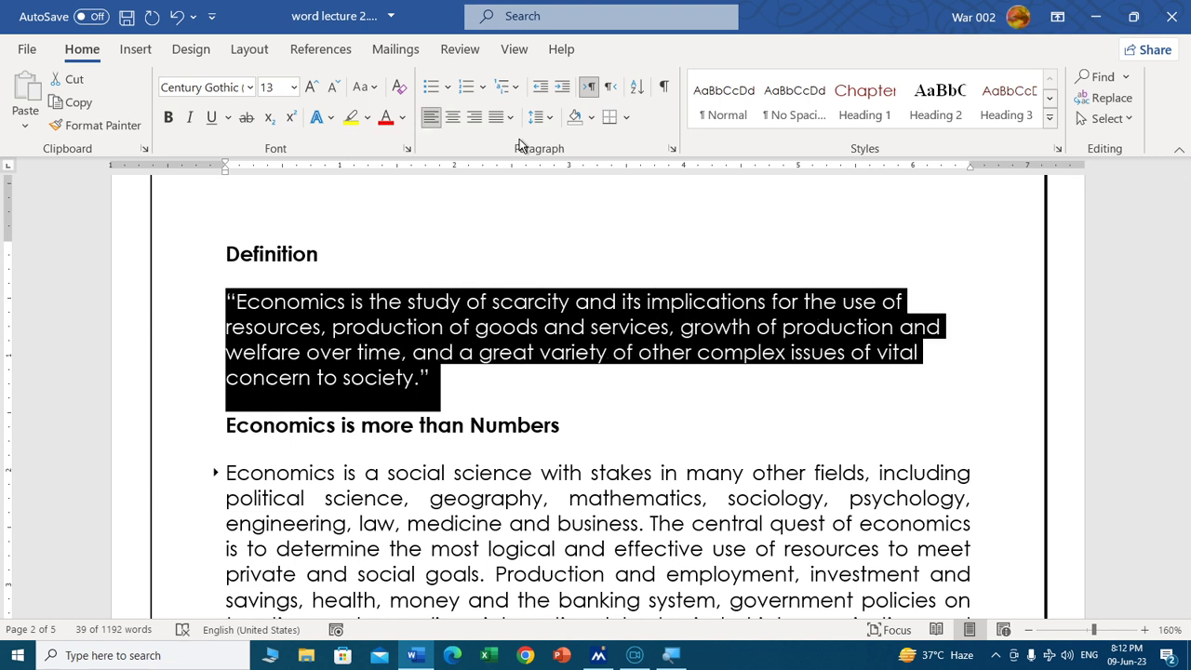
key(ctrl+r)
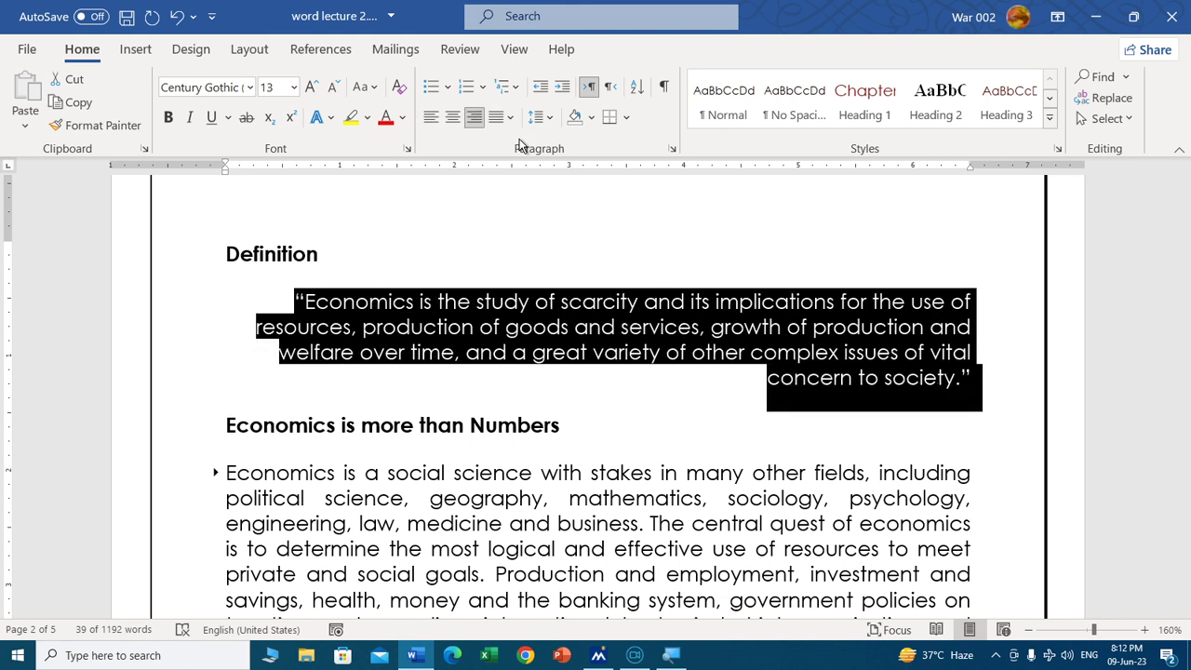
key(ctrl+e)
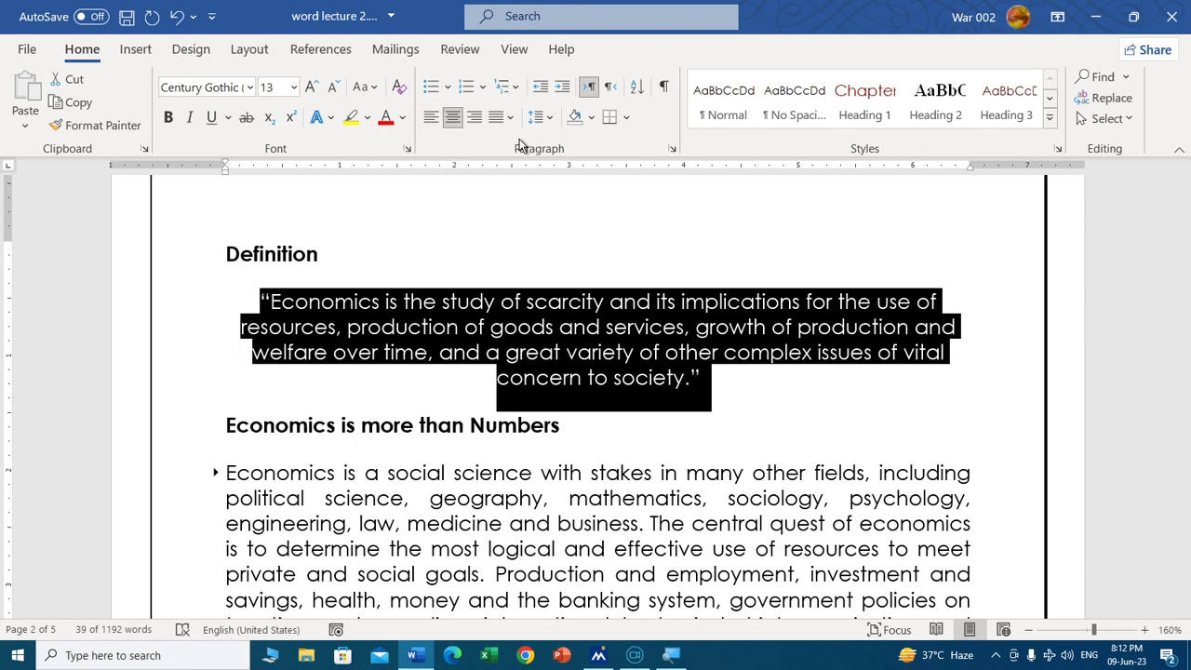
key(ctrl+j)
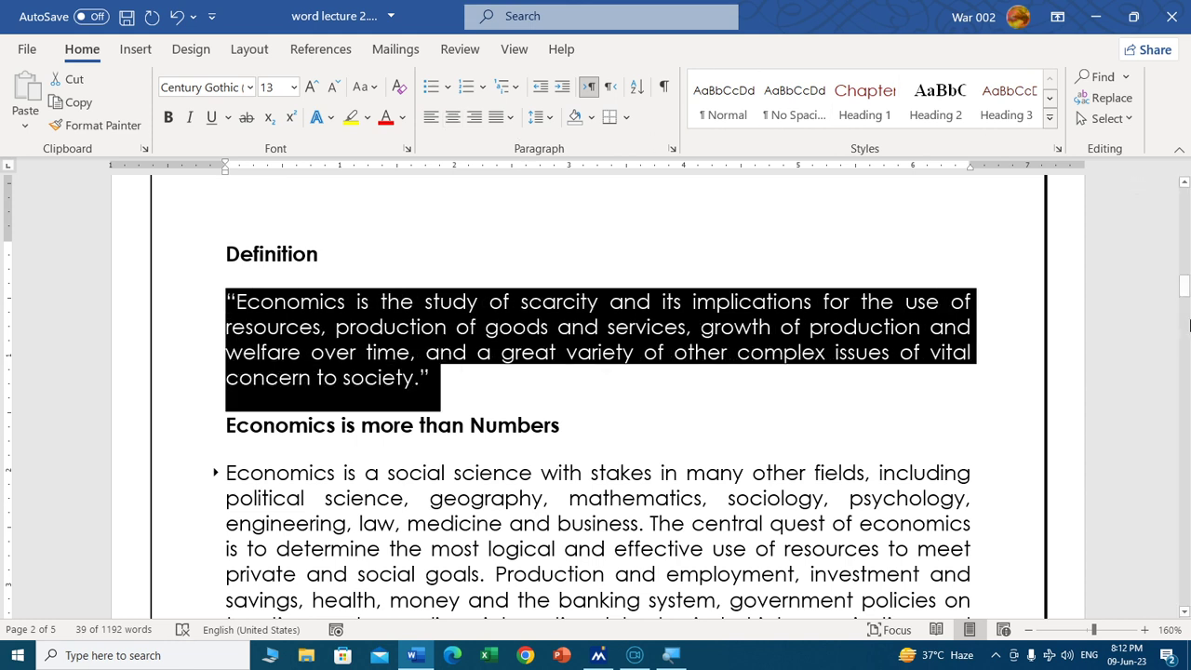
drag(1183, 289, 1185, 230)
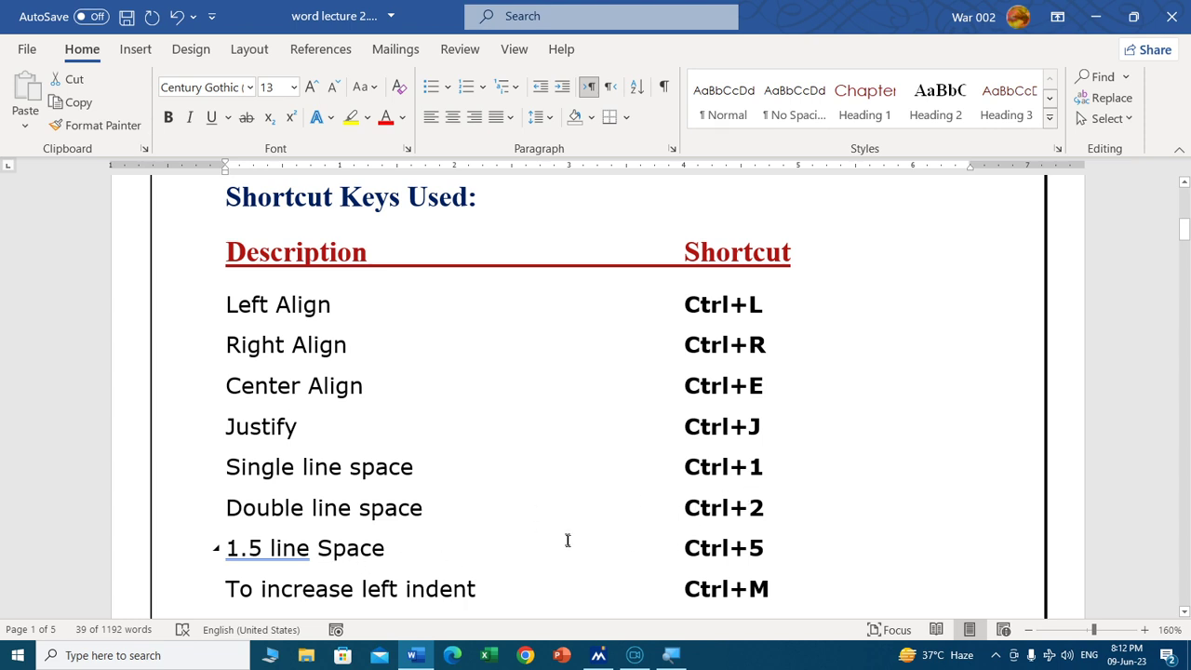
Back at the quote, apply double spacing (Ctrl+2), then 1.5 spacing (Ctrl+5)
drag(1182, 231, 1185, 293)
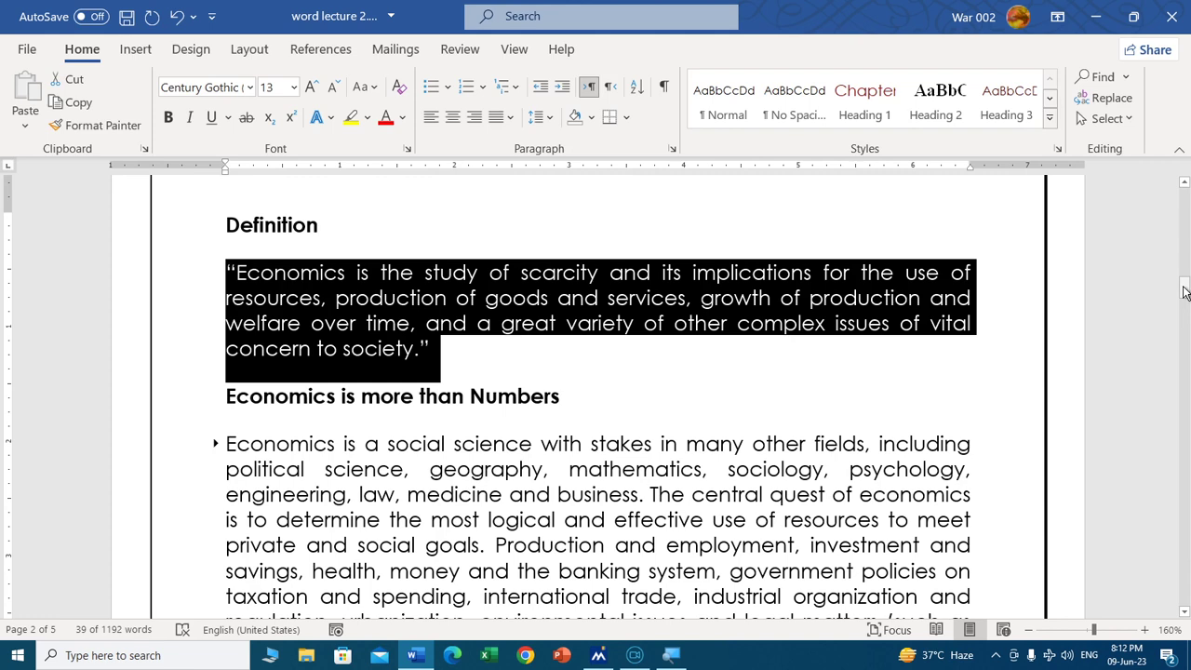
key(ctrl+2)
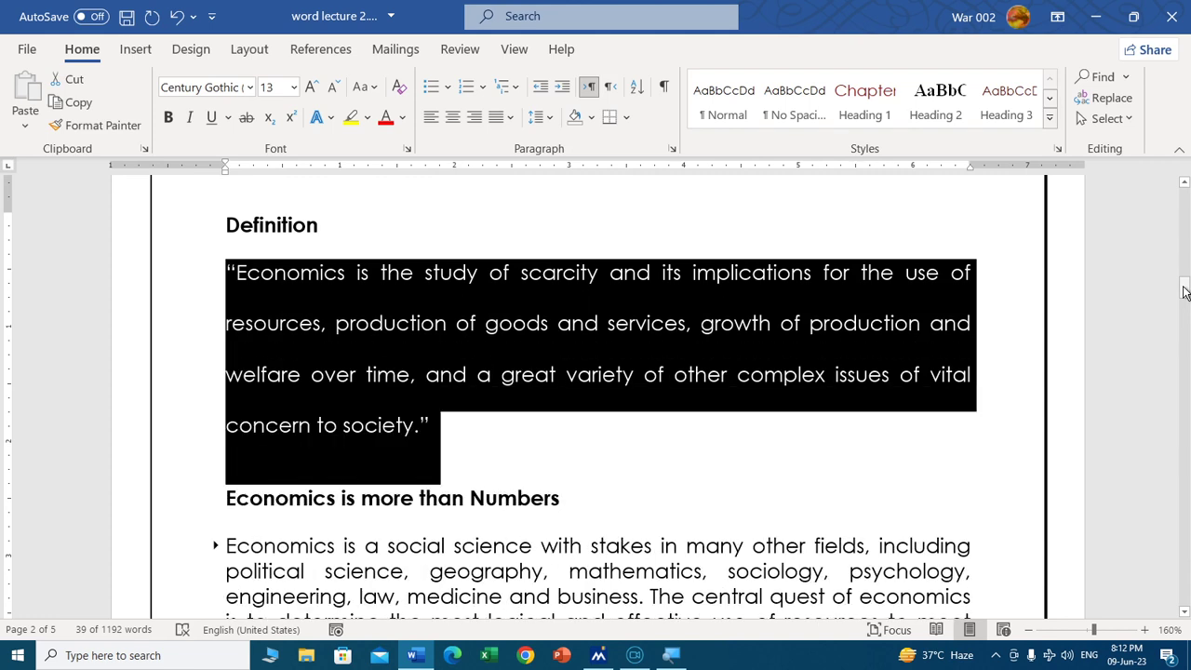
key(ctrl+5)
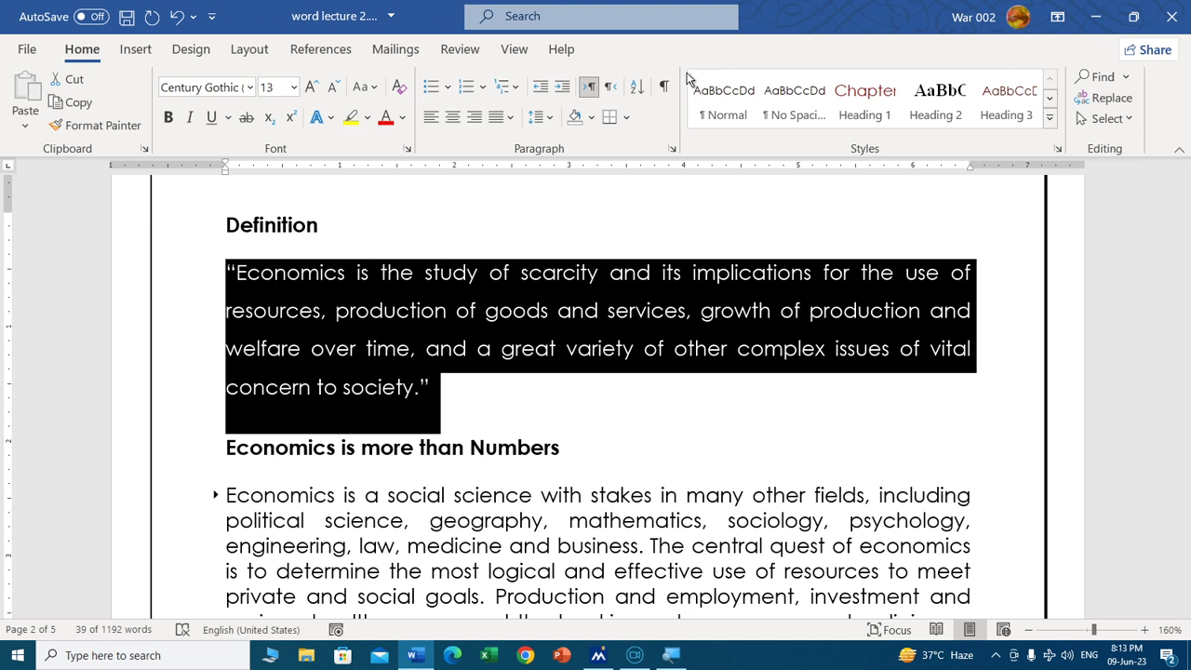
In the Paragraph dialog, set the quote's line spacing to Multiple at 6
click(550, 119)
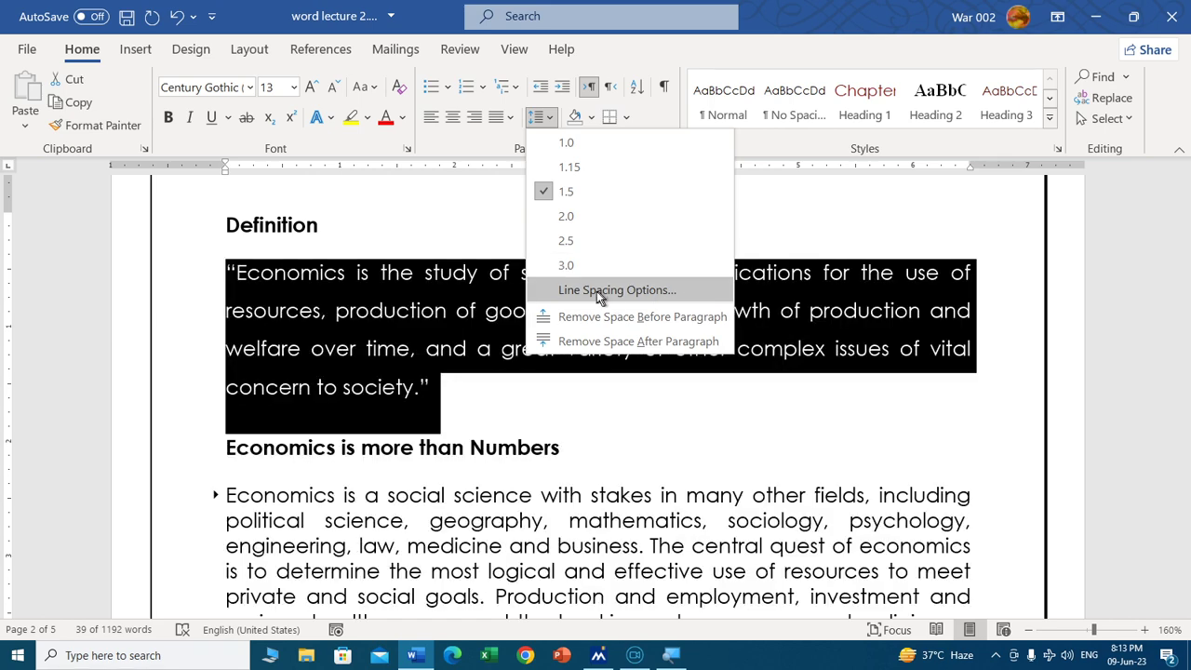
click(618, 289)
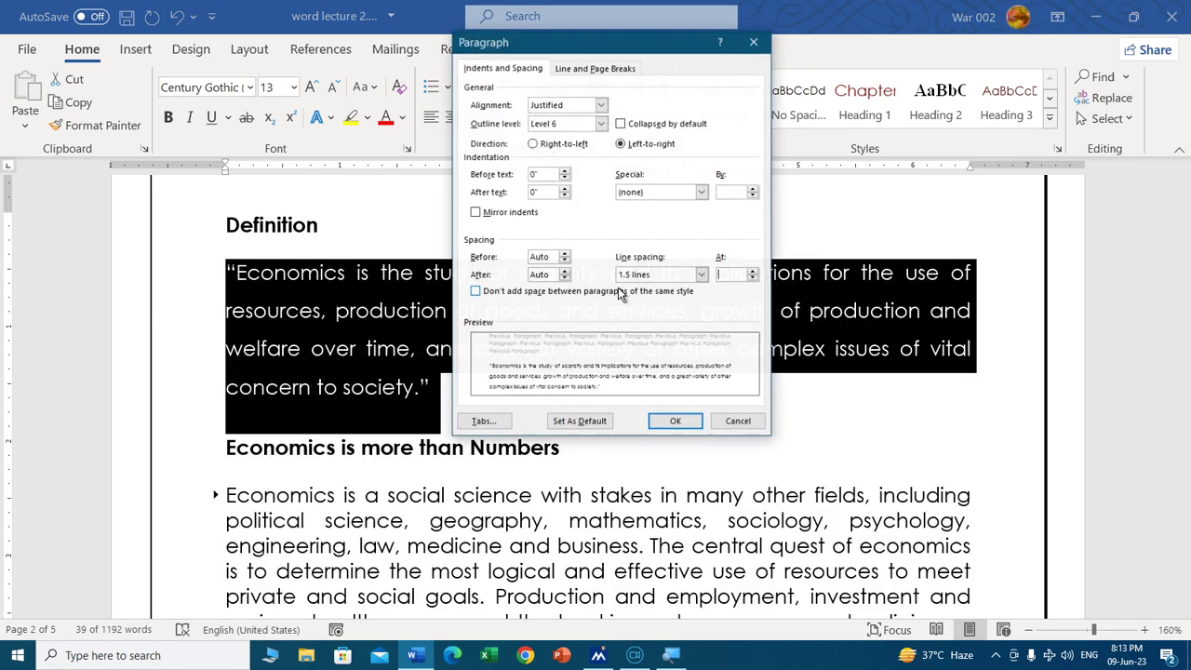
drag(646, 47, 653, 91)
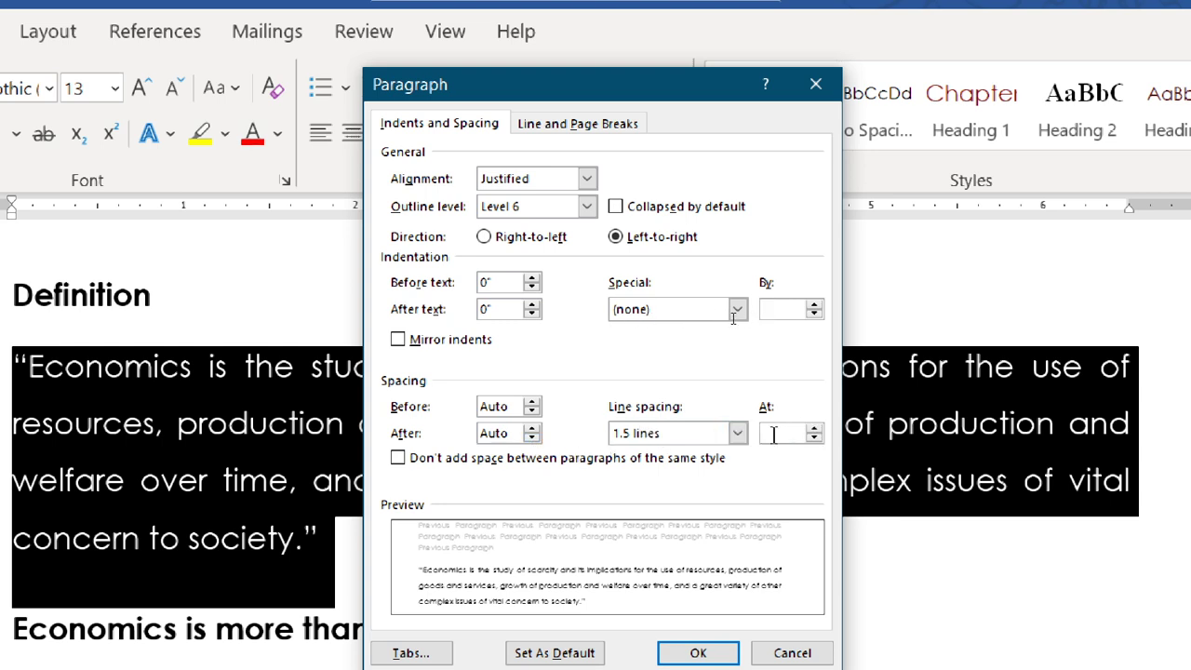
text(6)
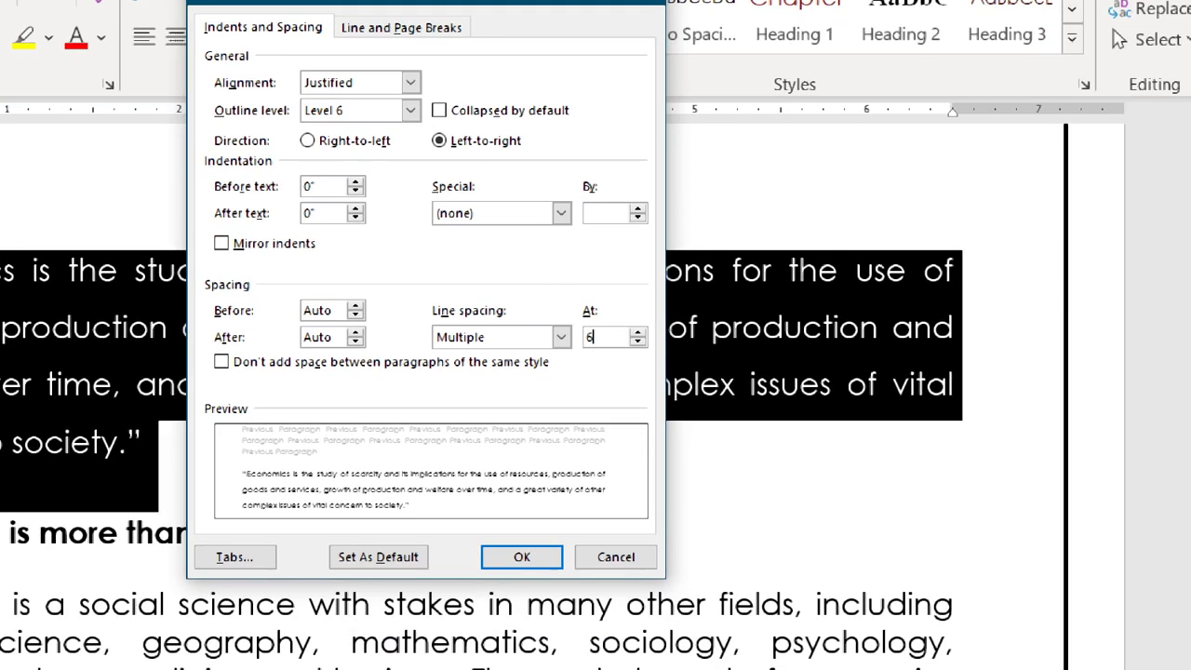
key(Return)
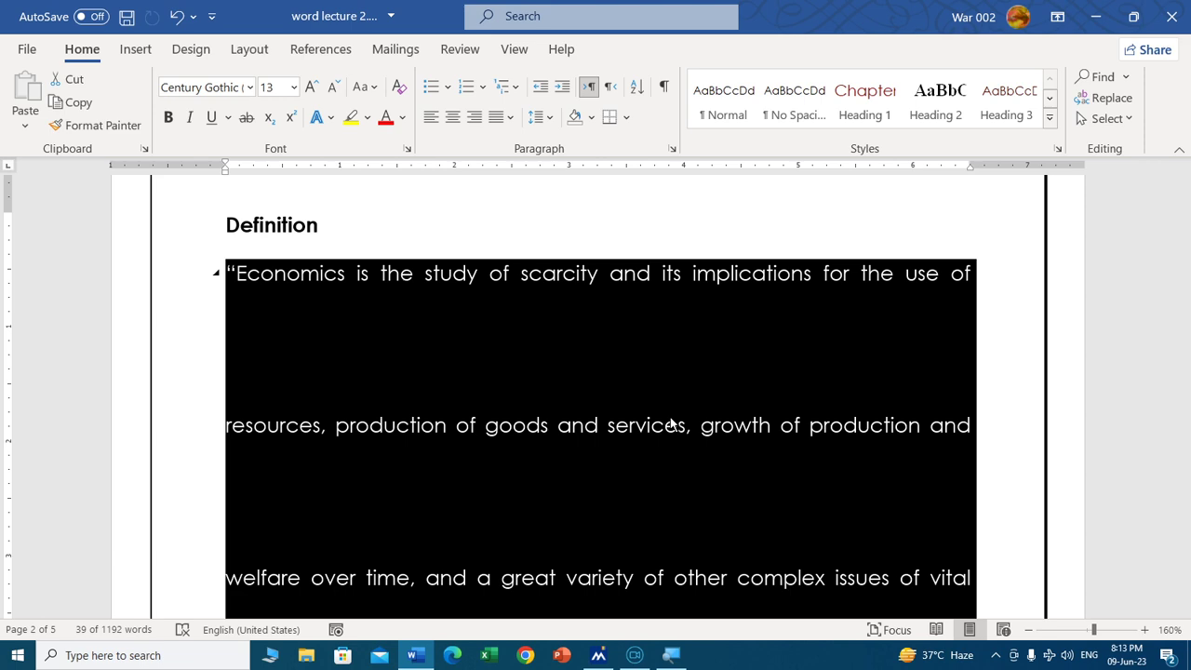
Try 1.0 and 1.15 spacing from the dropdown, then Ctrl+1, Ctrl+2 and Ctrl+5 on the quote
click(537, 116)
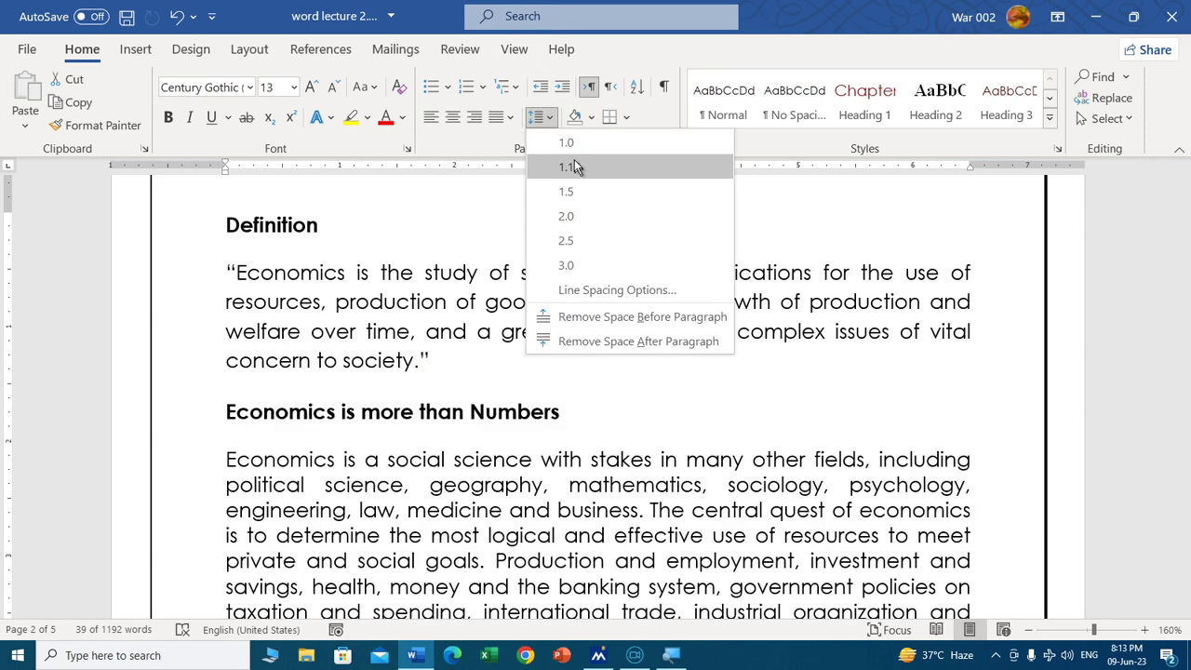
click(567, 143)
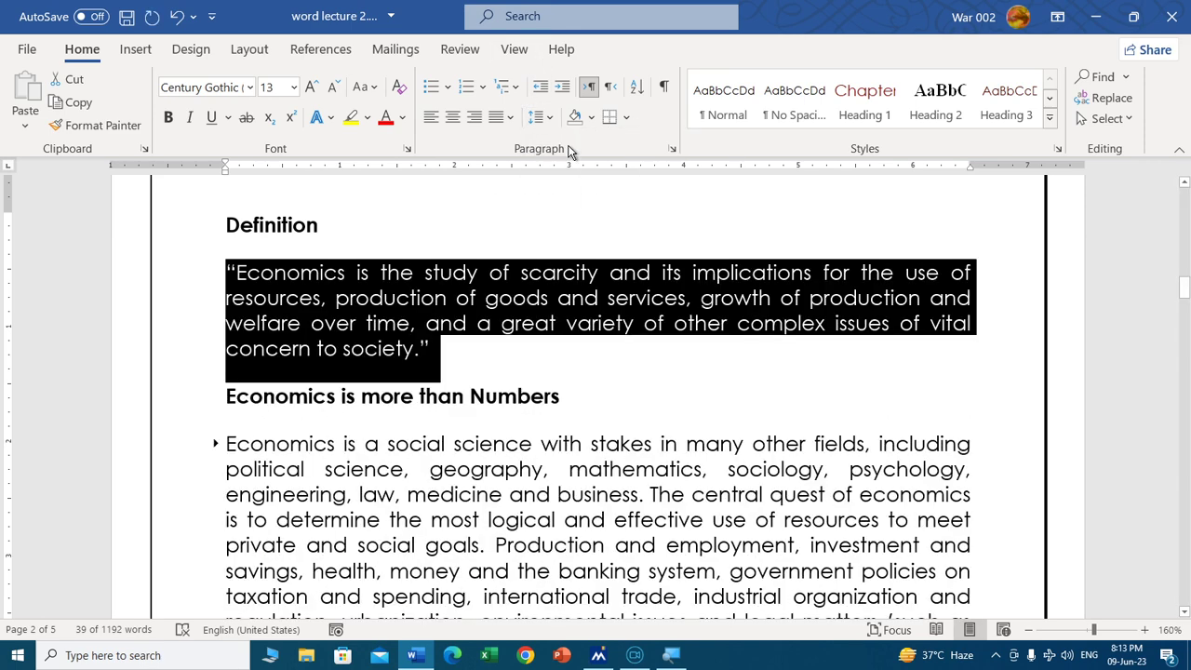
click(536, 116)
click(551, 165)
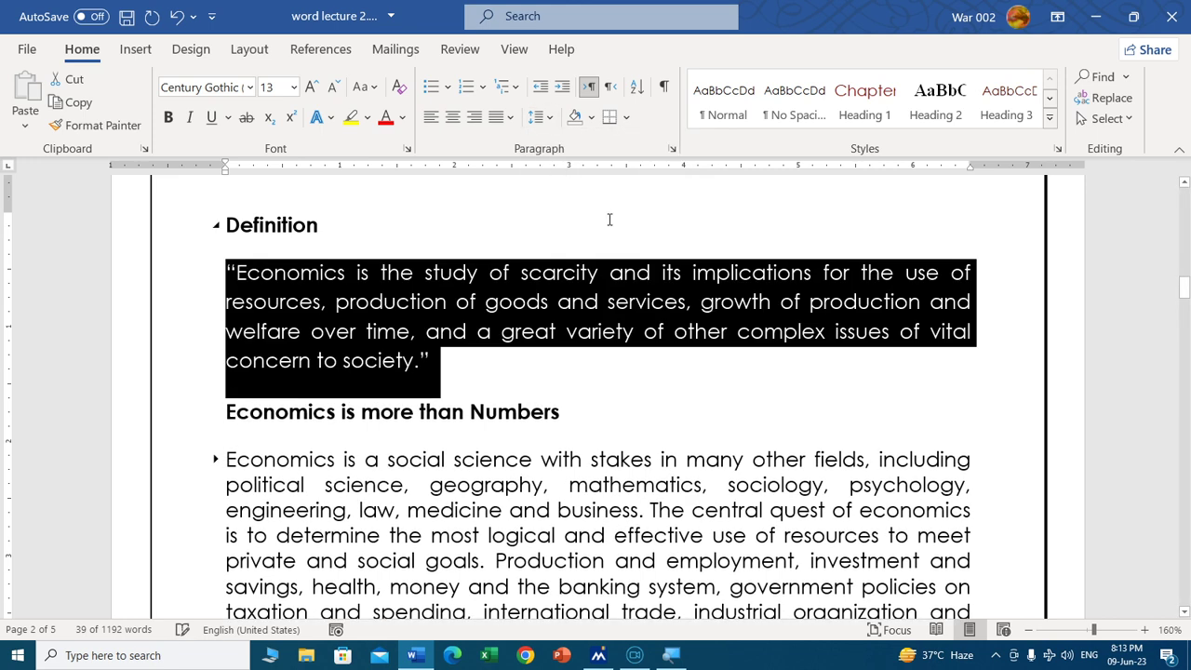
key(ctrl+1)
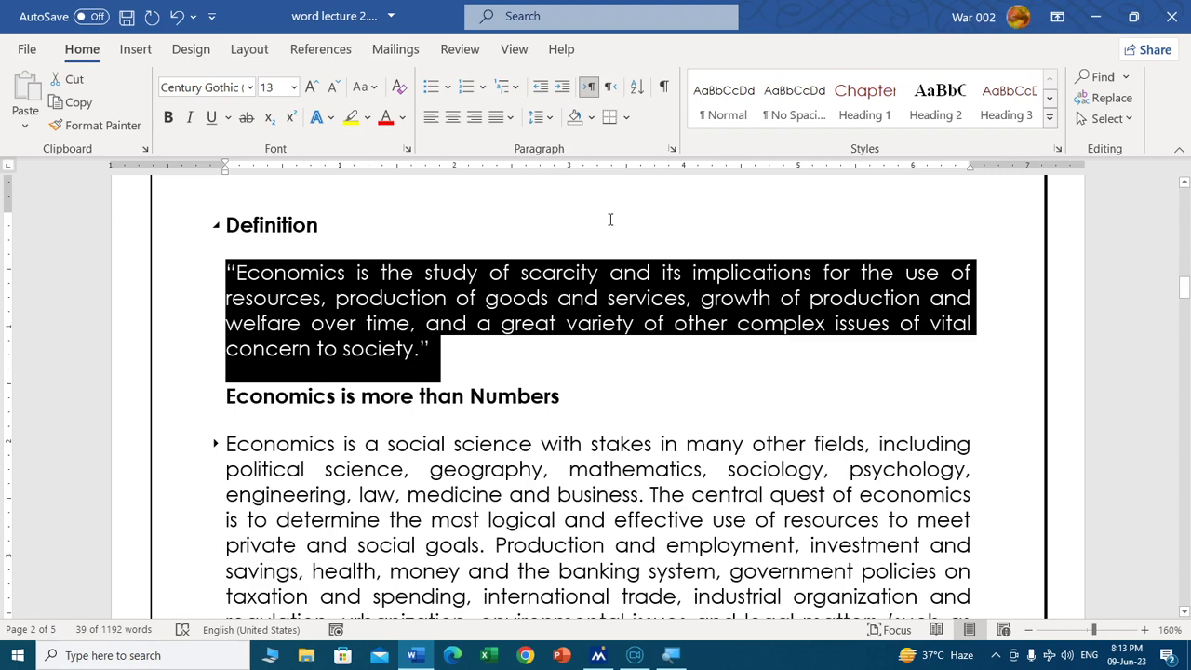
key(ctrl+2)
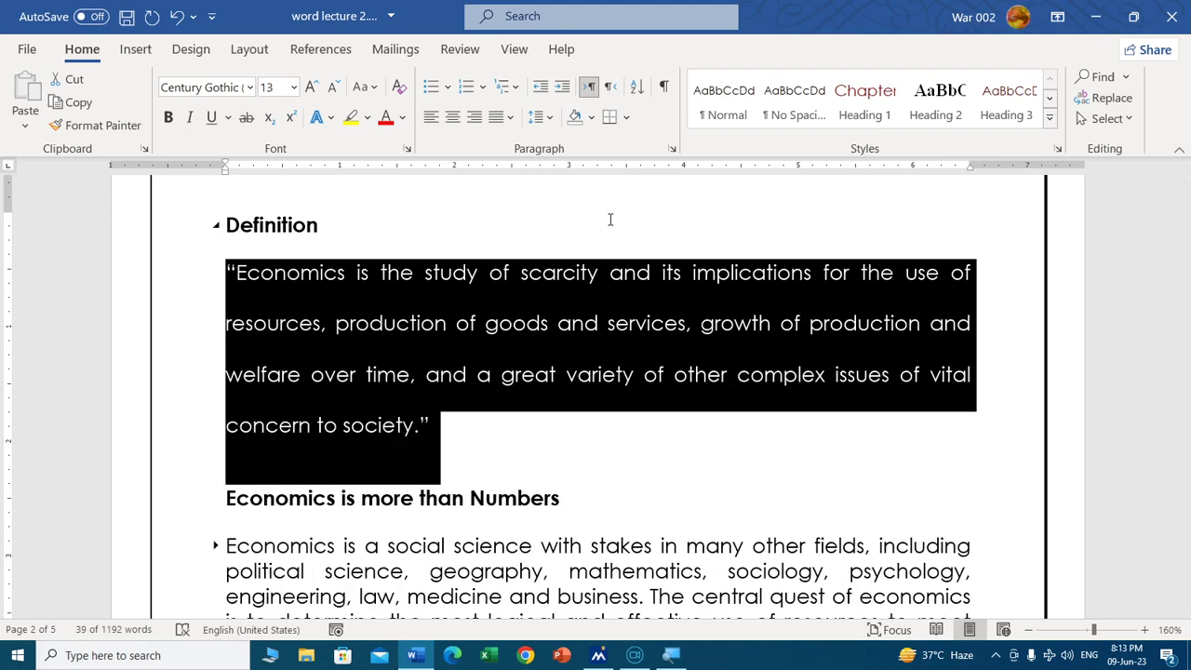
key(ctrl+5)
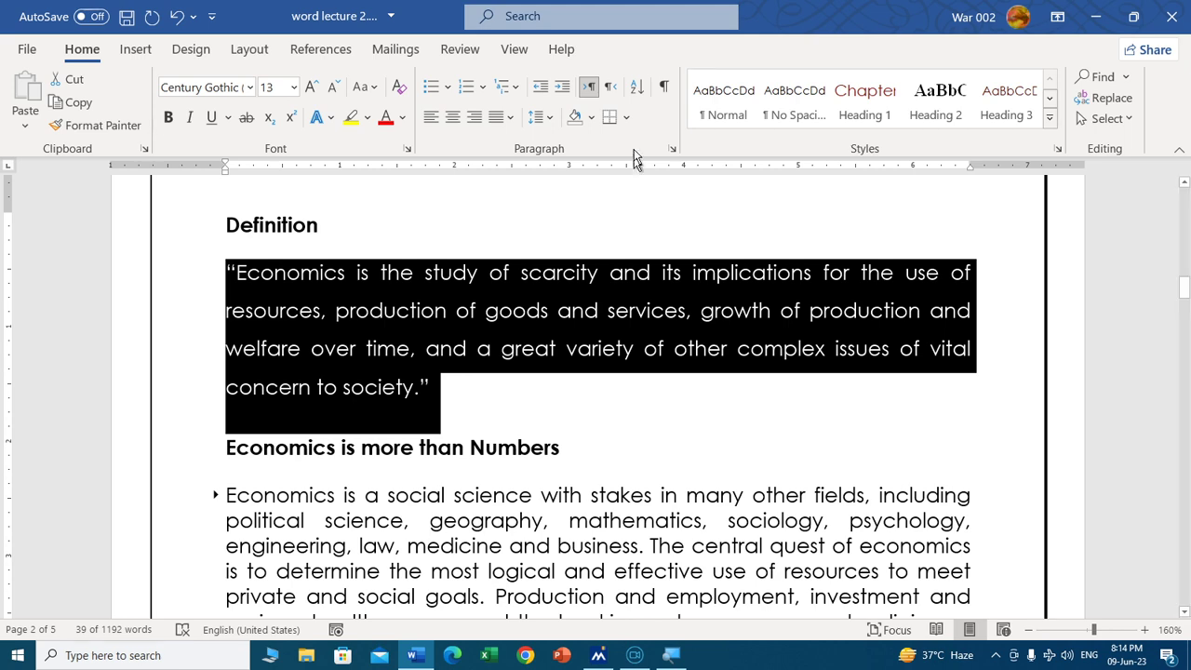
Apply 1.0 line spacing to the quote and scroll up to the shortcut table
click(538, 116)
click(563, 143)
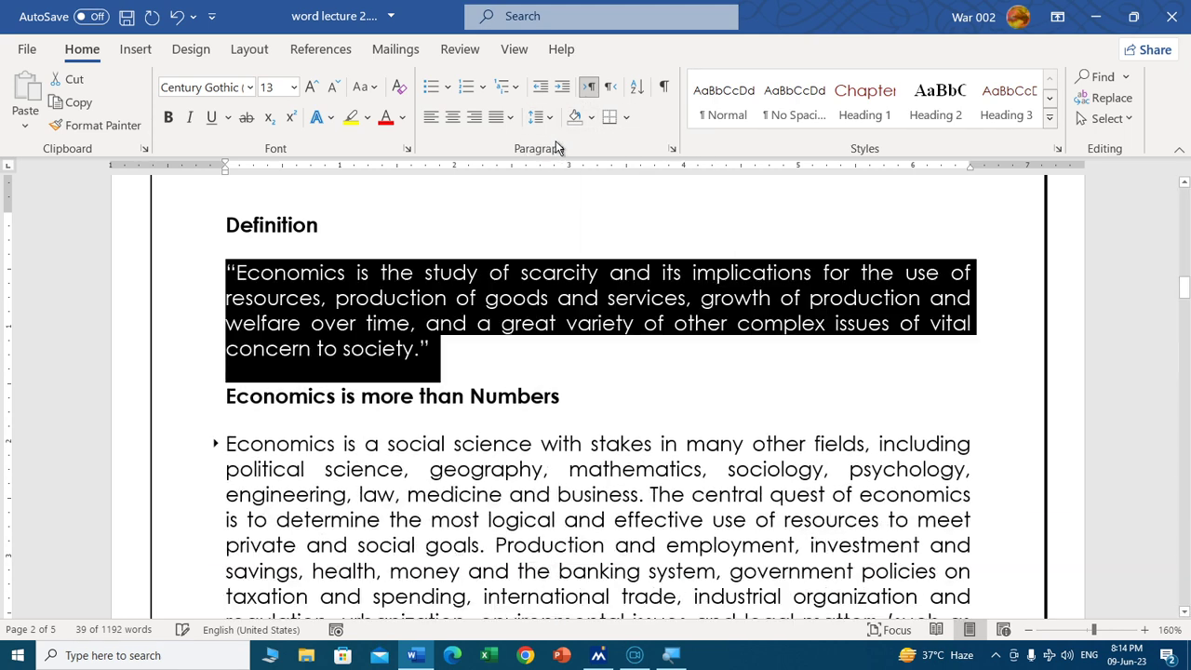
drag(1187, 275, 1184, 240)
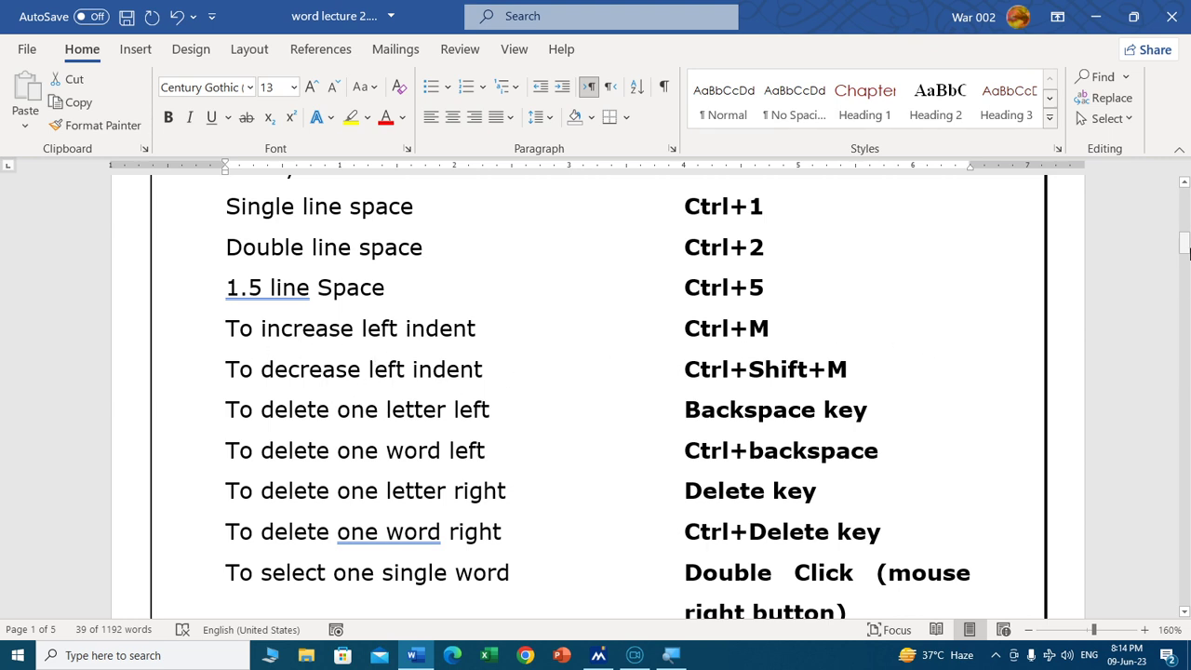
Back at Definition, indent the quote twice with Ctrl+M, then remove both with Ctrl+Shift+M
drag(1180, 235, 1183, 286)
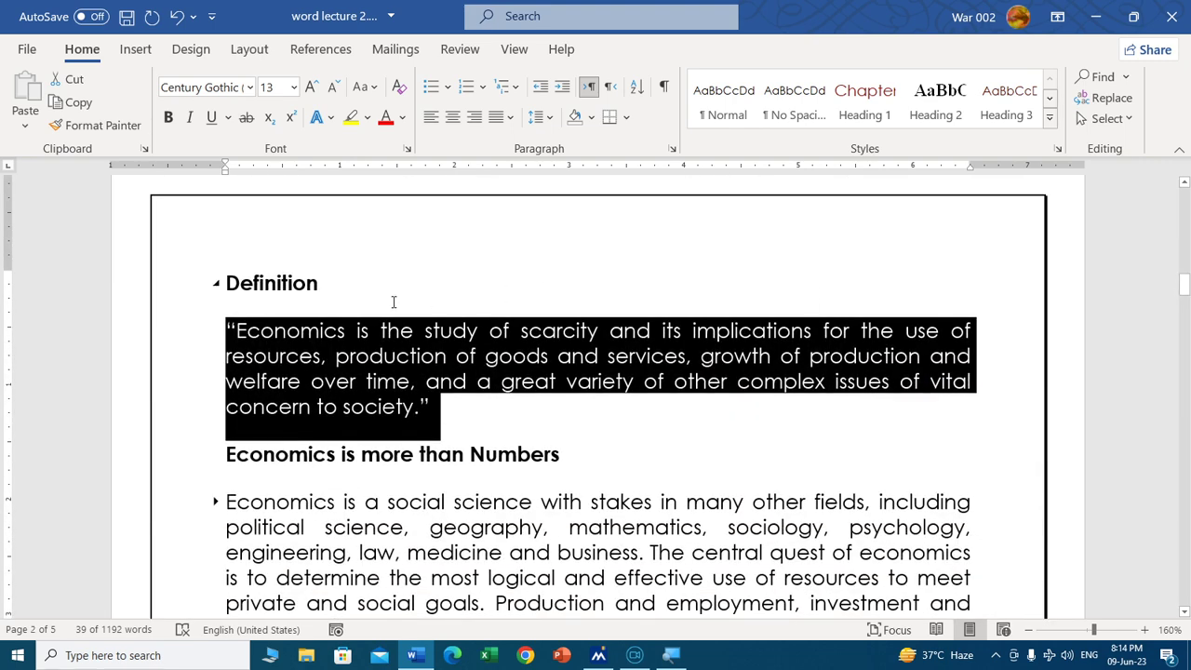
key(ctrl+m)
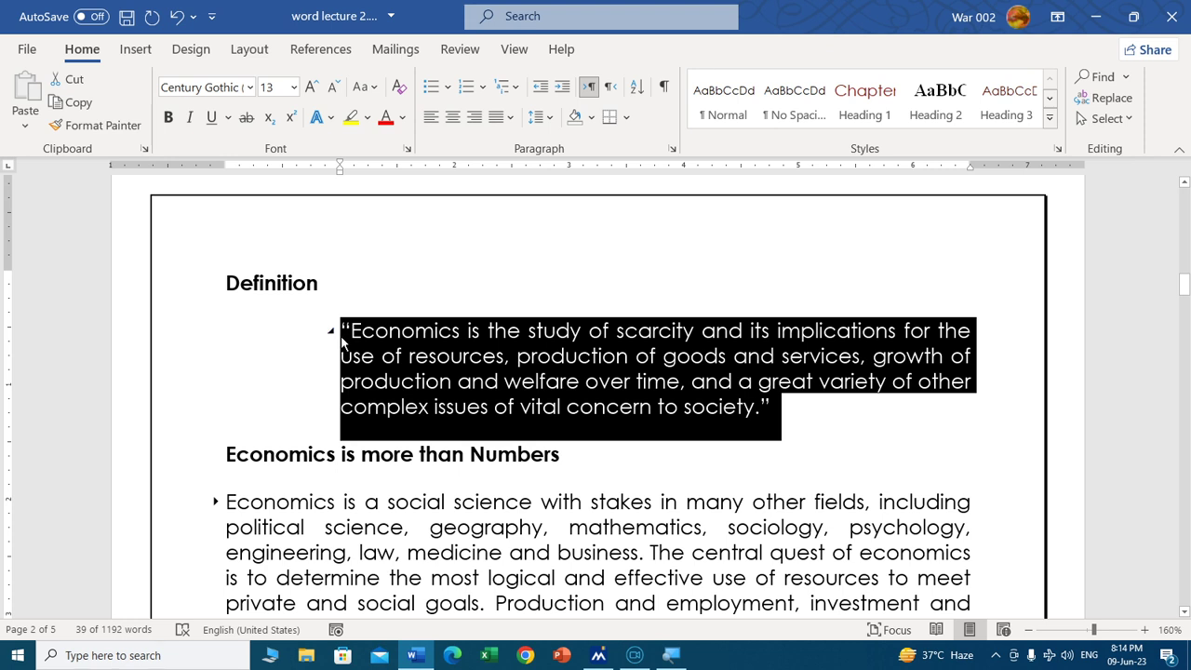
key(ctrl+m)
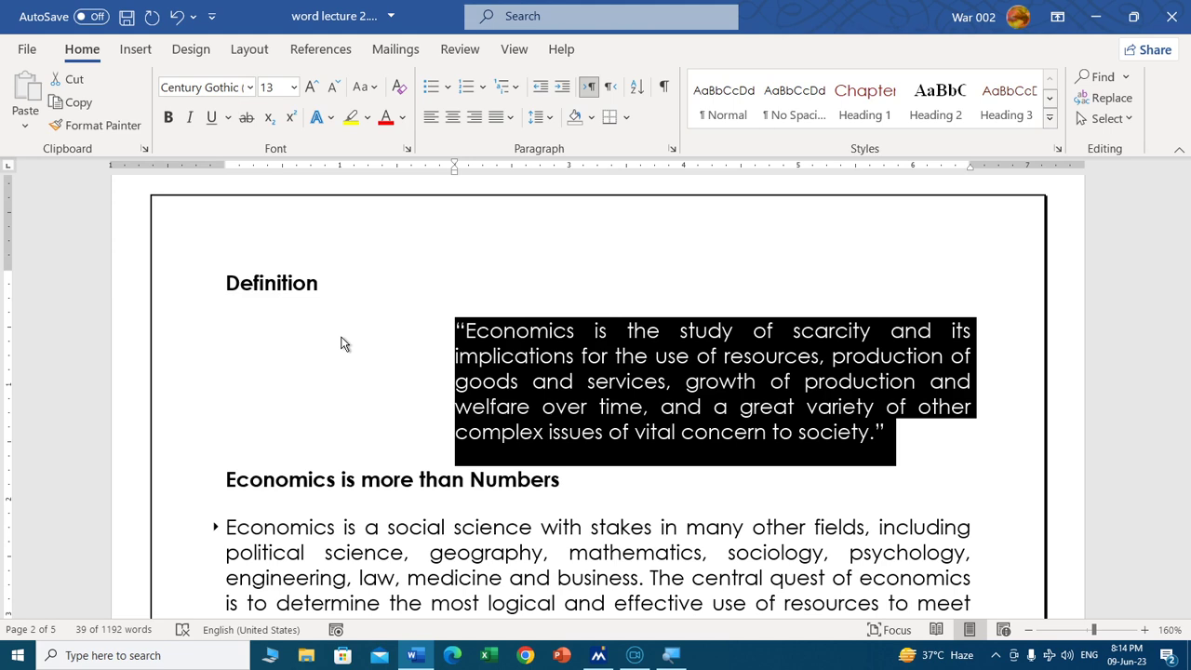
key(ctrl+shift+m)
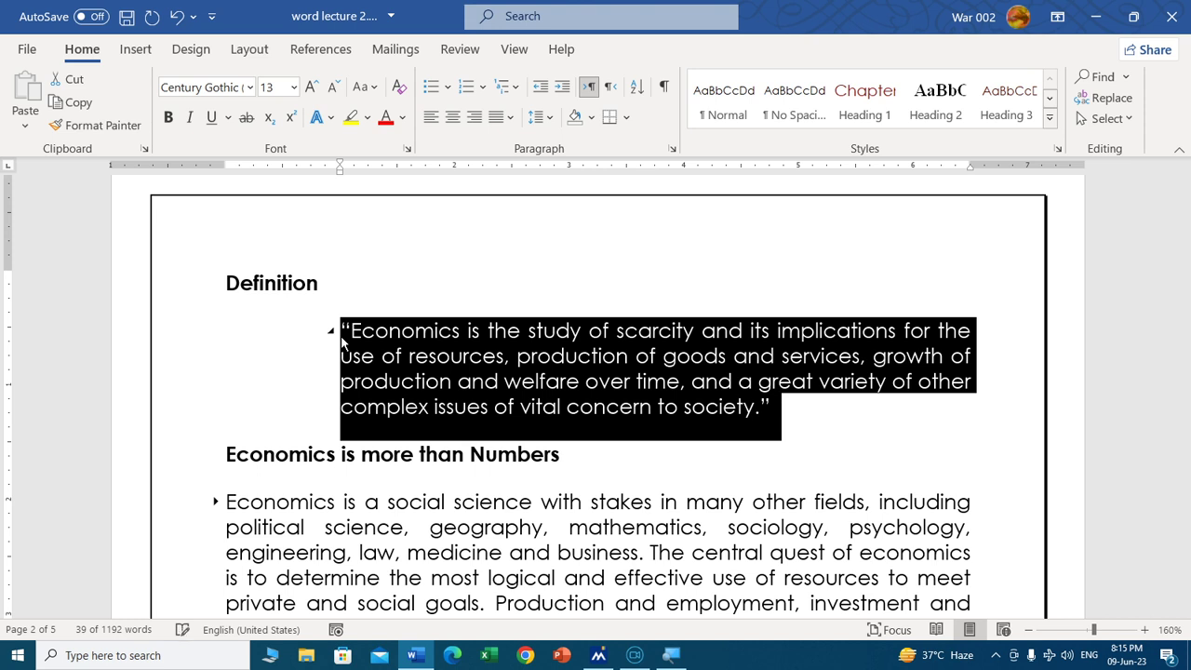
key(ctrl+shift+m)
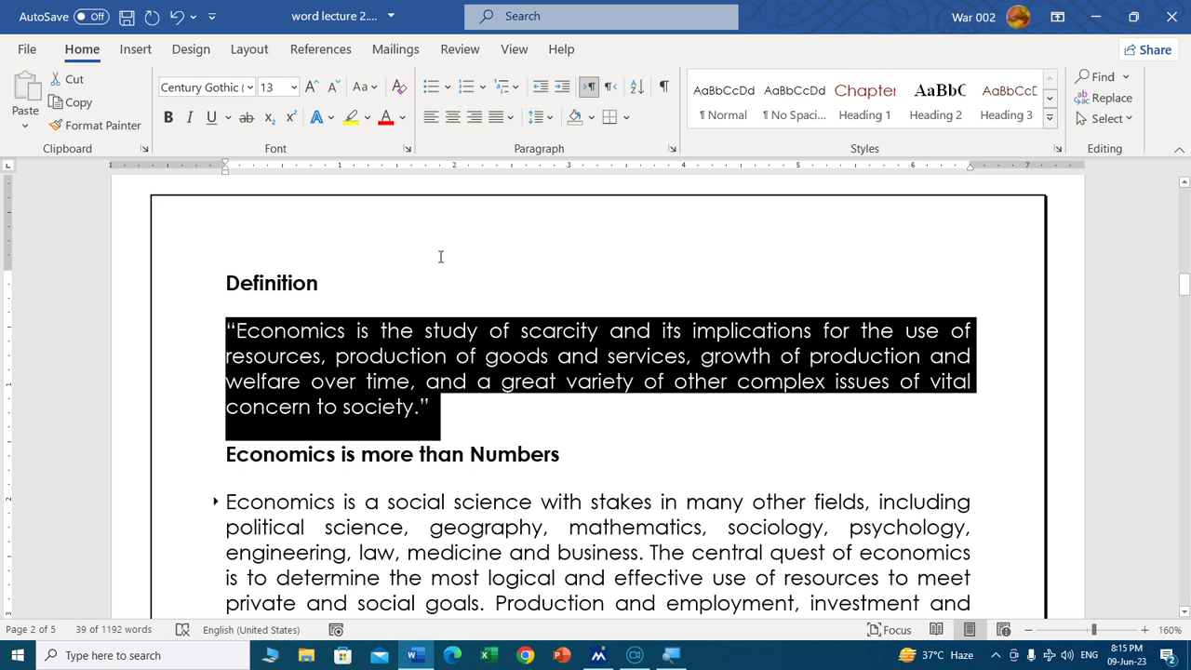
click(562, 89)
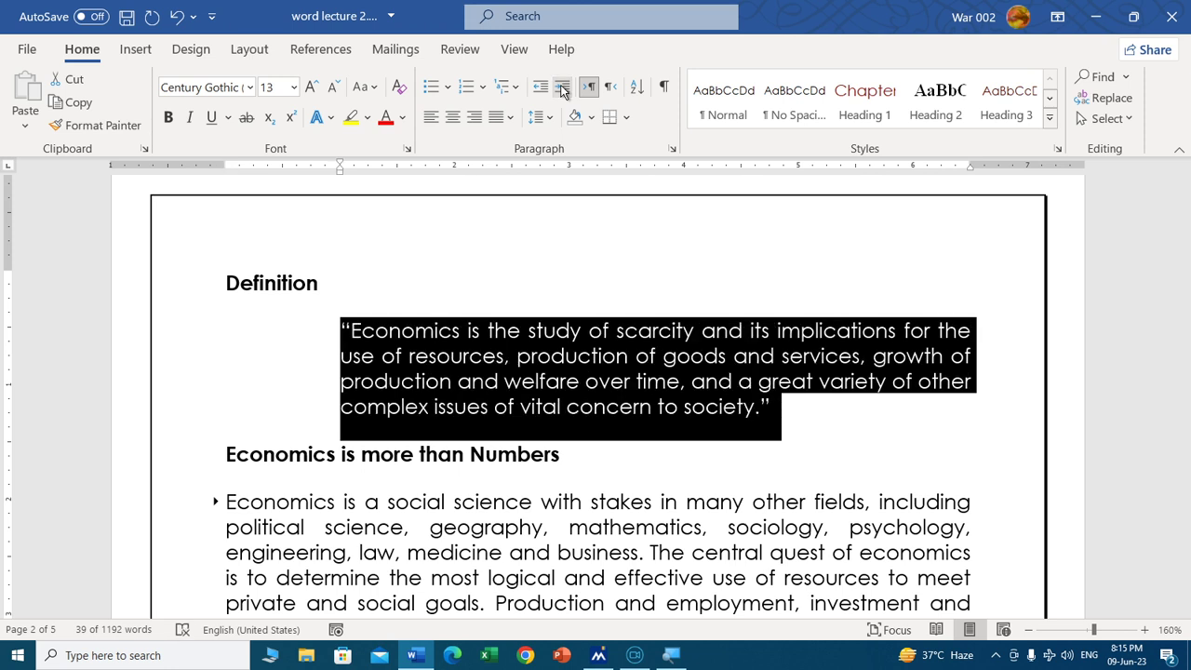
click(562, 90)
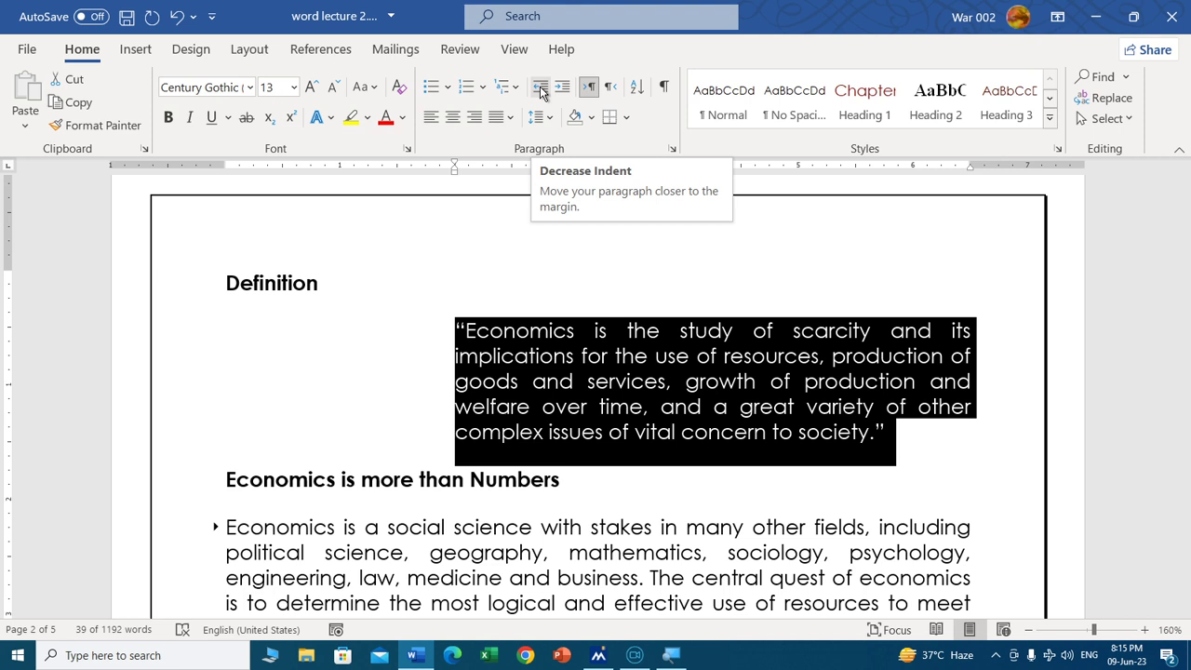
click(541, 92)
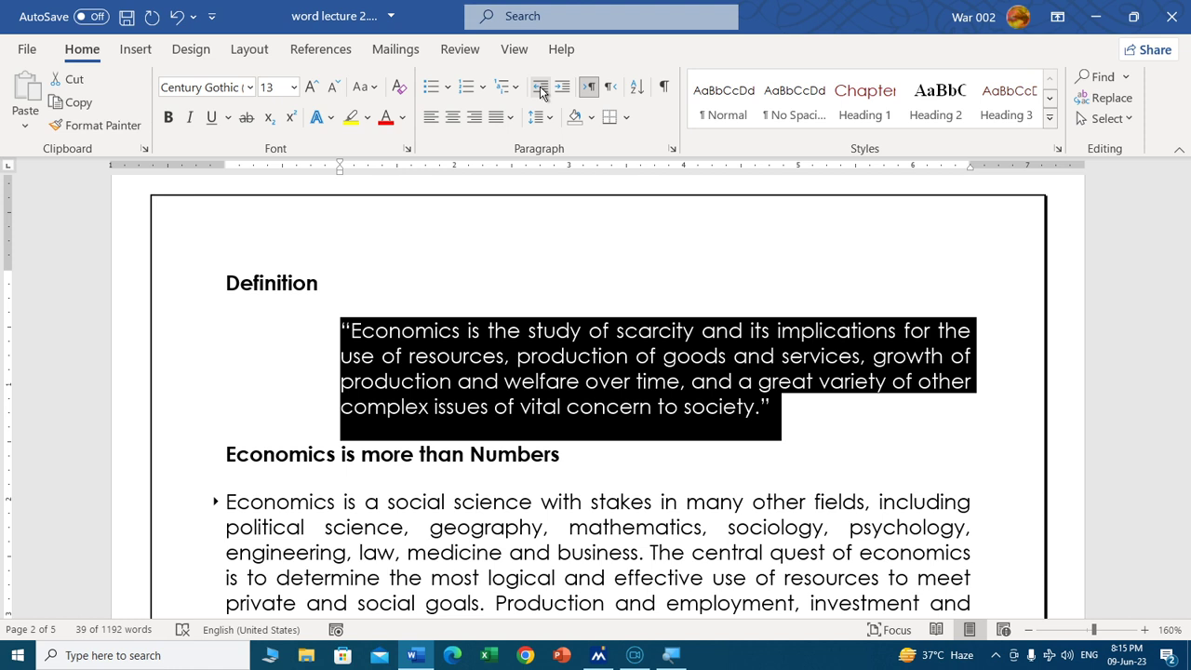
click(541, 92)
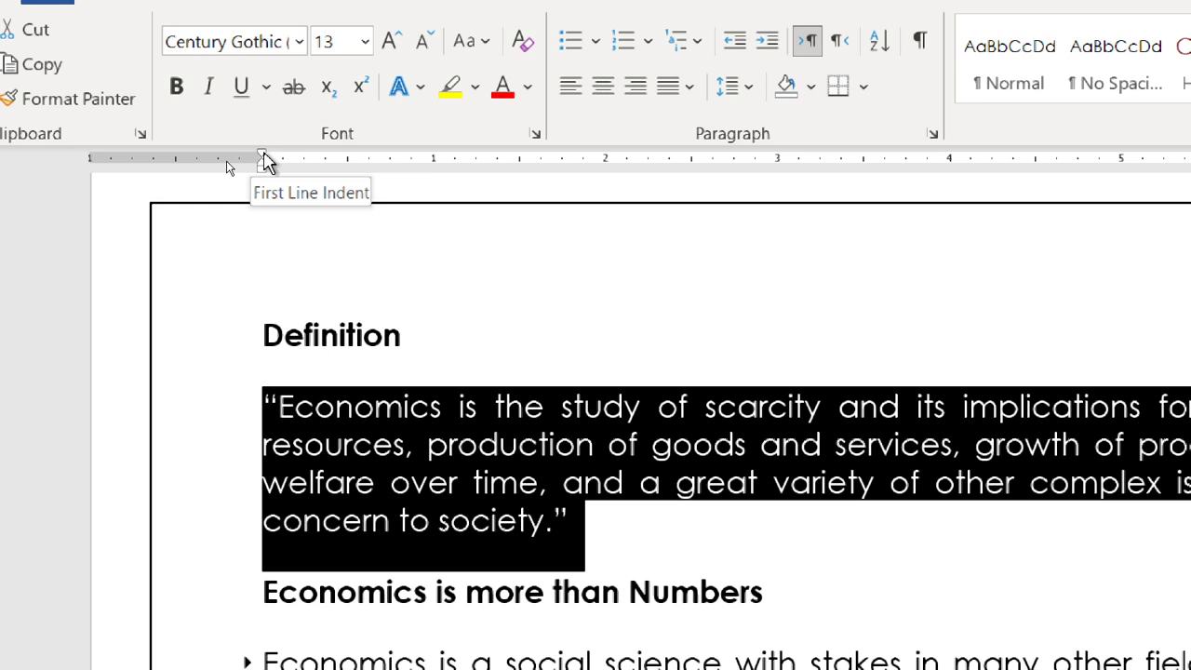
Drag the ruler's Hanging Indent marker so the quote's wrapped lines start about 1 inch in
mouse_move(265, 157)
mouse_down()
mouse_move(439, 160)
mouse_move(263, 160)
mouse_up()
double_click(249, 186)
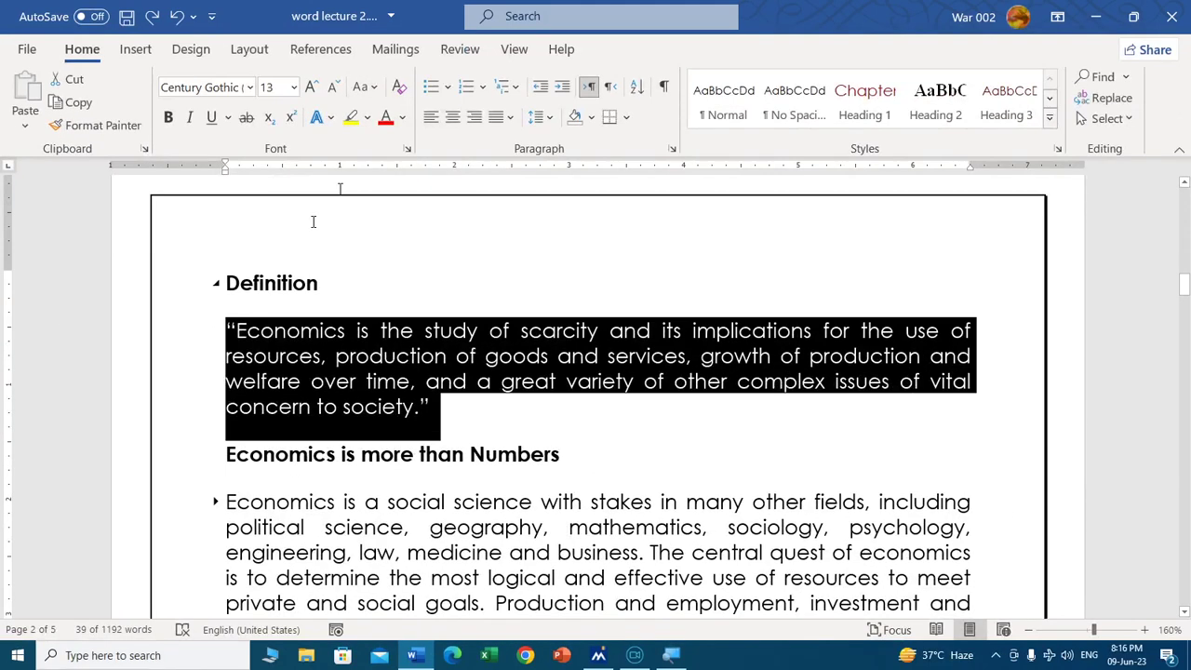
click(236, 201)
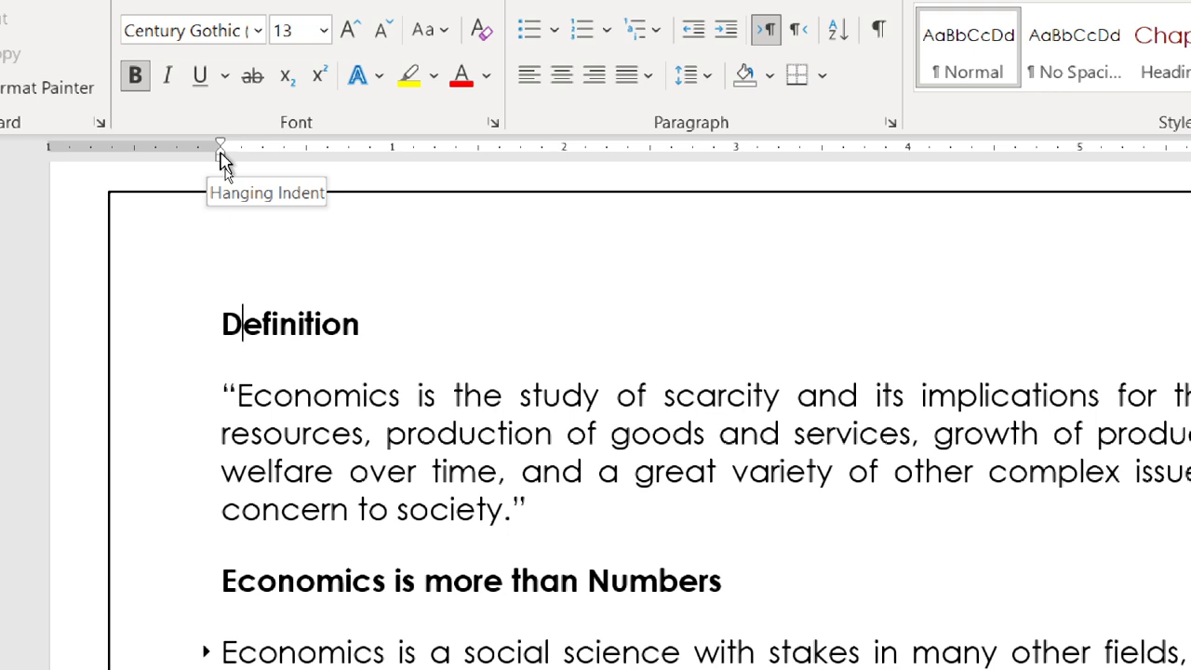
mouse_move(224, 424)
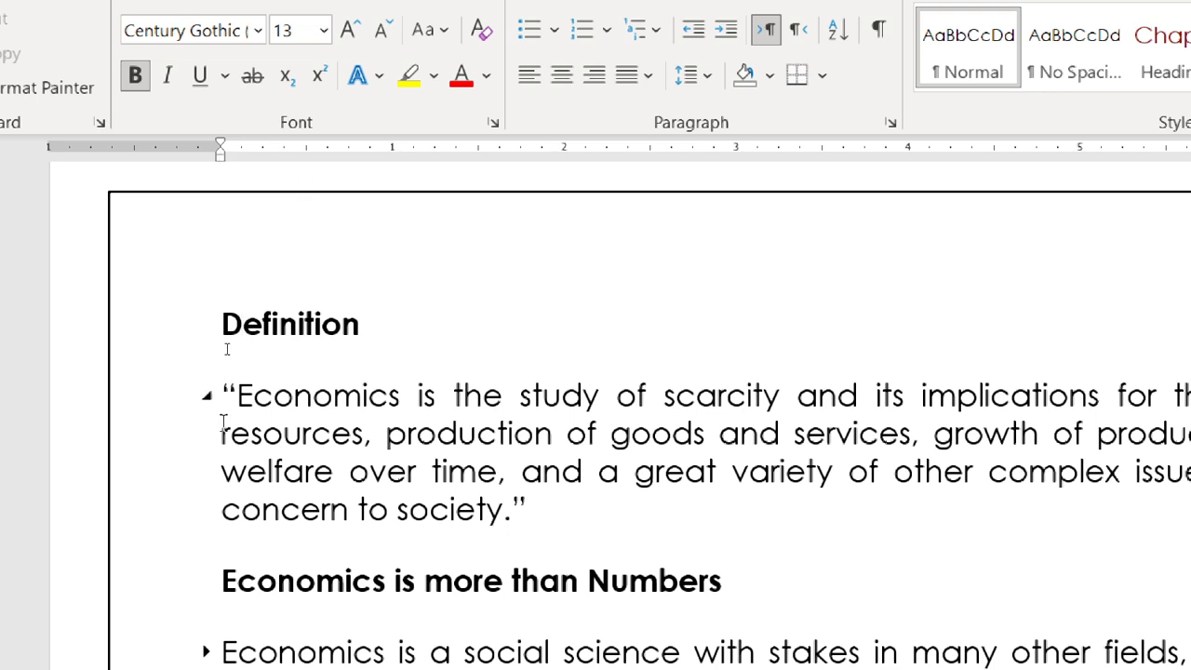
click(223, 388)
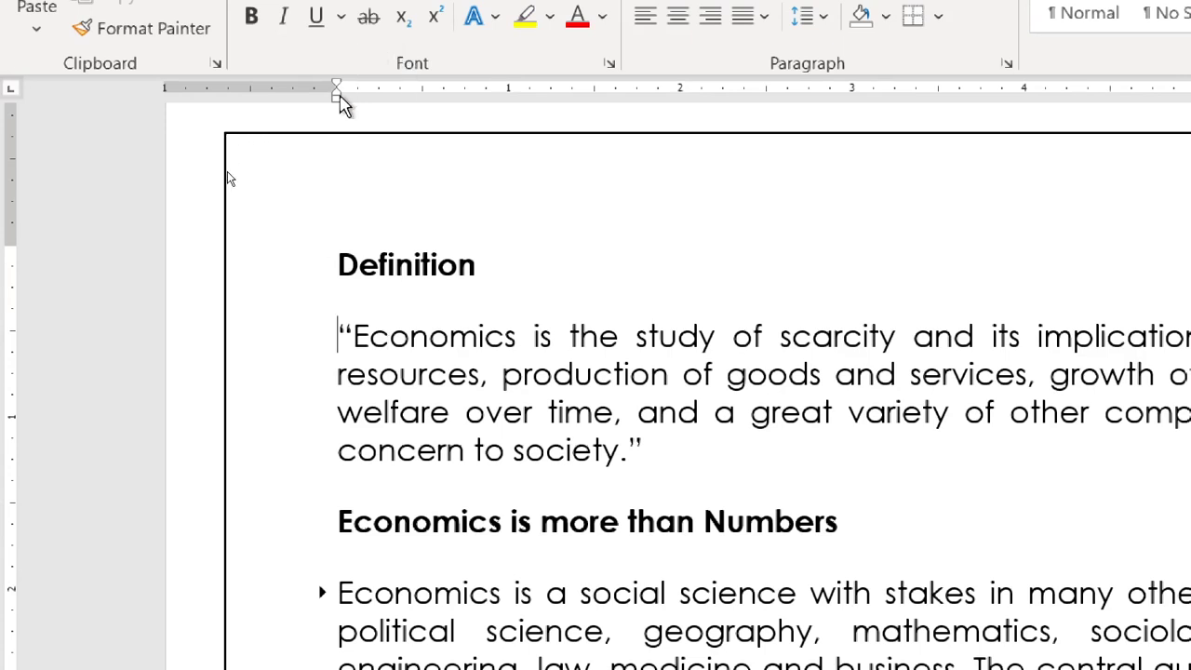
drag(336, 95, 511, 97)
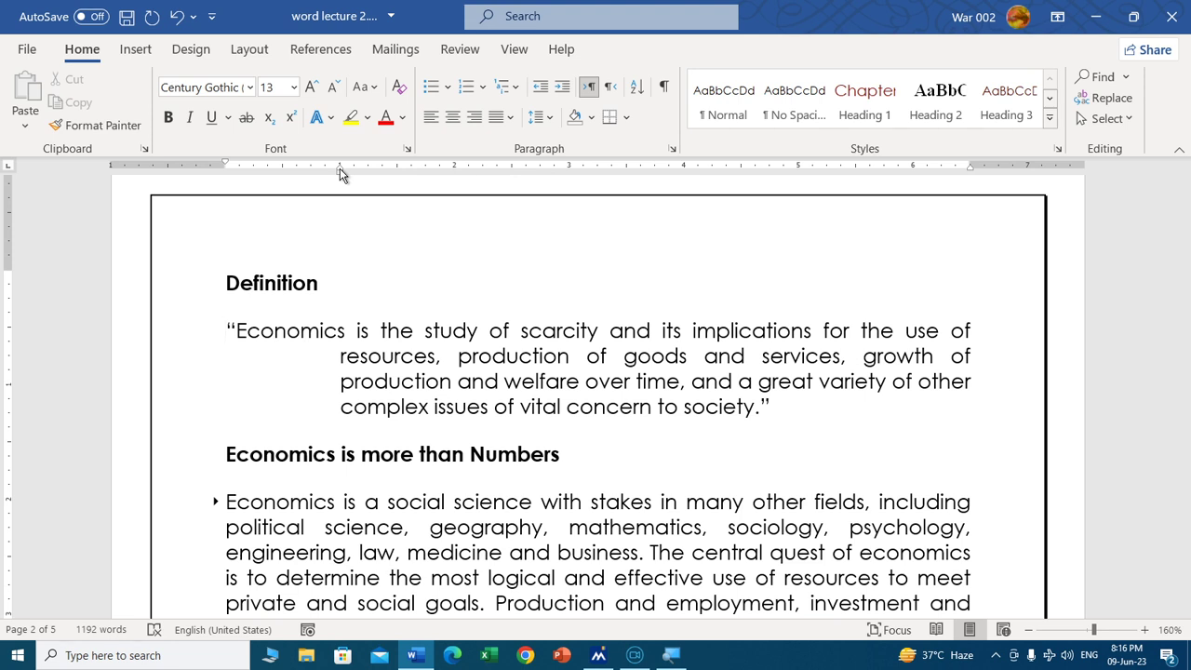
Undo the quote's hanging indent, save the document, and try the indent buttons
key(ctrl+z)
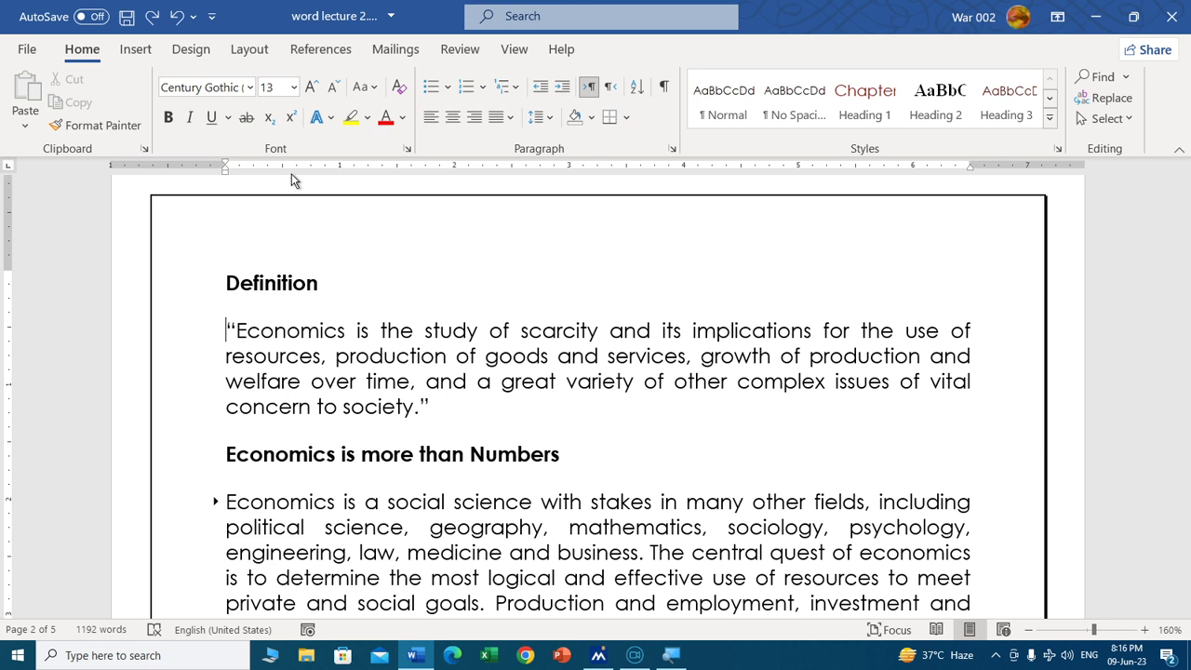
key(ctrl+s)
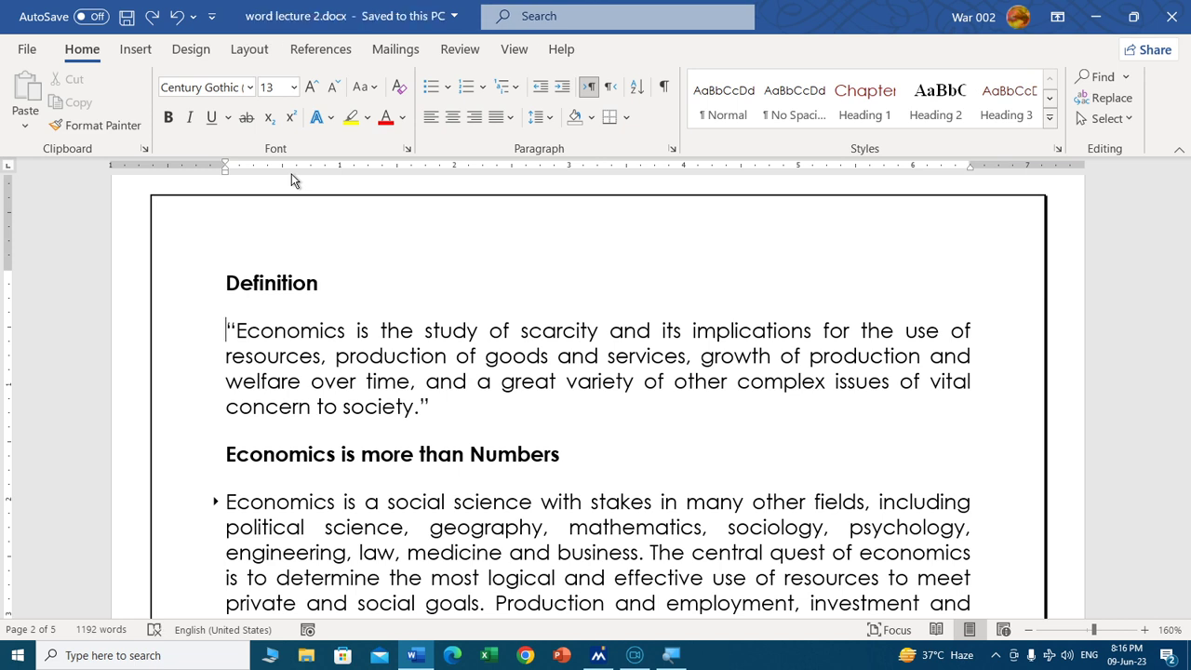
click(562, 87)
click(539, 86)
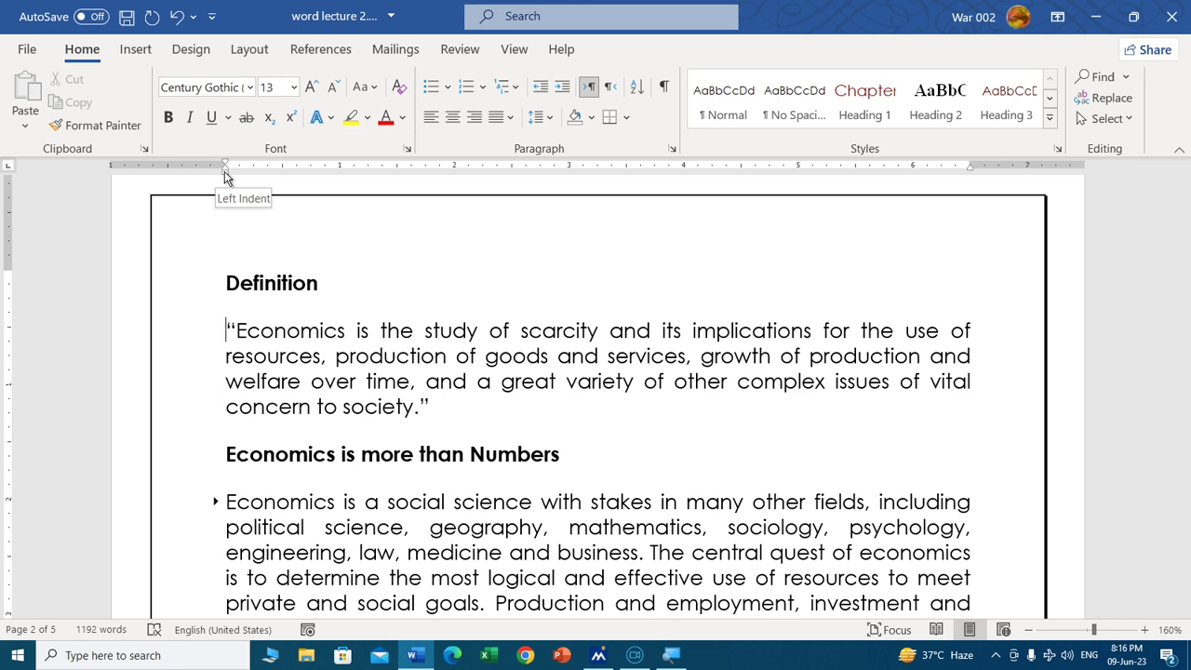
Test the ruler's left and right indent markers, leaving the quote full width, and select the quote
drag(226, 177, 285, 181)
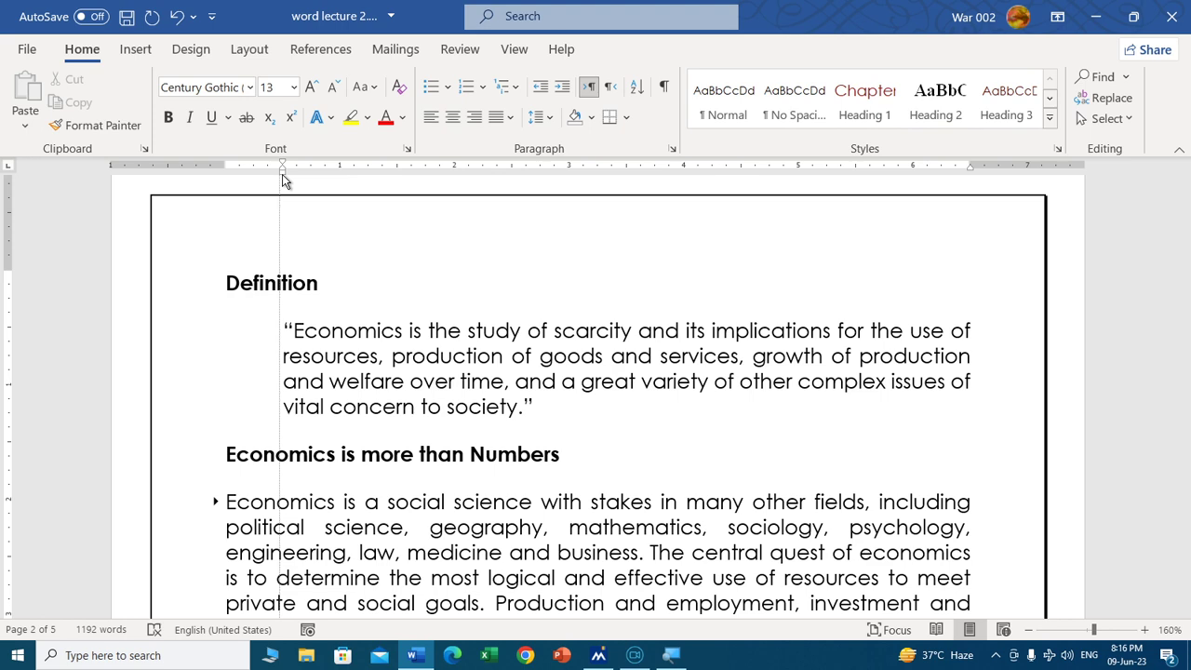
mouse_move(285, 180)
mouse_down()
mouse_move(455, 173)
mouse_move(227, 180)
mouse_up()
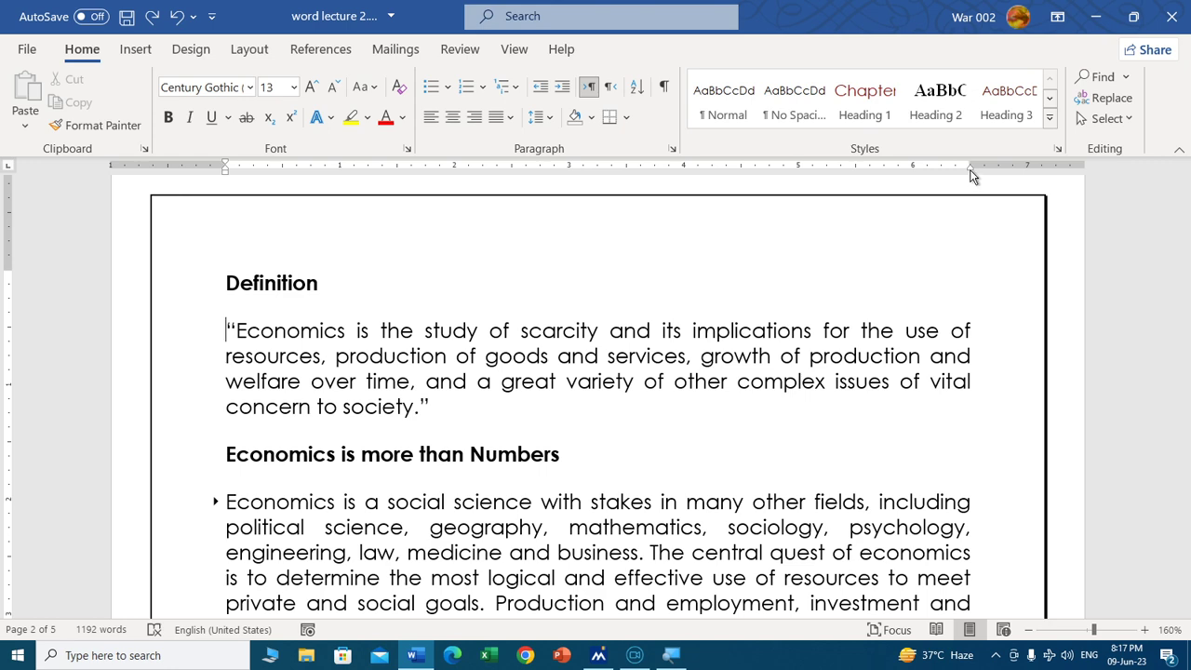
mouse_move(970, 174)
mouse_down()
mouse_move(856, 173)
mouse_move(968, 173)
mouse_up()
mouse_move(233, 331)
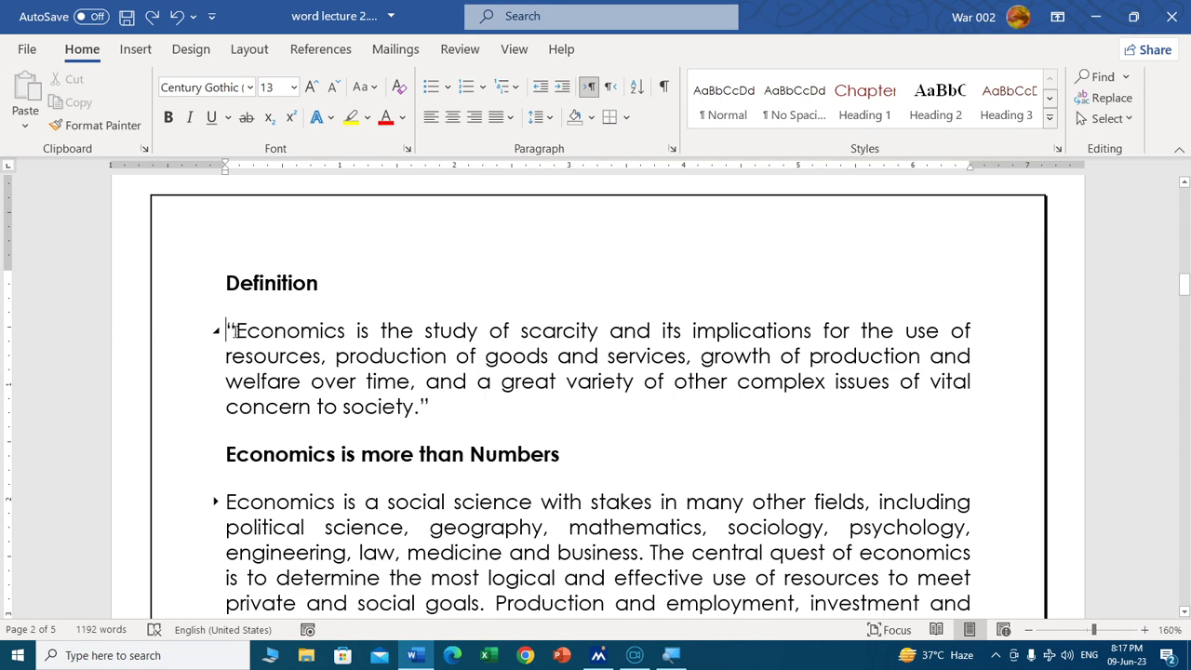
drag(226, 329, 438, 430)
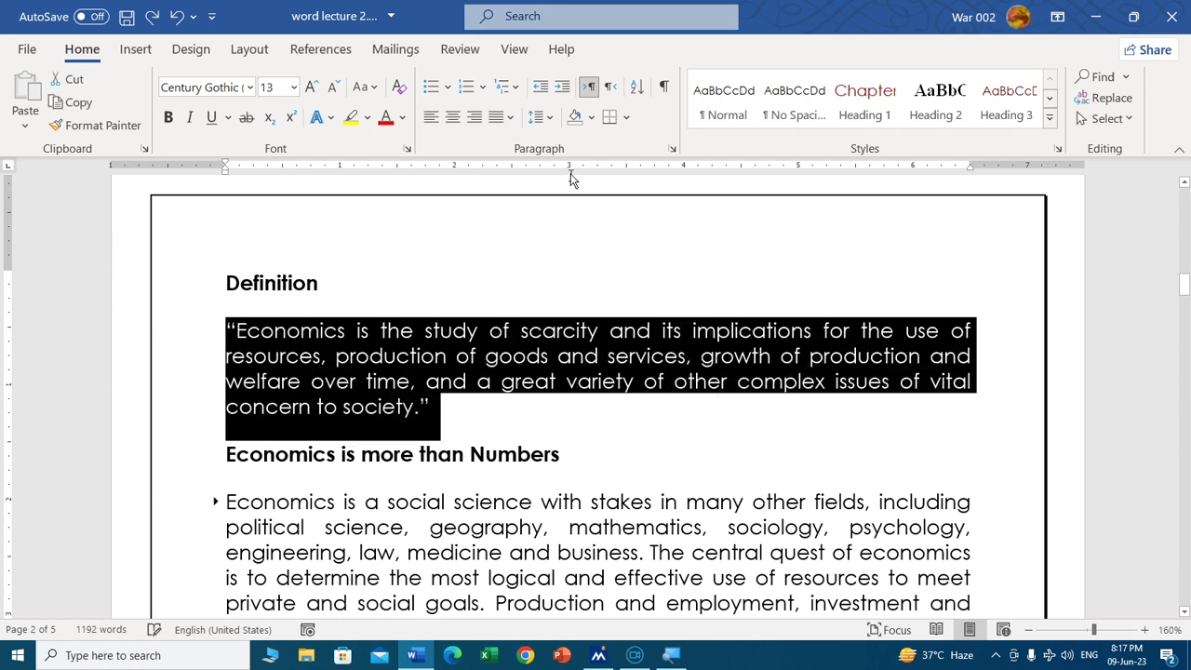
Give the quote 0.5" left and right indents with a 1" first-line indent, then undo it
click(670, 147)
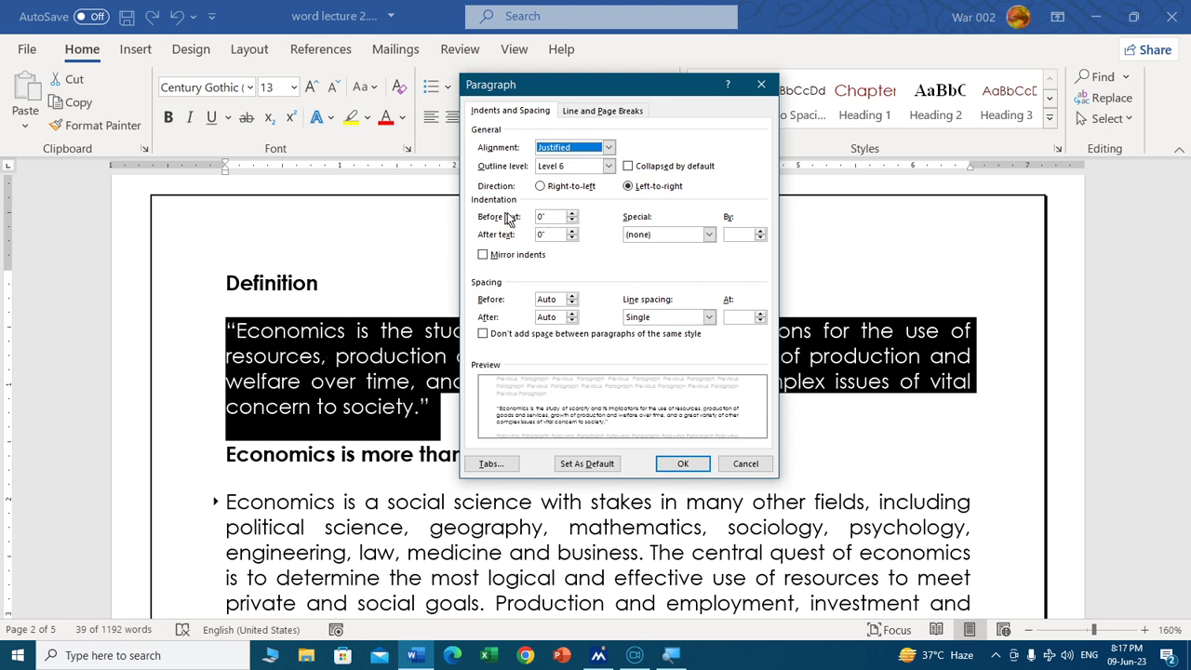
click(572, 214)
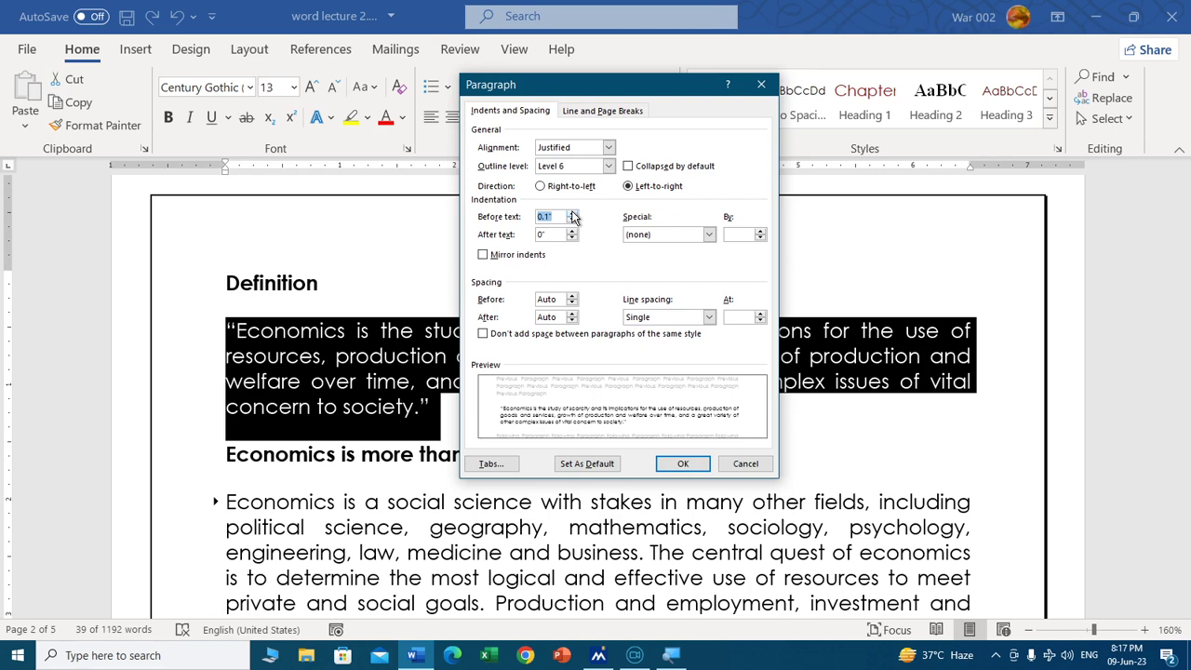
click(572, 213)
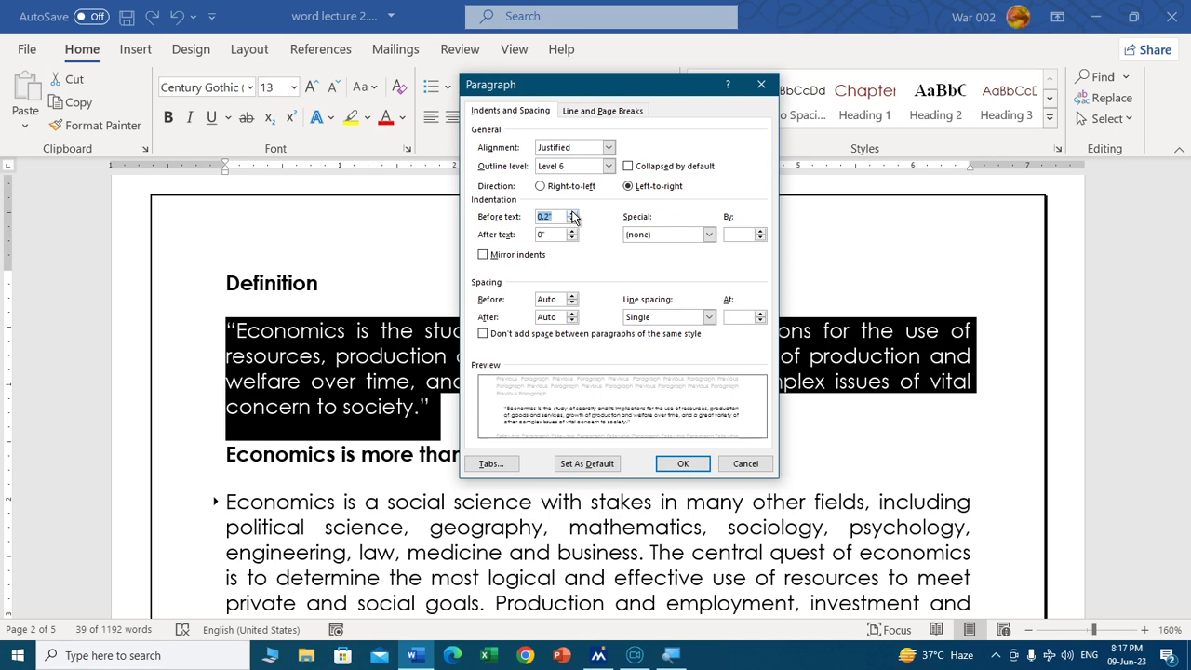
click(572, 213)
click(572, 213)
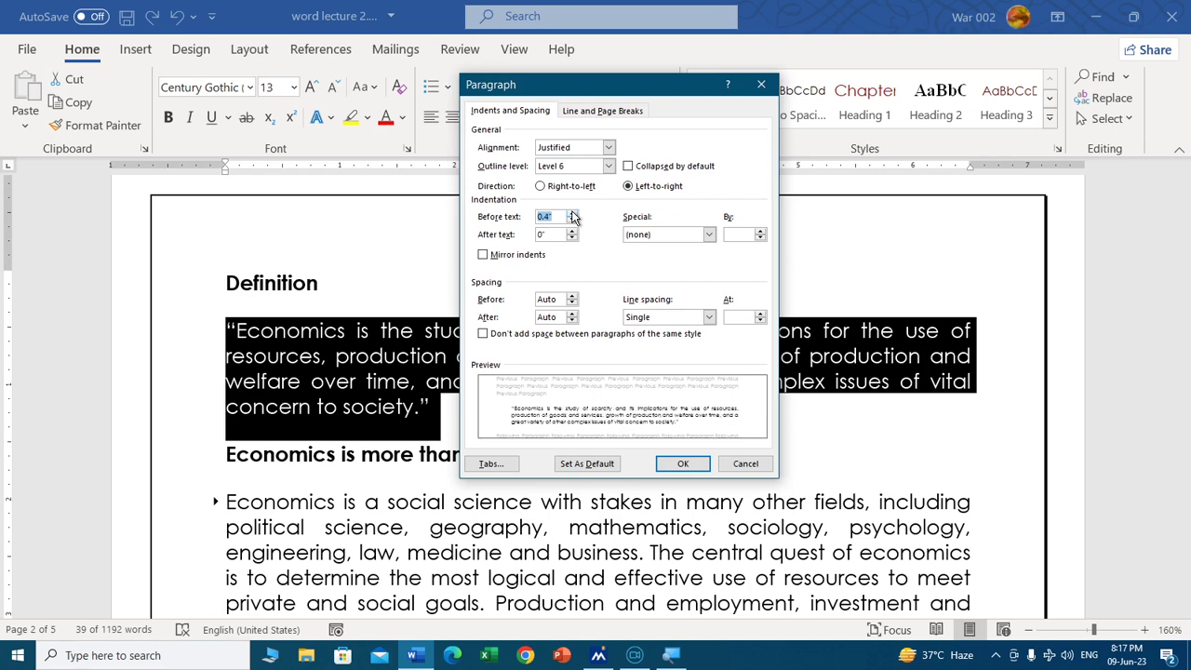
click(572, 213)
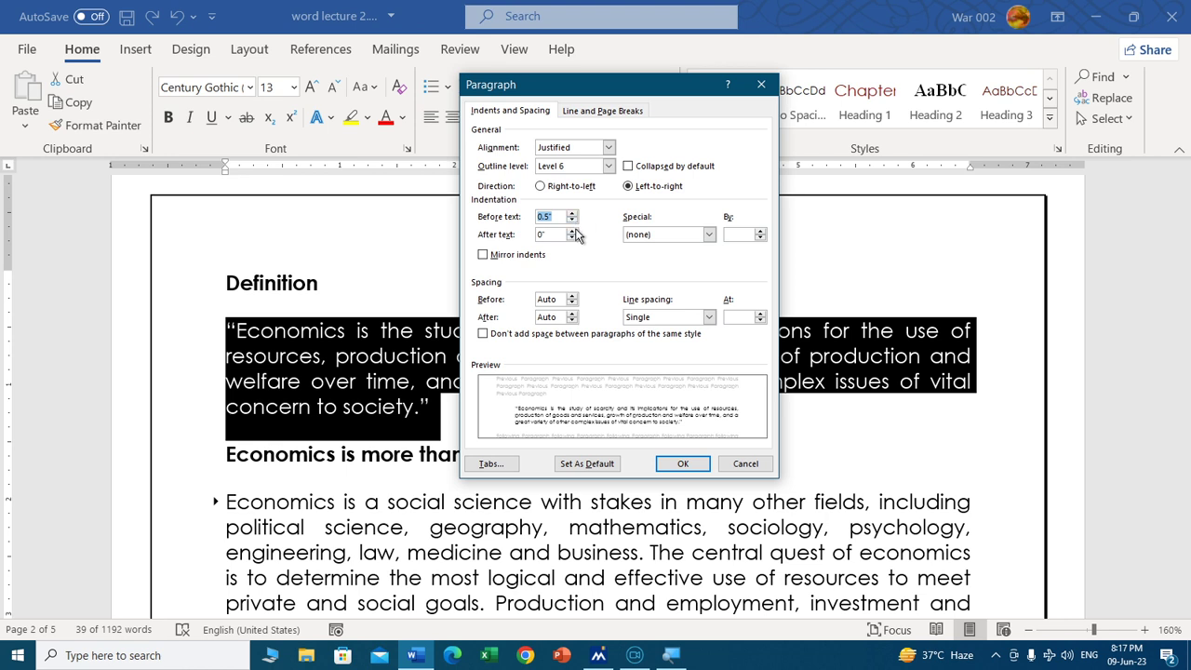
click(573, 230)
click(572, 231)
click(572, 230)
click(572, 231)
click(573, 231)
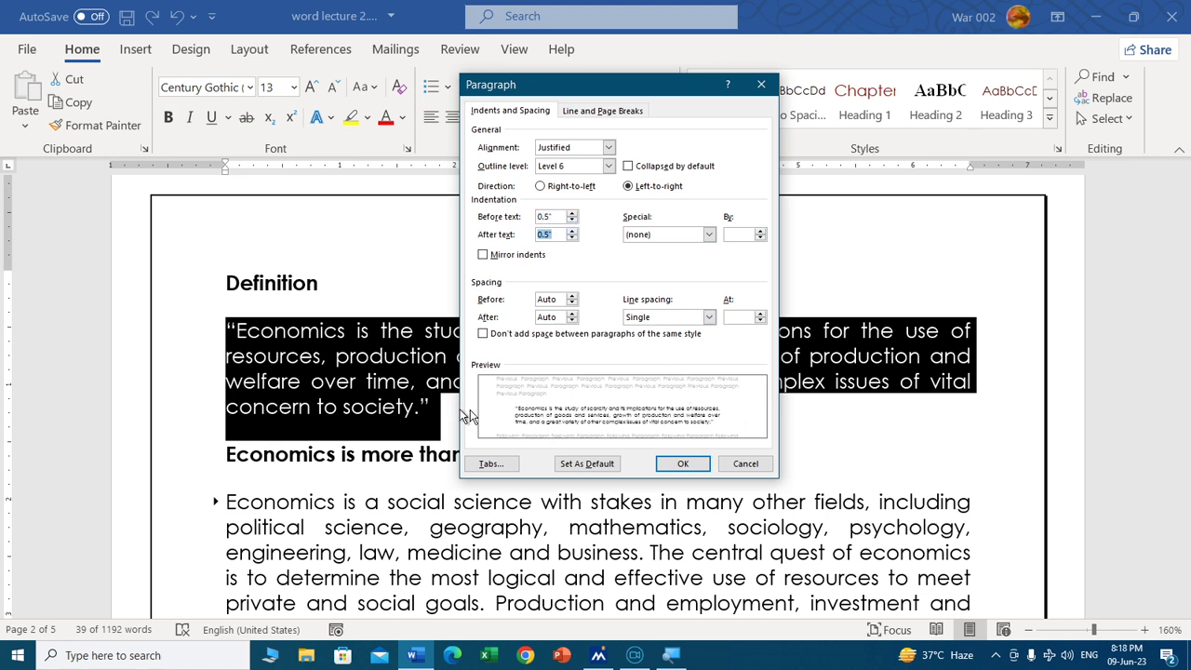
click(683, 235)
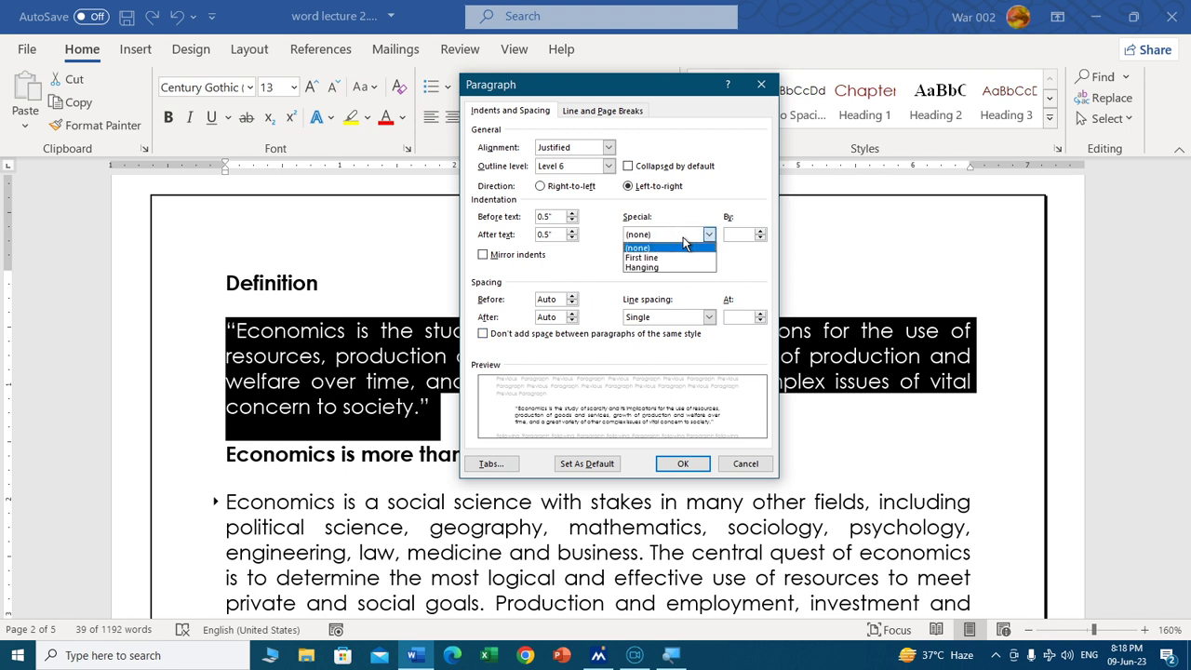
click(658, 259)
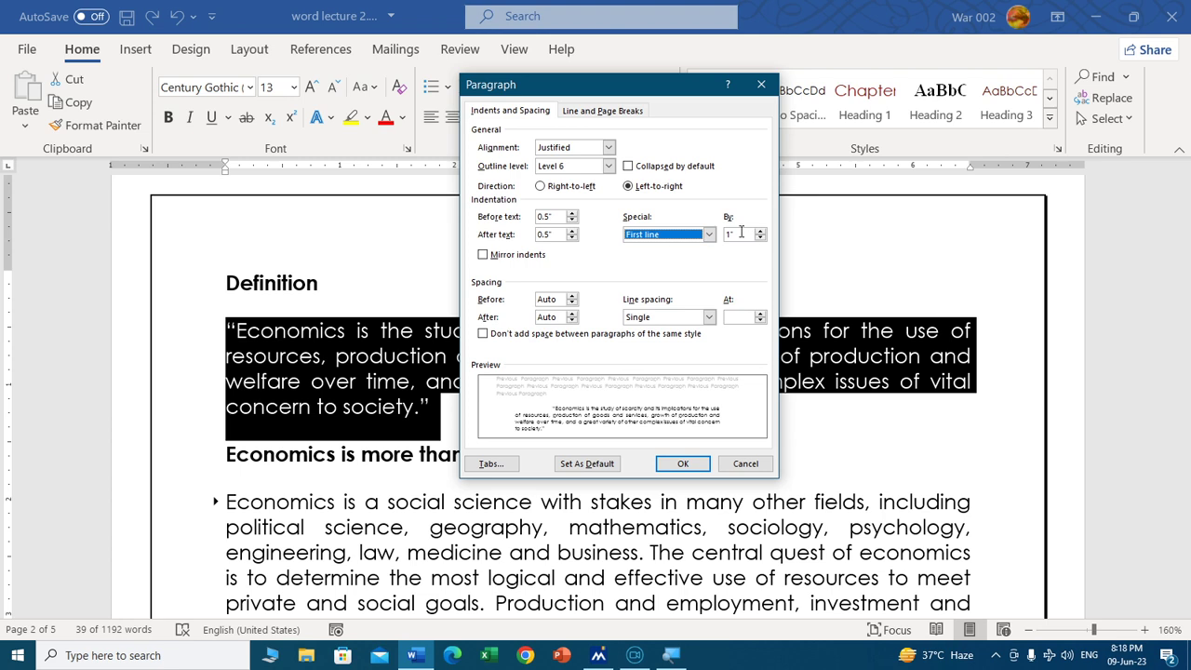
click(684, 464)
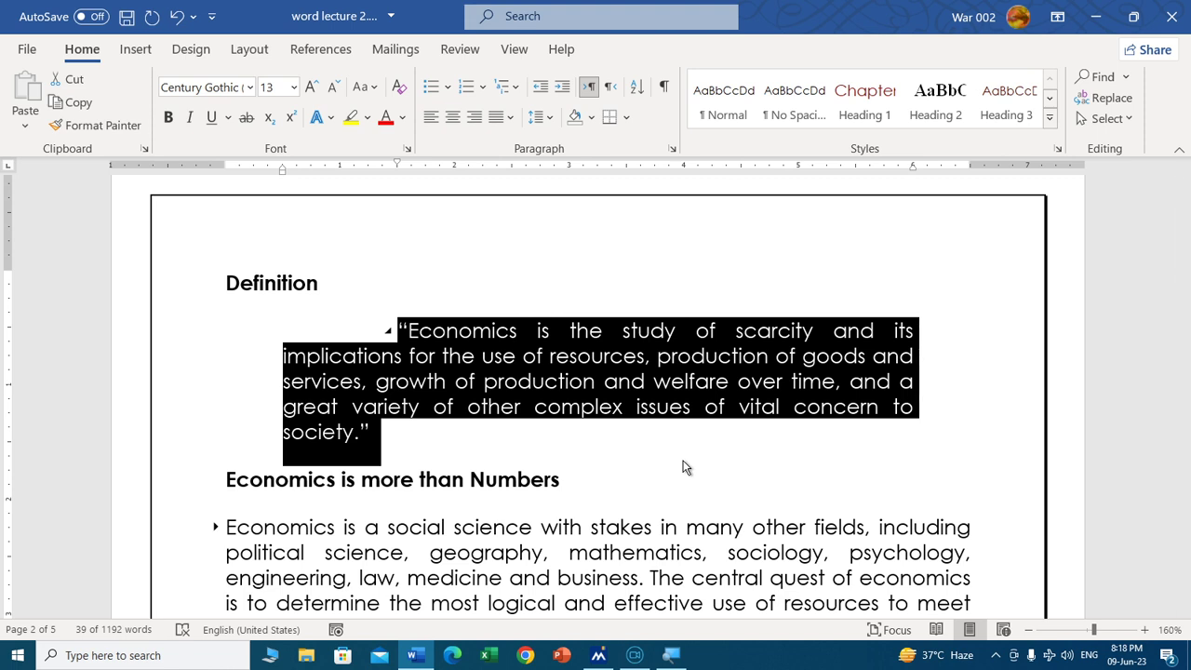
key(ctrl+z)
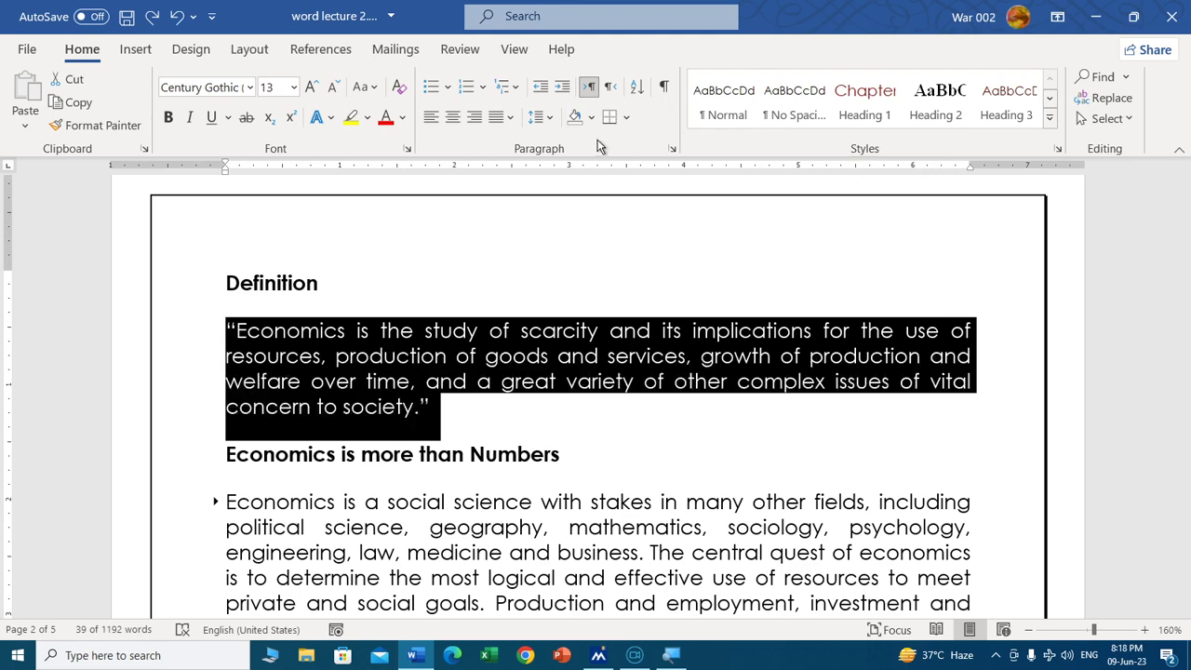
click(483, 237)
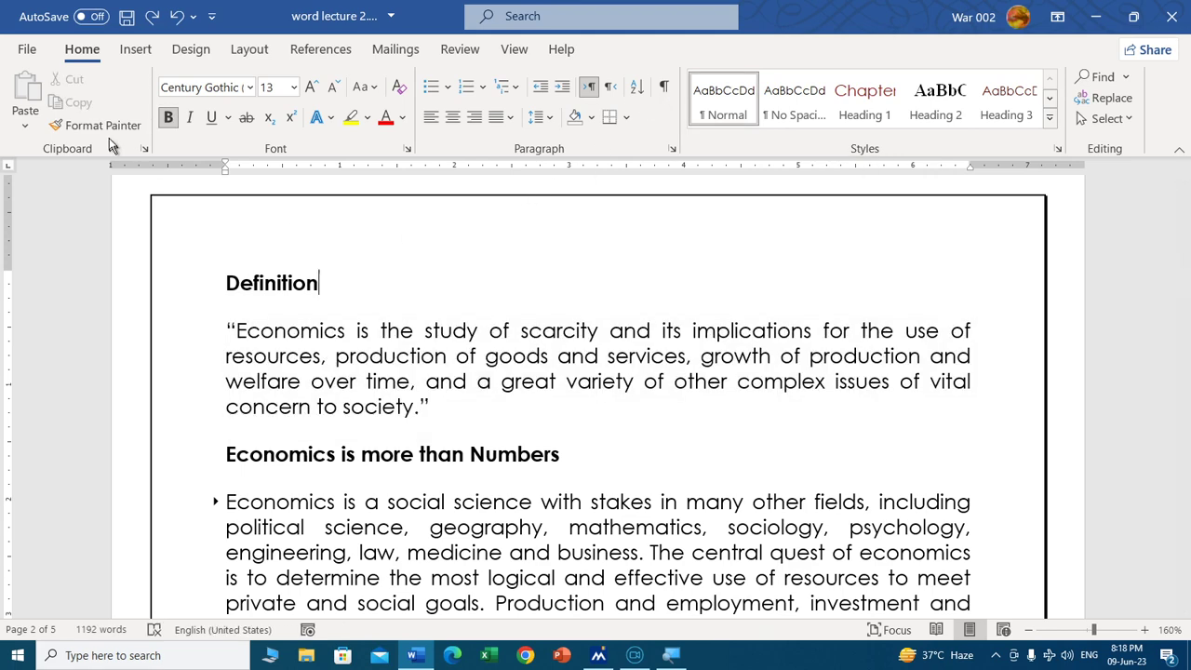
click(28, 49)
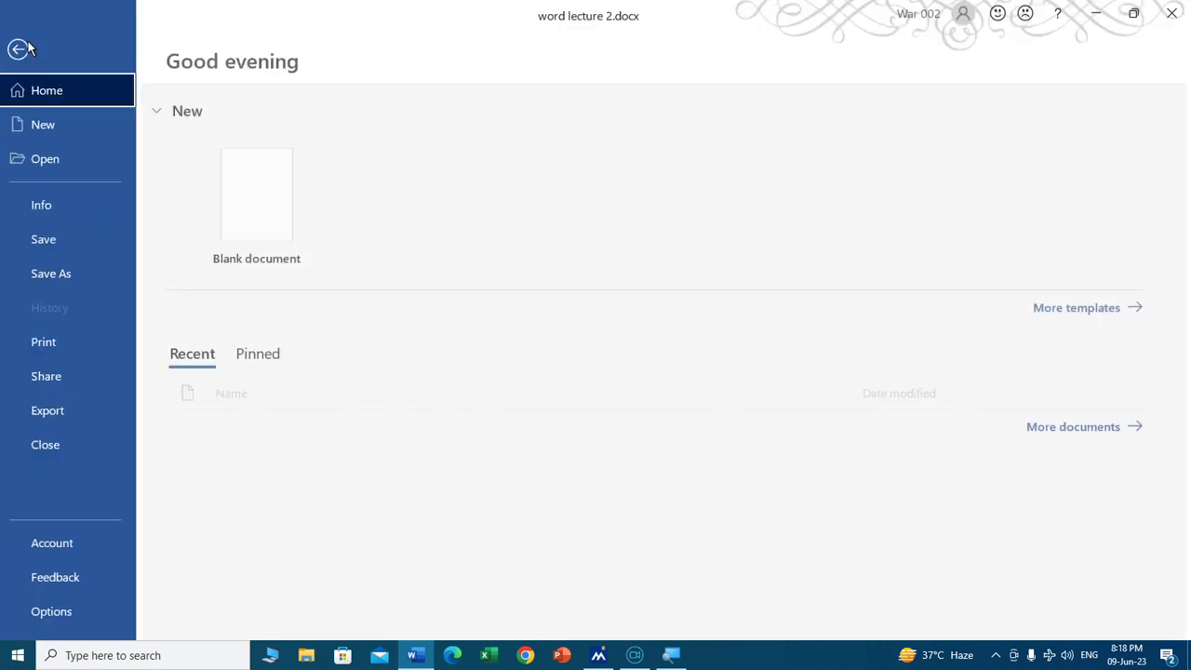
click(56, 612)
click(56, 611)
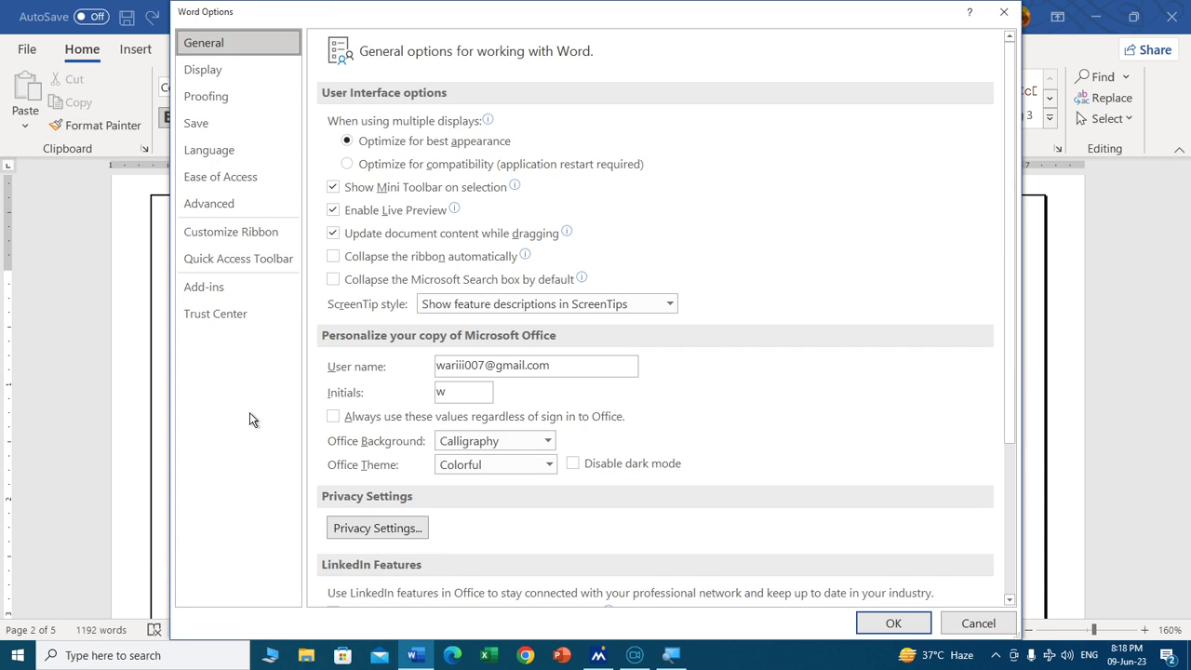
click(241, 209)
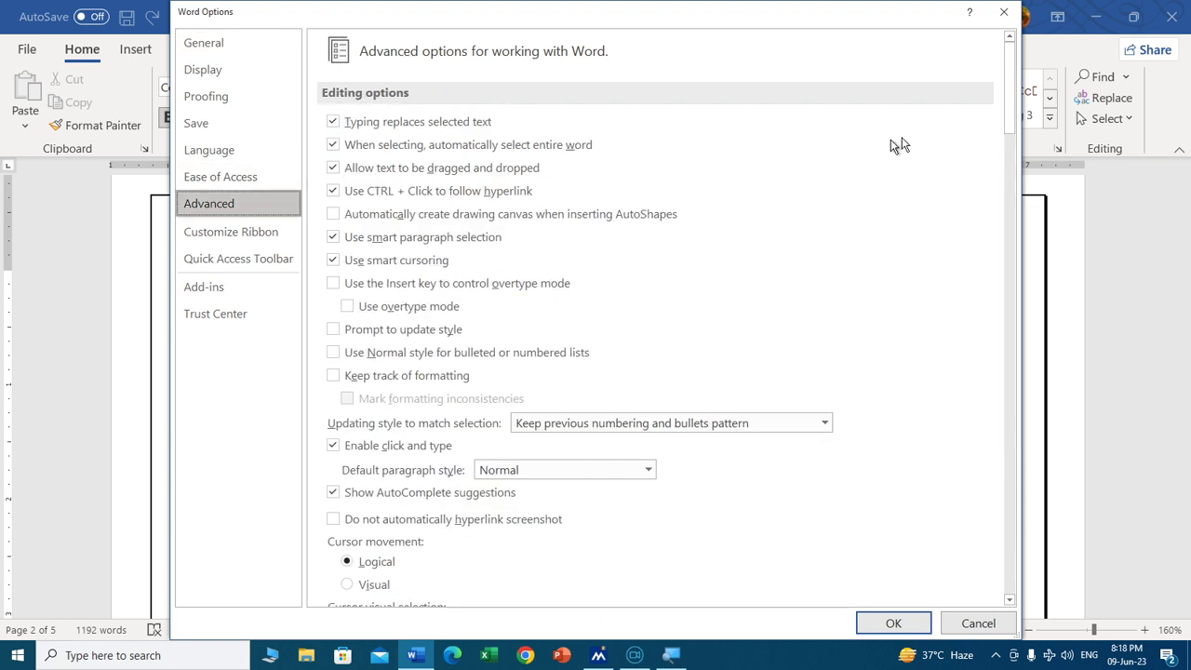
drag(1014, 88, 1017, 241)
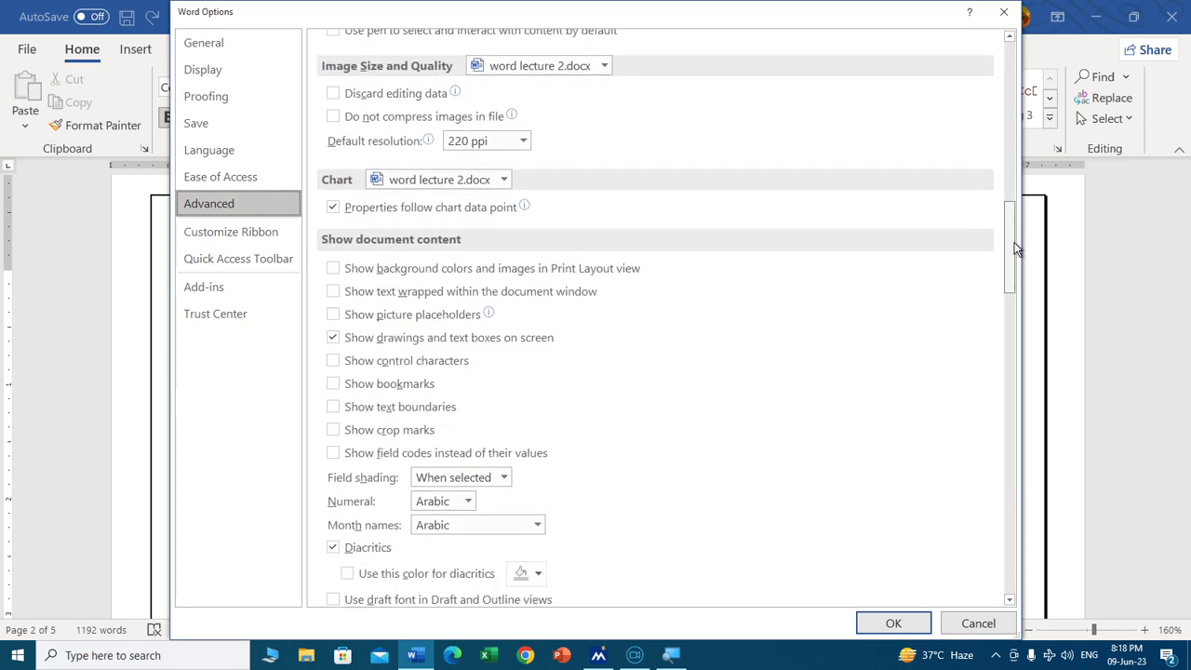
drag(1017, 242, 1014, 334)
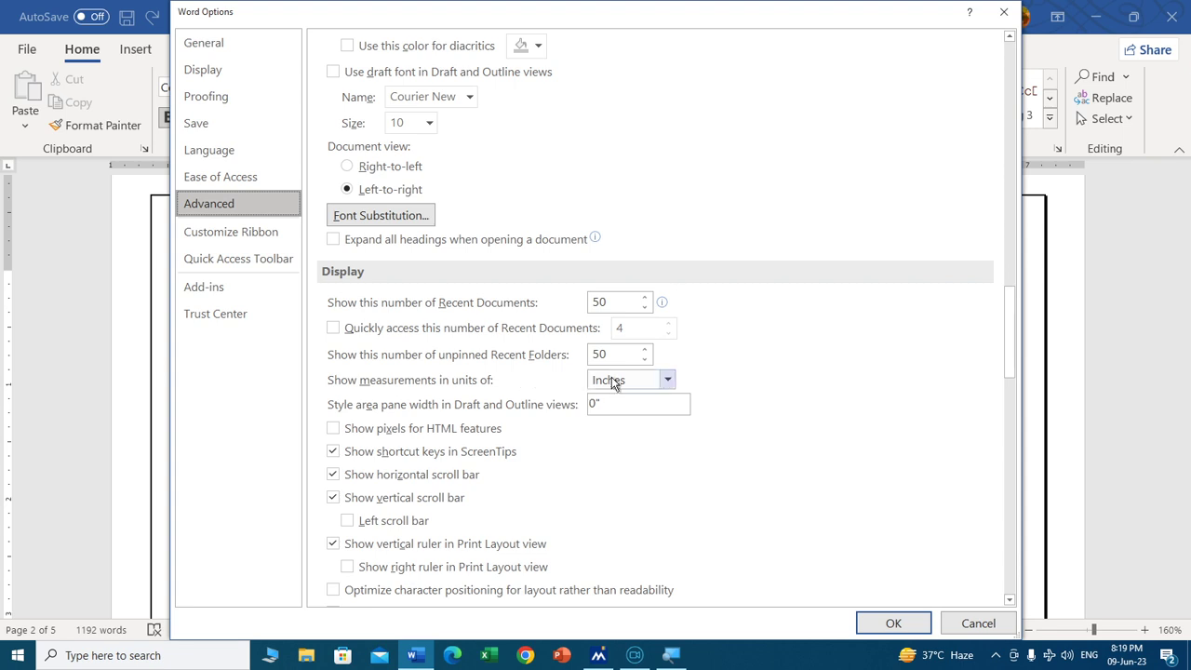
click(667, 376)
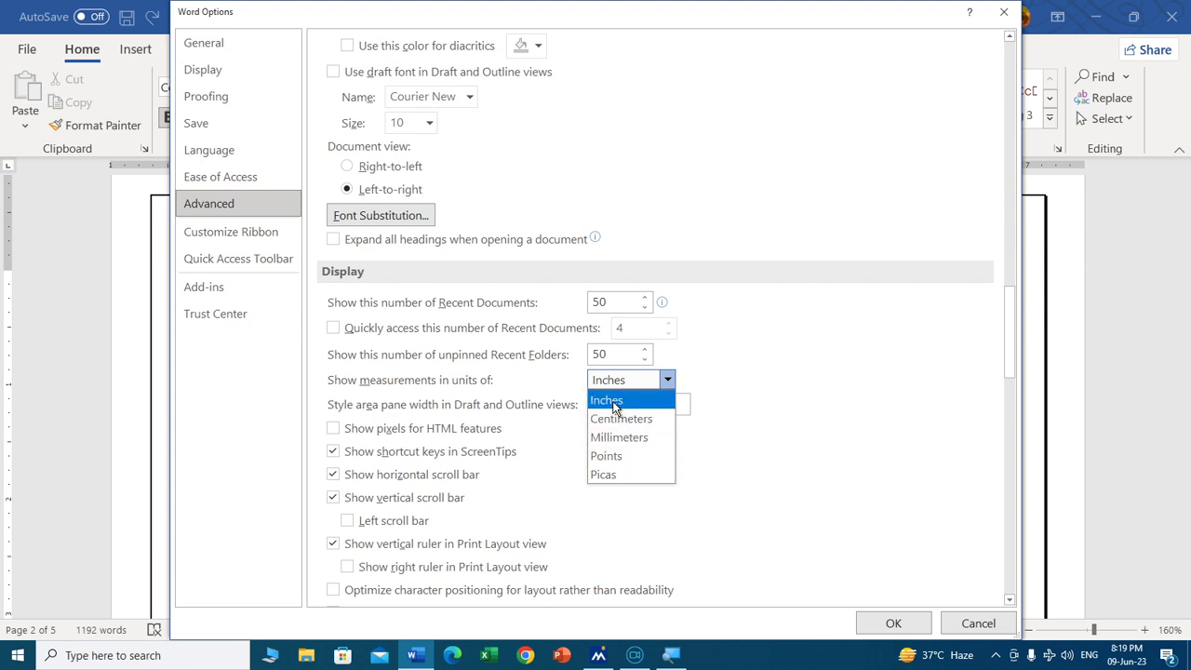
click(613, 407)
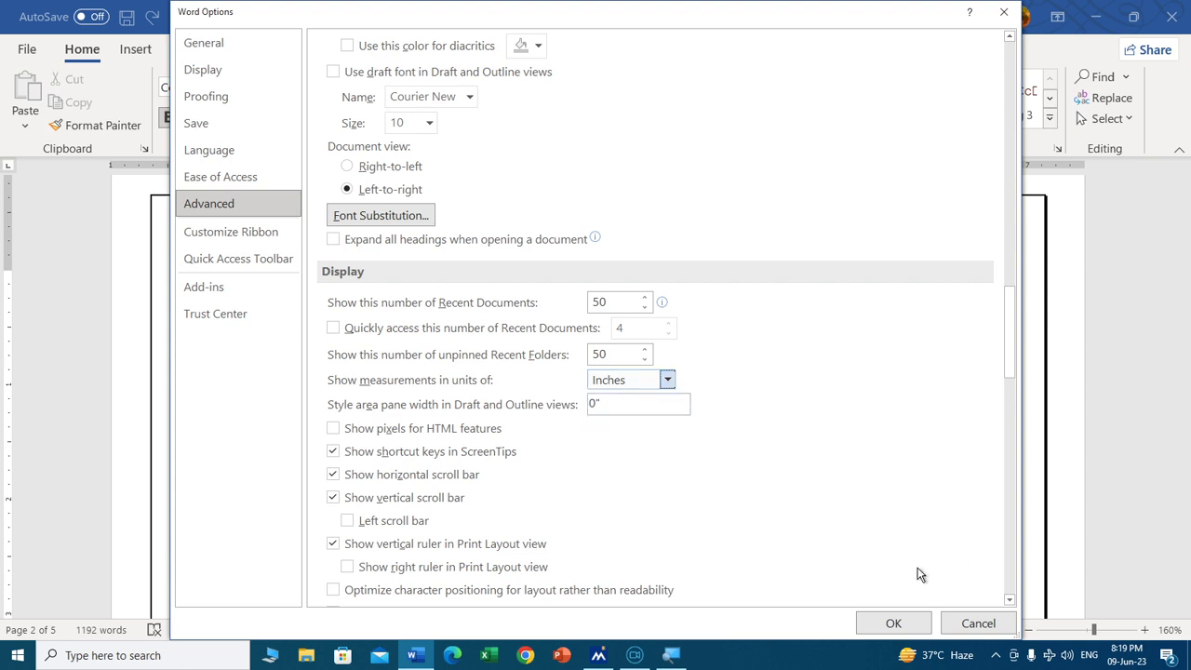
click(896, 624)
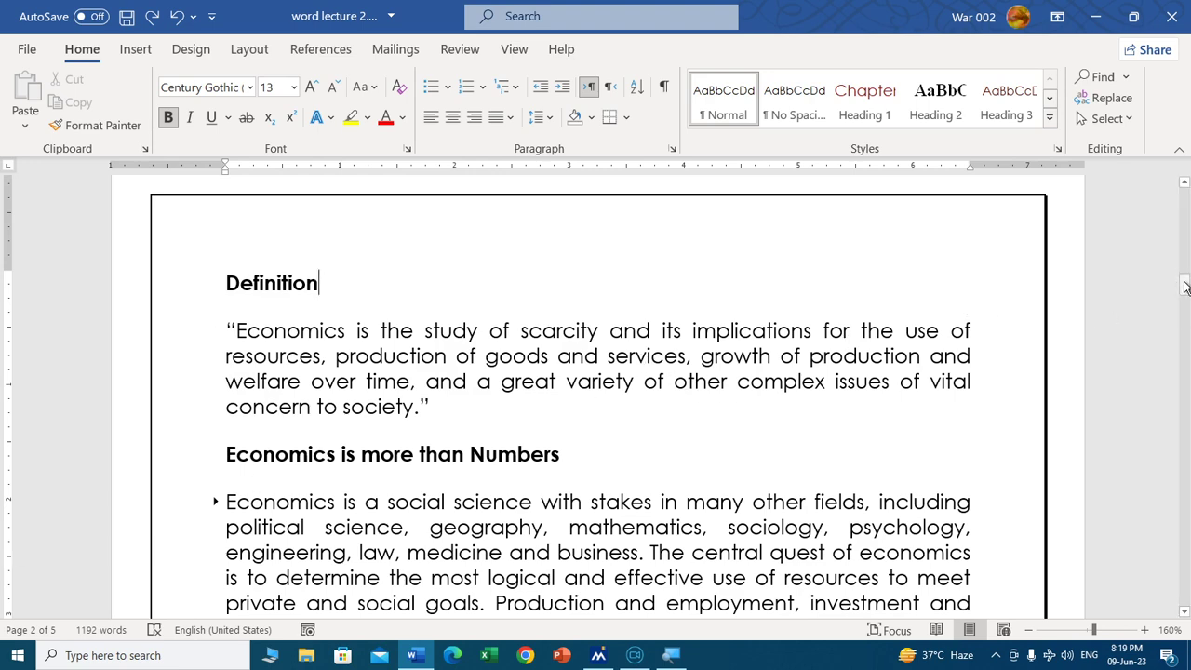
Zoom in and back out to 130%, then scroll up to the page 1 shortcut table
mouse_move(1185, 287)
mouse_down()
mouse_move(1184, 212)
mouse_move(1182, 337)
mouse_up()
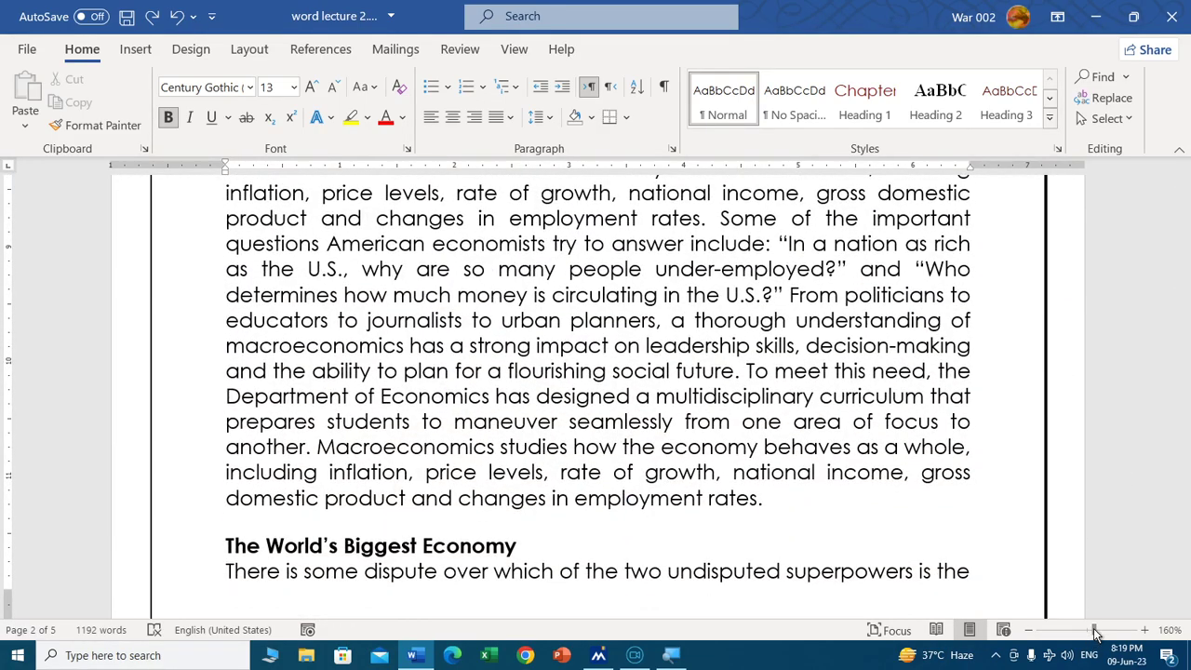
drag(1095, 631, 1114, 631)
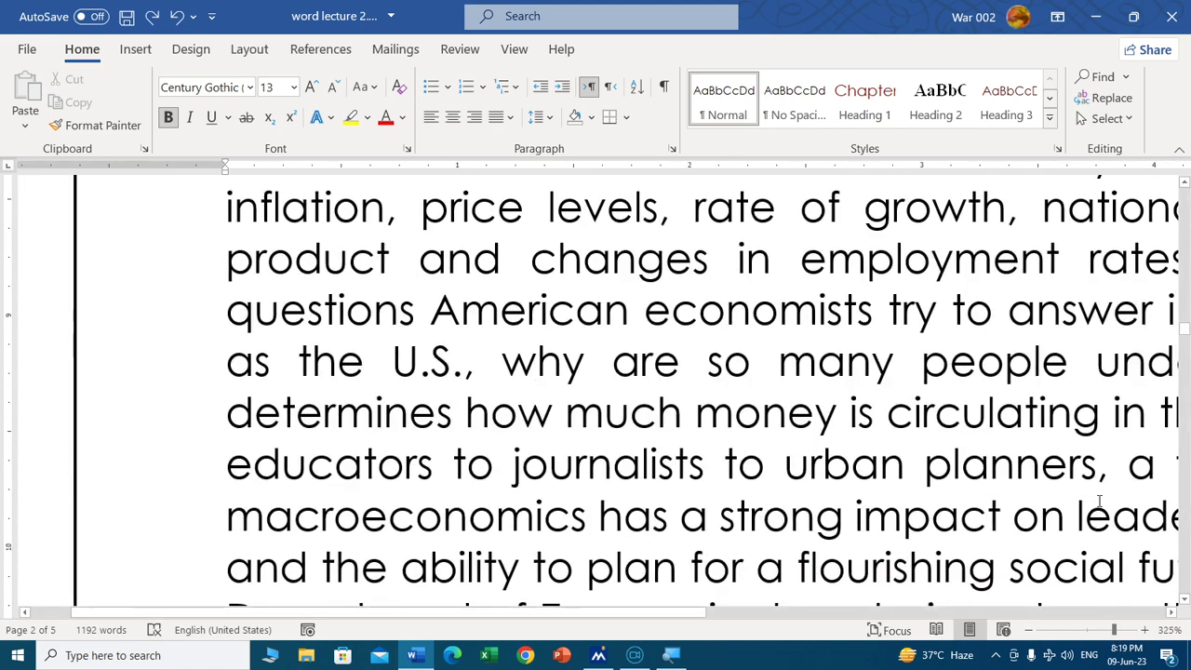
drag(659, 614, 875, 617)
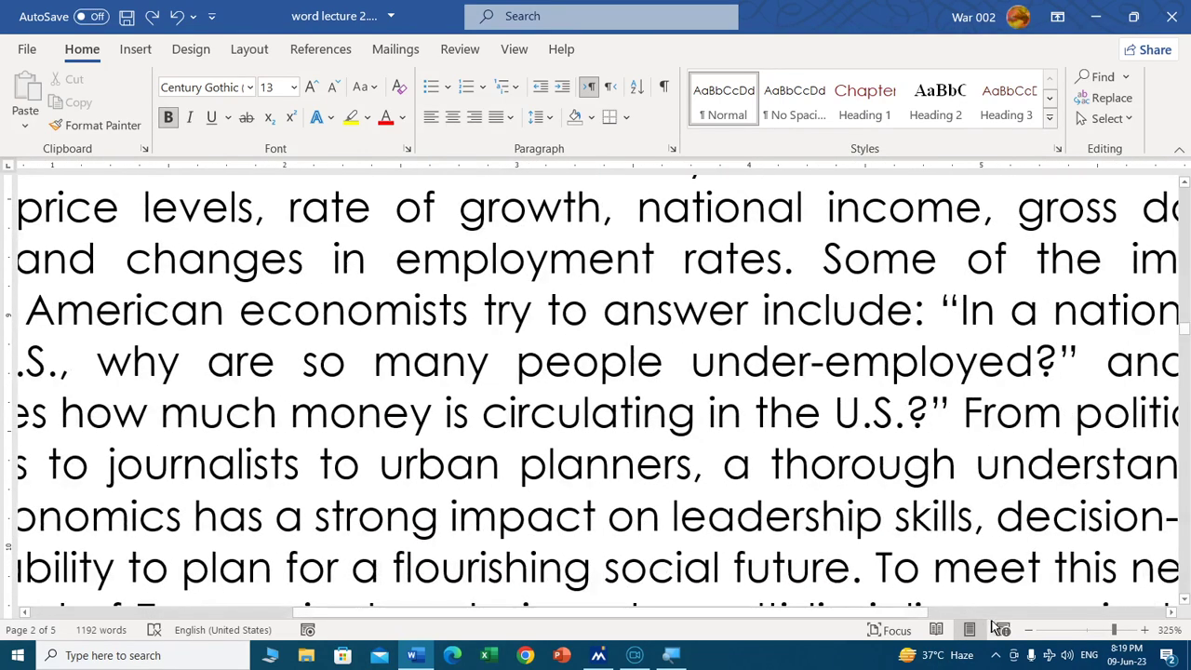
click(1027, 630)
click(1027, 631)
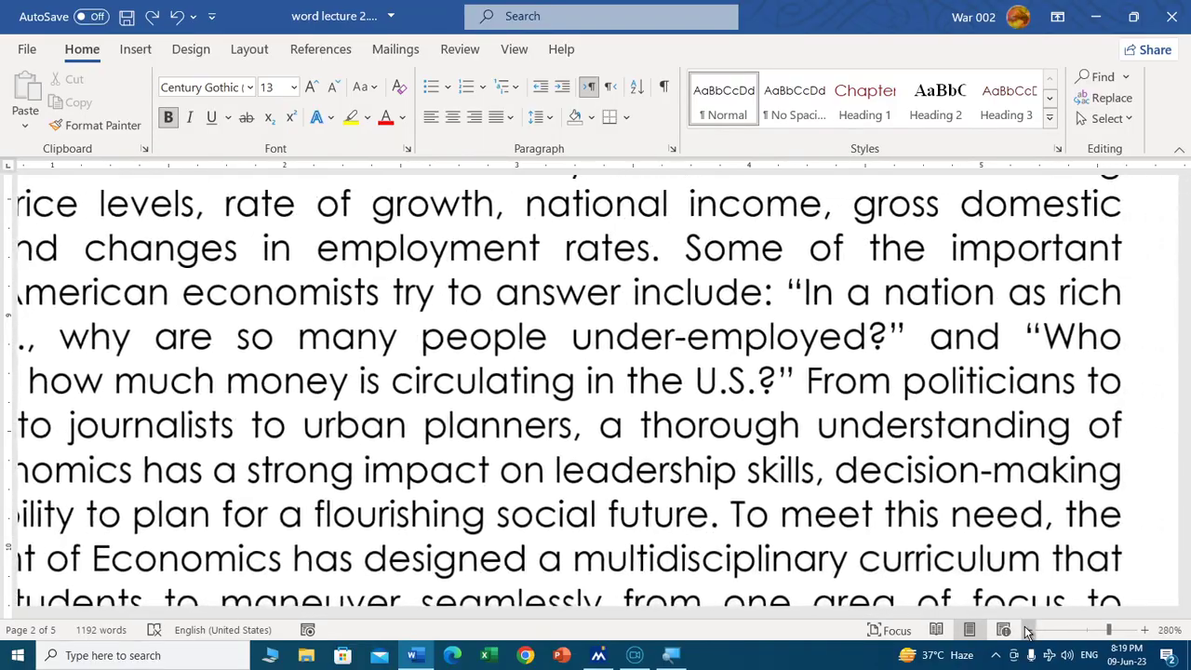
click(1027, 631)
click(1027, 631)
click(1027, 631)
click(1027, 631)
click(1027, 631)
click(1027, 631)
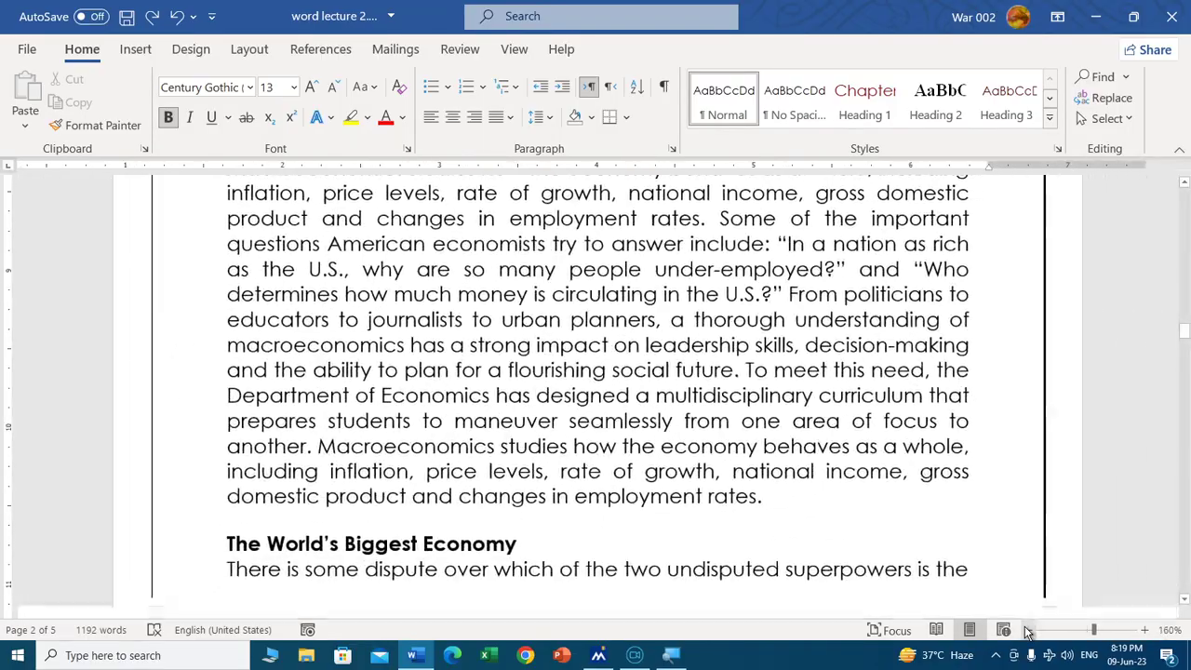
click(1027, 631)
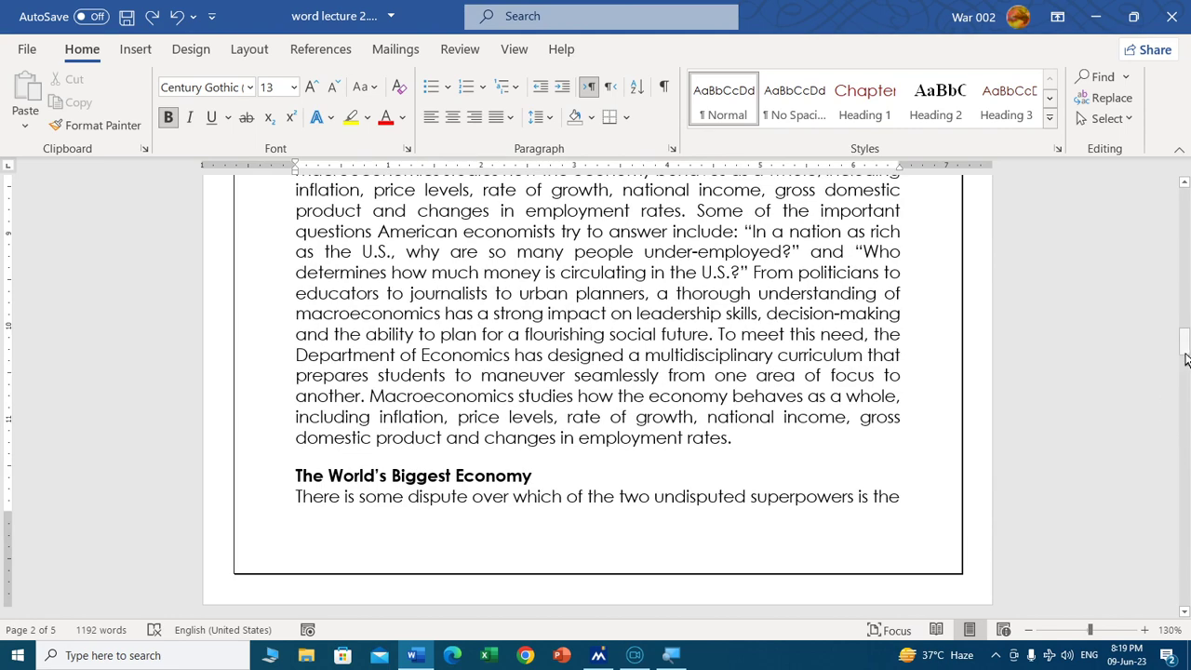
drag(1183, 345, 1183, 261)
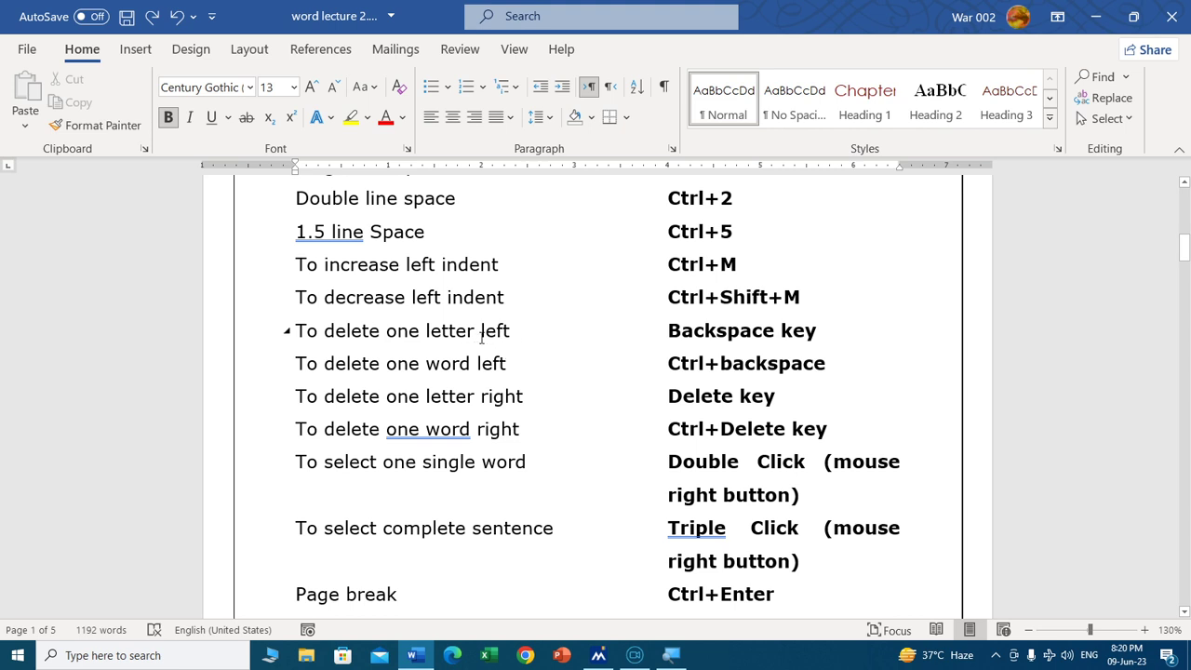
click(513, 332)
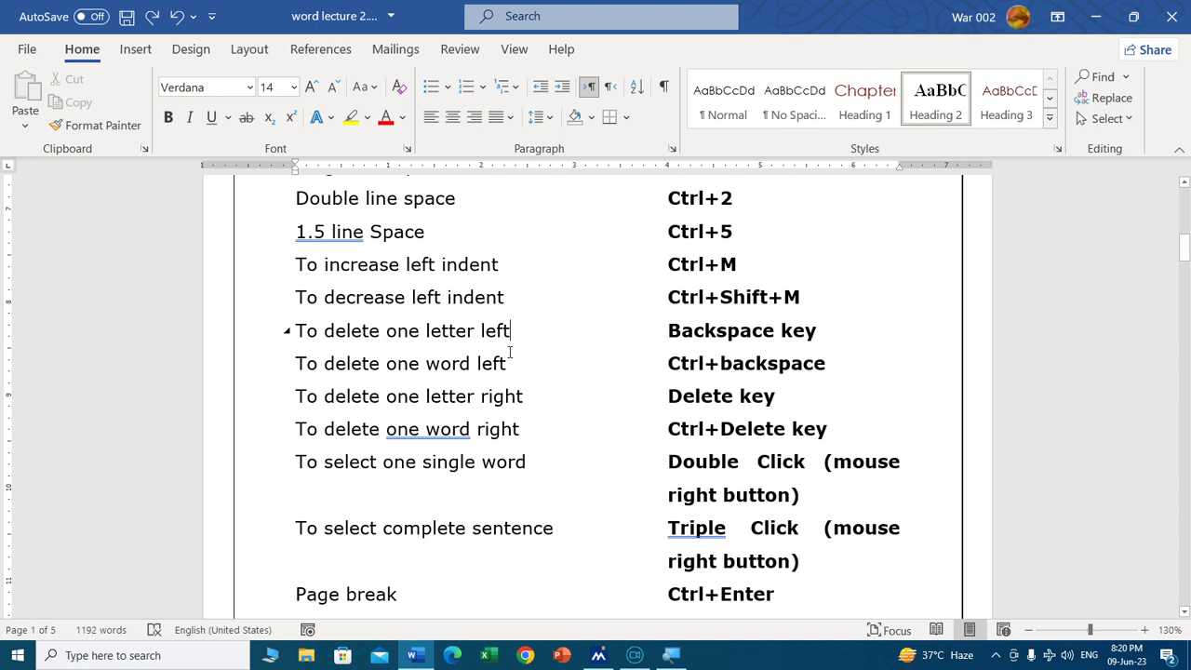
key(BackSpace)
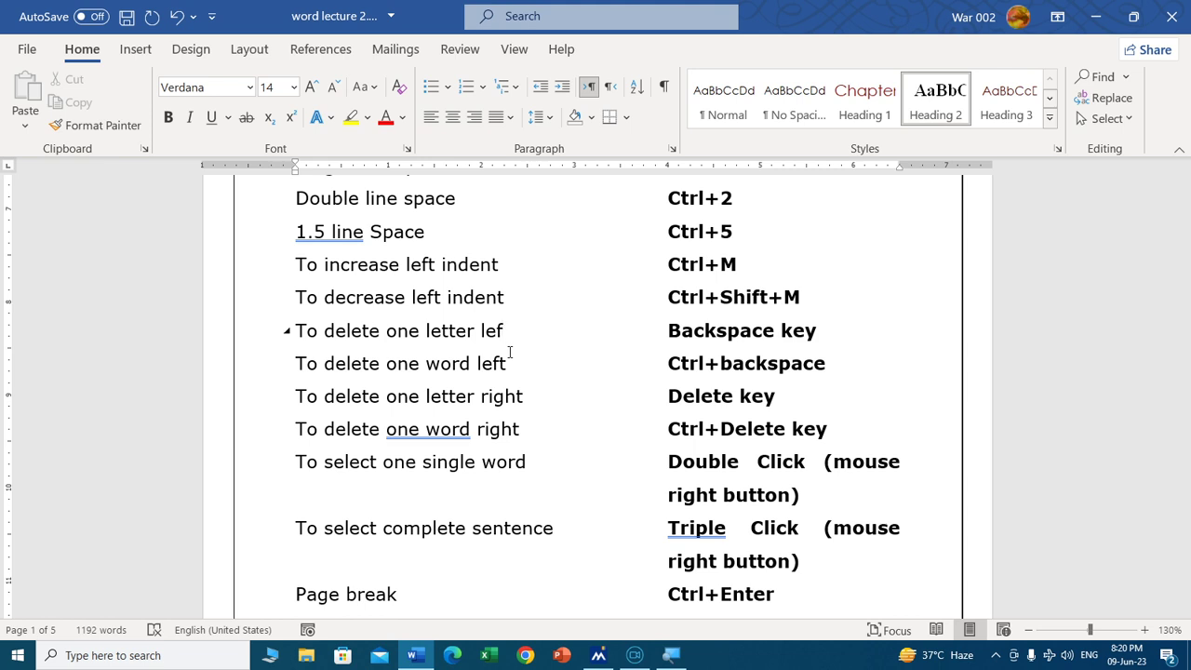
key(ctrl+z)
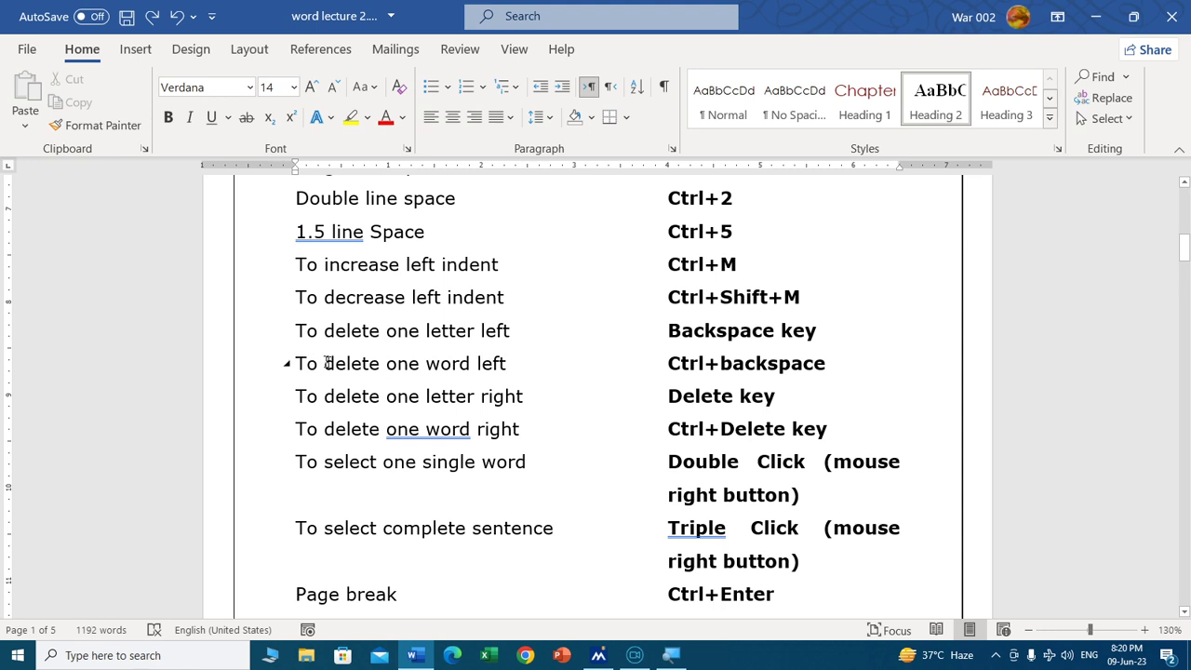
click(380, 364)
key(ctrl+BackSpace)
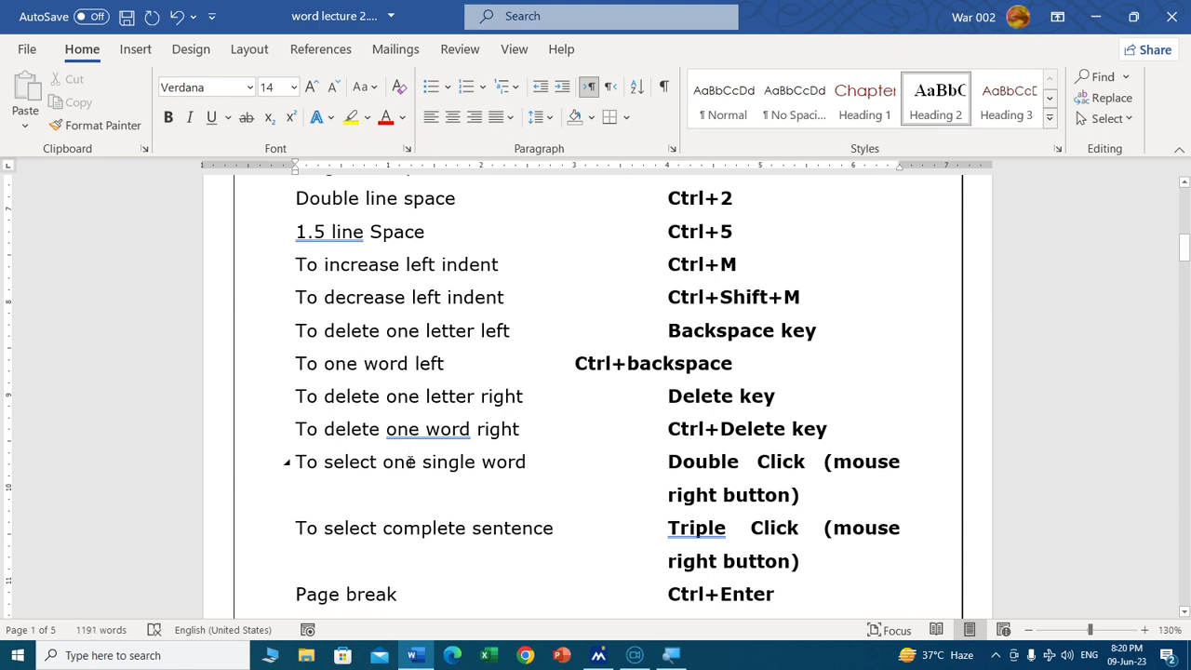
key(ctrl+z)
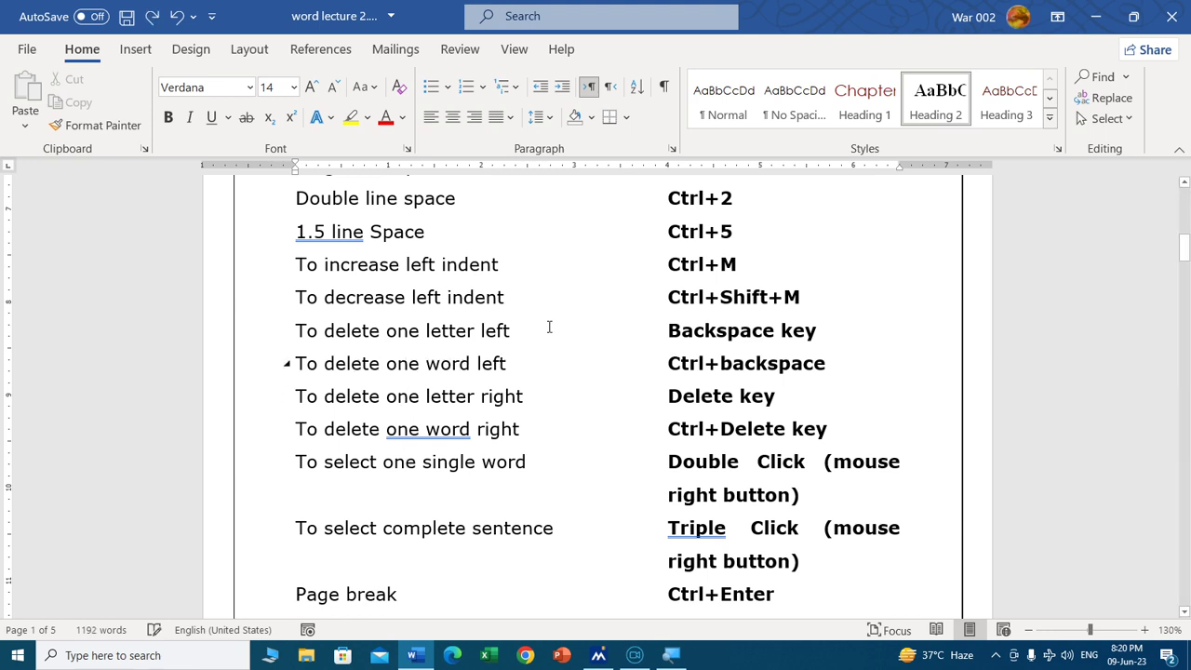
click(399, 265)
key(ctrl+BackSpace)
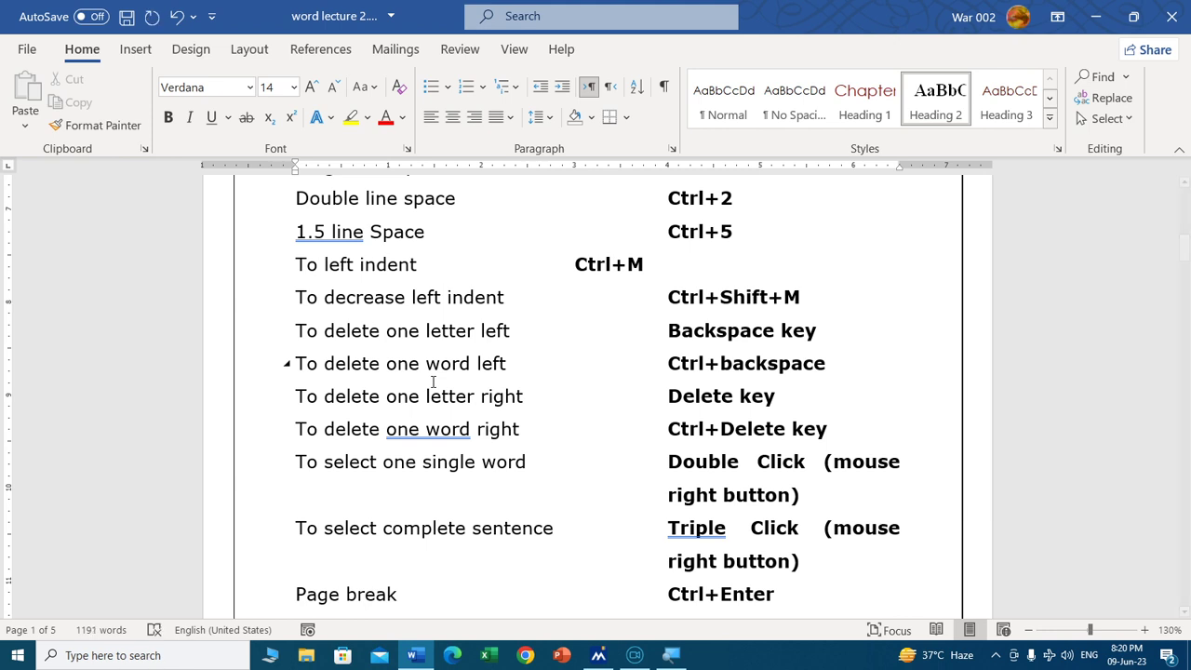
key(ctrl+z)
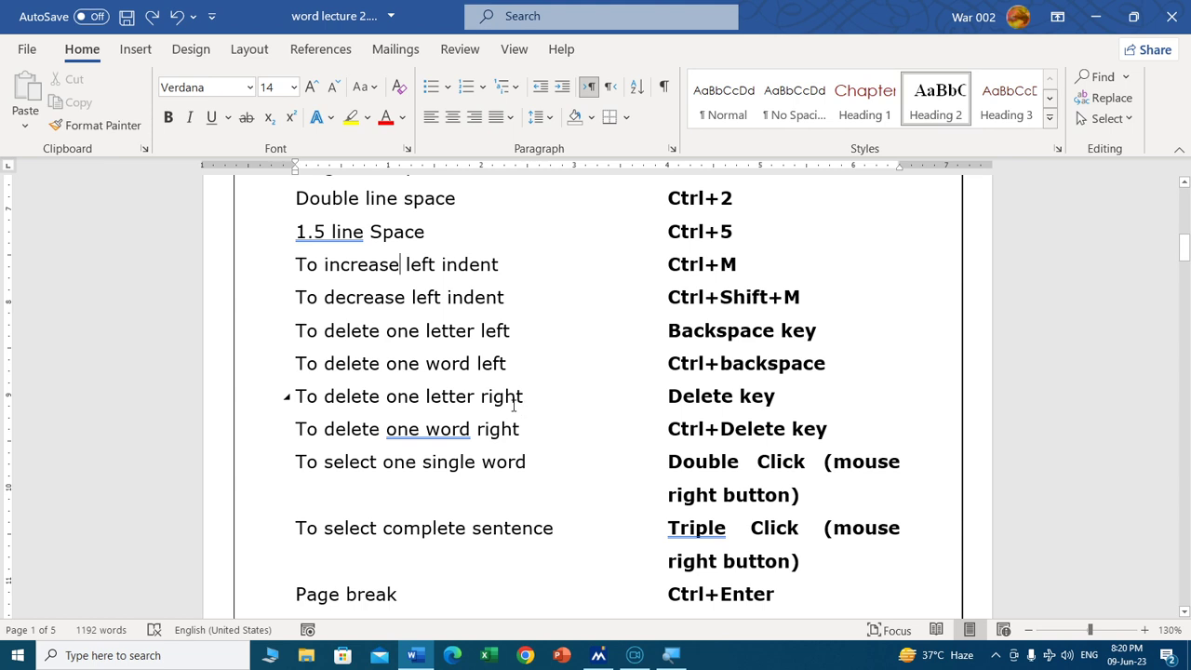
click(519, 396)
key(BackSpace)
text(h)
key(Delete)
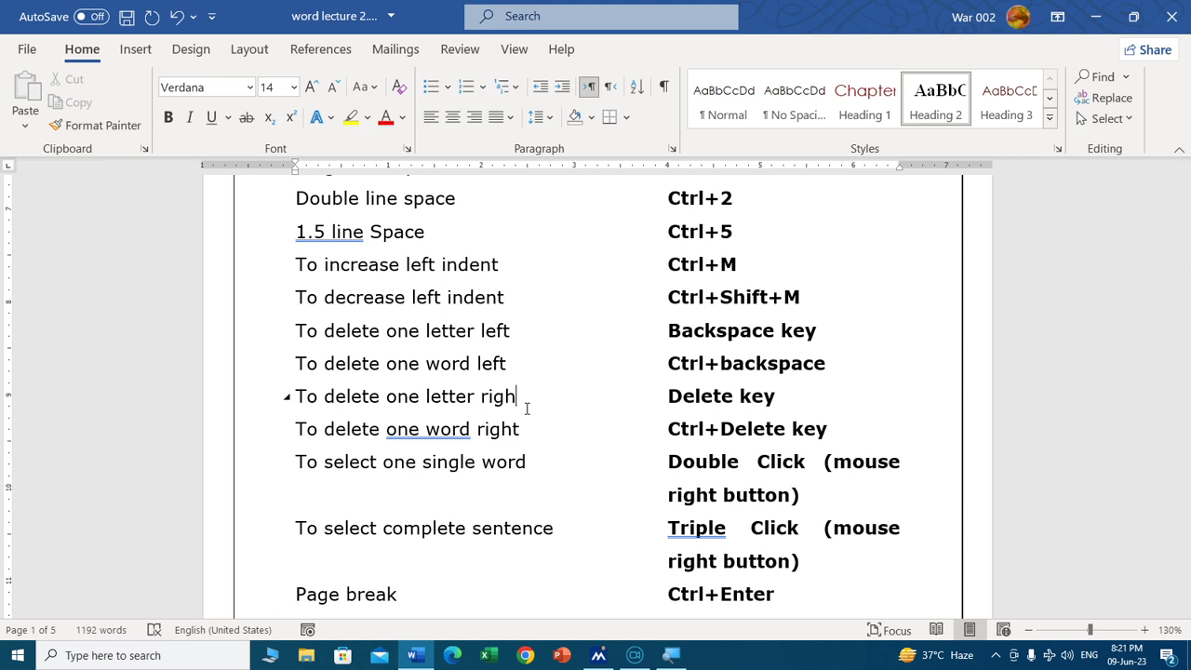
key(ctrl+z)
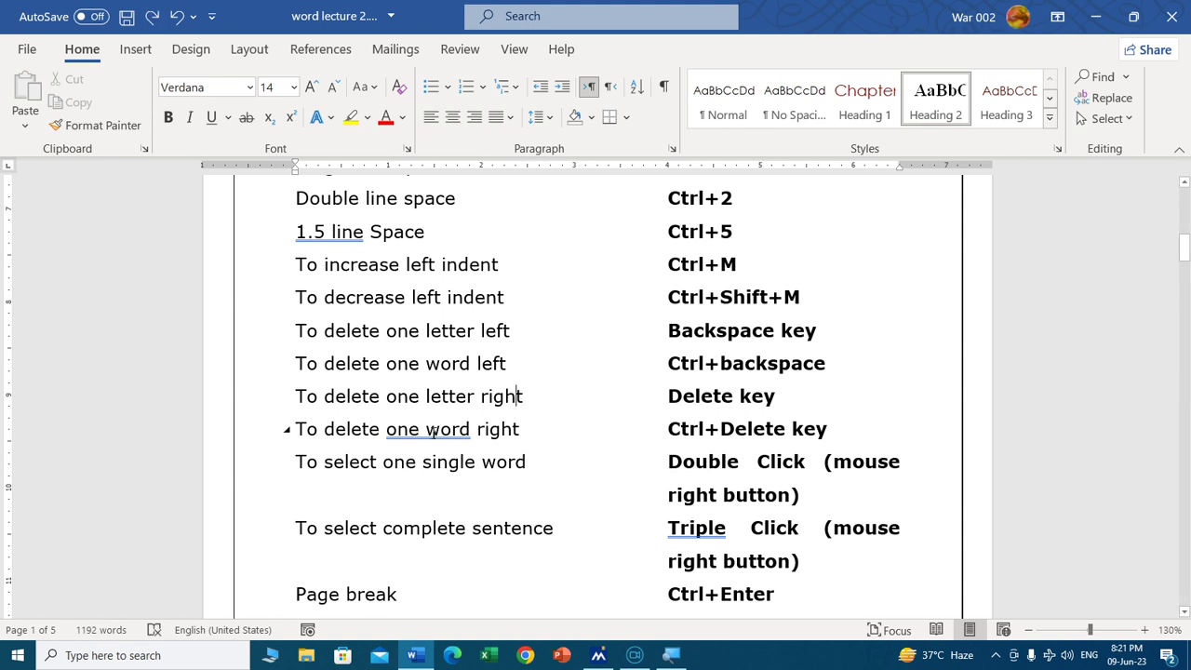
click(427, 431)
key(ctrl+Delete)
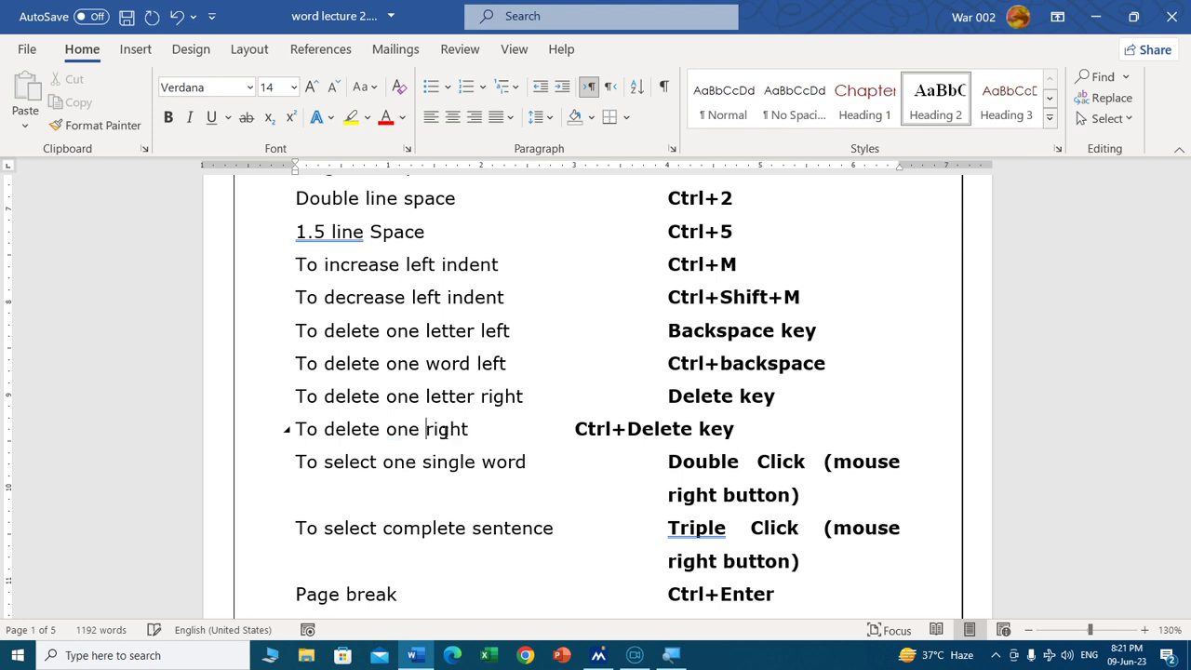
key(ctrl+z)
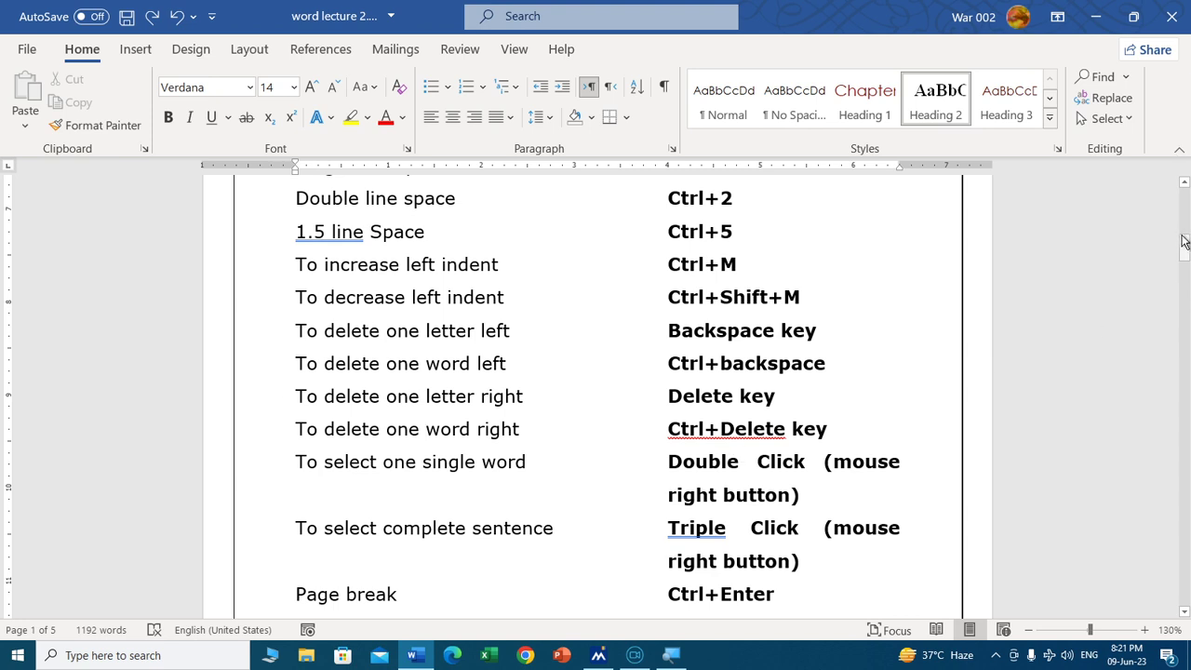
drag(1183, 238, 1183, 253)
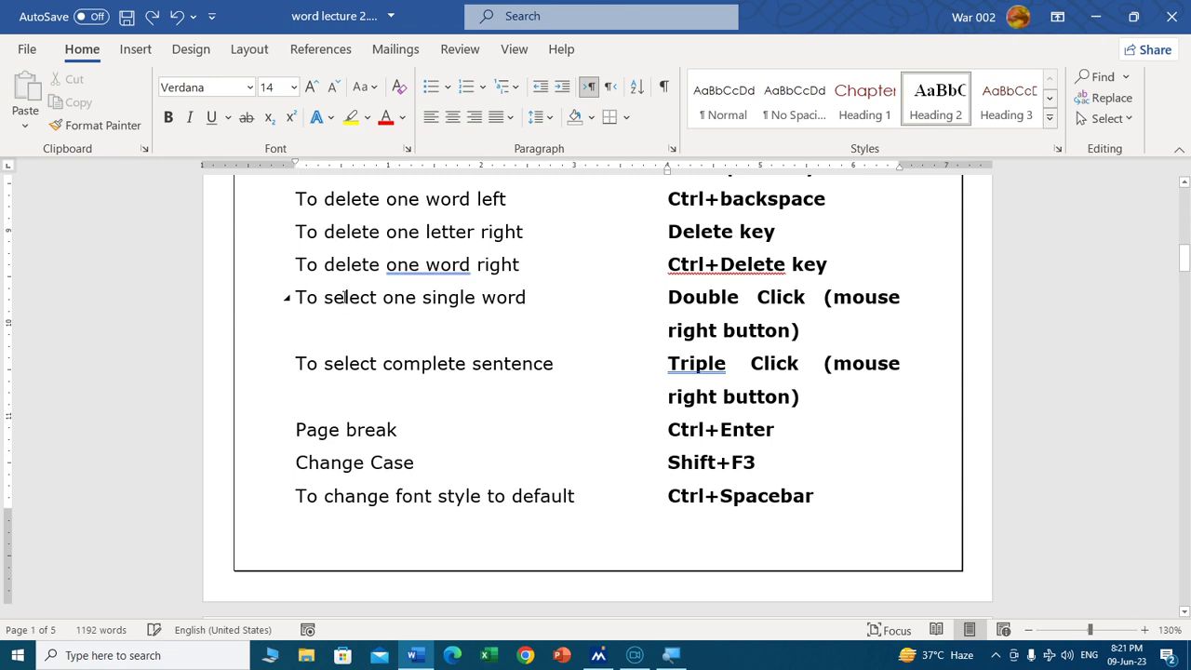
Select the word 'select', then the whole Economics definition paragraph
double_click(348, 299)
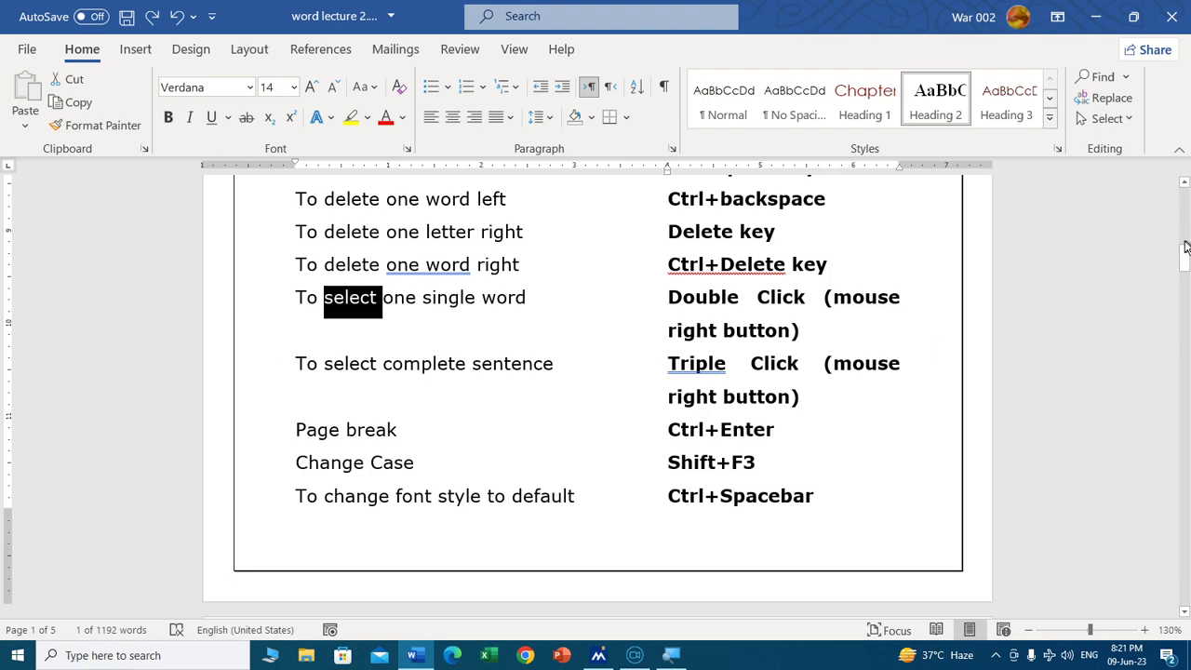
drag(1184, 246, 1184, 281)
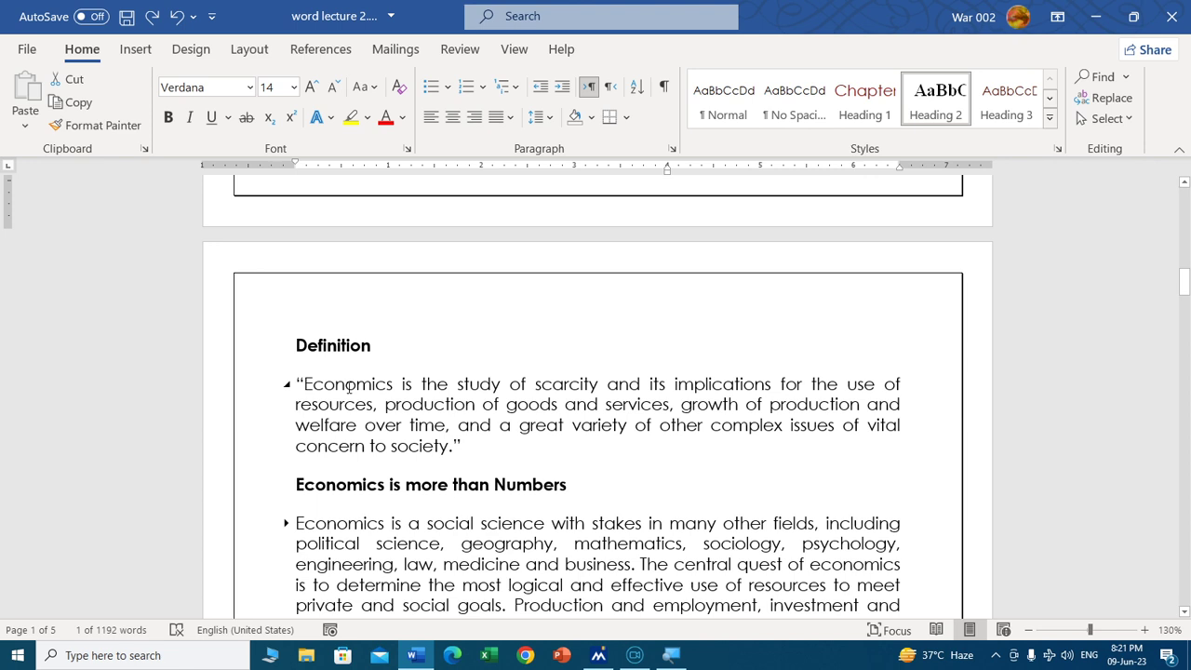
triple_click(349, 387)
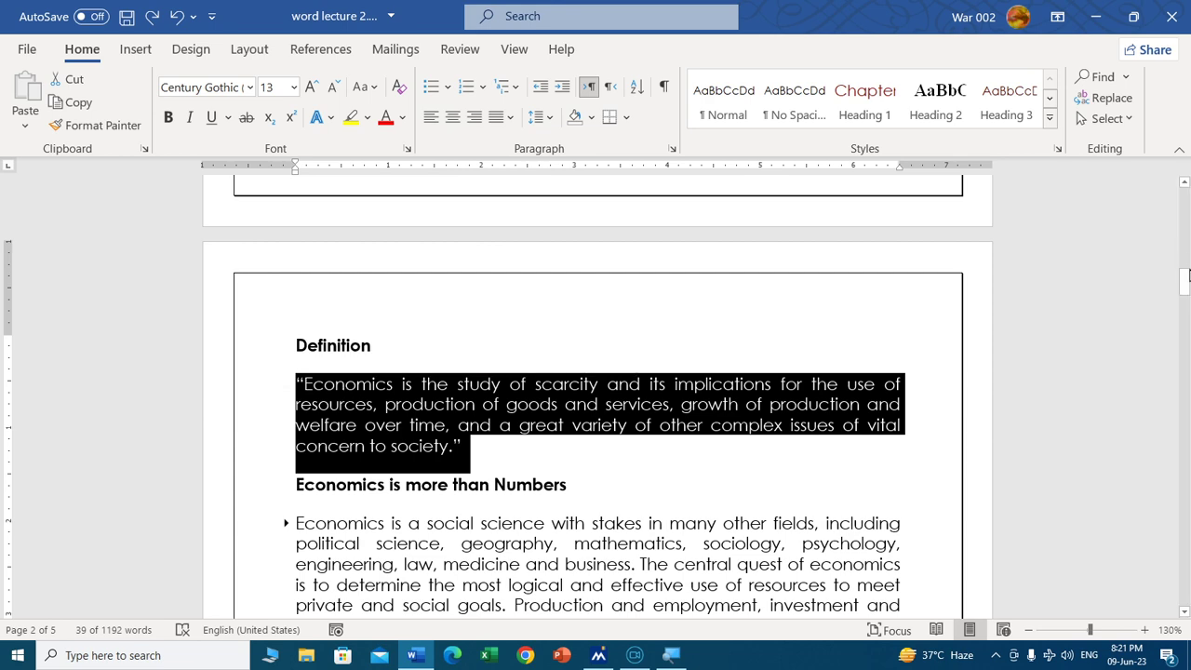
drag(1183, 273, 1180, 255)
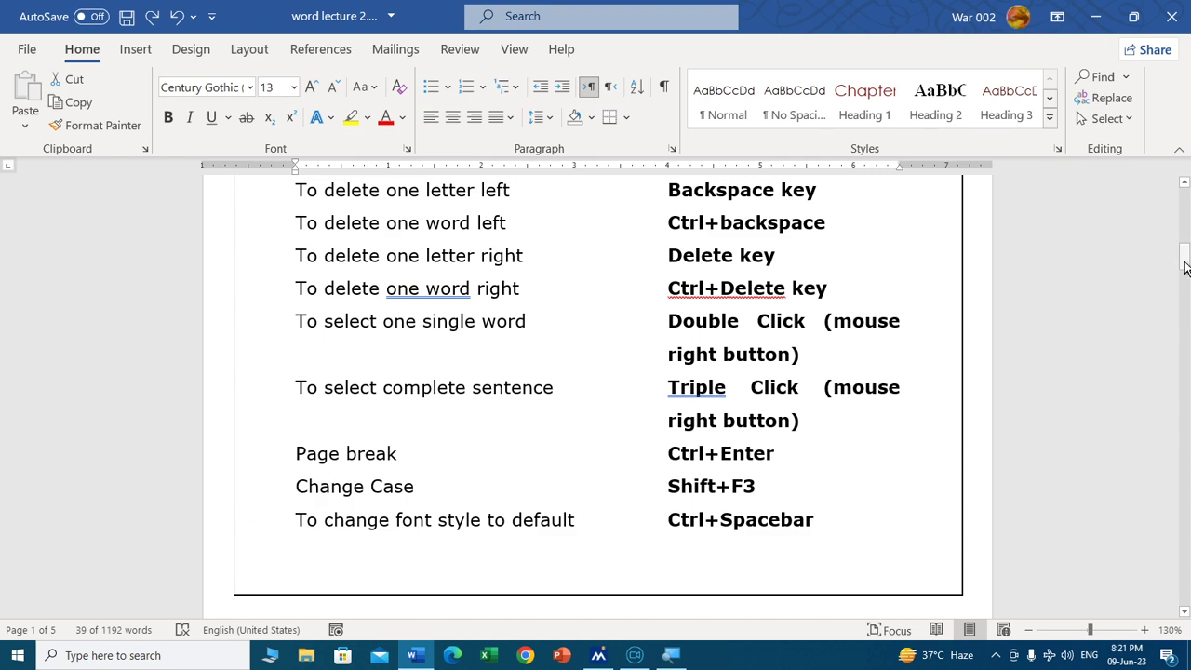
Deselect the quote and place the cursor before 'Economics is more than Numbers'
drag(1185, 267, 1184, 300)
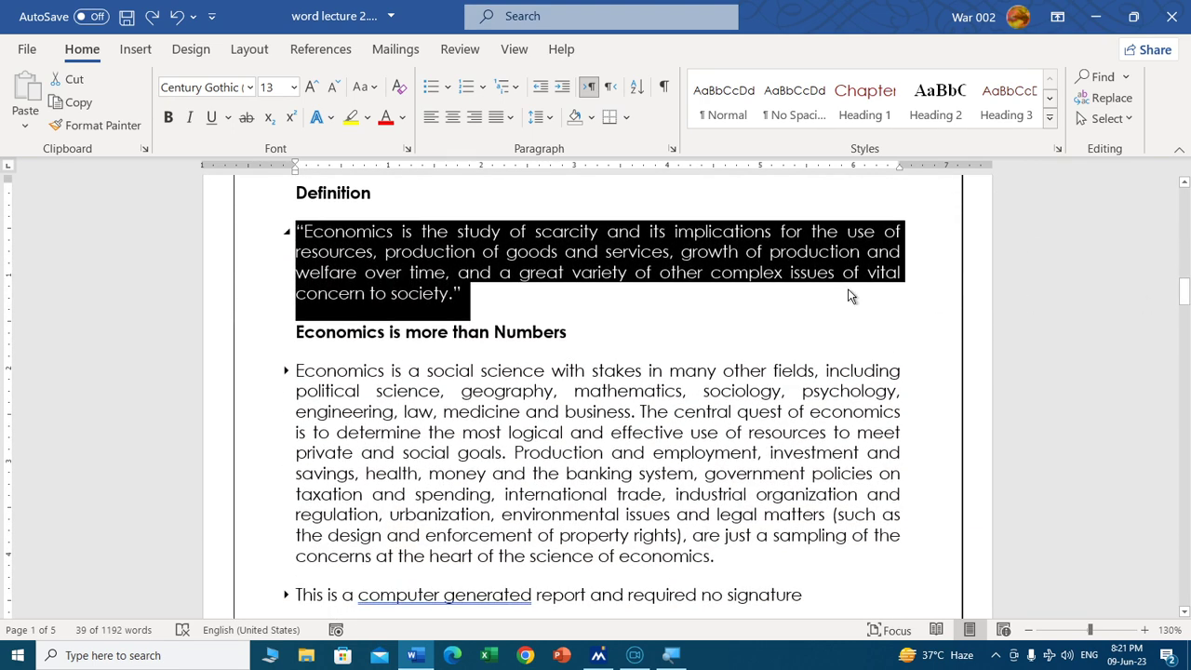
click(498, 312)
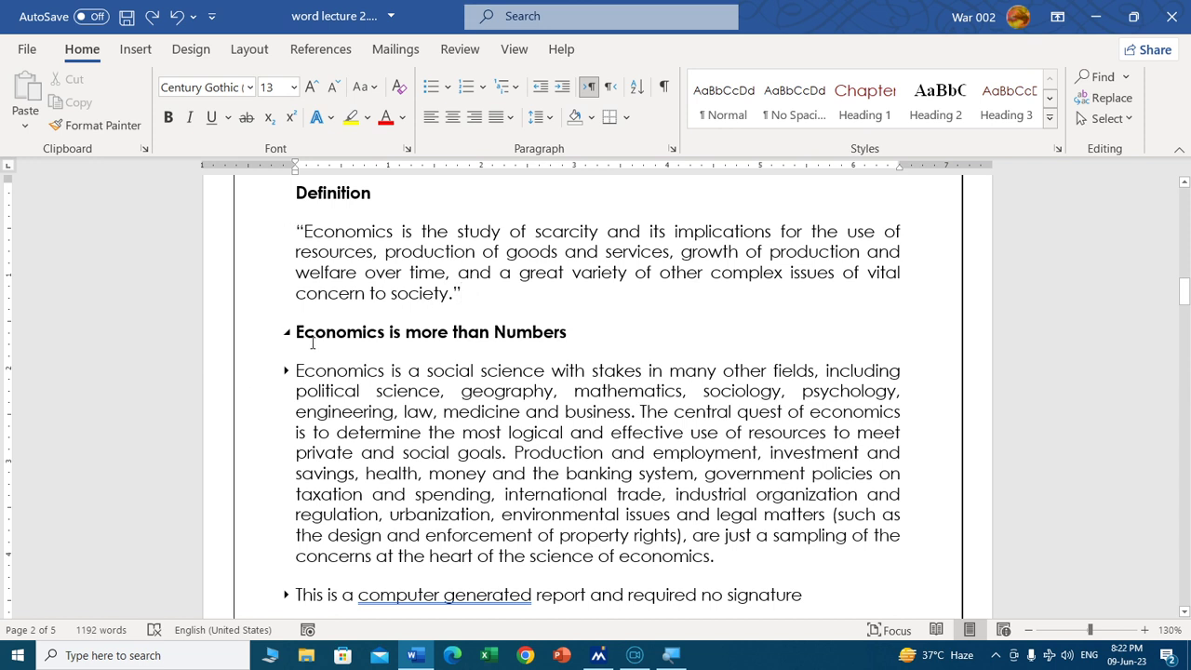
click(296, 332)
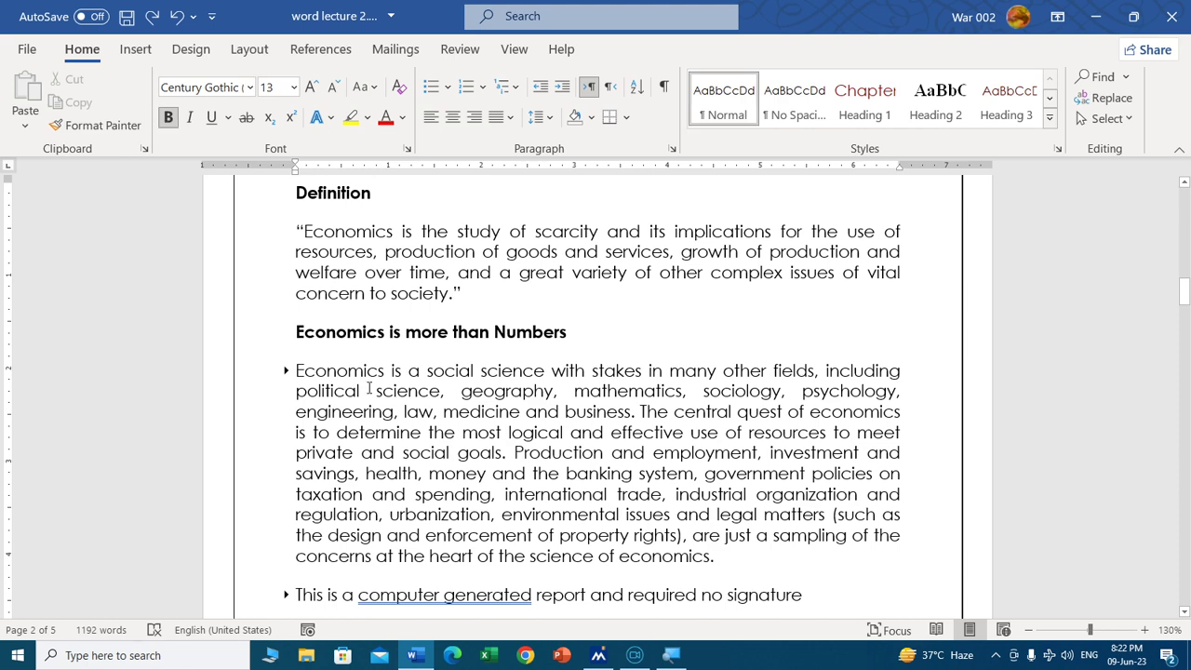
Insert a page break before the 'Economics is more than Numbers' heading
key(ctrl+Return)
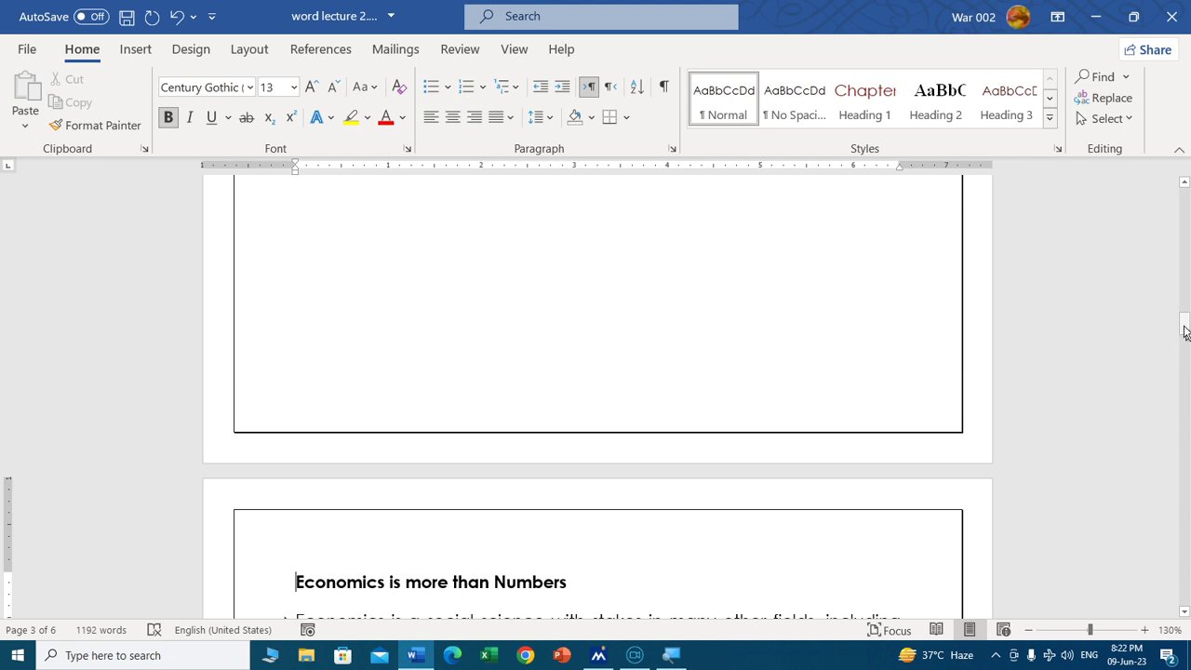
drag(1183, 328, 1184, 269)
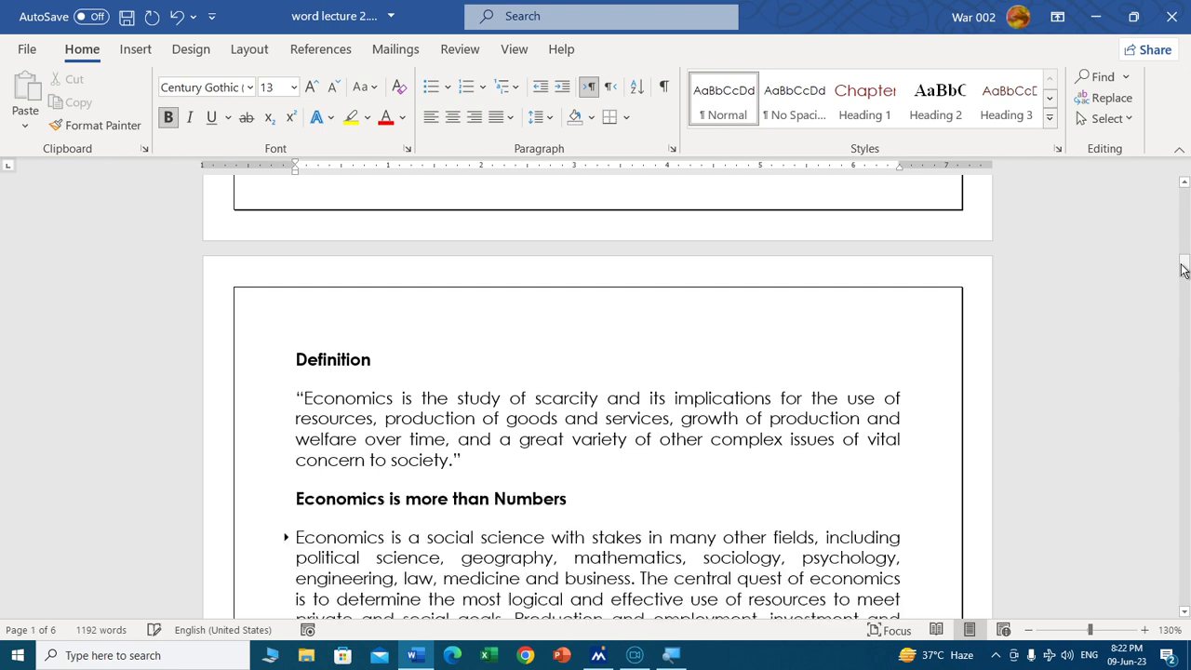
mouse_move(1183, 286)
mouse_down()
mouse_move(1183, 267)
mouse_move(1183, 284)
mouse_up()
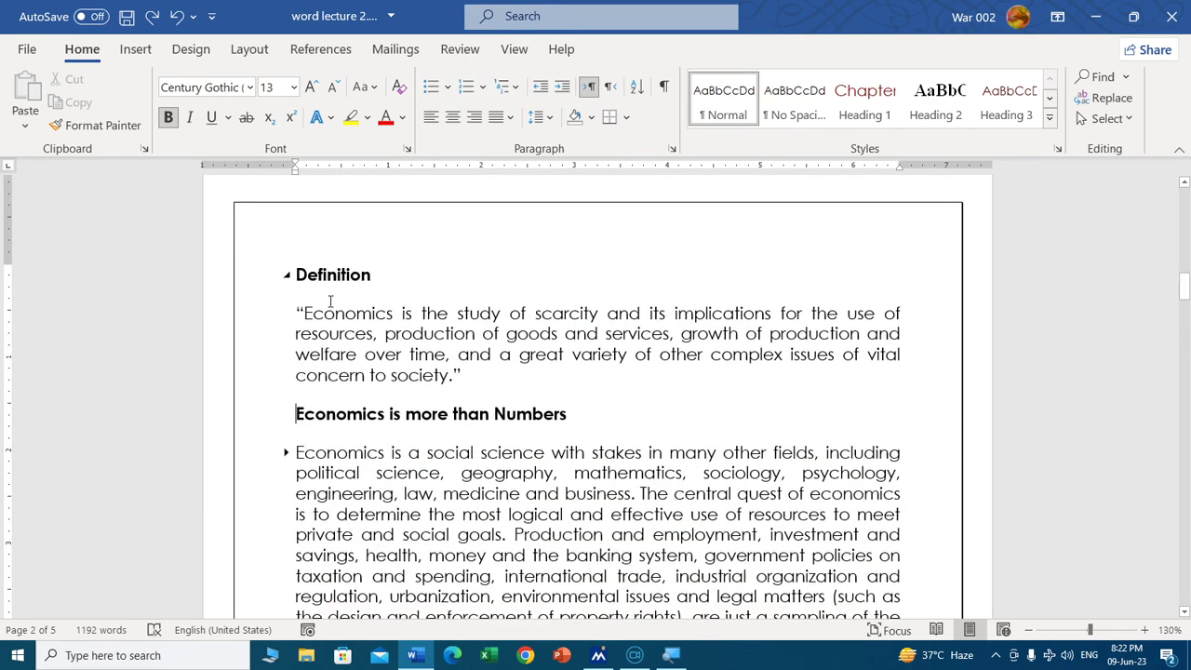
Reset the quote paragraph's font with Ctrl+Space, undo it, and return to page 1
triple_click(341, 319)
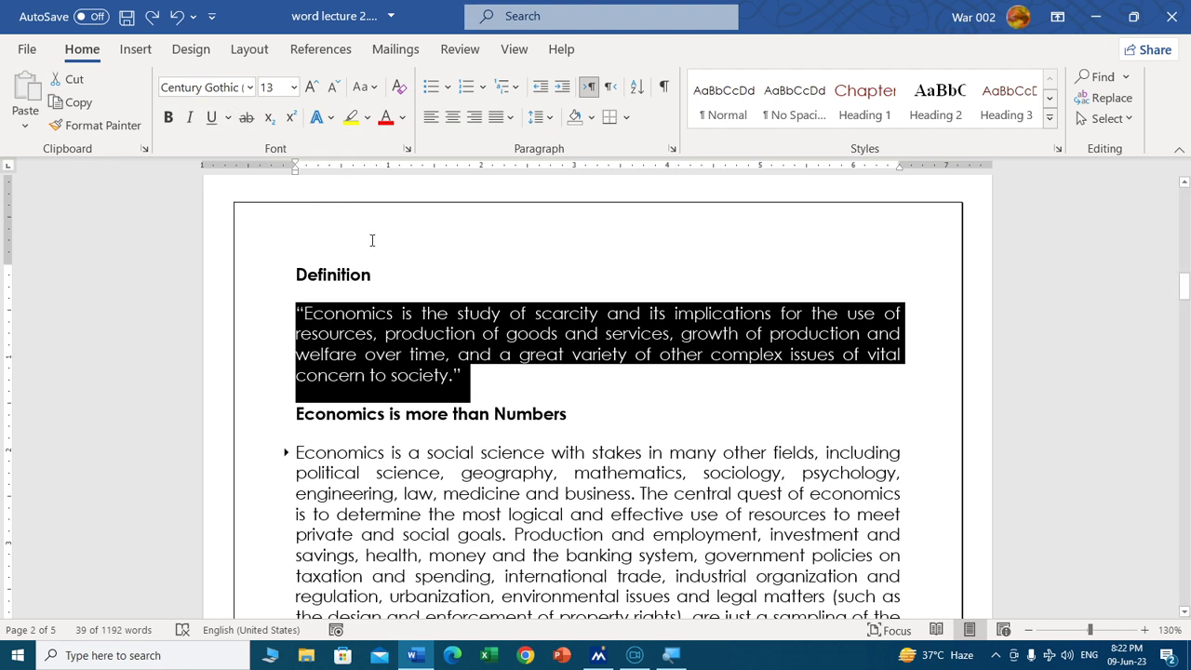
key(ctrl+space)
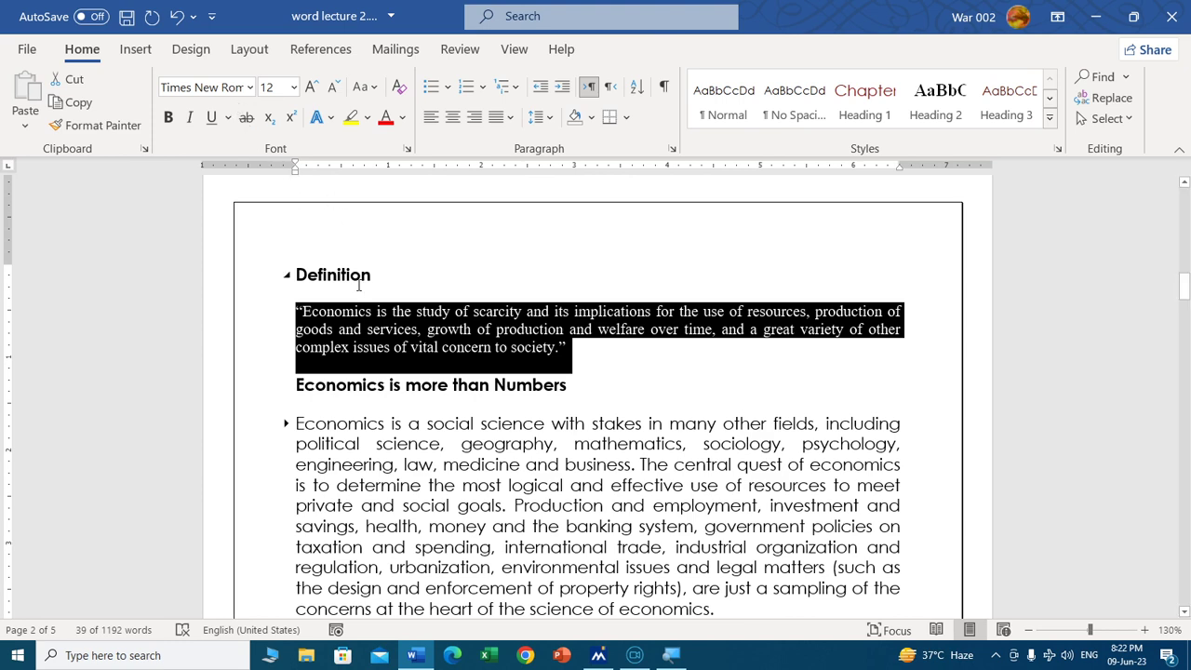
key(ctrl+z)
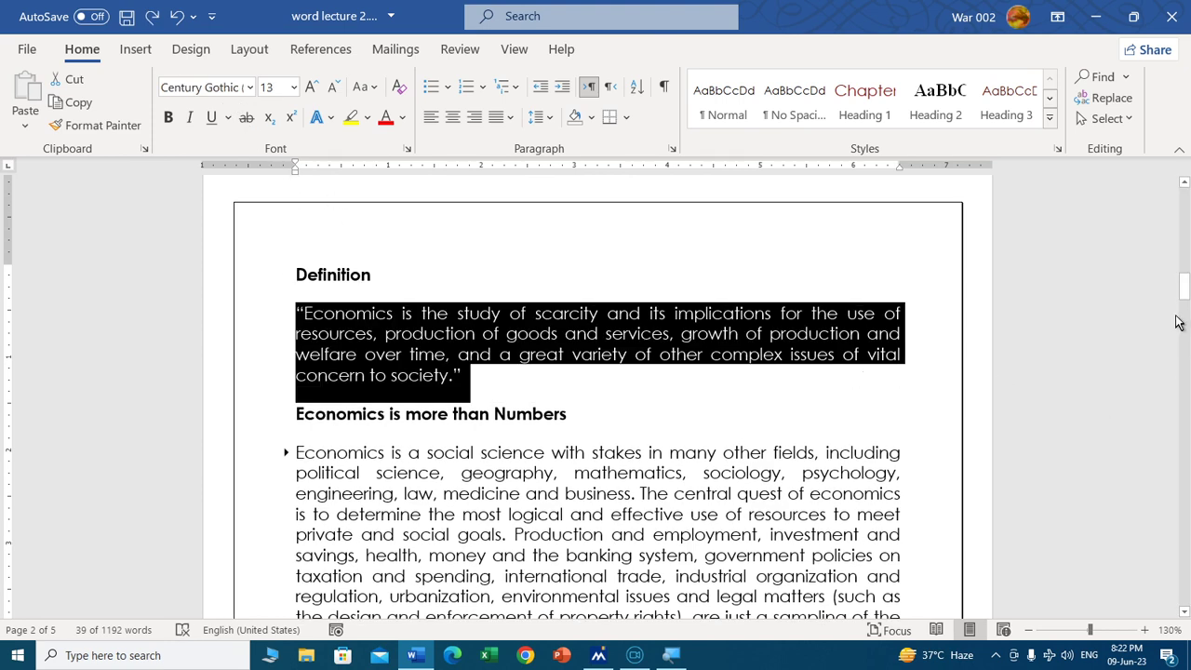
drag(1181, 303, 1184, 219)
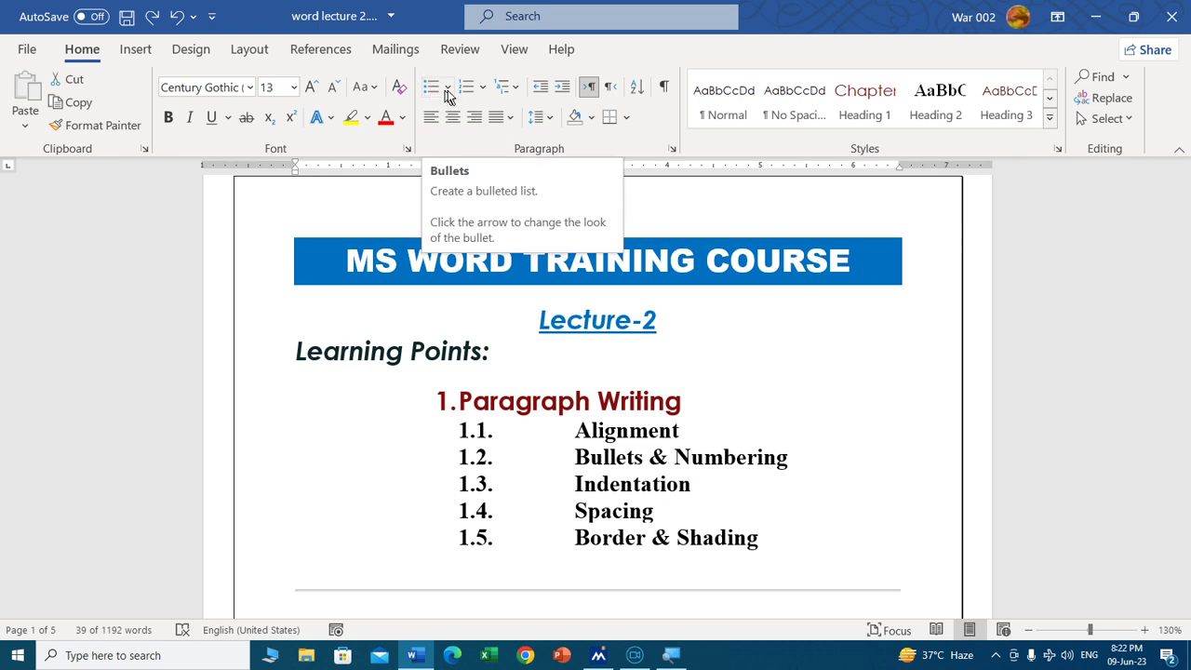
Set numbering to None for Paragraph Writing and its five subtopics
click(500, 93)
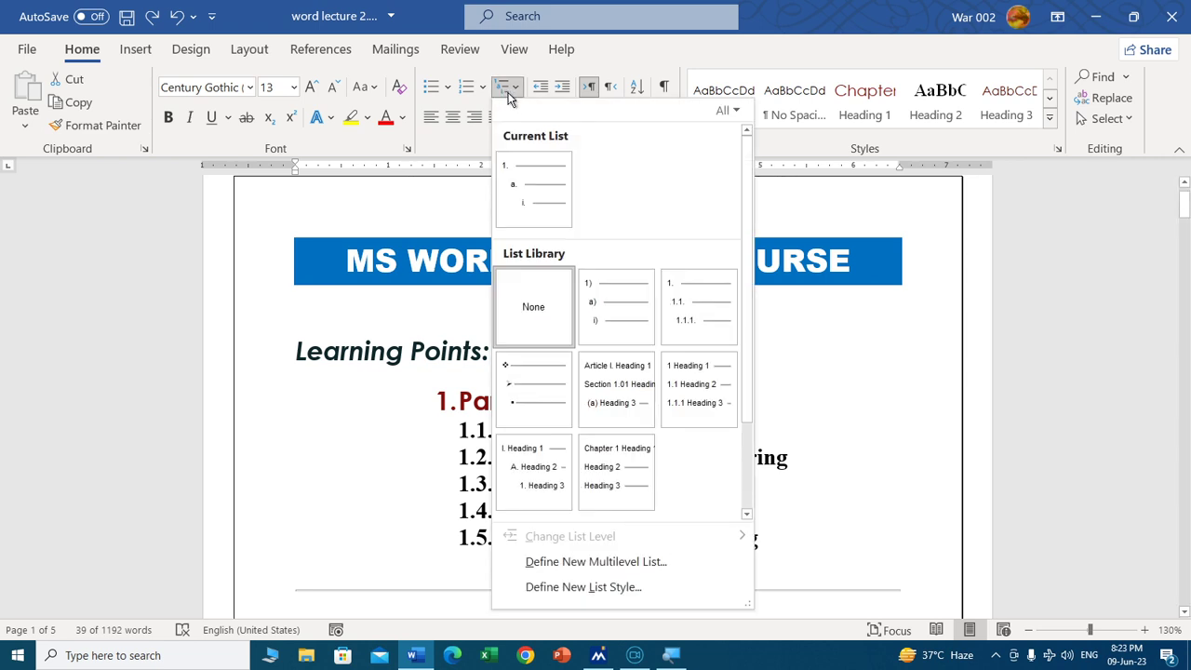
click(813, 436)
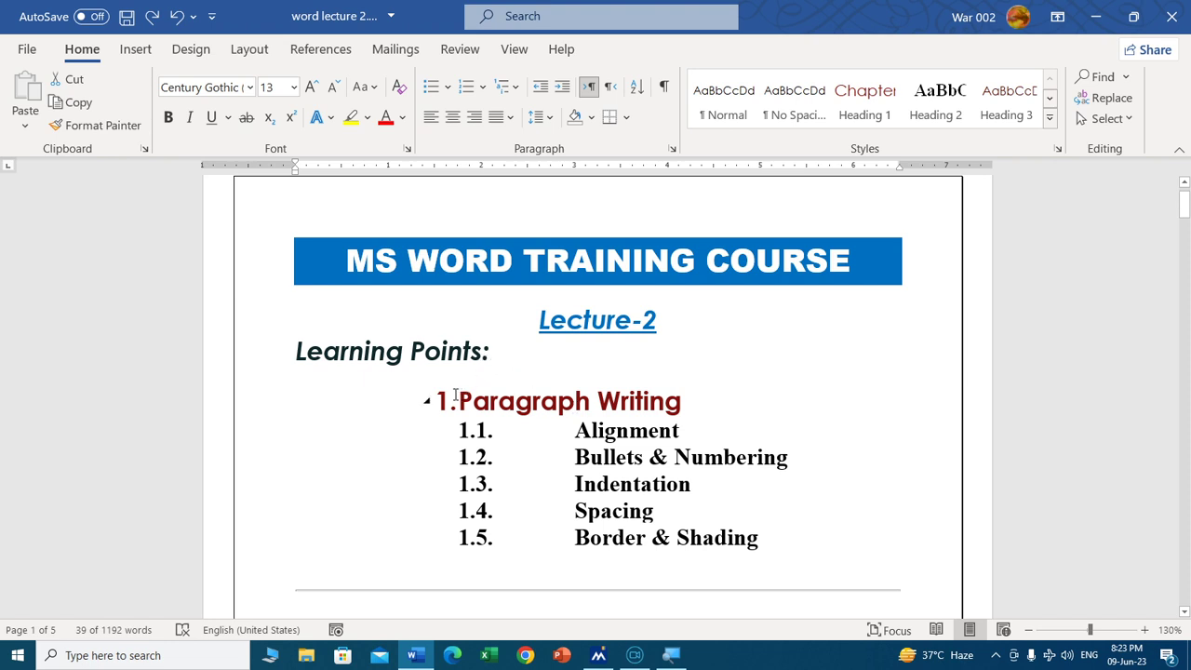
click(451, 400)
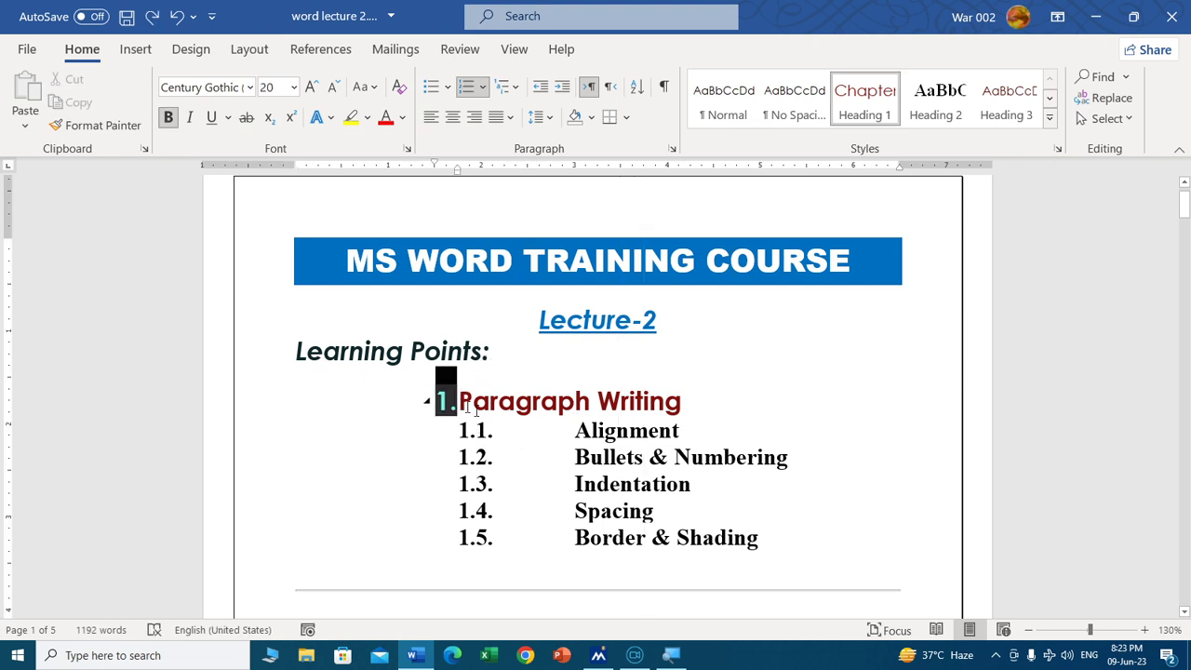
drag(476, 410, 717, 539)
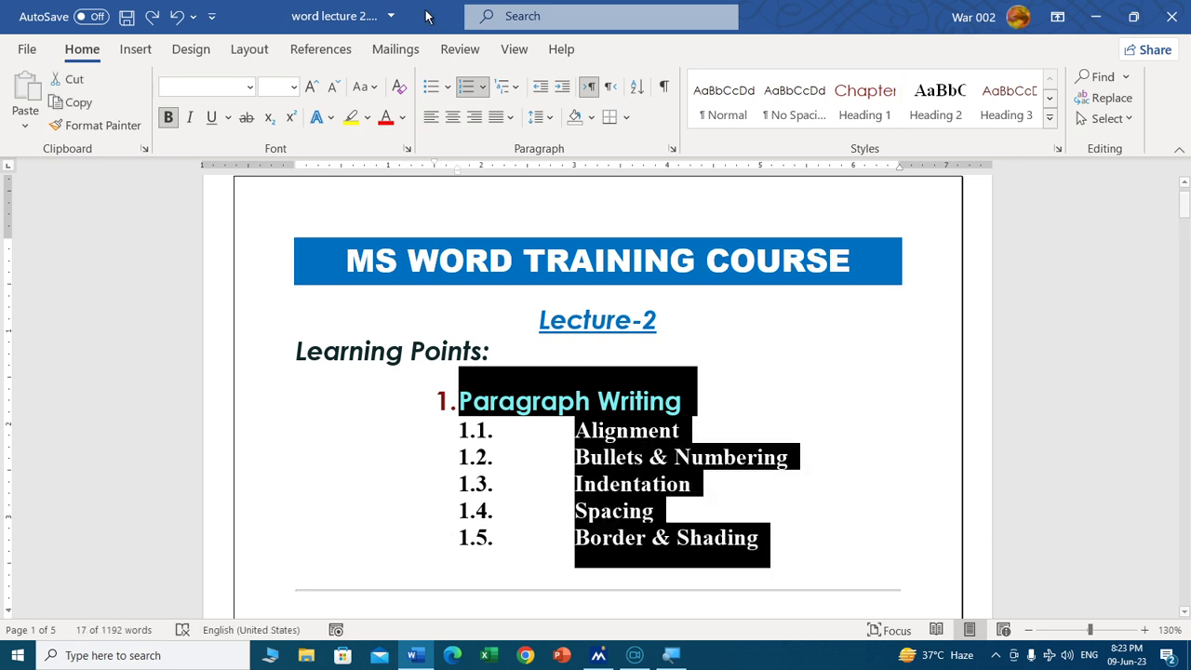
click(483, 87)
click(480, 145)
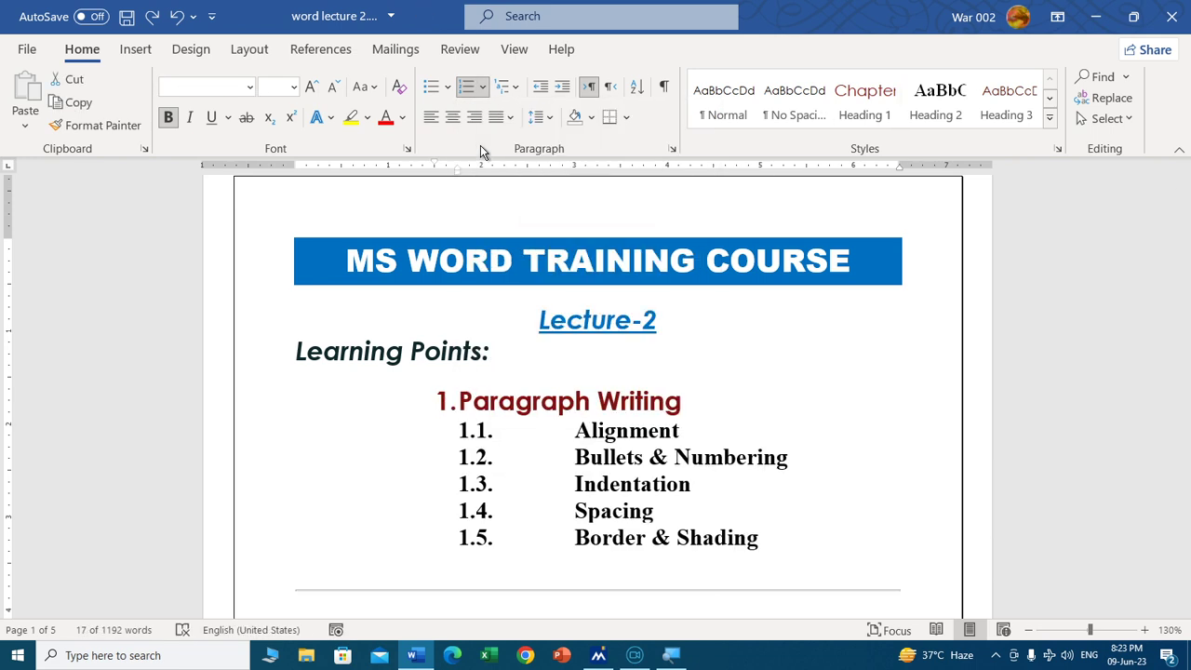
Select the five subtopic lines starting at Alignment
click(631, 465)
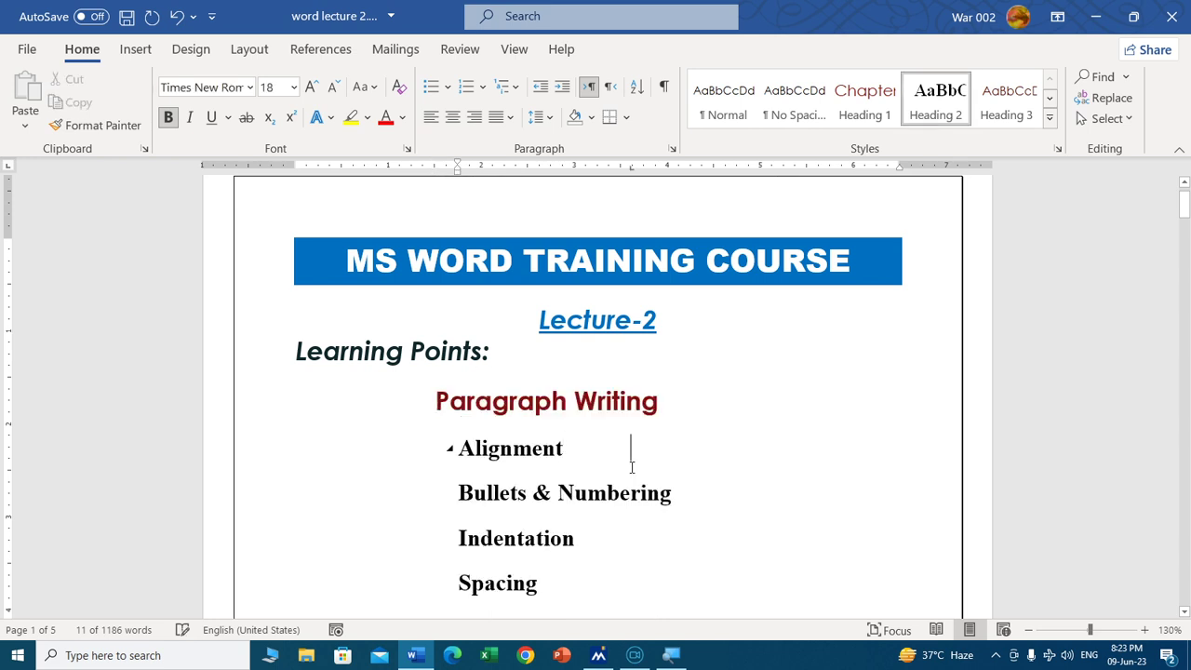
mouse_move(463, 450)
mouse_down()
mouse_move(617, 521)
mouse_move(608, 605)
mouse_up()
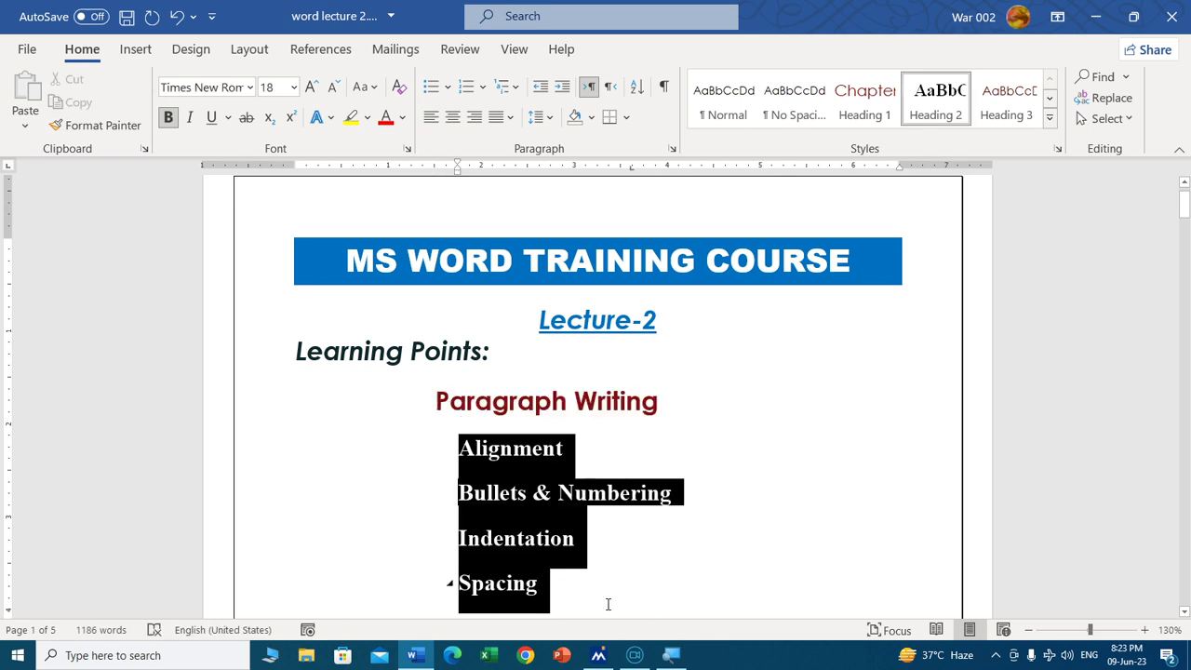
drag(607, 605, 642, 596)
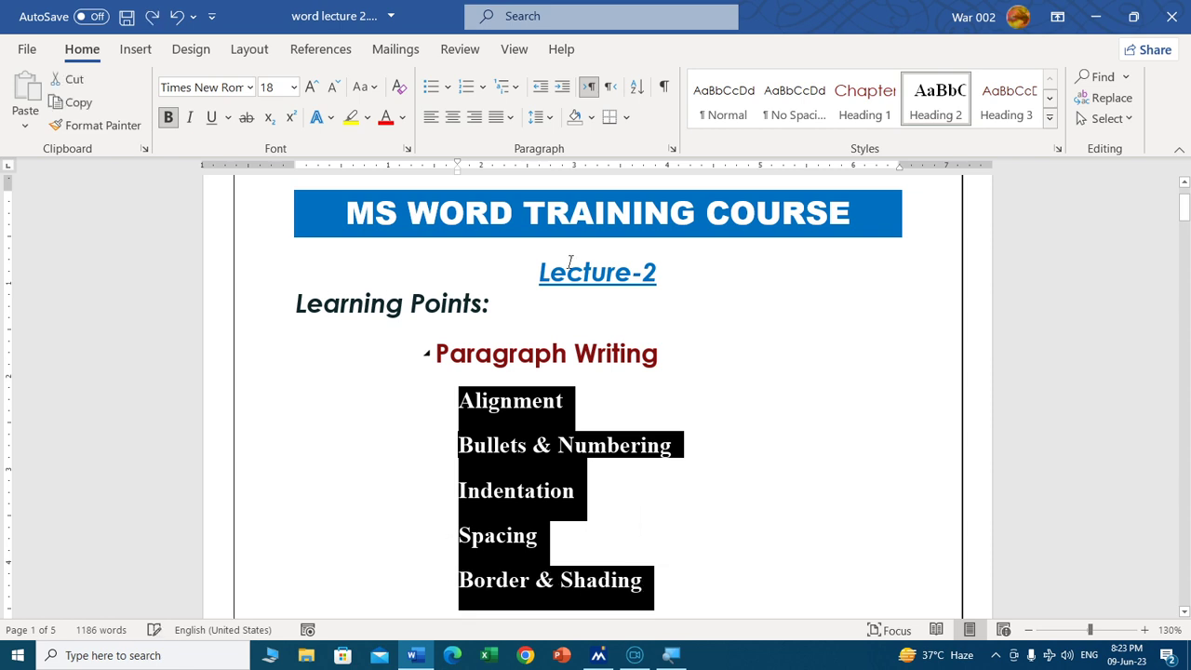
Bullet the selected subtopics, switching them to diamond bullets
click(446, 90)
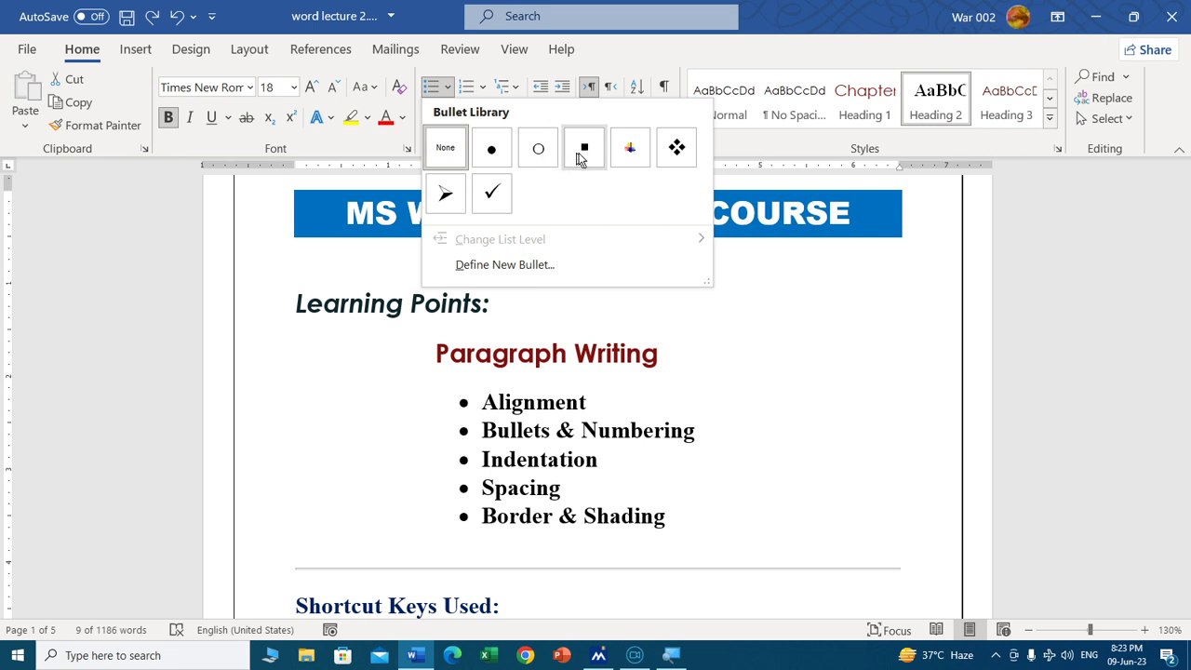
click(677, 152)
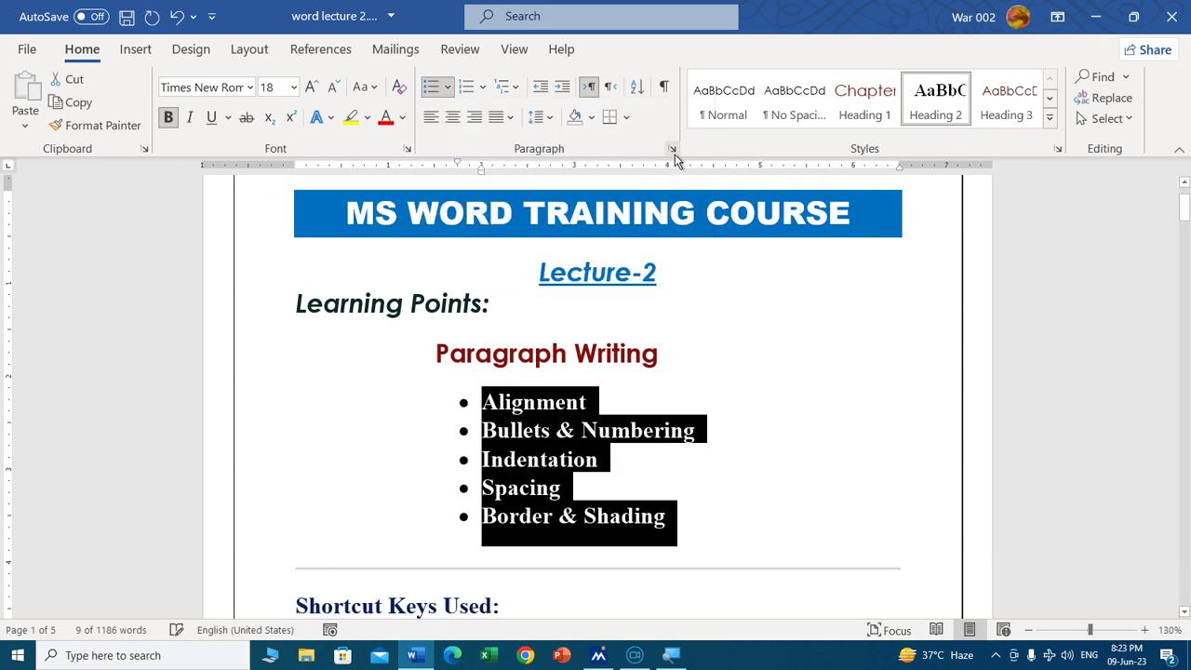
click(446, 87)
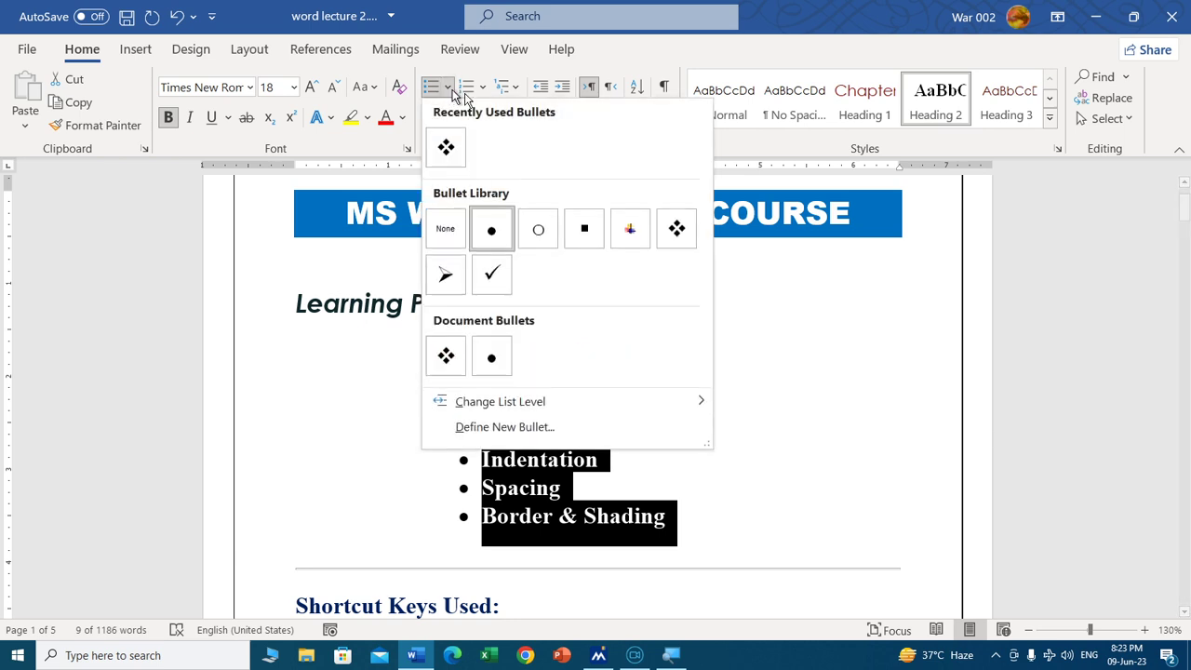
click(677, 228)
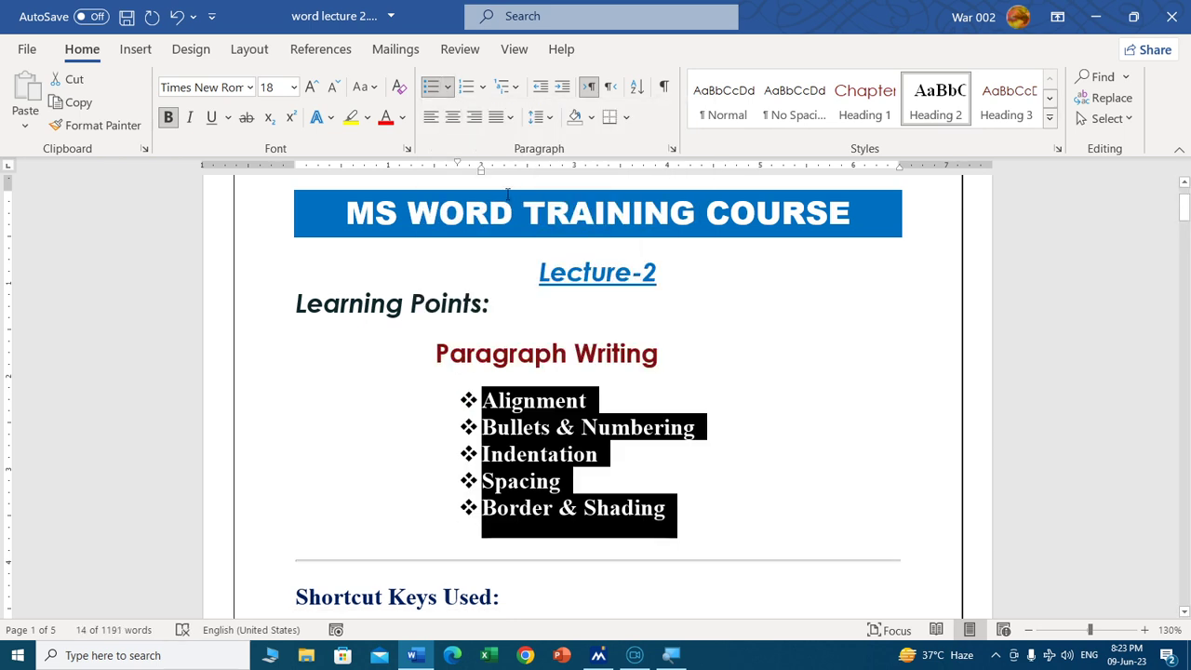
Renumber the five points with the 1. 2. 3. numbering format
click(482, 87)
click(560, 198)
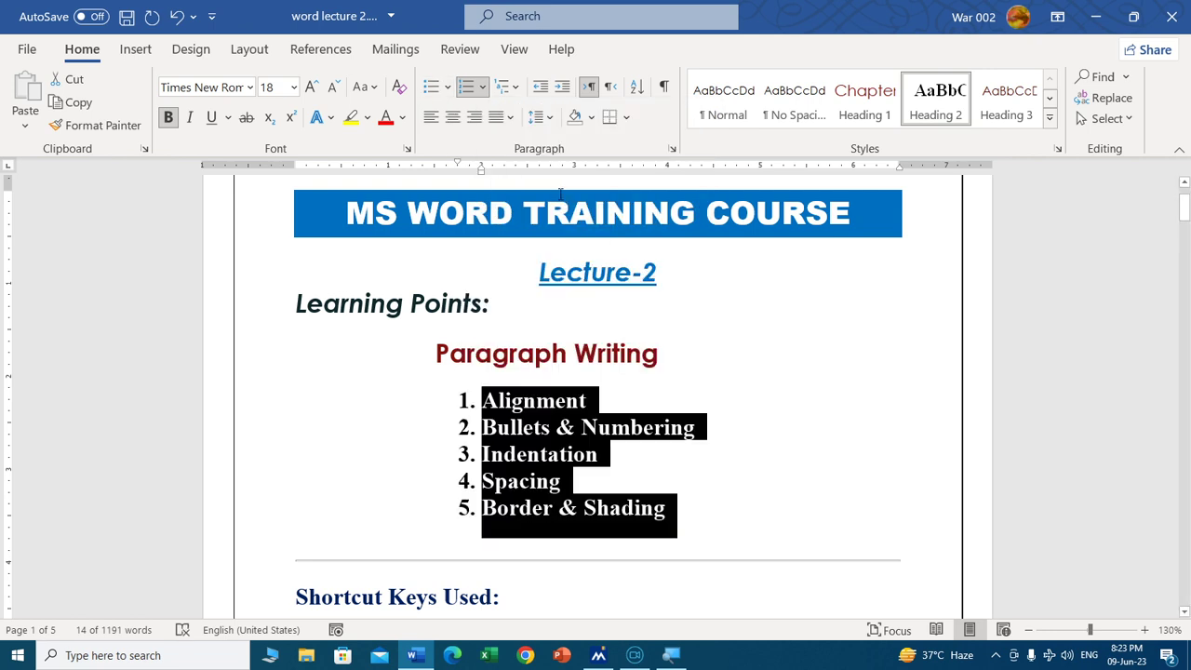
click(483, 88)
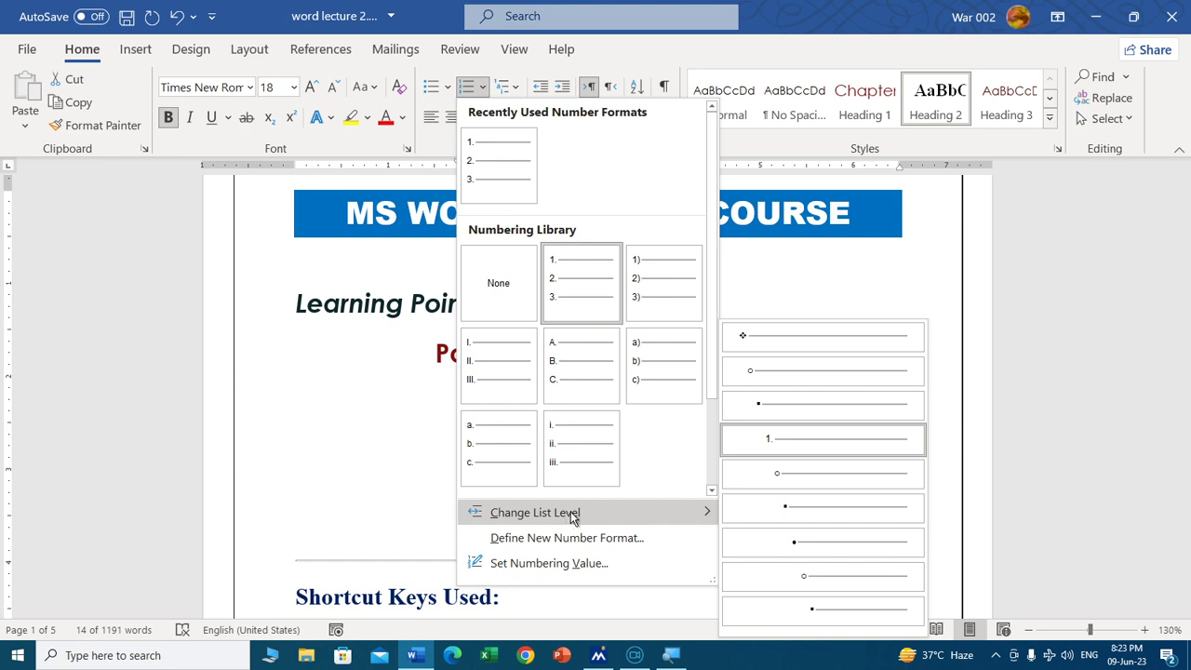
Demote the five points to level 2 with hollow circle bullets
mouse_move(535, 512)
click(772, 370)
mouse_move(493, 428)
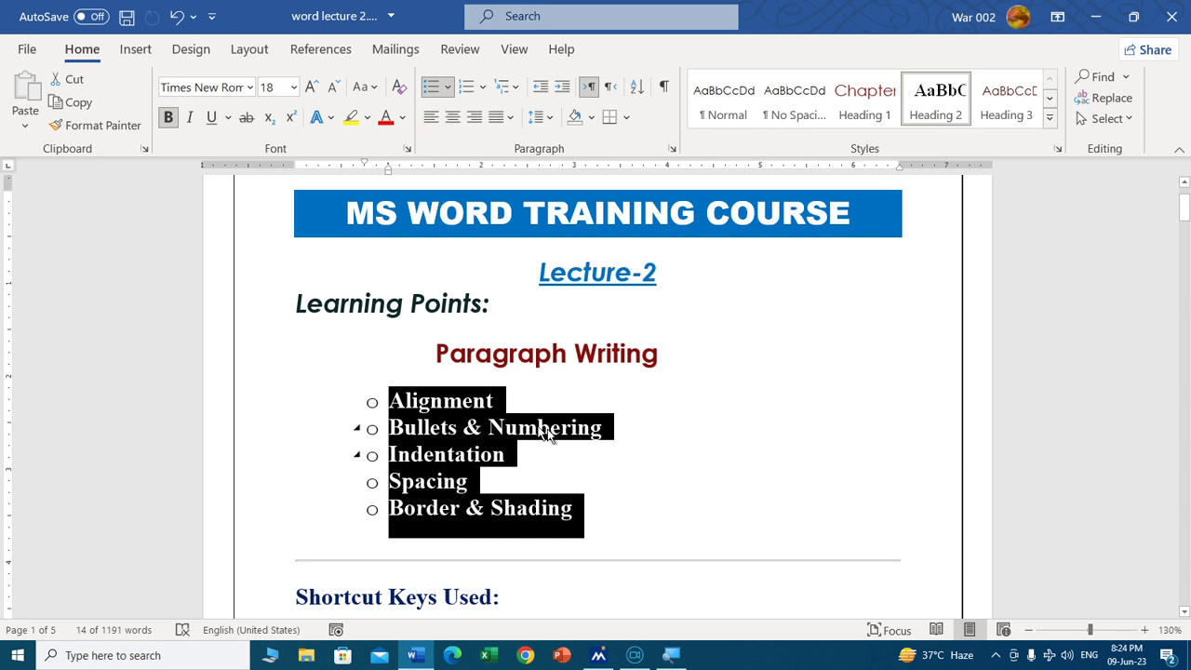
click(315, 395)
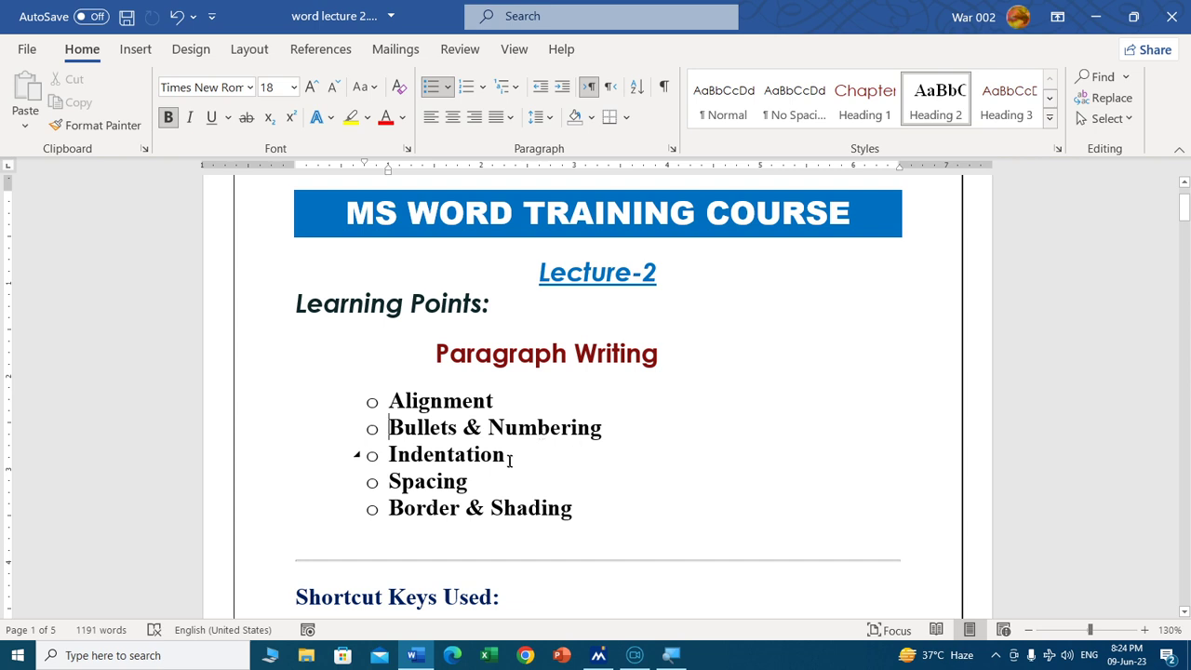
click(507, 455)
Add sub-bullets Left, Right, Hanging indent and First line indent under Indentation
key(Return)
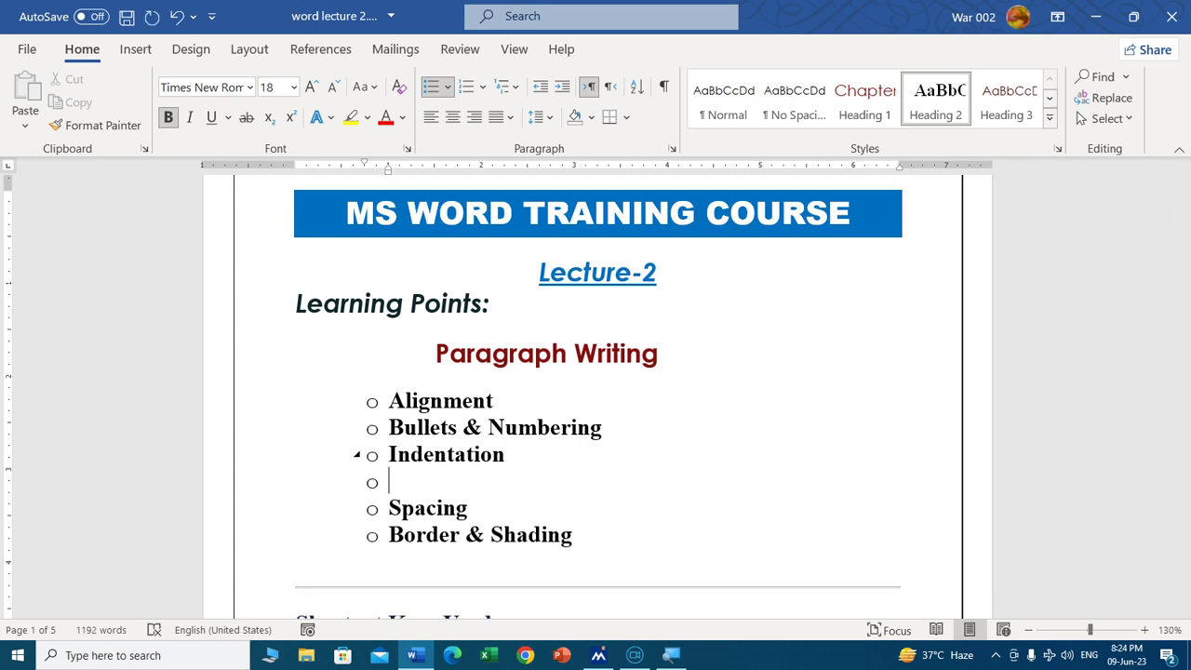
key(Tab)
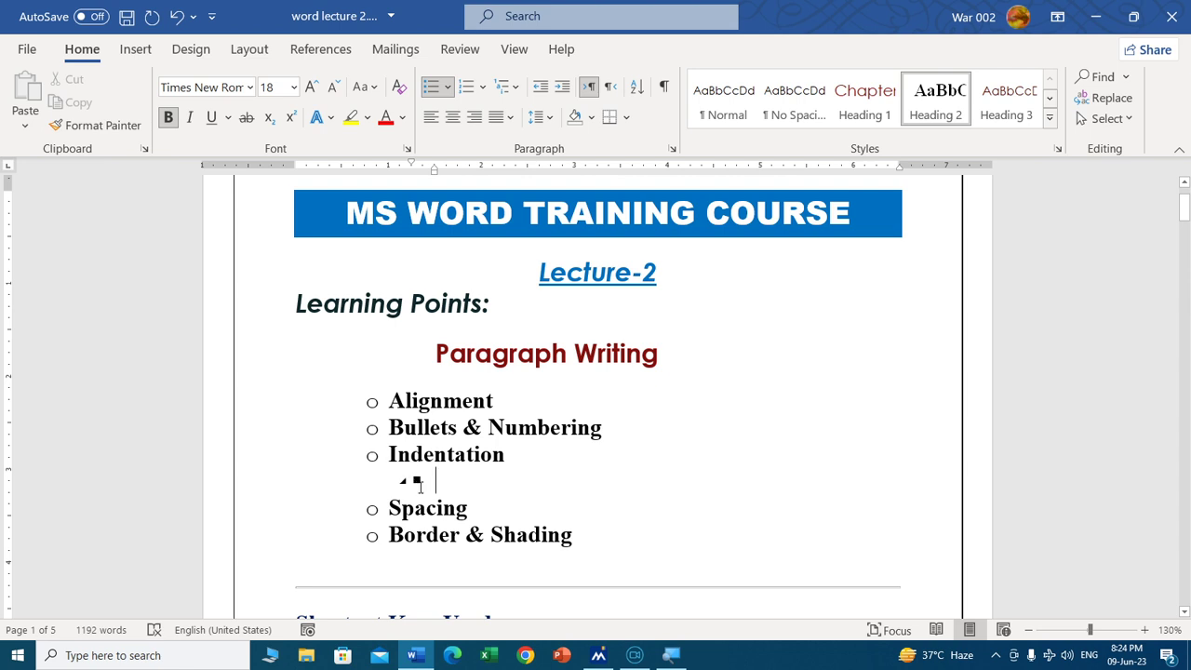
text(l)
text(eft)
key(Return)
text(righ)
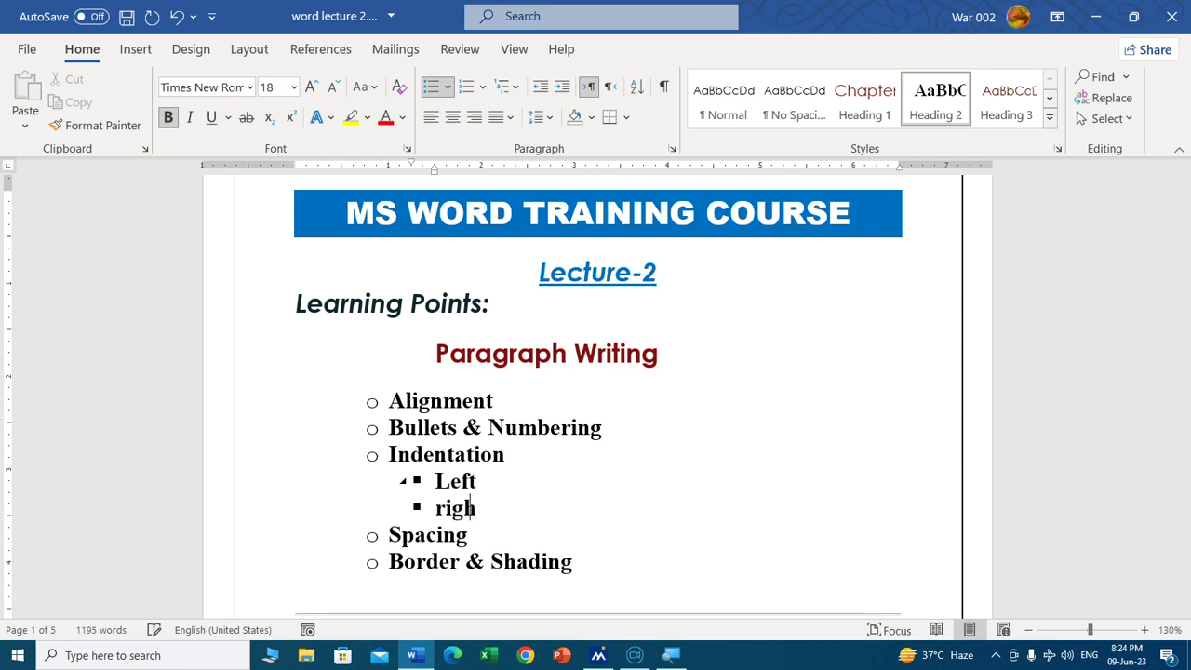
text(t)
key(Return)
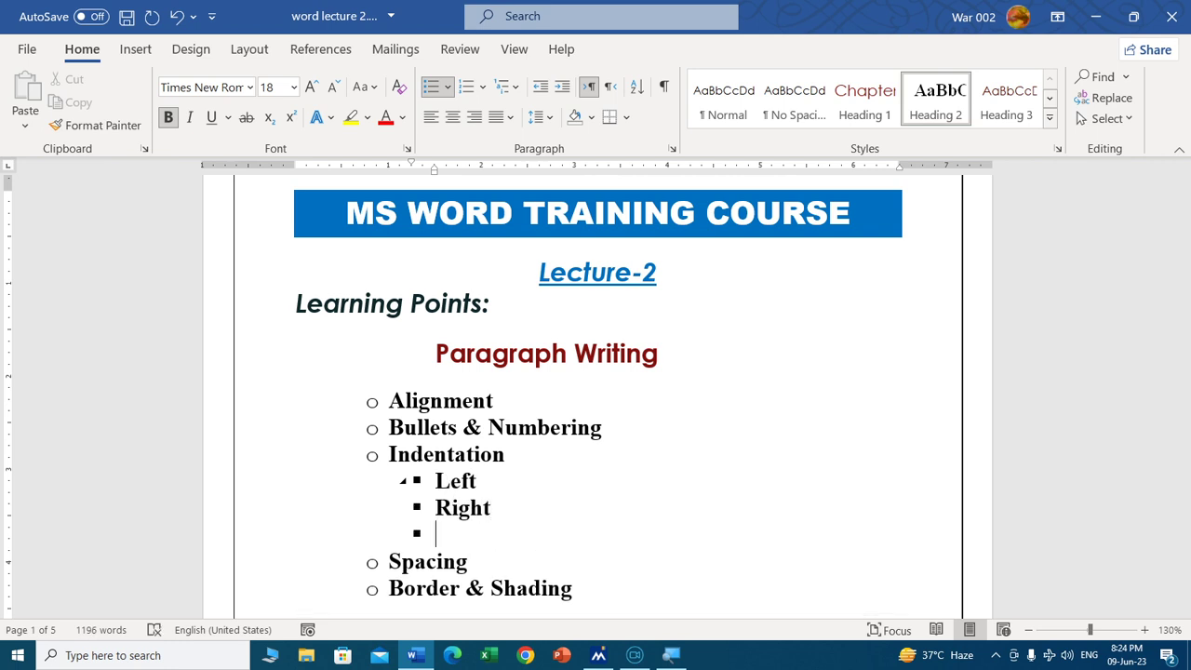
text(hanging )
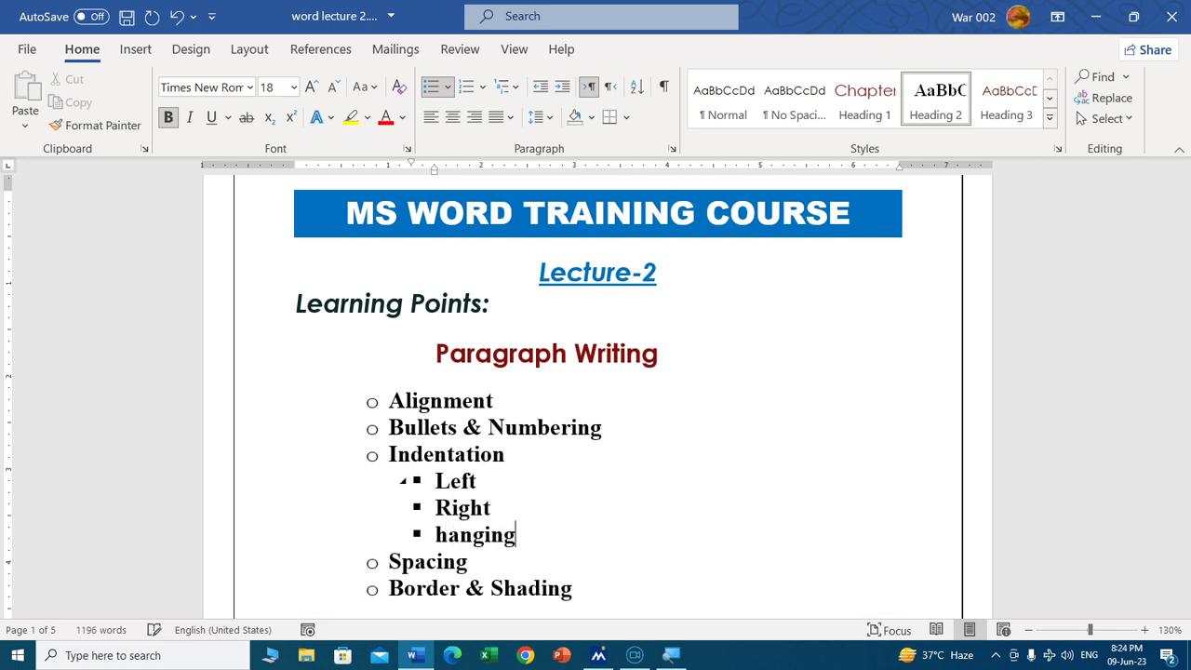
text(indent)
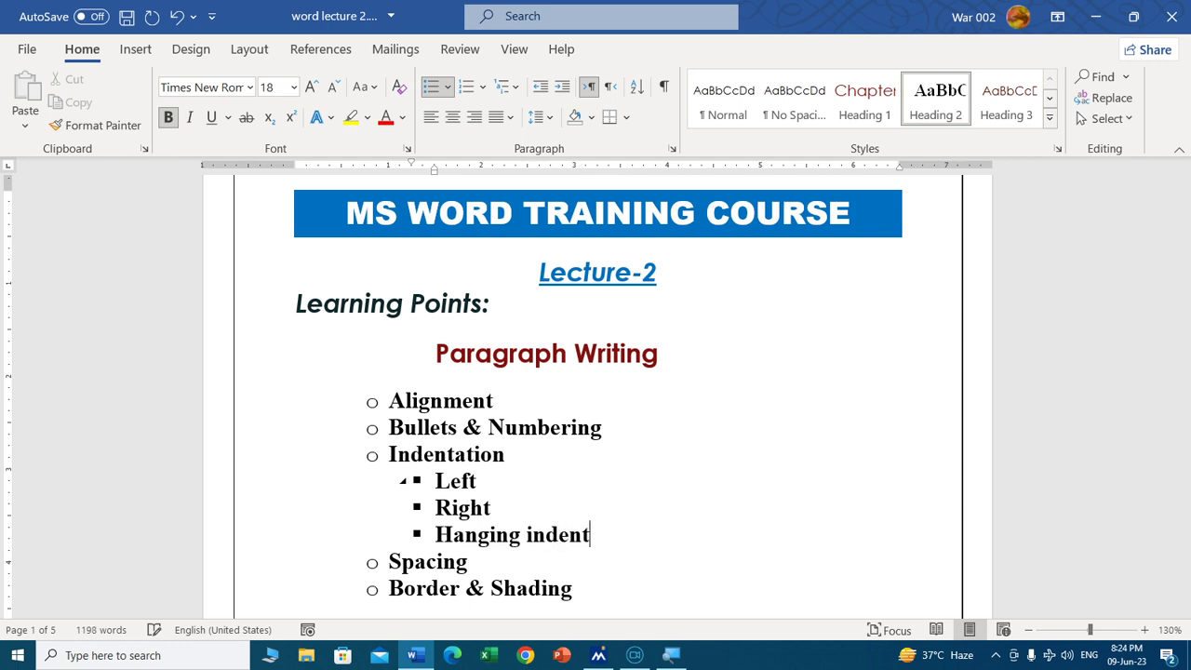
key(Return)
text(firs)
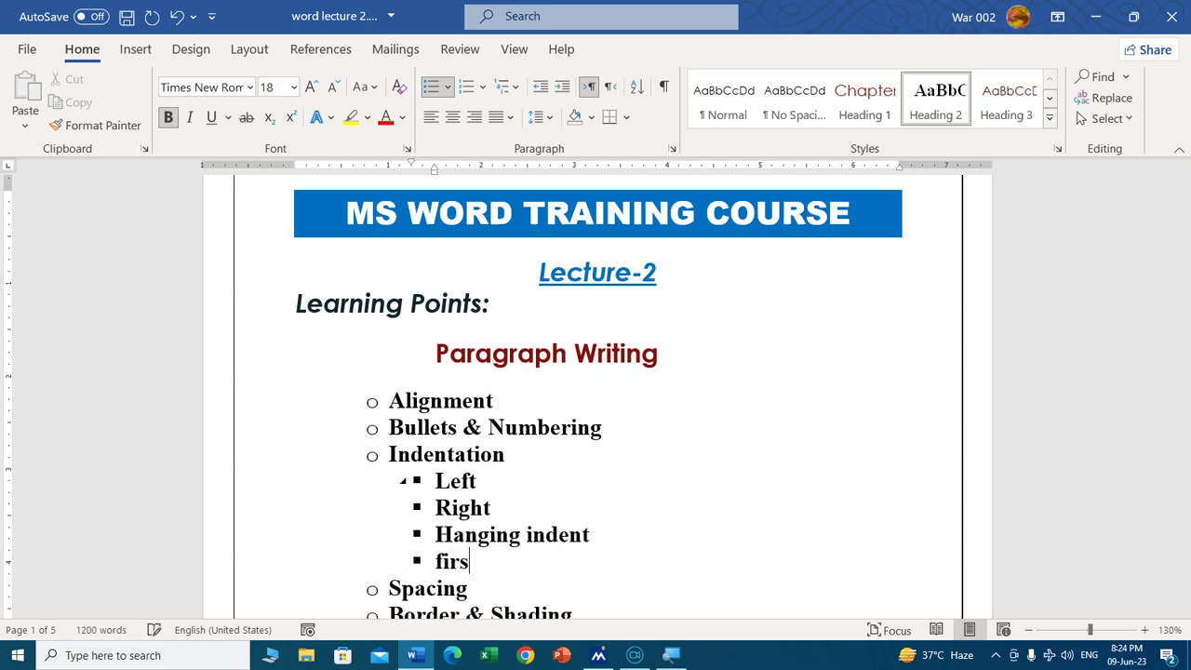
text(t line i)
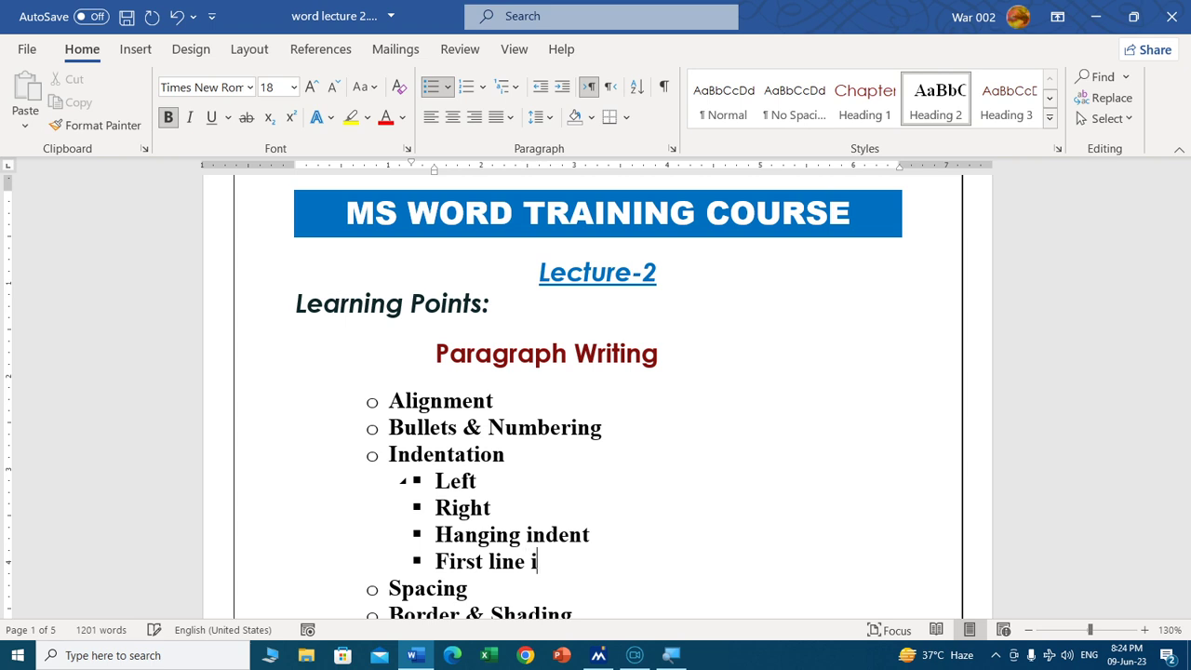
text(ndent)
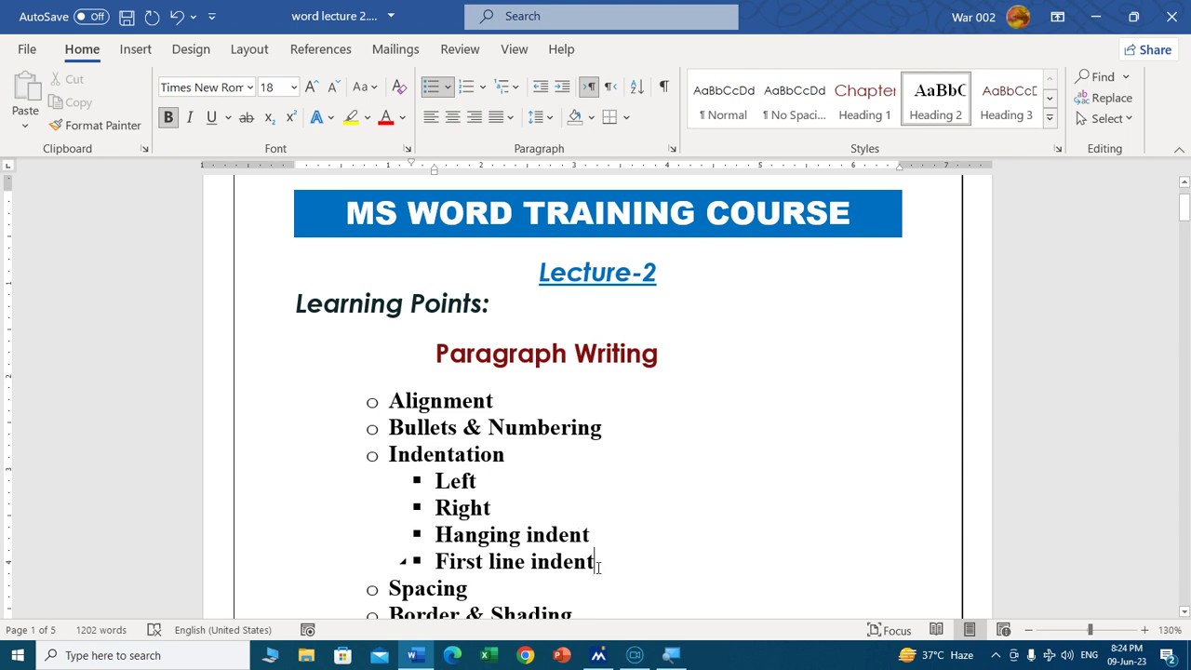
key(Return)
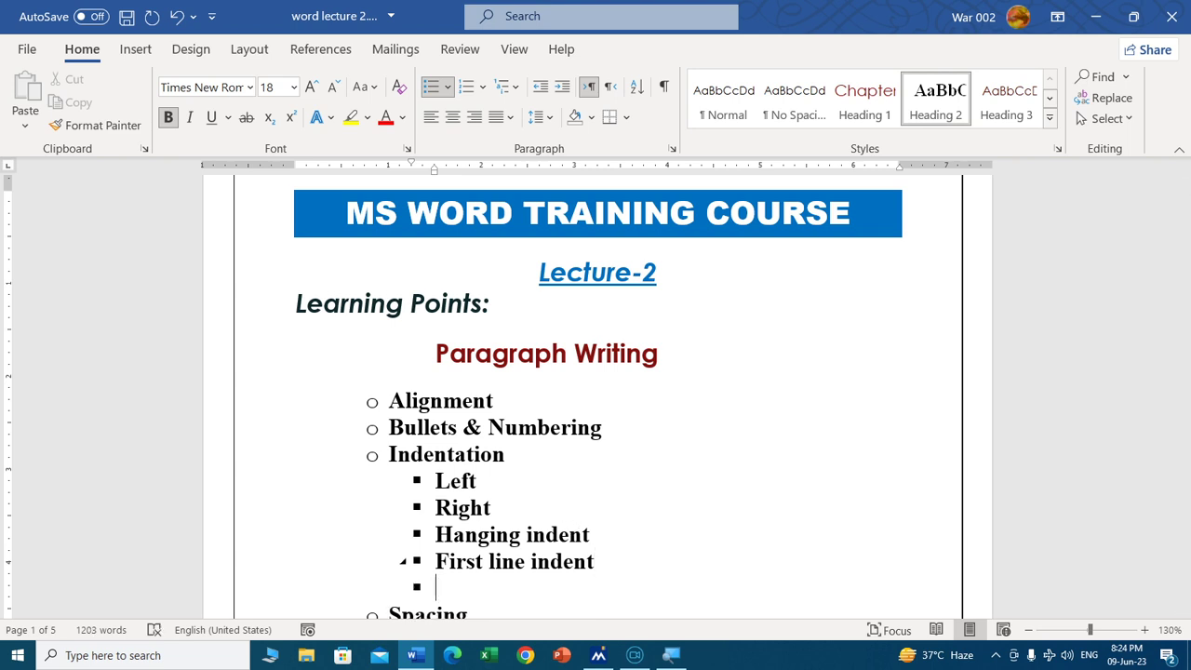
text(1.)
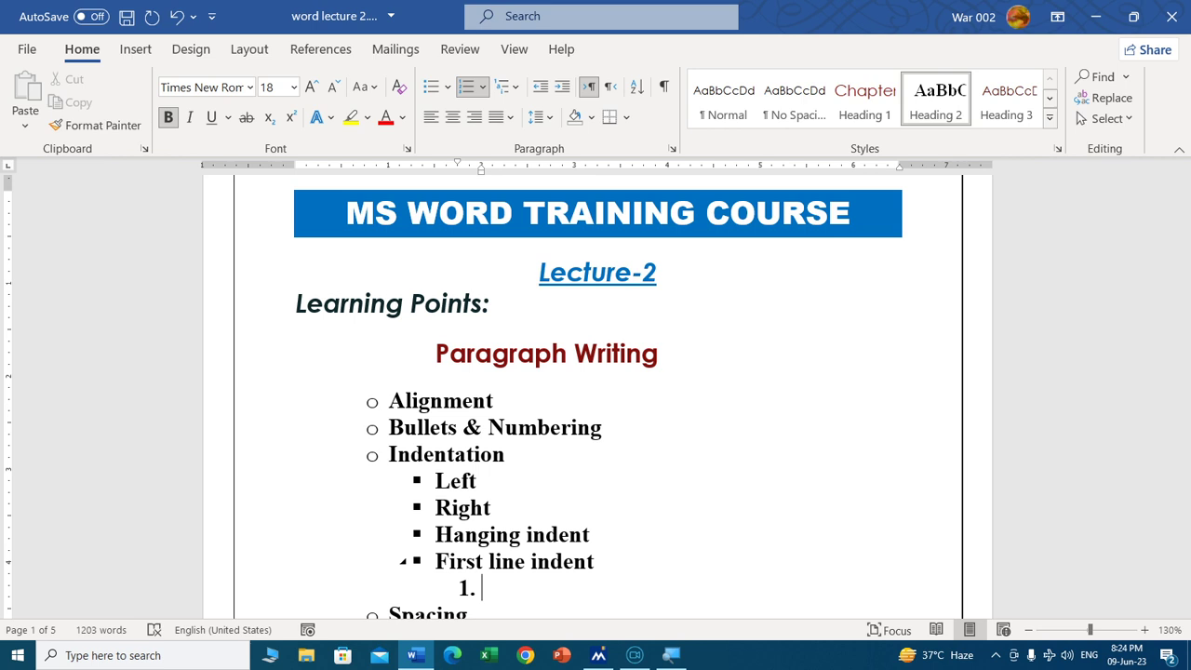
Delete the empty line and the sub-items under Indentation
key(BackSpace)
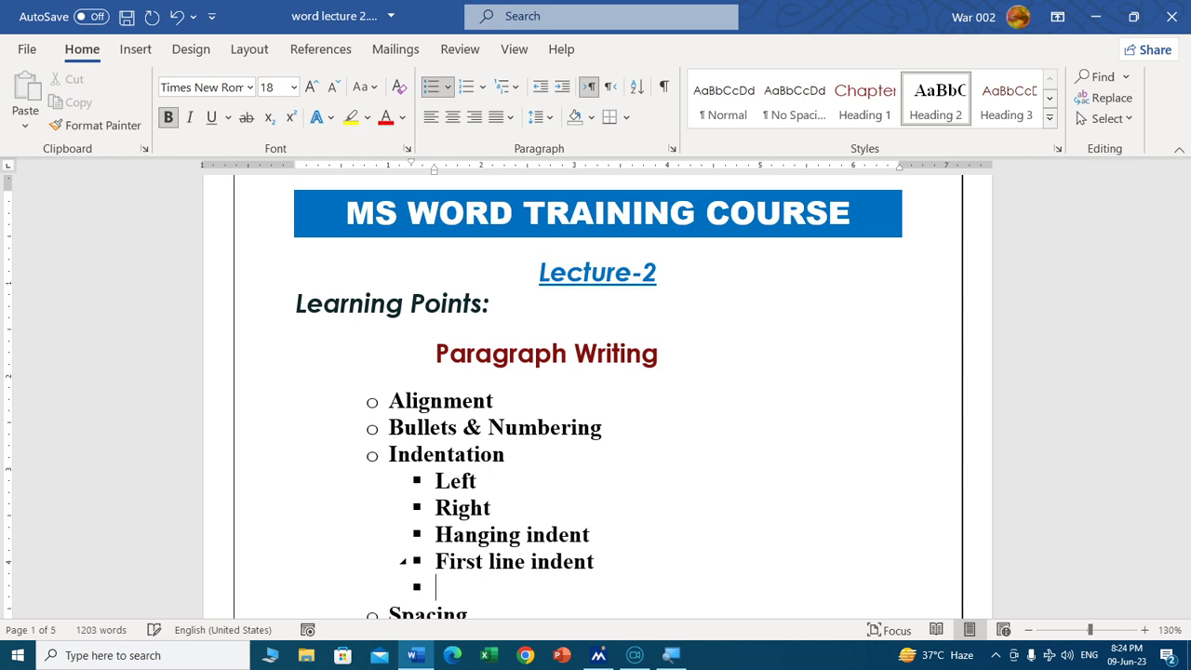
key(shift+Tab)
key(BackSpace)
key(BackSpace)
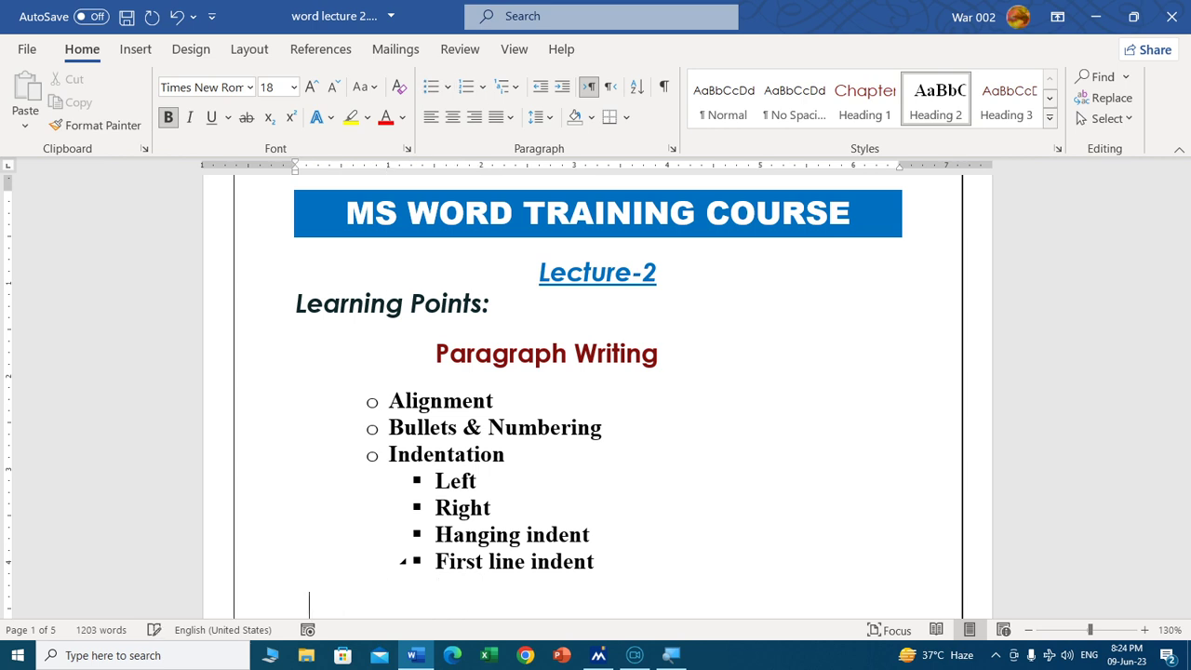
key(BackSpace)
key(BackSpace)
key(BackSpace)
key(BackSpace)
key(BackSpace)
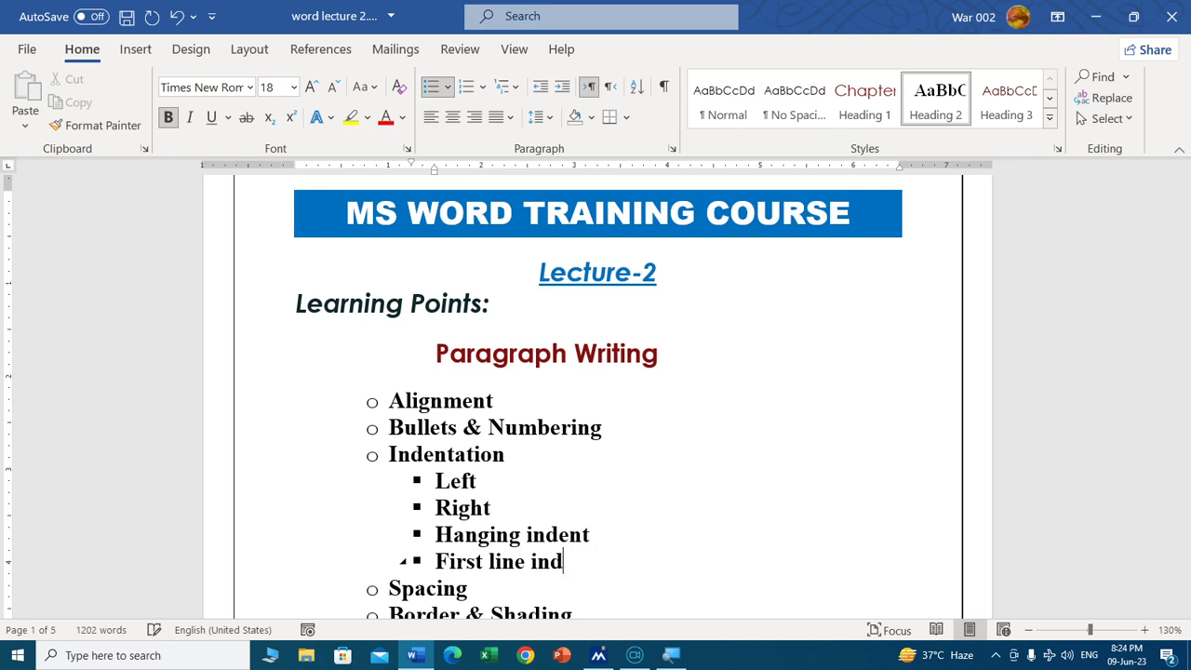
key(BackSpace)
key(BackSpace)
key(BackSpace)
key(BackSpace)
key(BackSpace)
key(BackSpace)
key(BackSpace)
key(BackSpace)
key(BackSpace)
key(BackSpace)
key(BackSpace)
key(BackSpace)
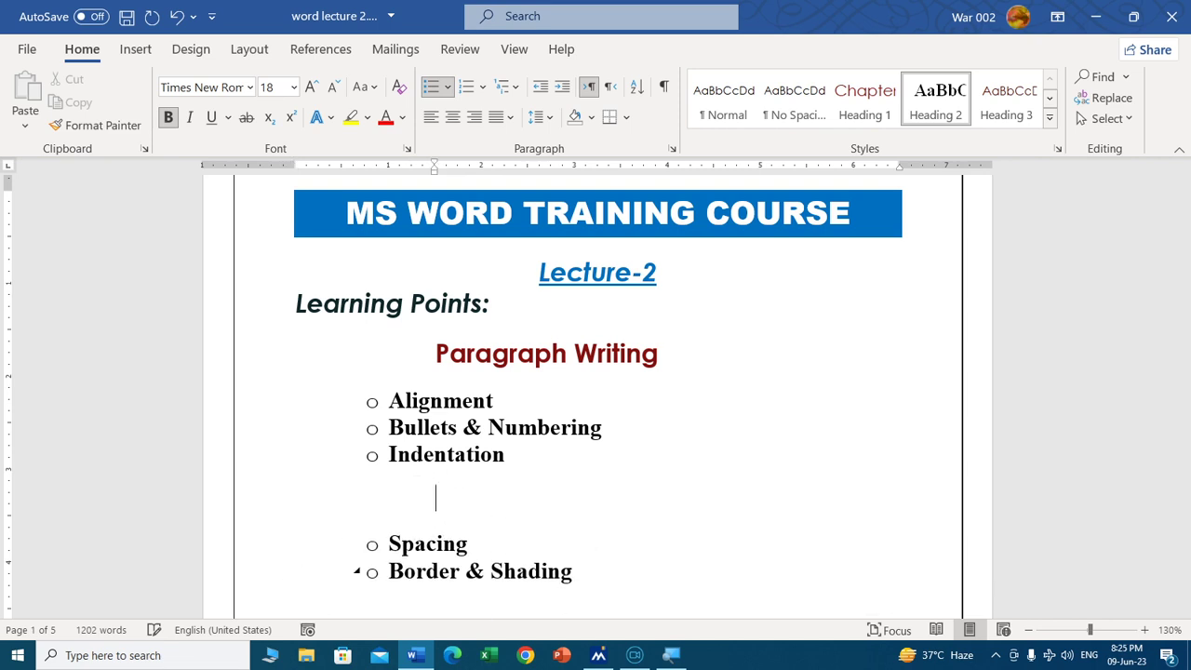
key(BackSpace)
key(BackSpace)
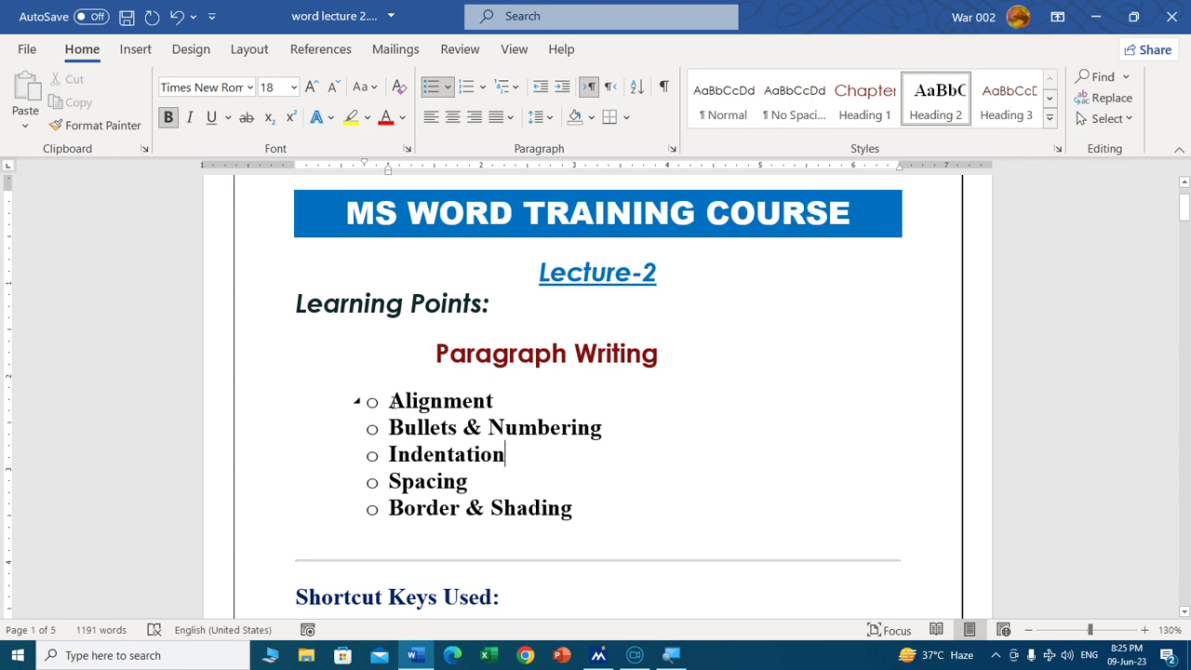
Remove bullets from Alignment through Border & Shading and pull Paragraph Writing to the margin
mouse_move(391, 402)
mouse_down()
mouse_move(607, 492)
mouse_move(614, 505)
mouse_up()
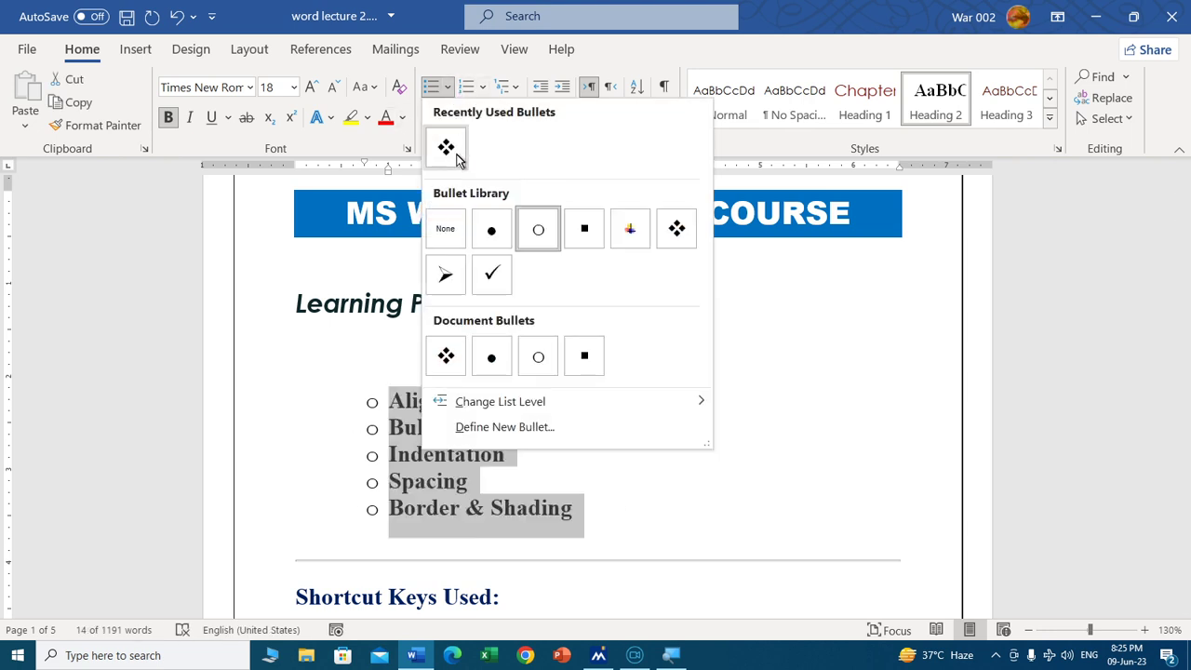
click(449, 223)
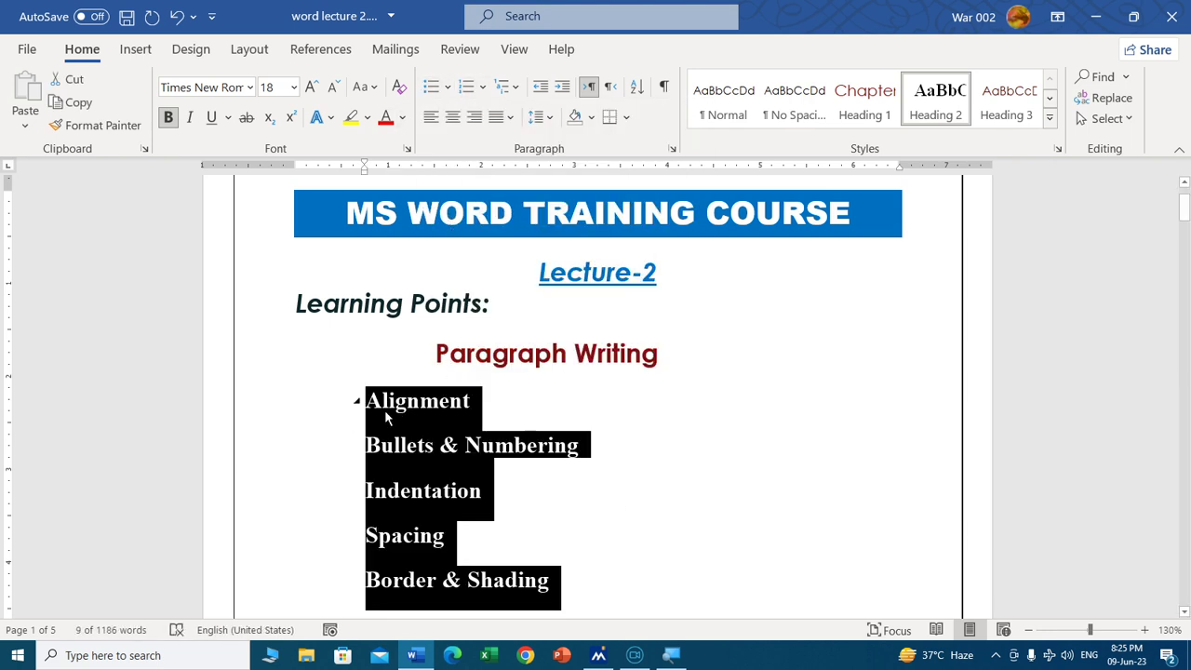
click(434, 354)
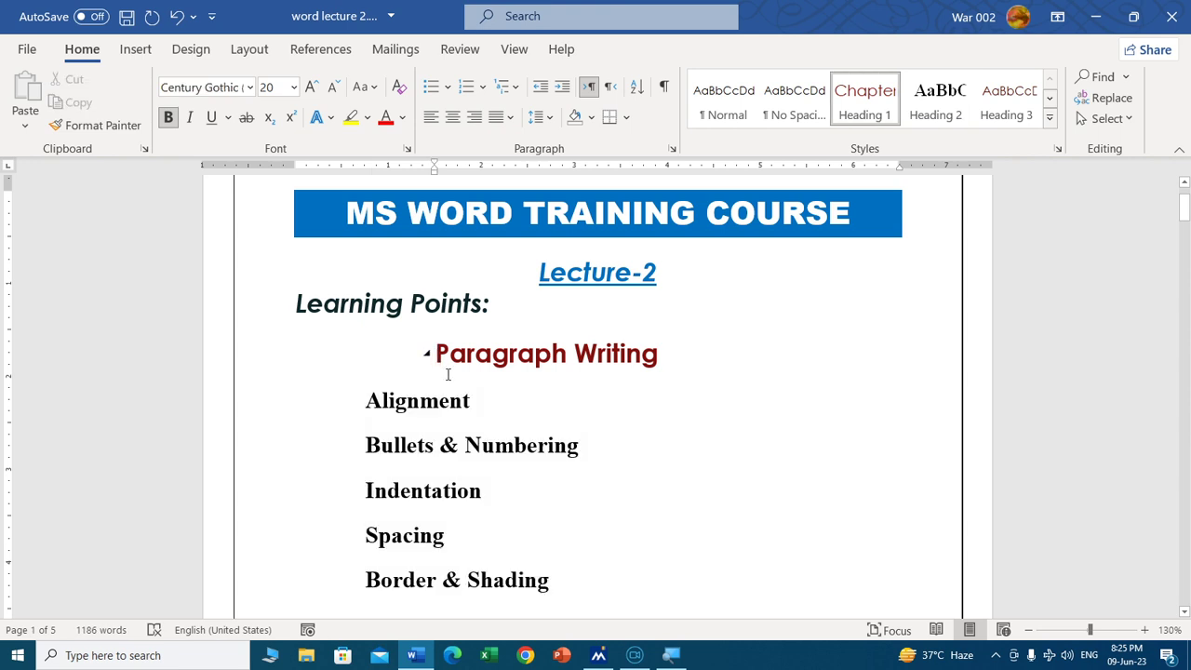
key(BackSpace)
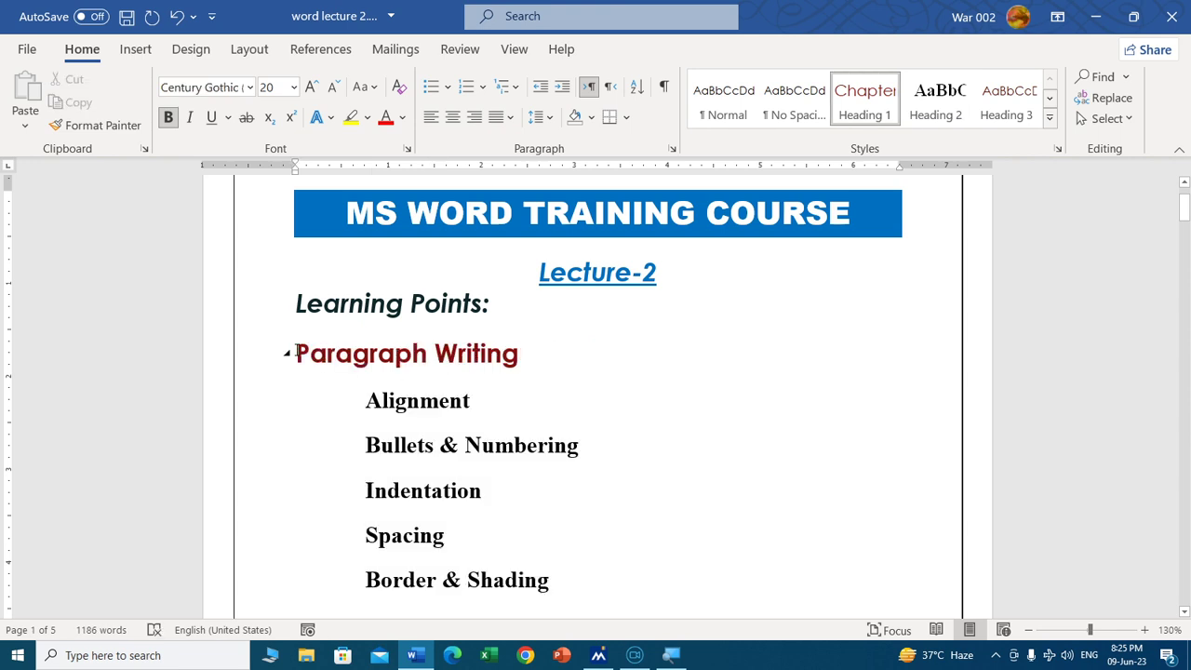
mouse_move(296, 352)
mouse_down()
mouse_move(557, 483)
mouse_move(600, 543)
mouse_move(590, 568)
mouse_up()
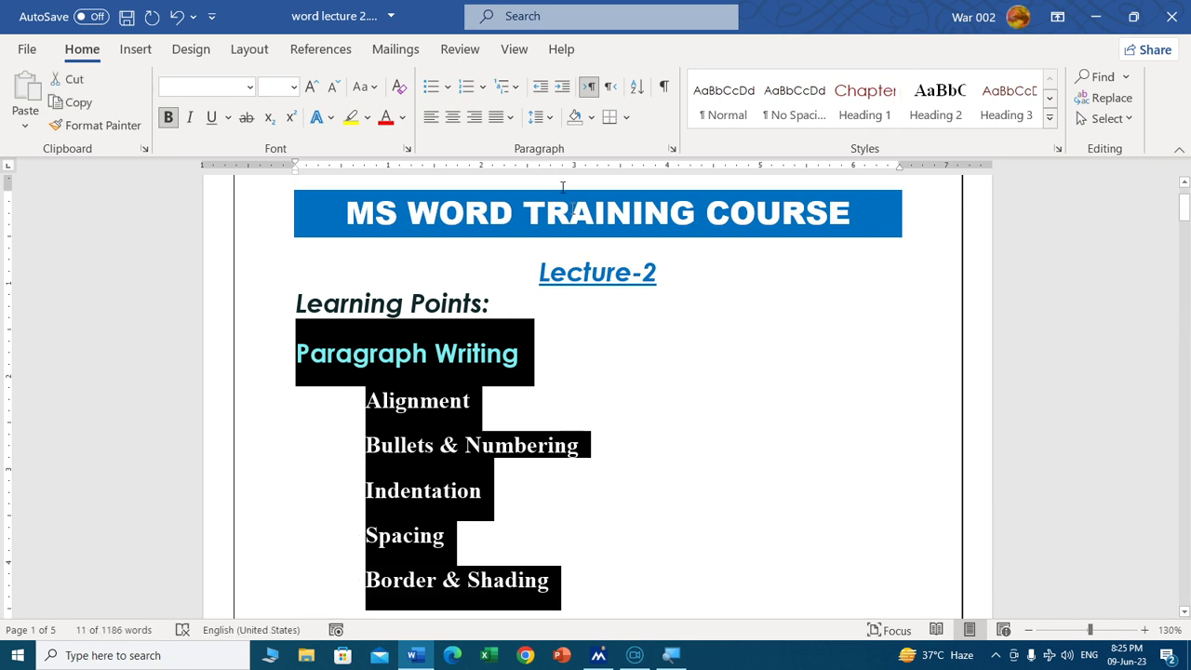
Try the Article I. heading multilevel list style on the Learning Points
click(515, 86)
mouse_move(617, 308)
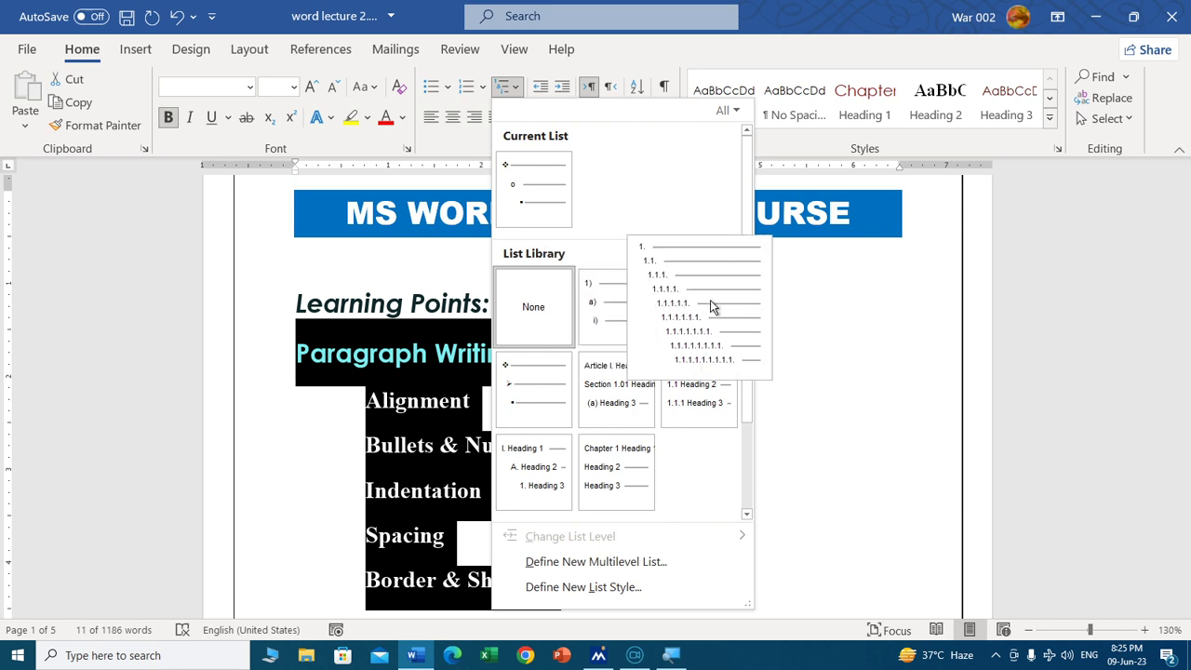
key(Escape)
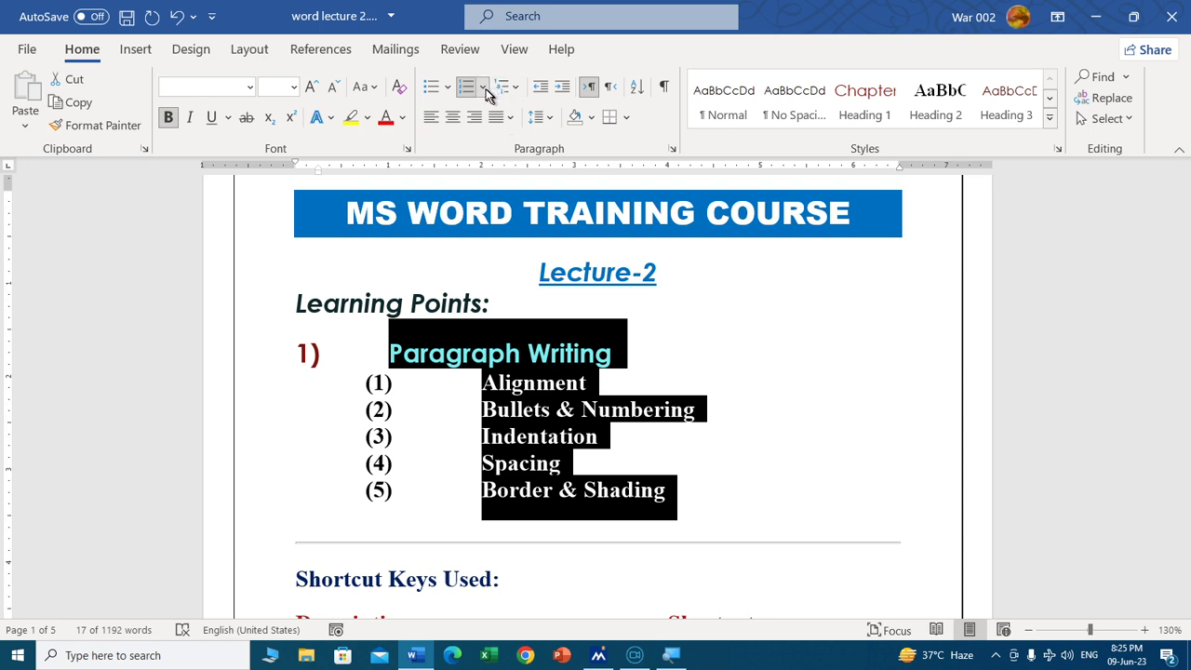
click(517, 88)
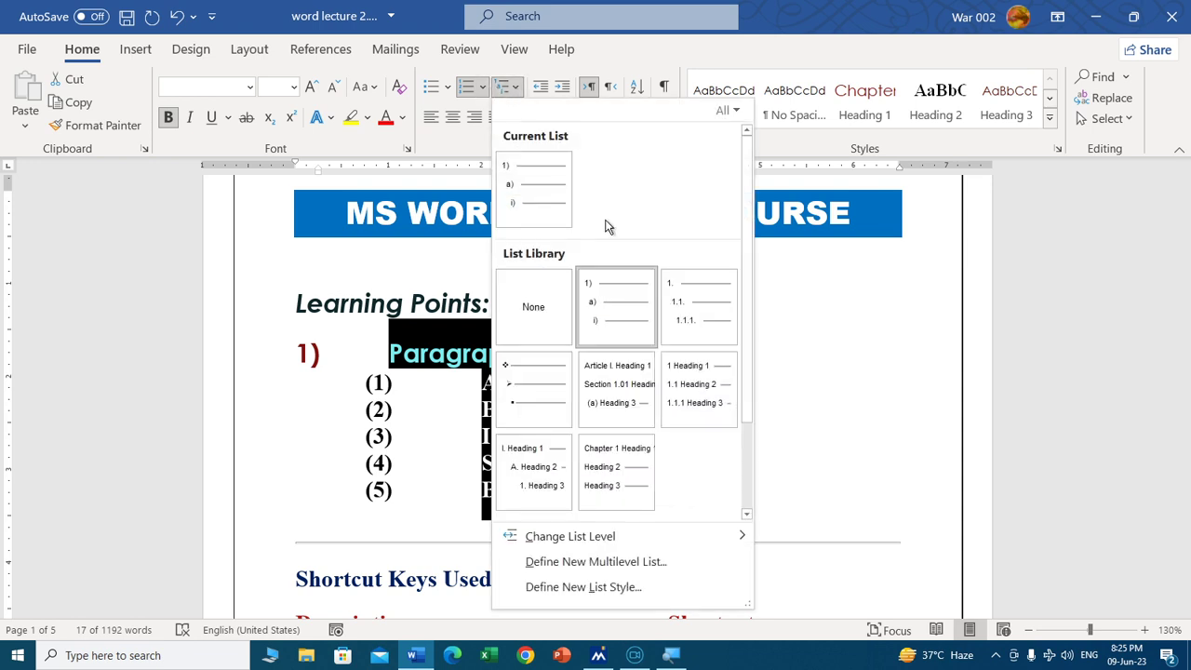
click(625, 391)
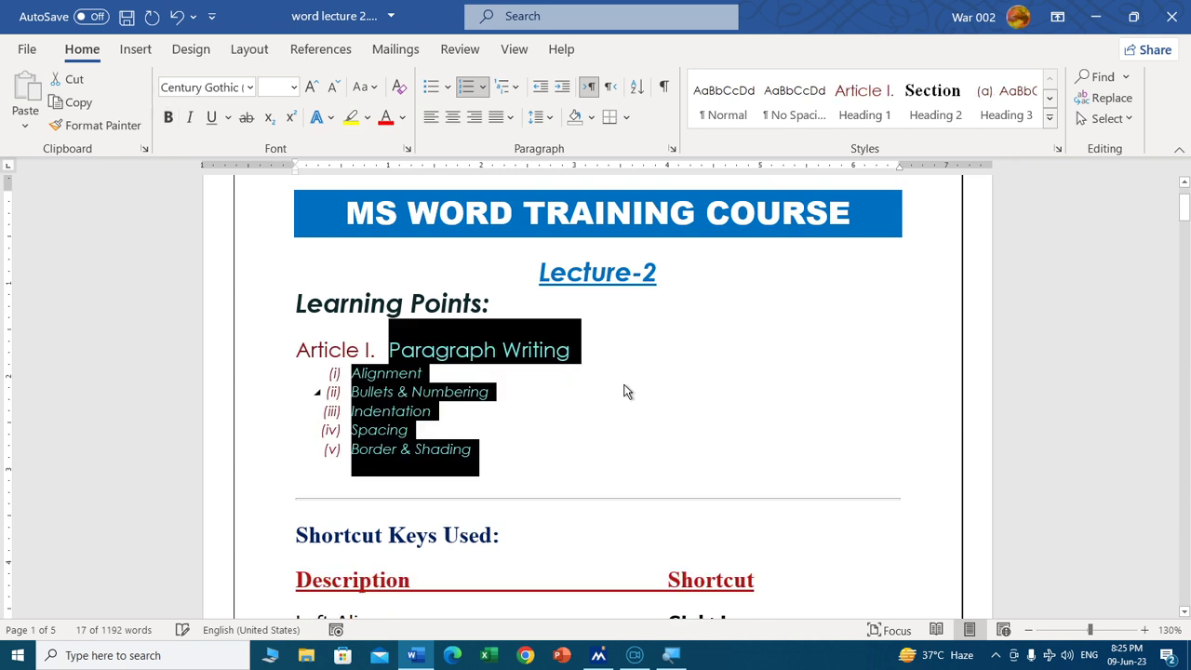
click(564, 398)
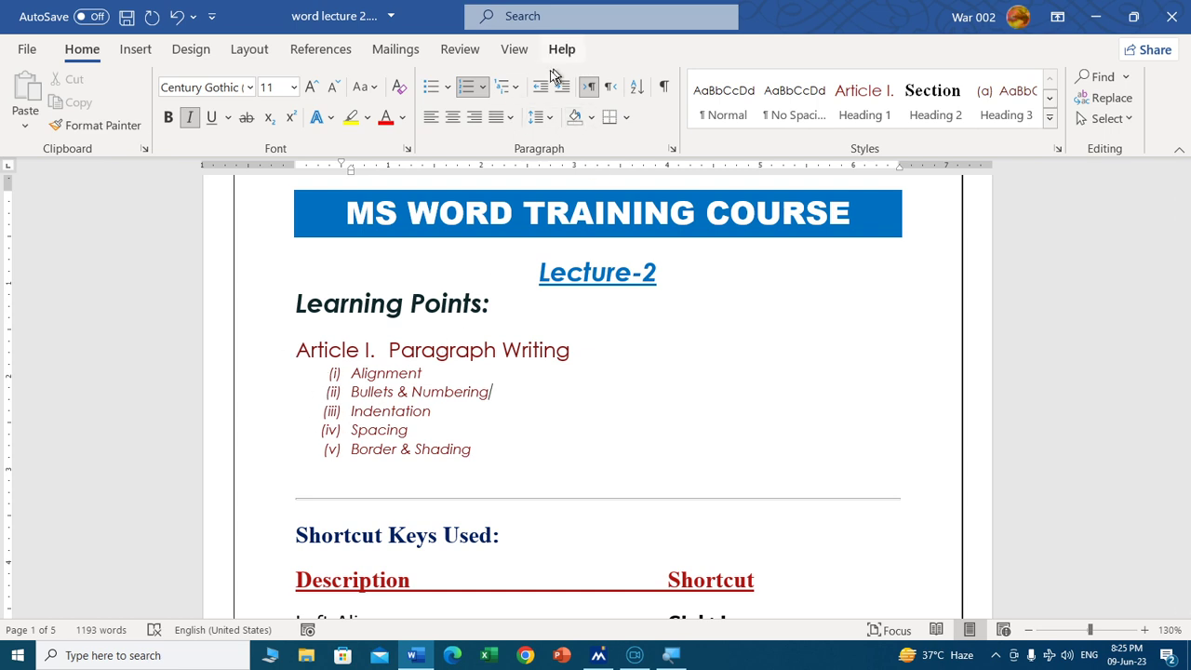
Apply the I. / a) b) c) multilevel numbering to Paragraph Writing and its subtopics
click(517, 89)
mouse_move(616, 389)
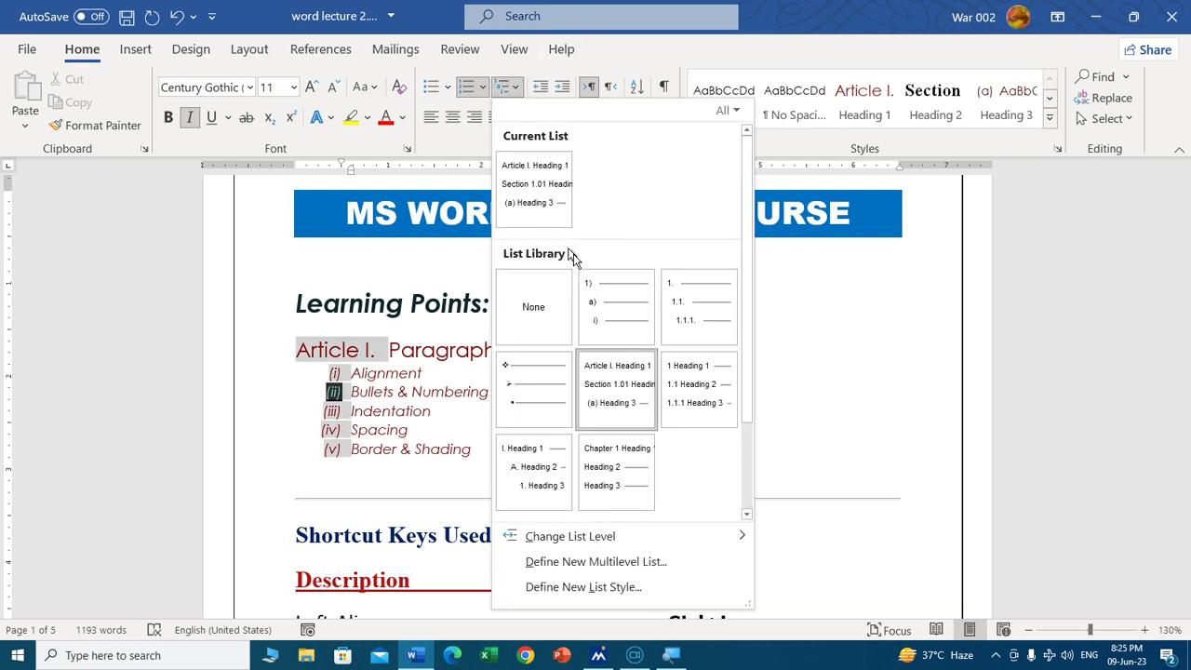
click(545, 461)
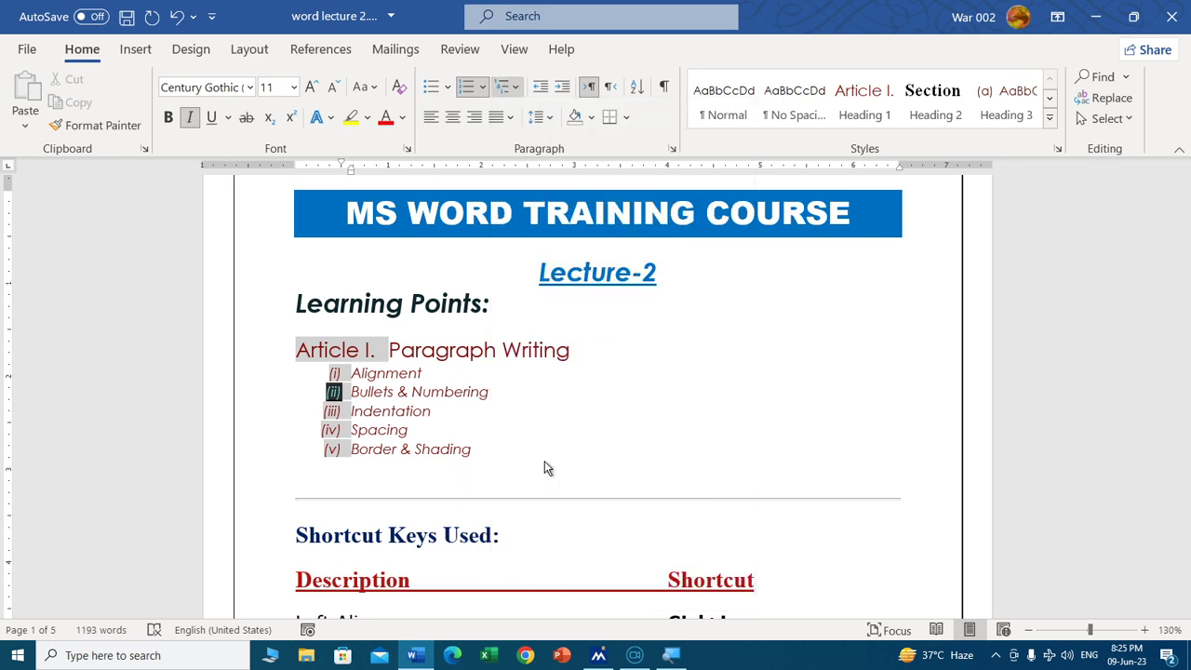
click(300, 351)
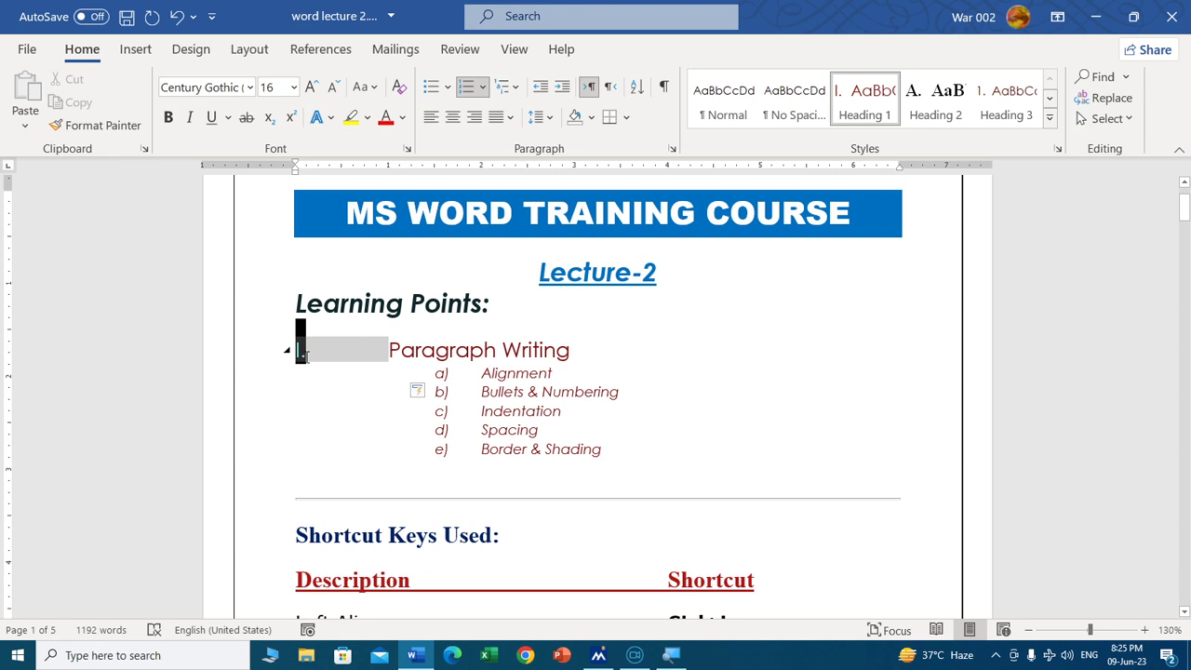
click(643, 463)
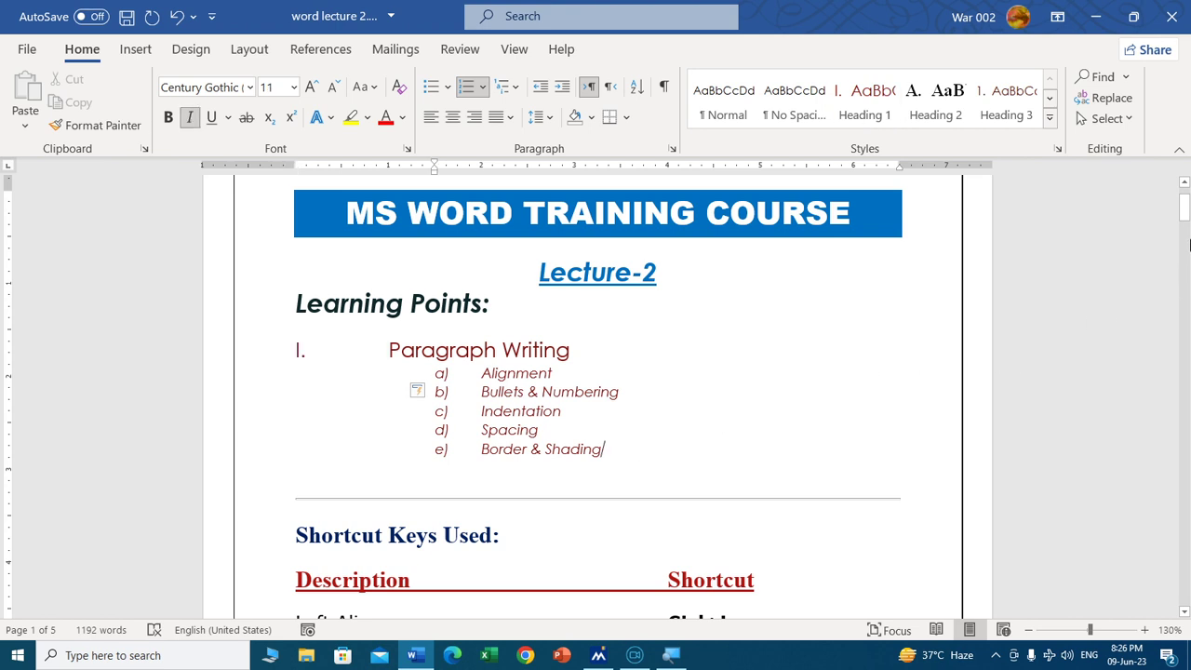
Select the Economics quote, increase its indent, then decrease it back to the margin
drag(1185, 208, 1186, 279)
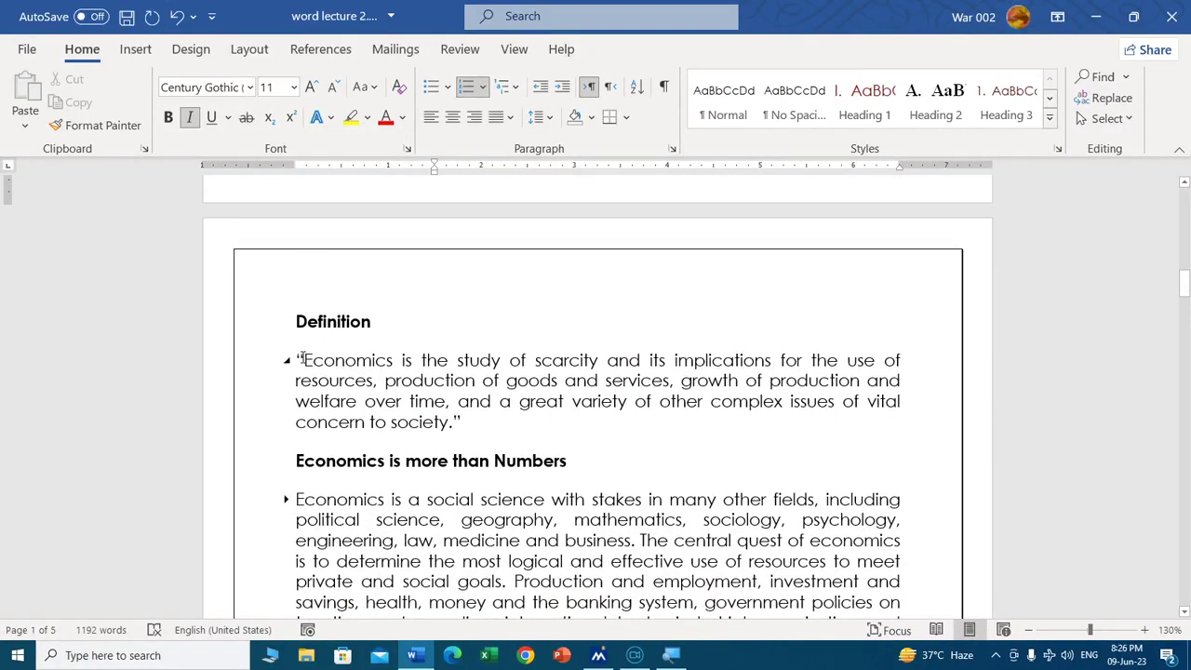
drag(304, 359, 495, 424)
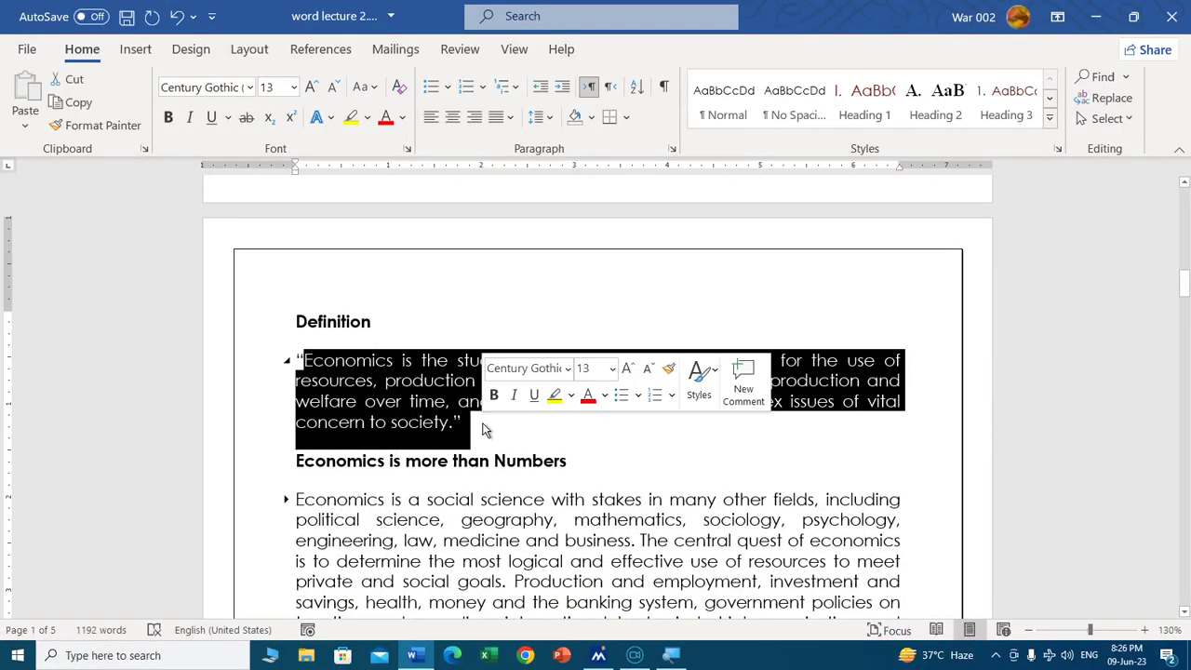
click(560, 88)
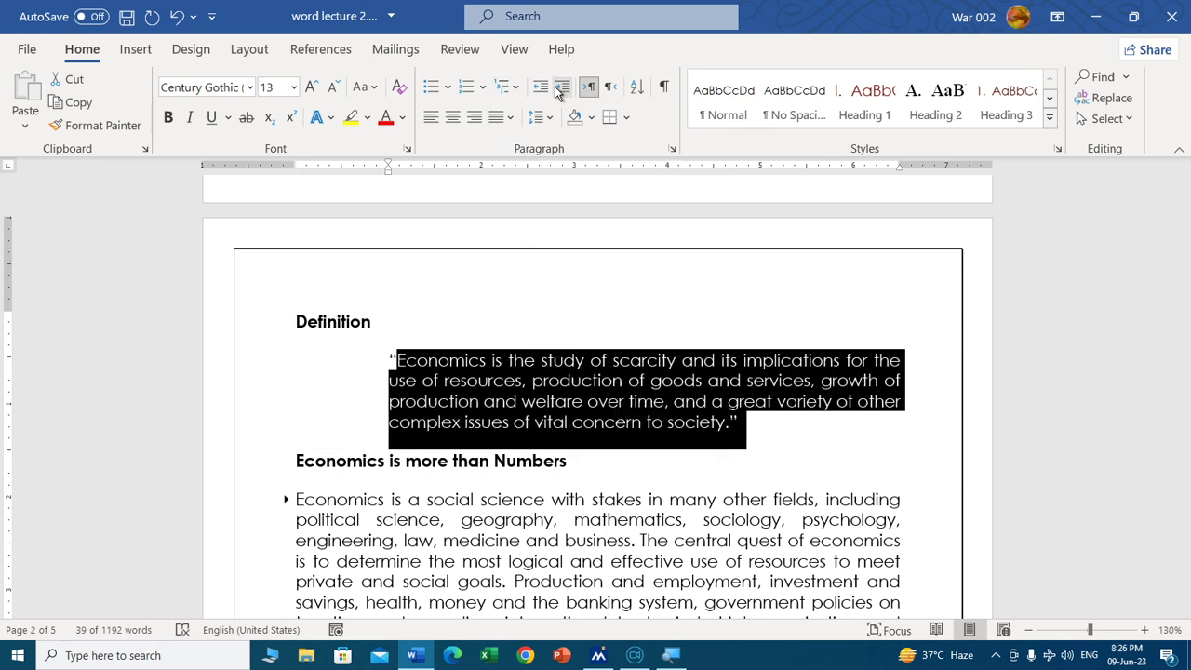
click(540, 87)
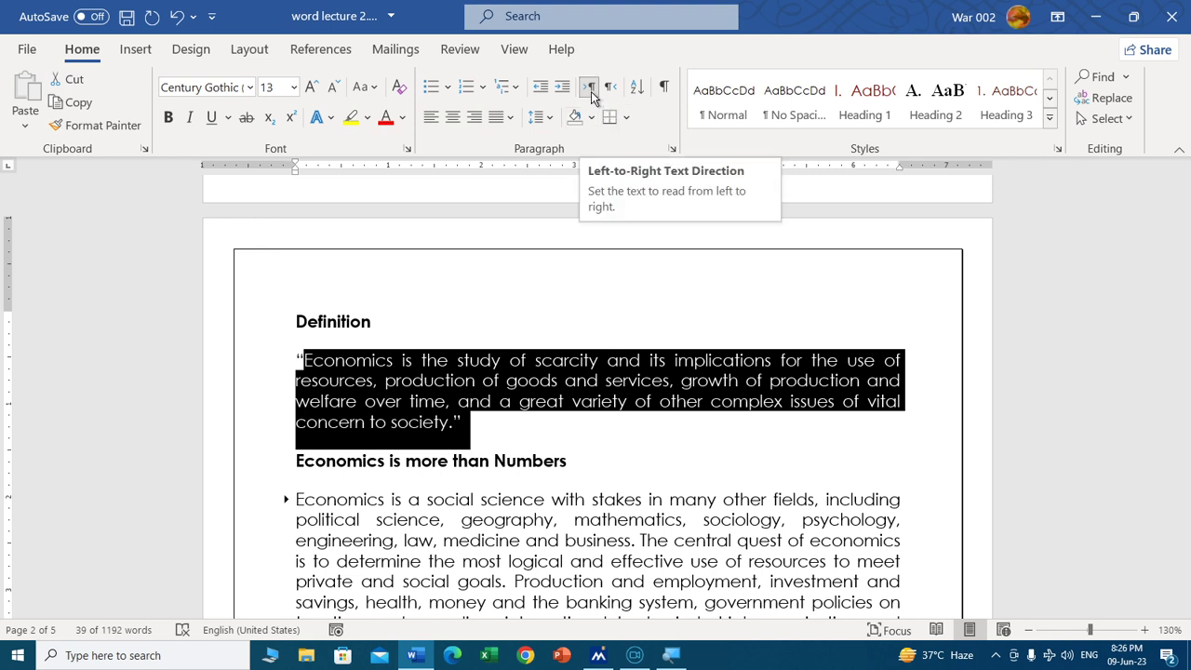
click(303, 361)
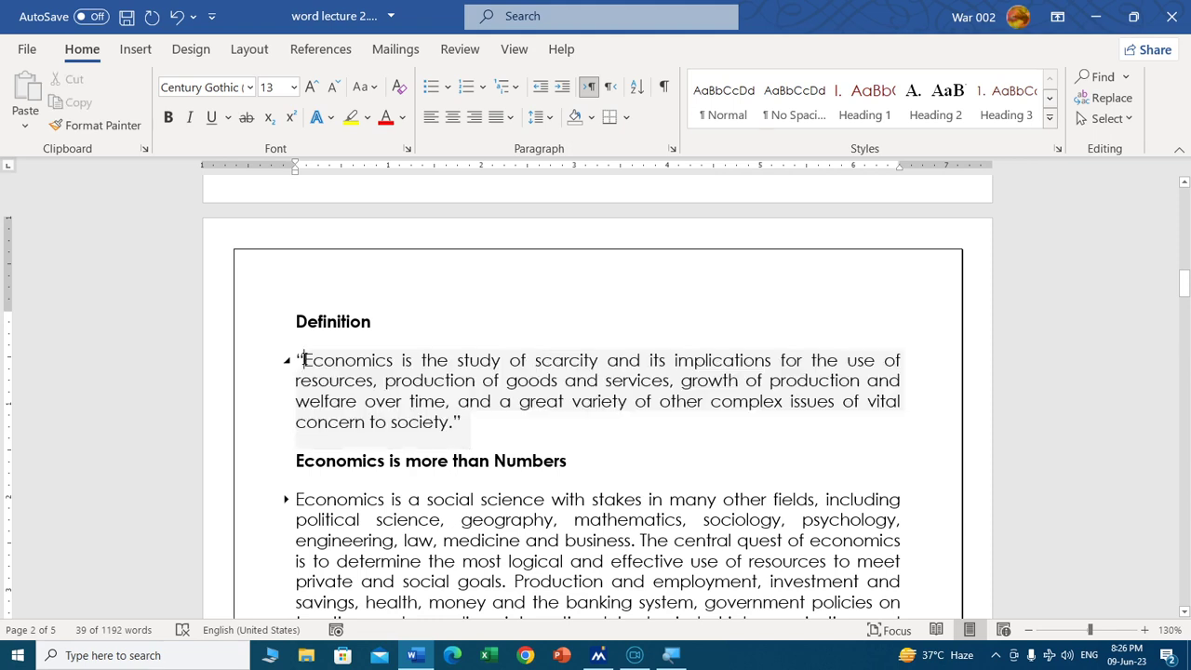
Add 'This is a computer generated report and require no signature.' right-aligned below the quote
click(470, 421)
key(Return)
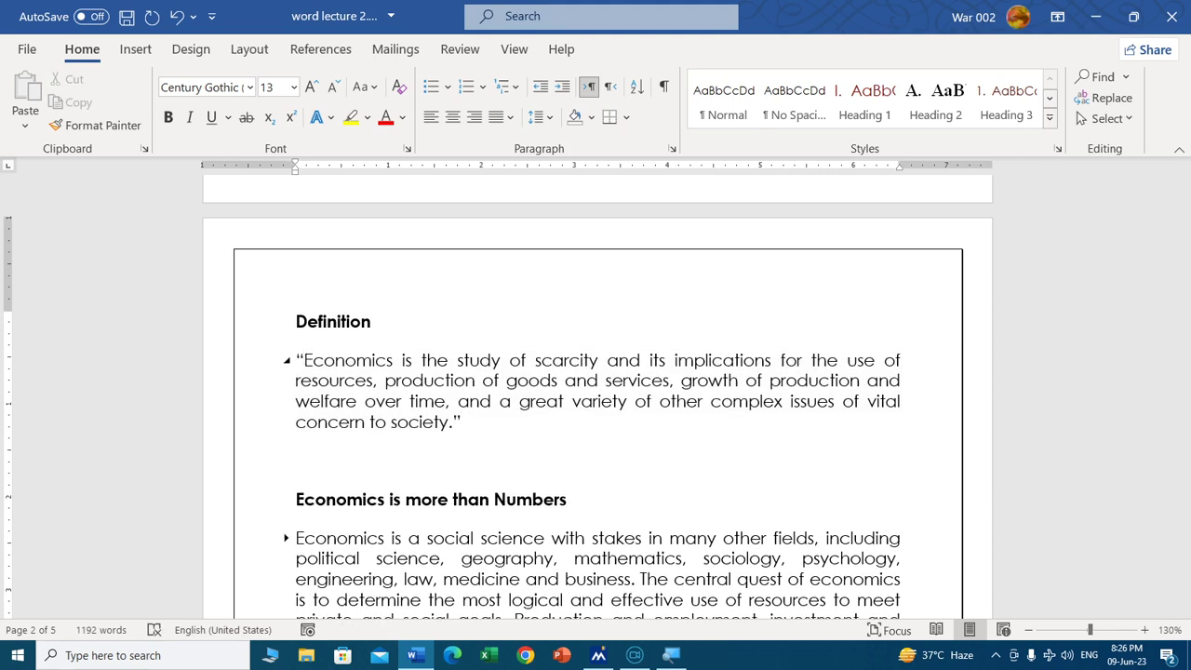
text(This is a com)
key(BackSpace)
key(BackSpace)
key(BackSpace)
text(compu)
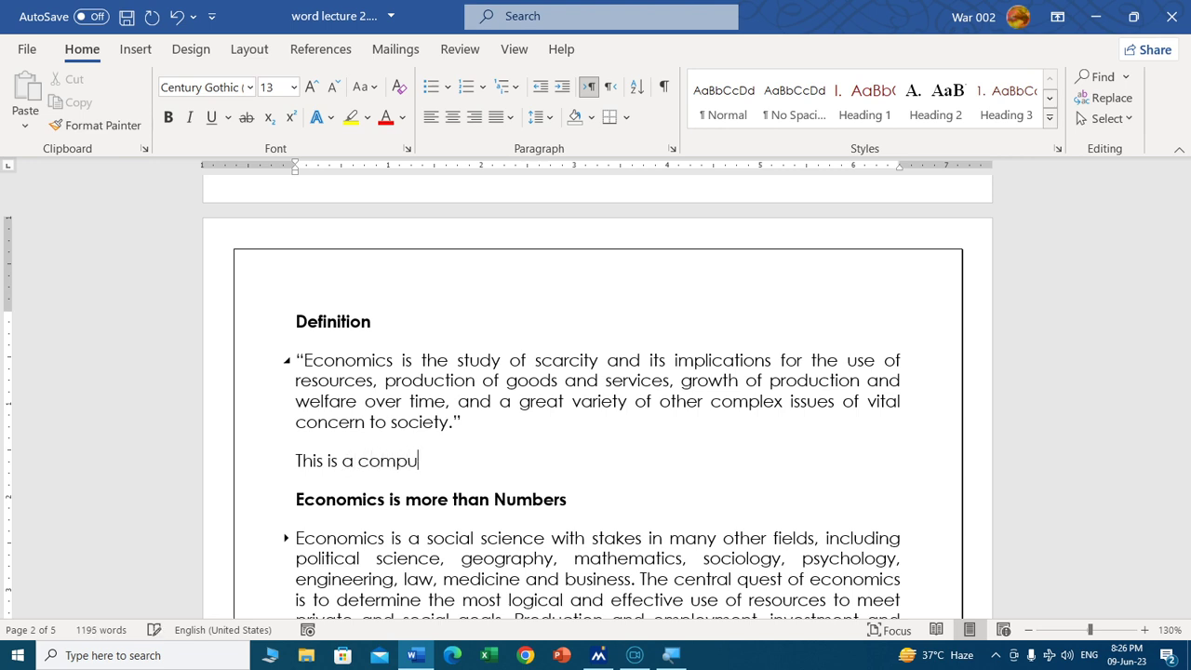
text(ter generated )
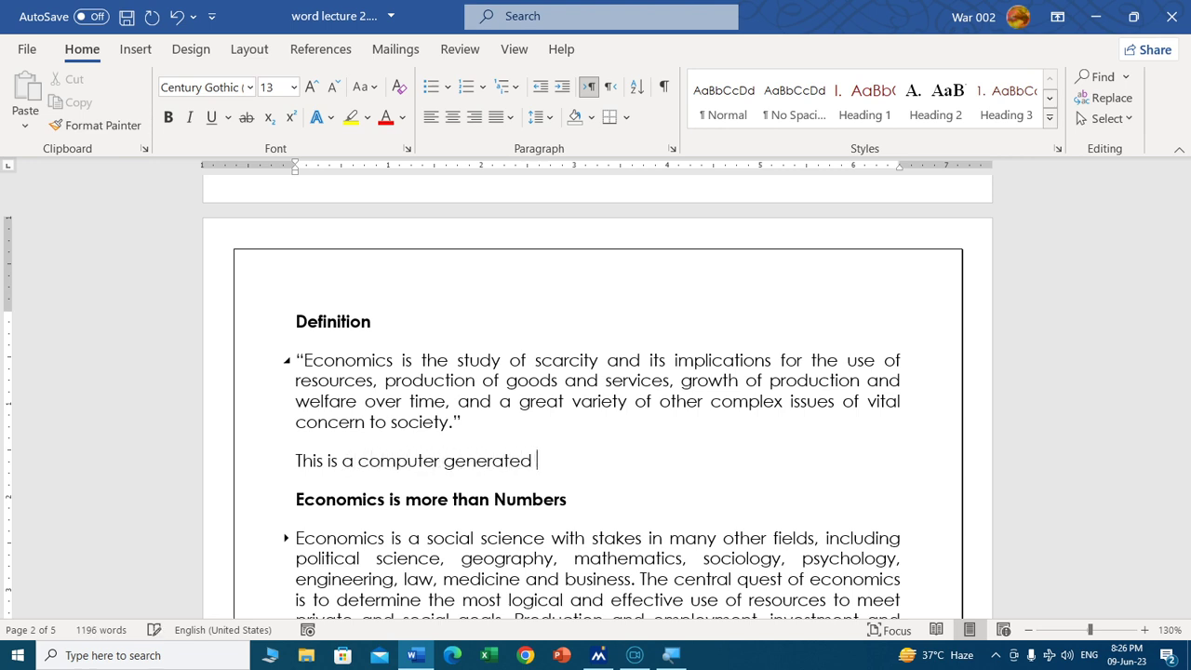
text(report and )
text(requier)
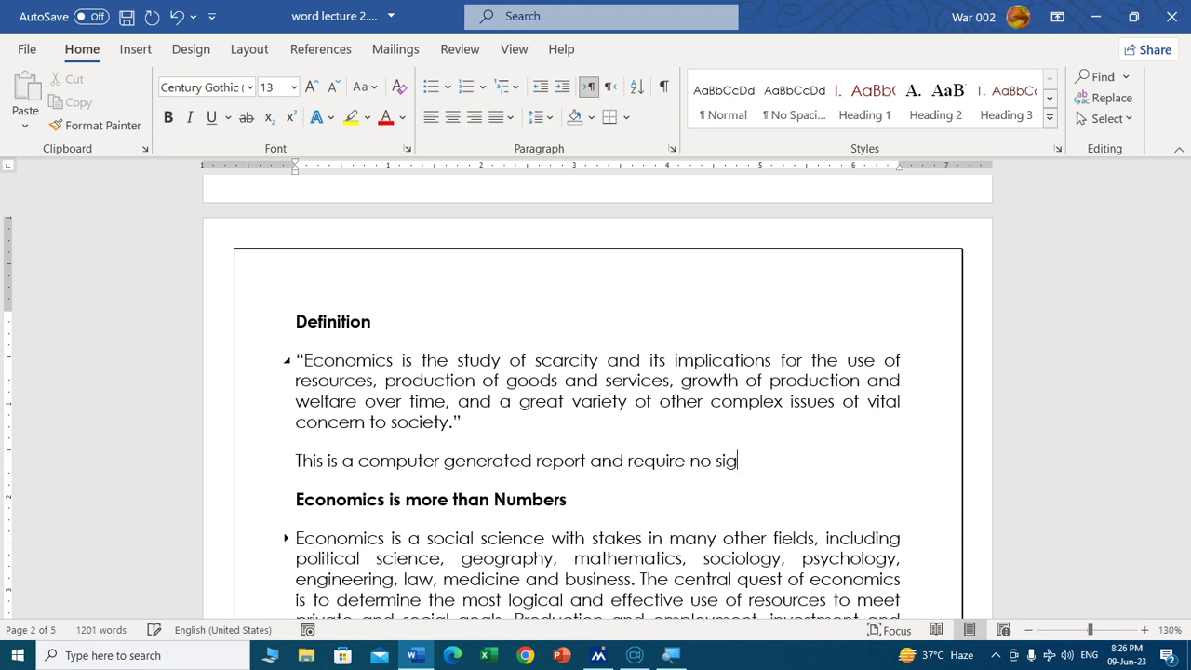
text(nature.)
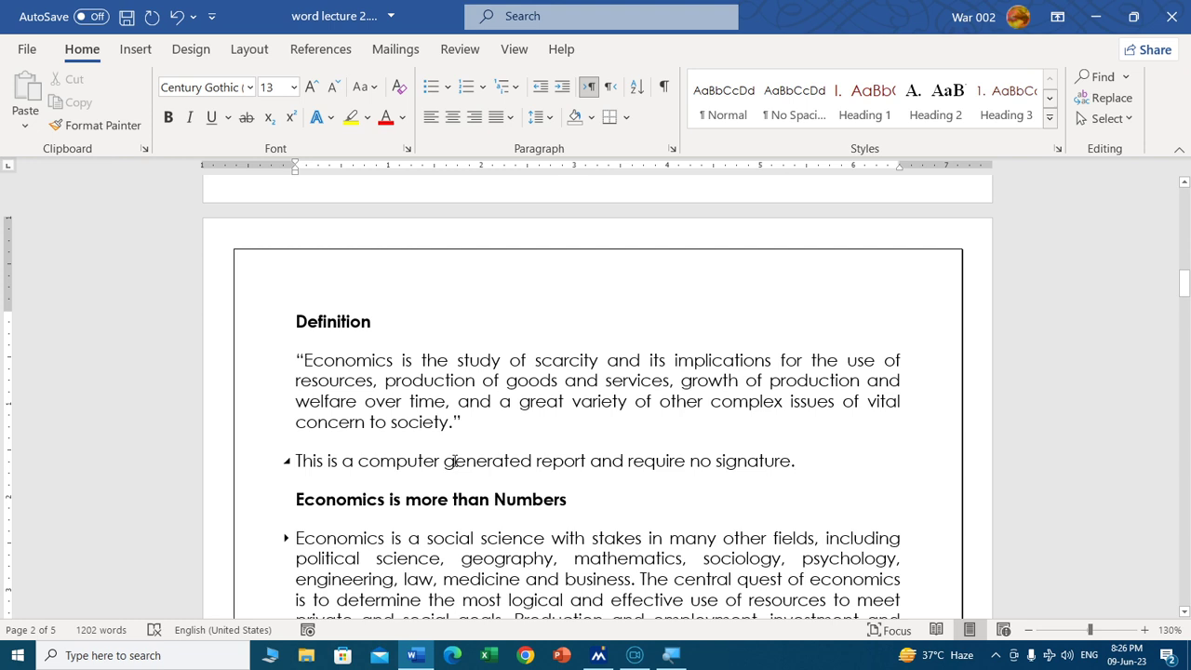
click(610, 88)
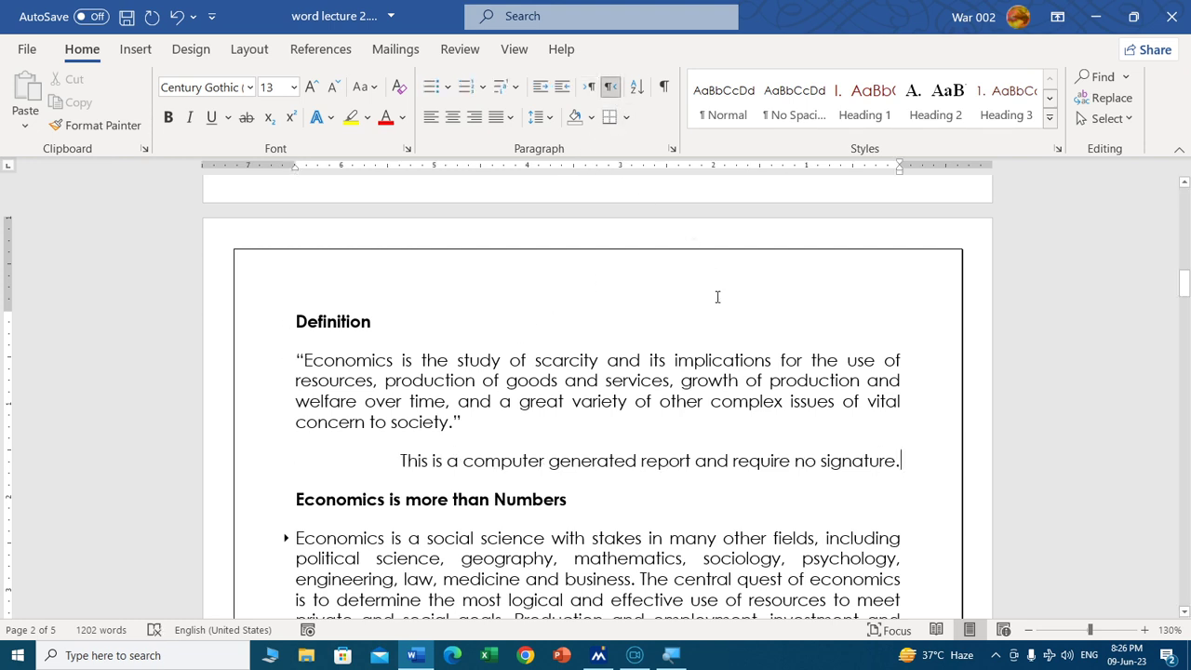
On a new line below the signature, drop the English attempt and type 'مزید ویڈیوز کیلئے میرا چینل سبسکرائب' in Urdu
key(Return)
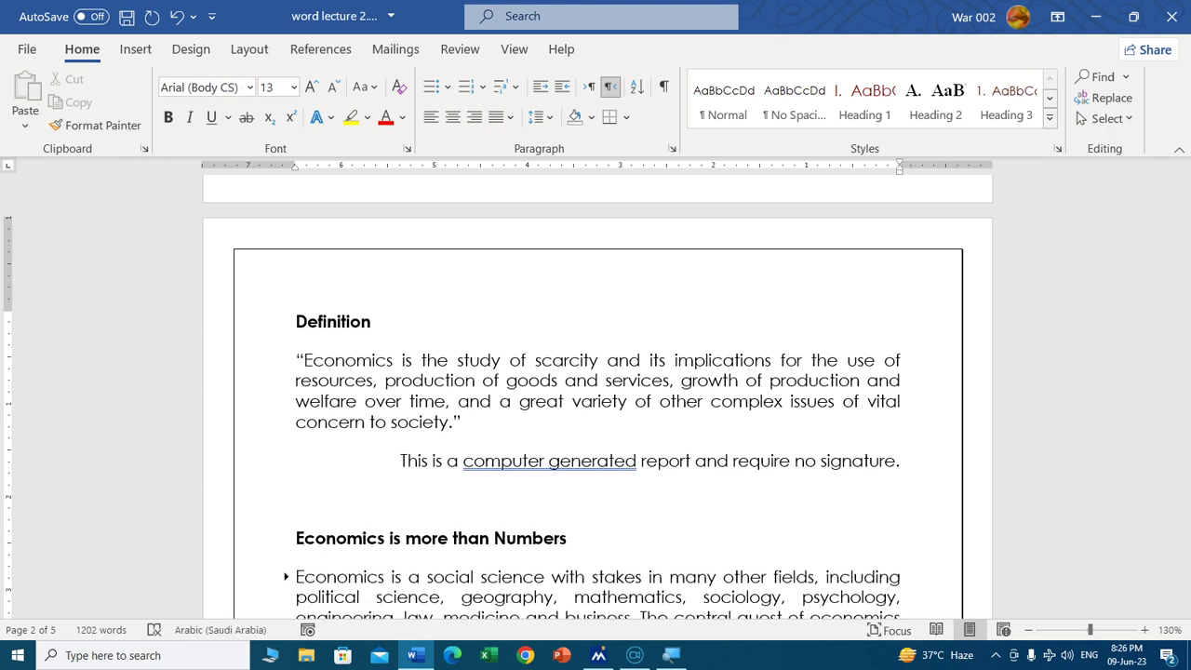
text(this )
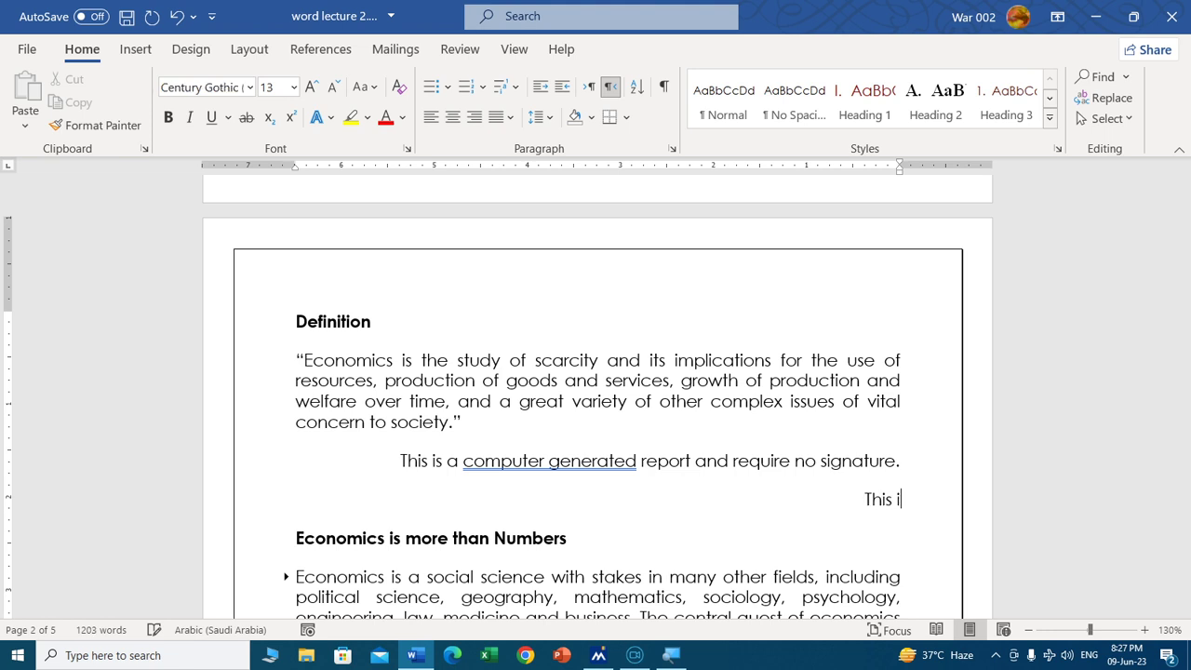
text(is s)
key(BackSpace)
text(a)
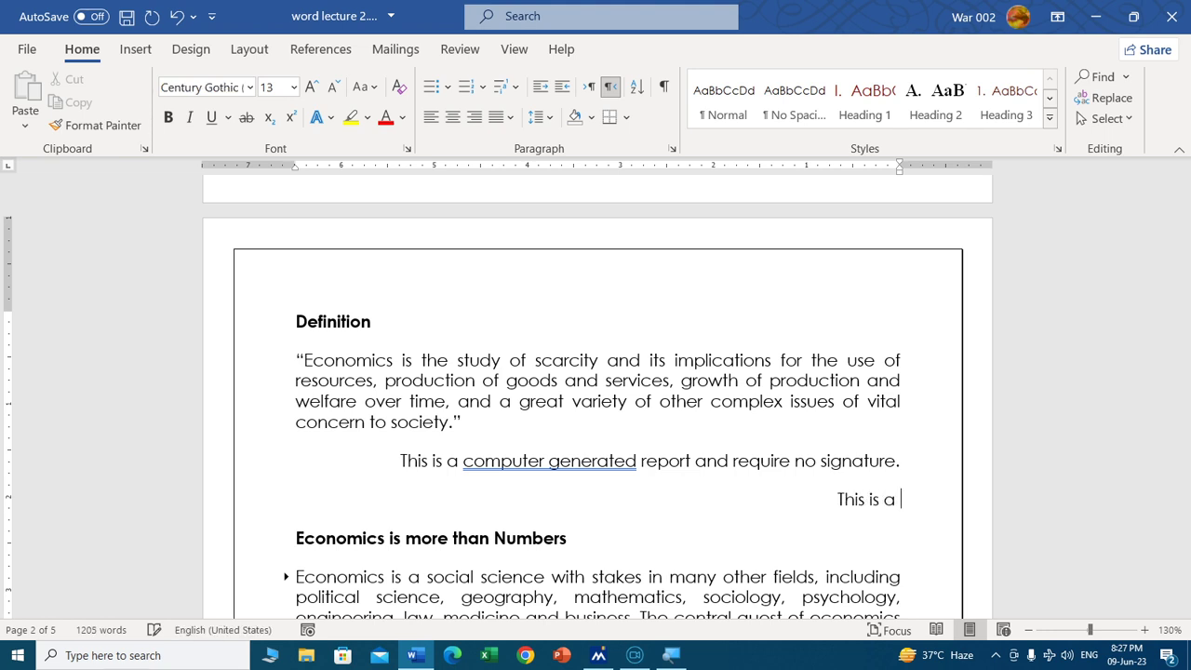
text( computer)
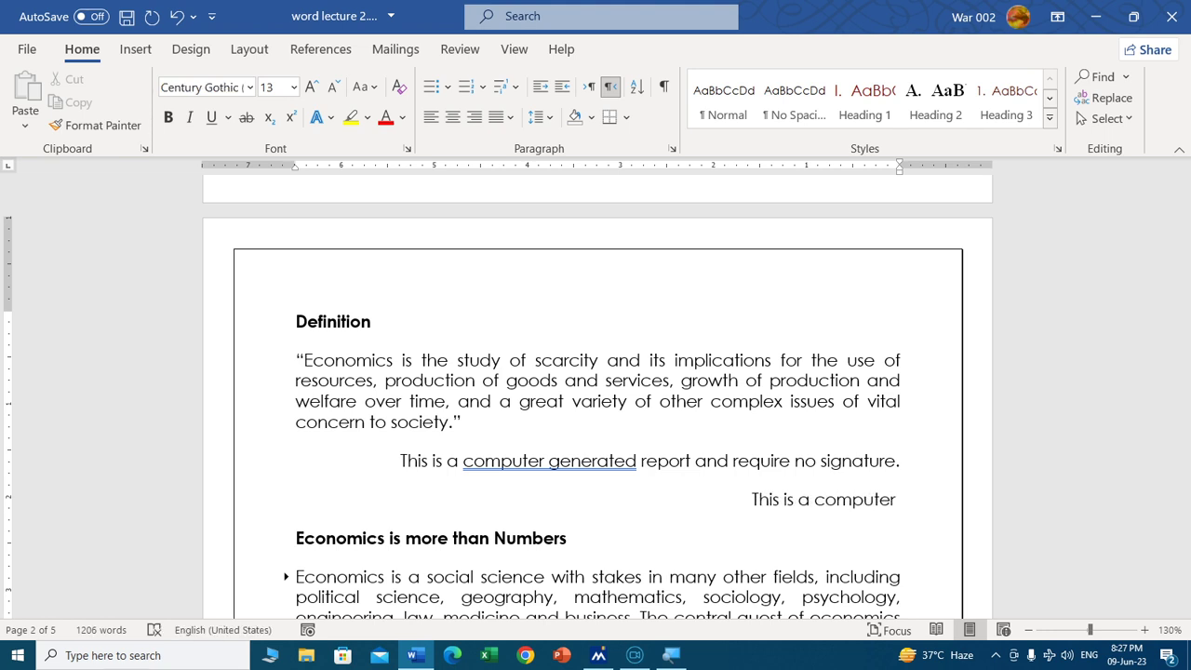
key(BackSpace)
key(BackSpace)
key(BackSpace)
key(BackSpace)
key(BackSpace)
key(BackSpace)
key(BackSpace)
key(BackSpace)
key(BackSpace)
key(BackSpace)
key(BackSpace)
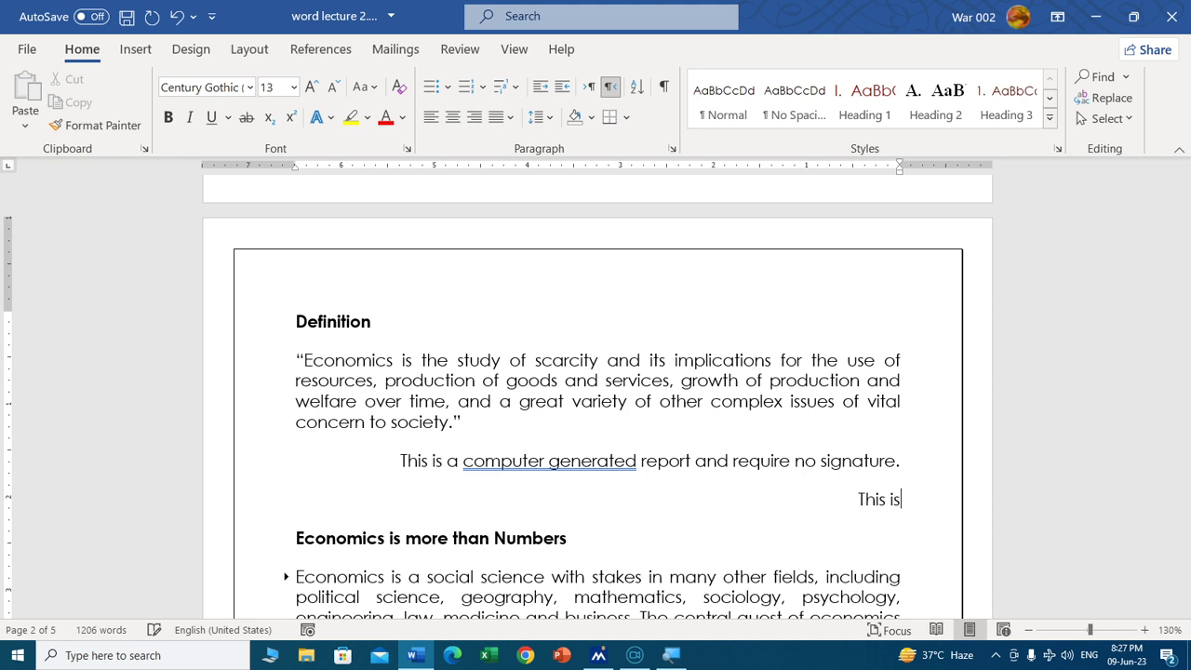
key(BackSpace)
key(BackSpace)
key(BackSpace)
key(BackSpace)
key(BackSpace)
key(BackSpace)
key(alt+shift)
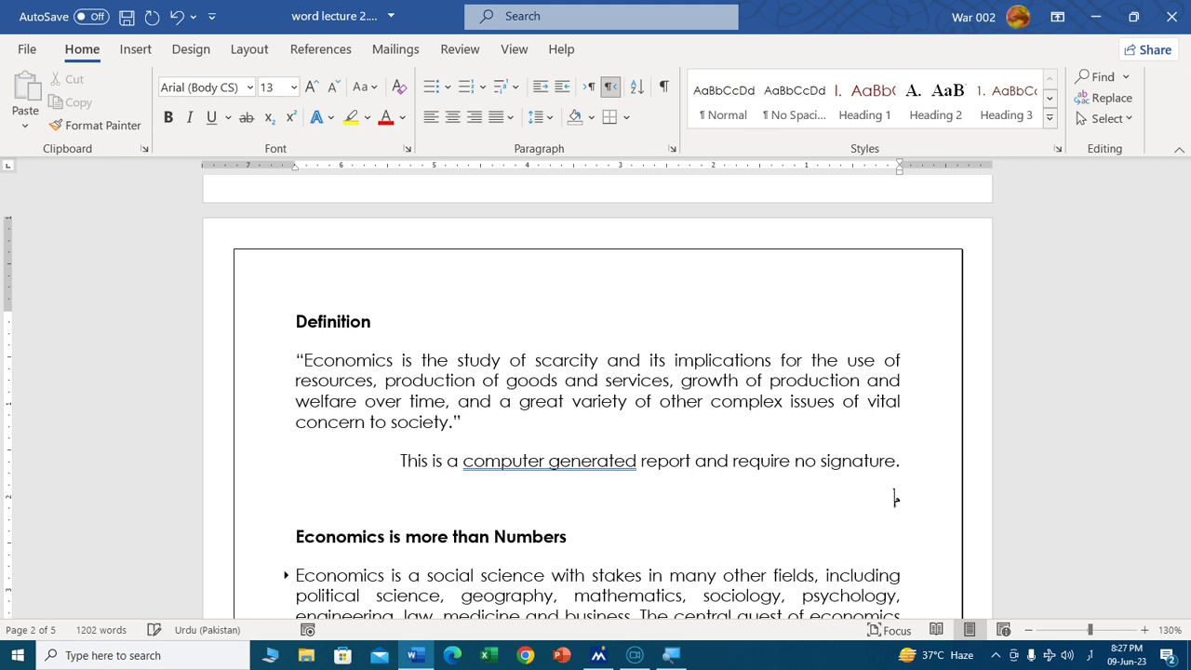
text(مزید و)
text(یڈیوز )
text(کیلئے)
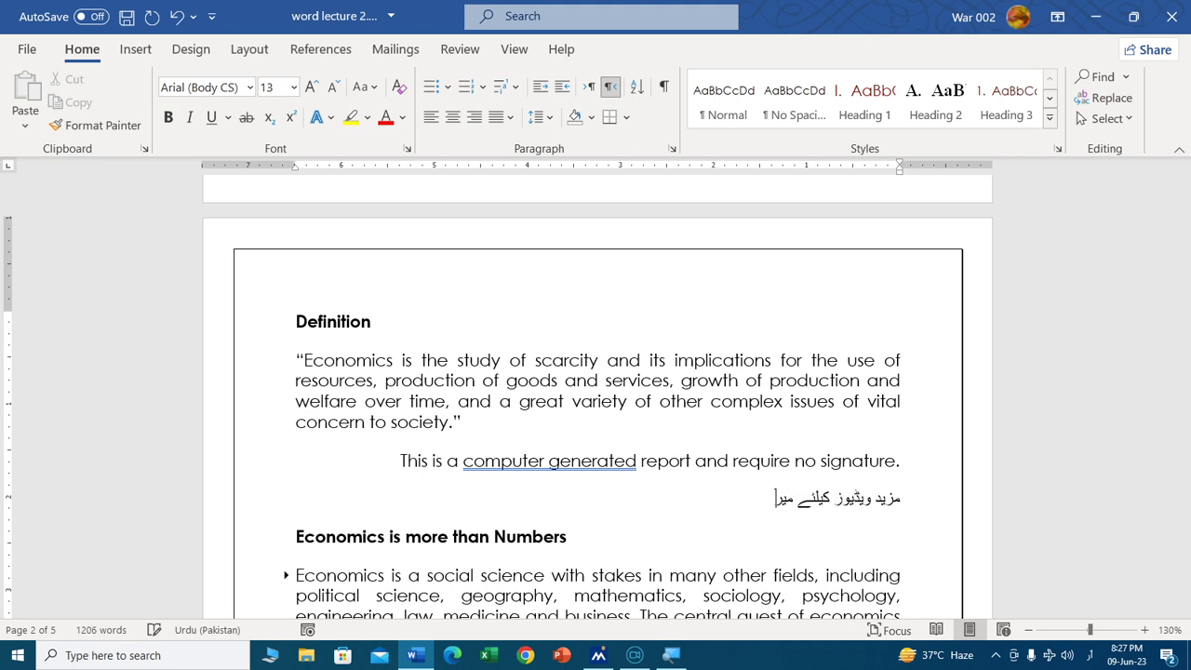
text( میرا چین)
text(ل سبس)
text(کرائب کریں)
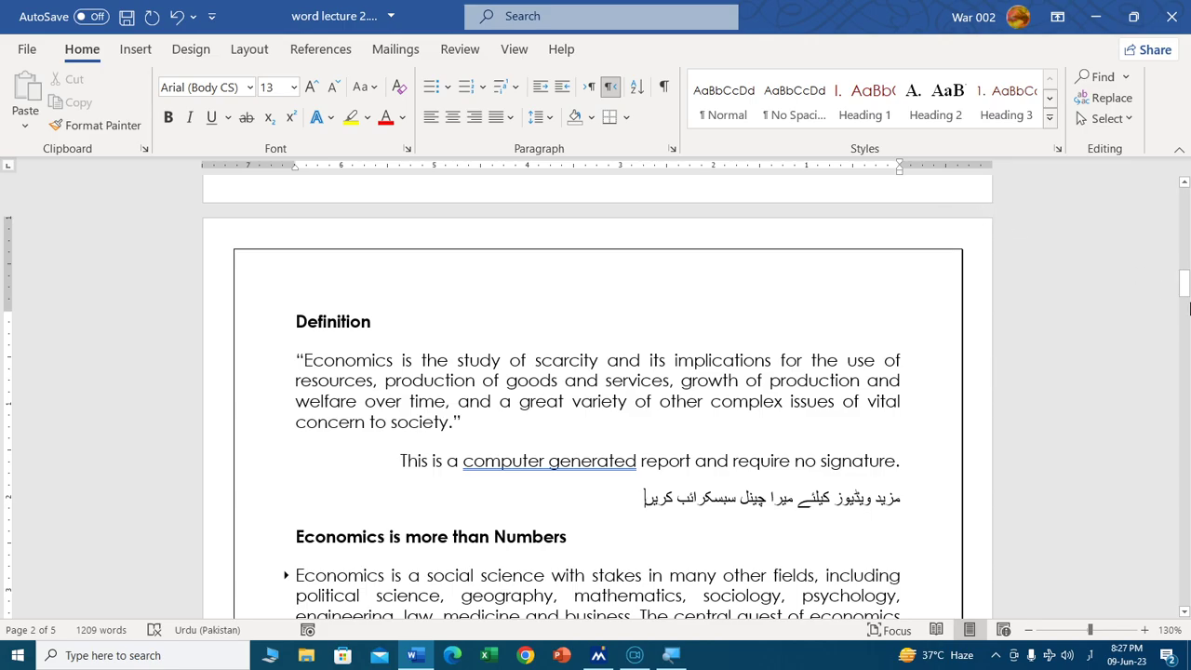
Delete the stray lines above the table's entry rows
drag(1184, 289, 1178, 554)
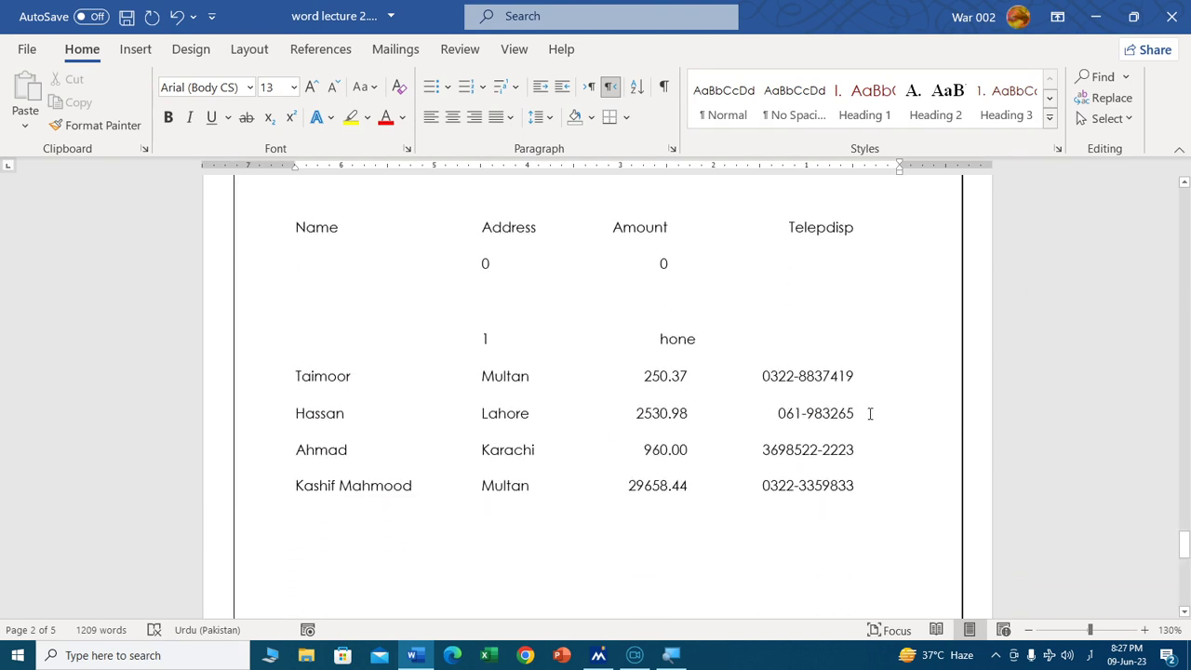
click(724, 352)
key(BackSpace)
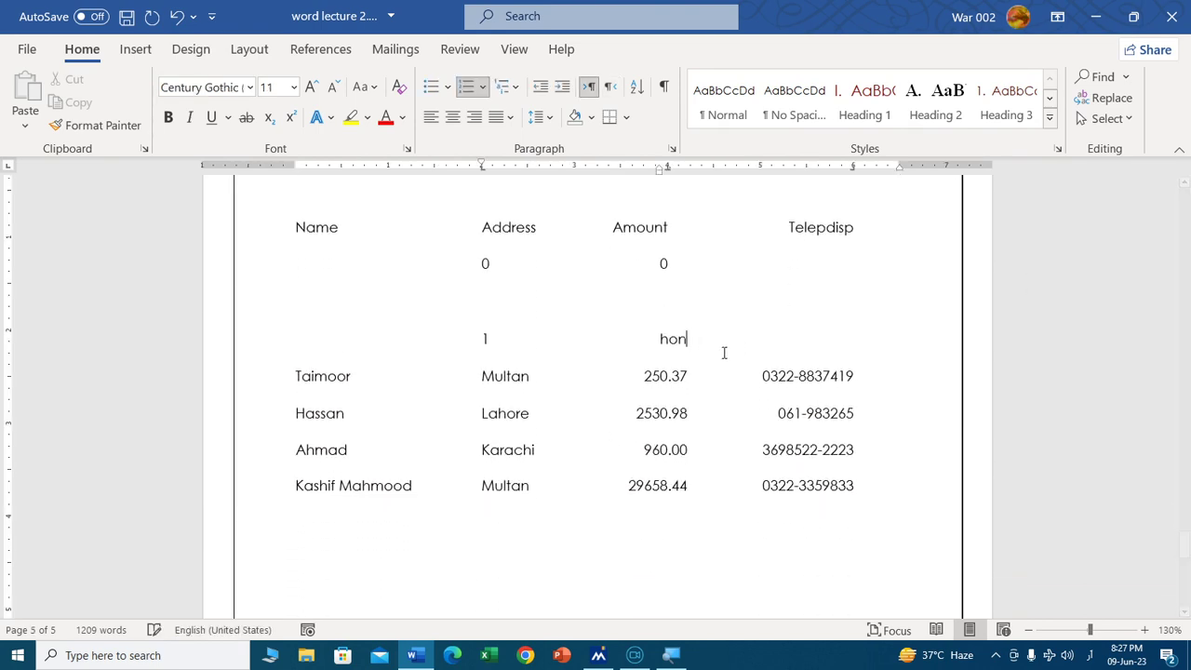
key(BackSpace)
key(BackSpace)
key(BackSpace)
key(BackSpace)
key(BackSpace)
key(BackSpace)
key(BackSpace)
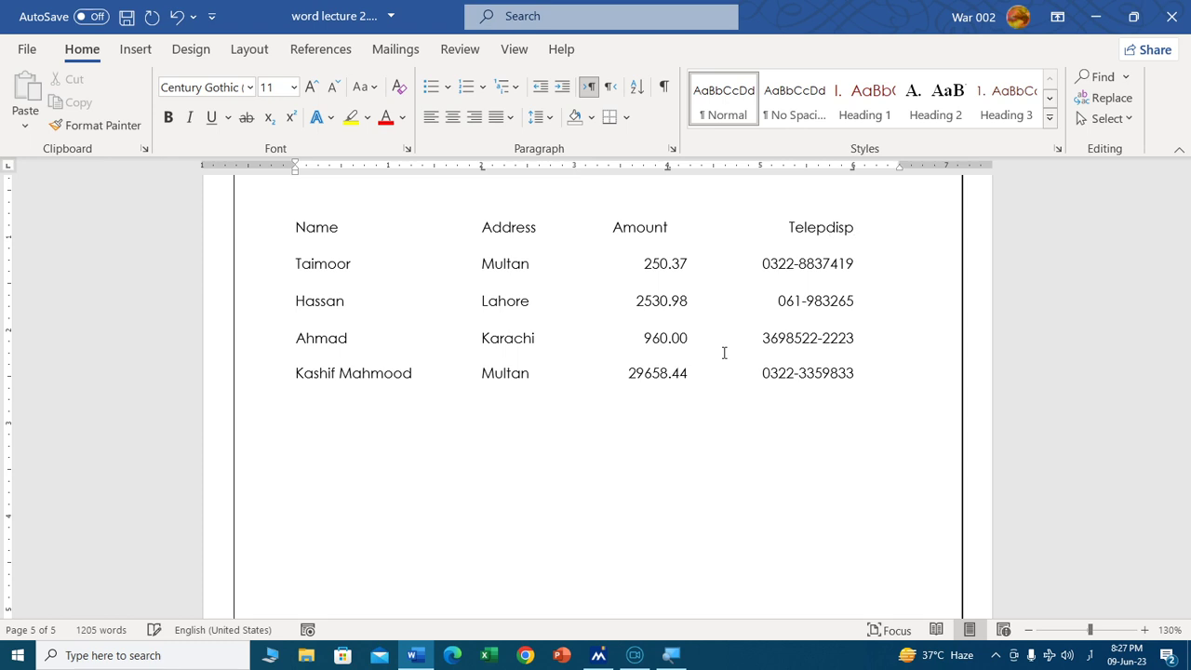
Sort the four entry rows alphabetically by name as text
drag(296, 263, 880, 375)
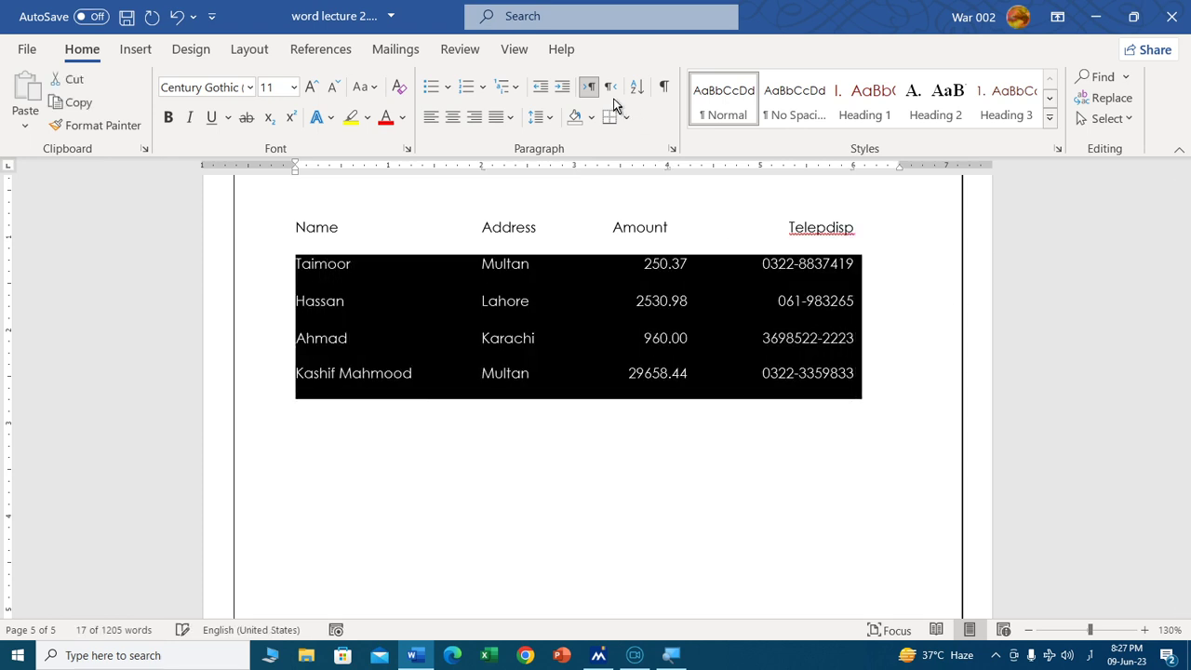
click(636, 89)
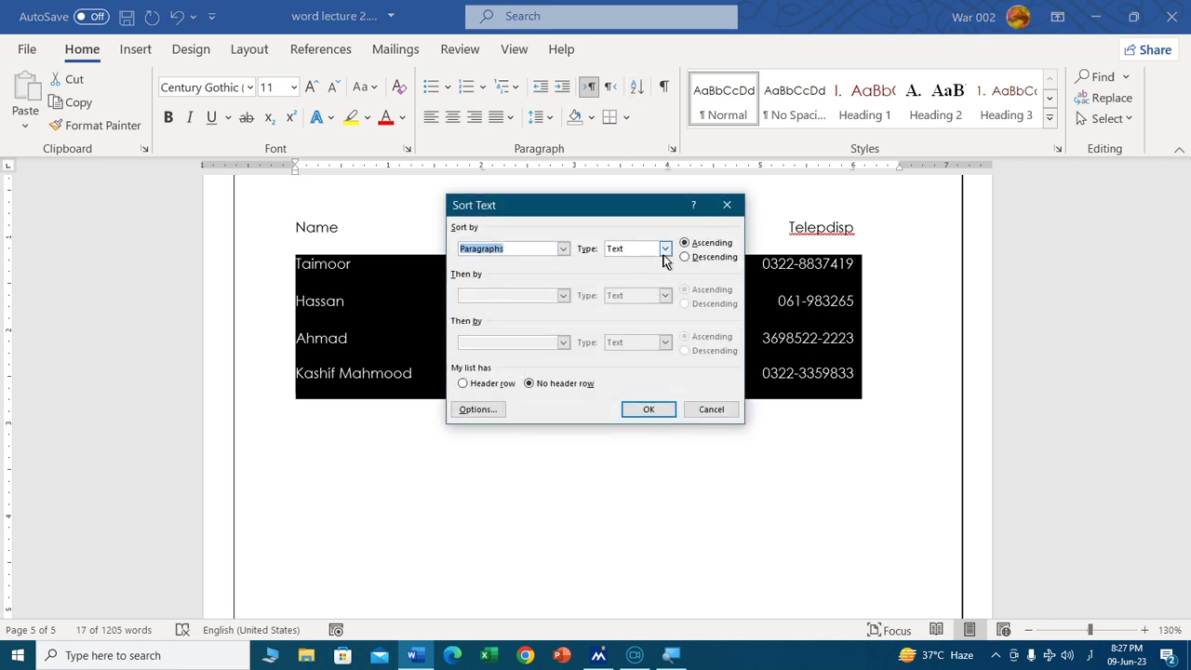
click(664, 249)
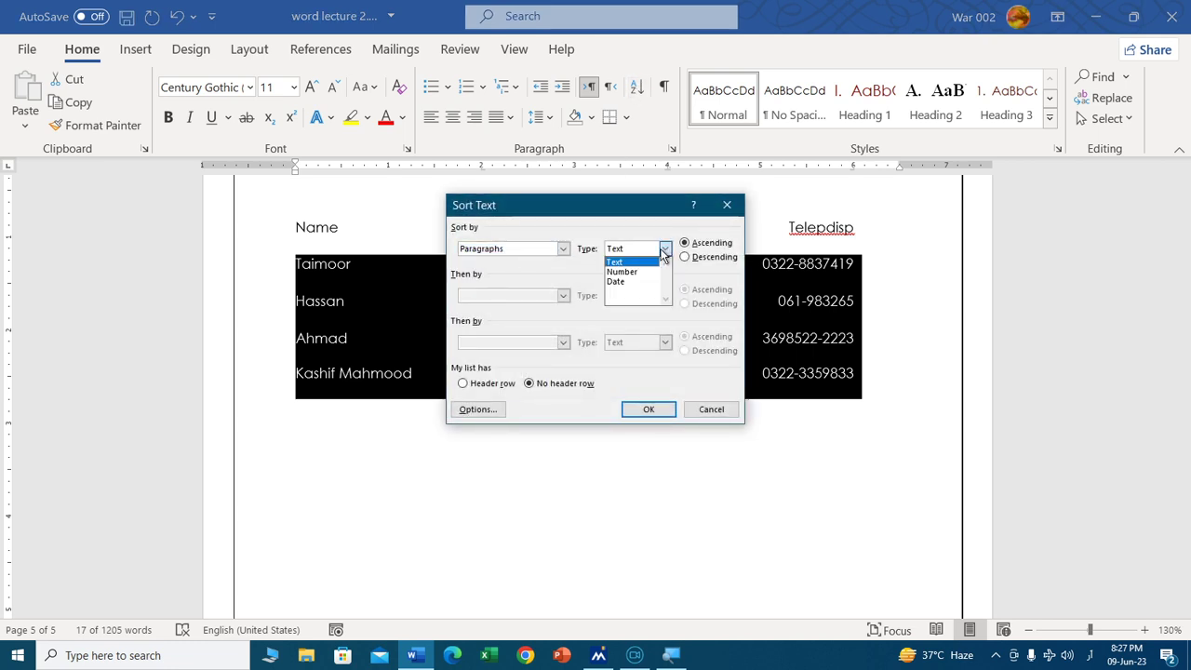
click(665, 250)
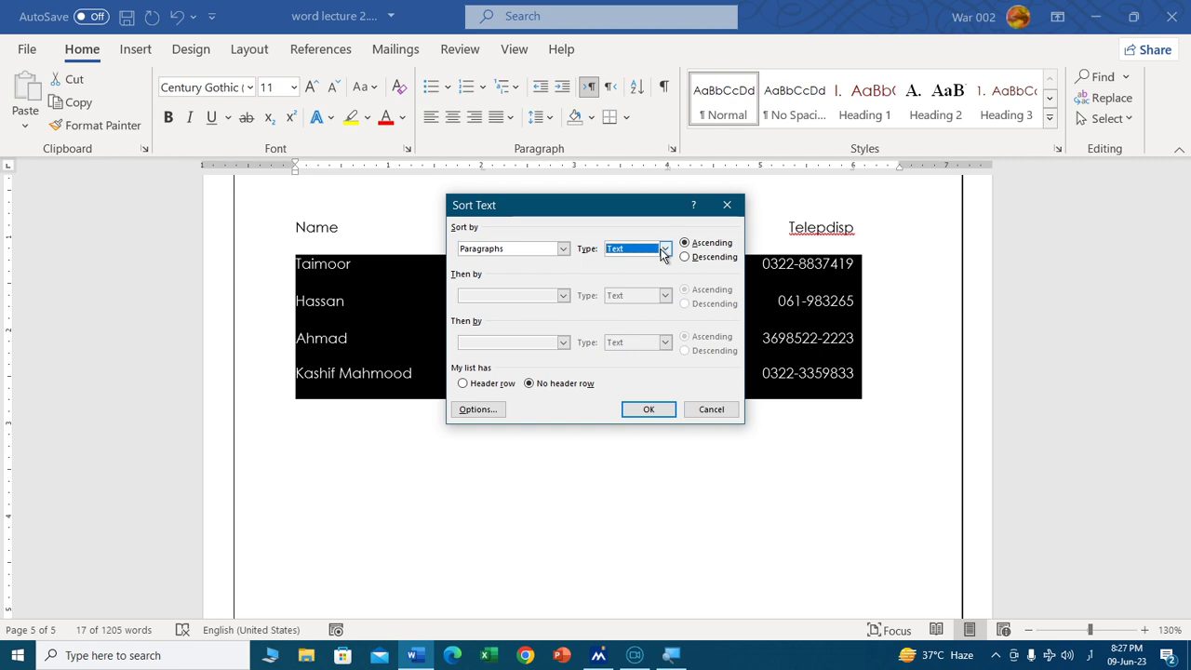
click(647, 409)
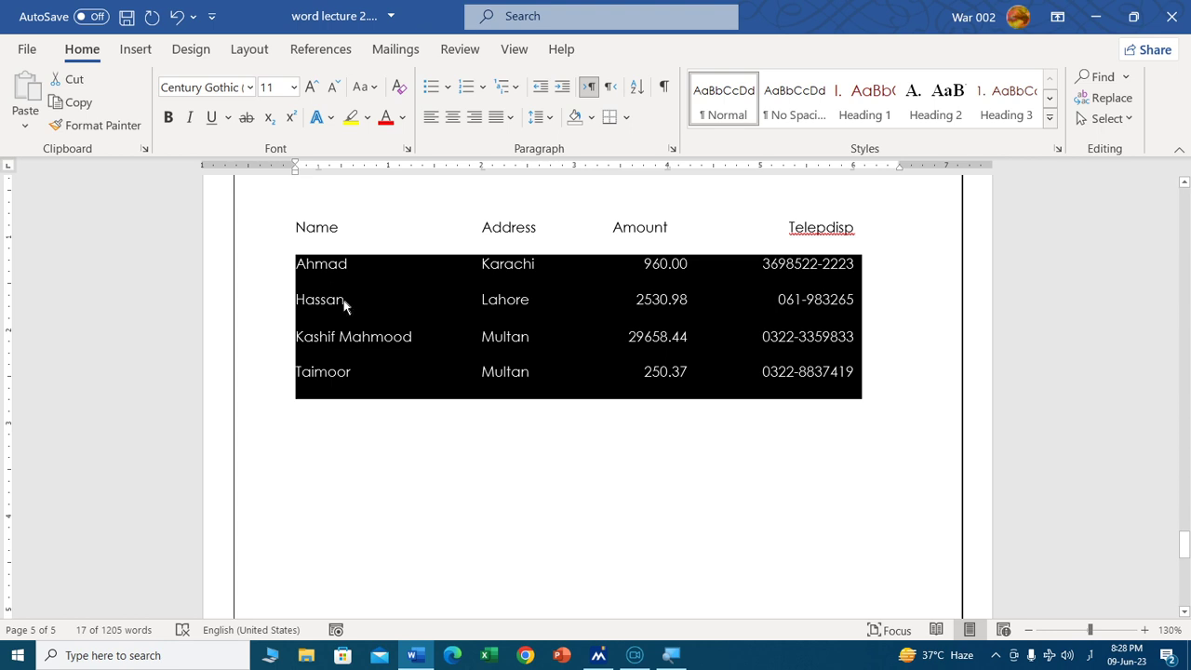
click(492, 406)
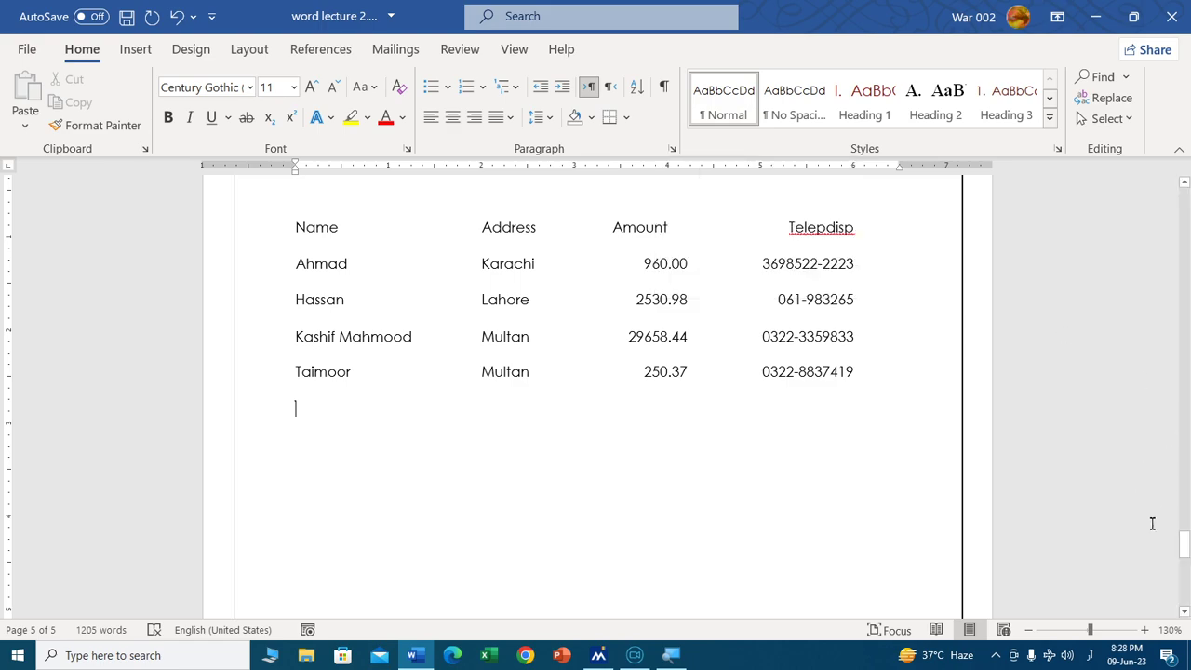
drag(1184, 545, 1172, 232)
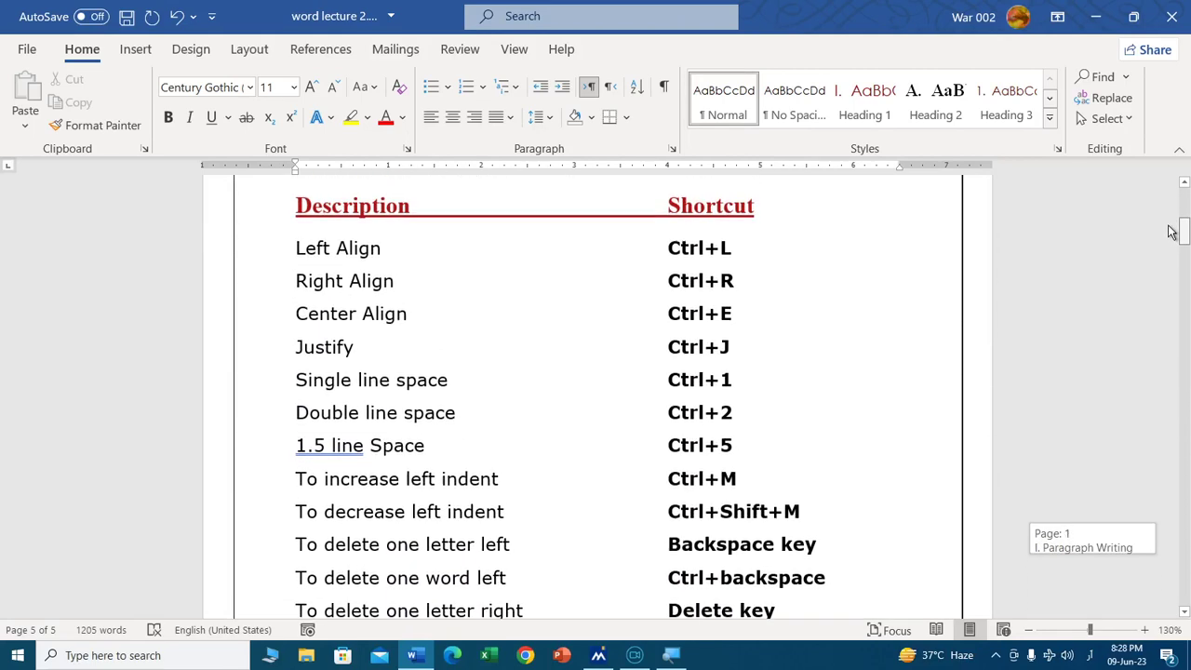
Turn on Show/Hide ¶, then add and remove an extra tab after Description
click(667, 88)
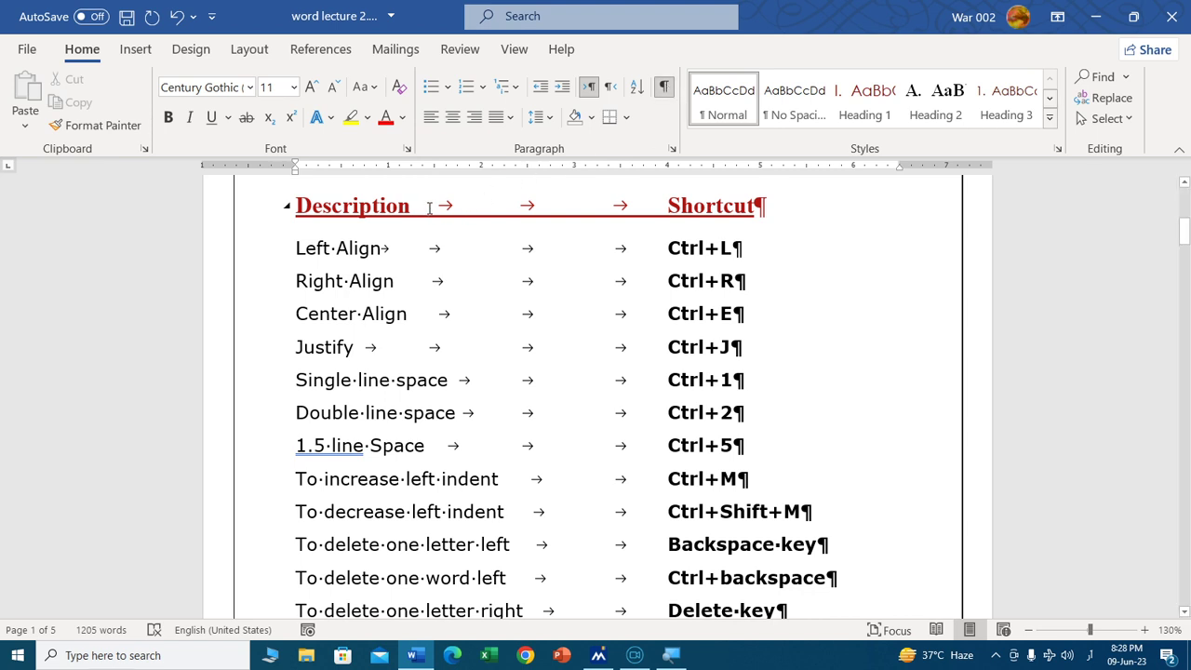
click(407, 206)
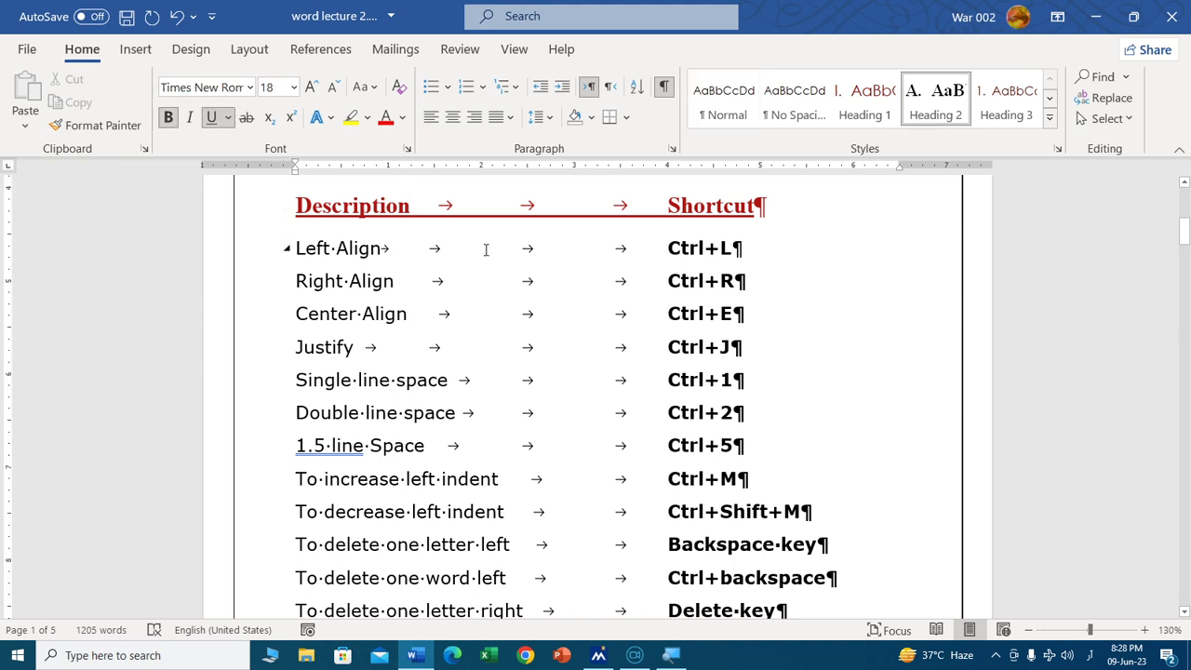
key(Tab)
key(Tab)
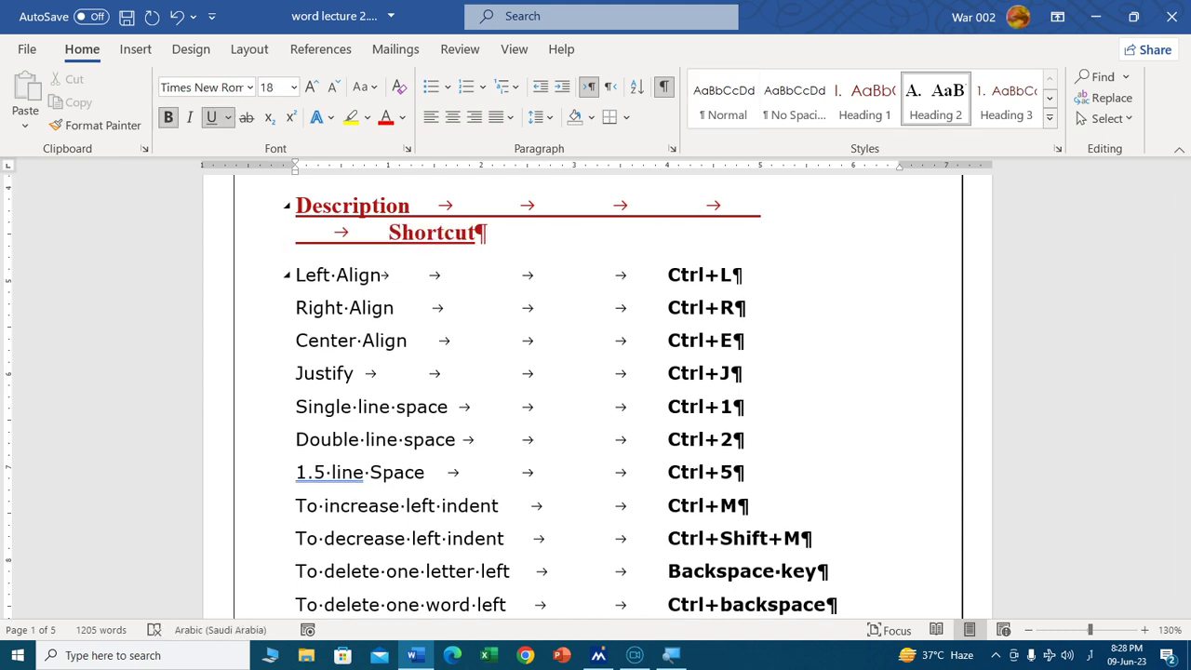
key(Delete)
key(Delete)
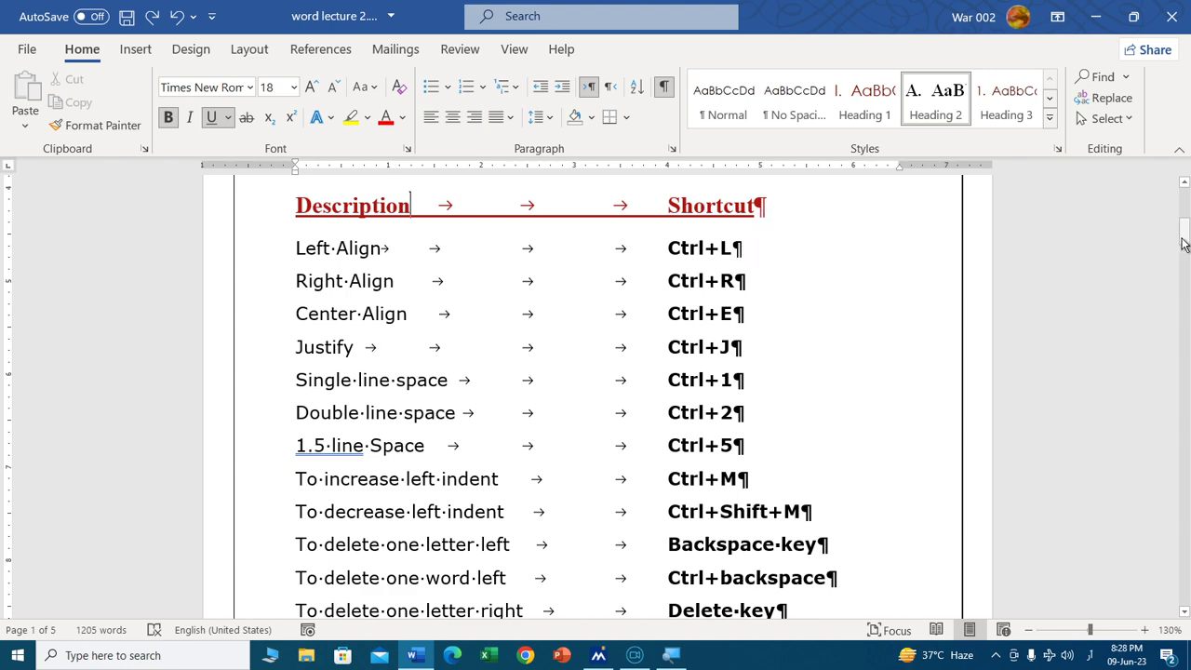
drag(1183, 237, 1183, 305)
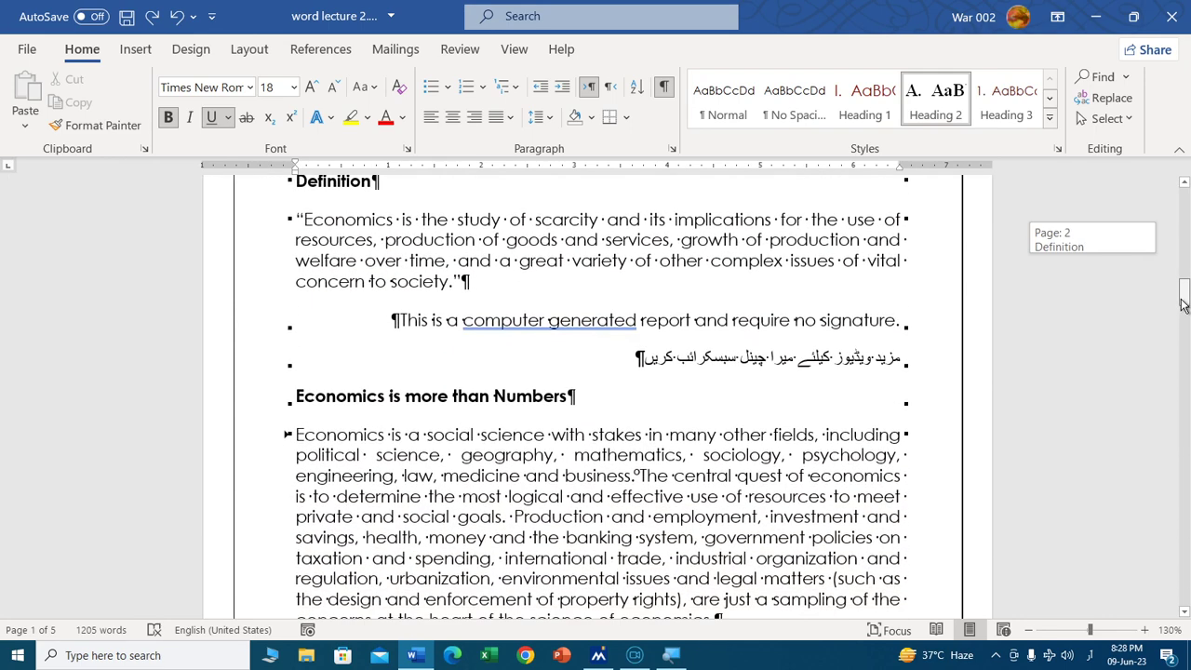
Delete the blank lines and old page break after 'professional level.', inserting a new page break before Exp
drag(1182, 305, 1182, 293)
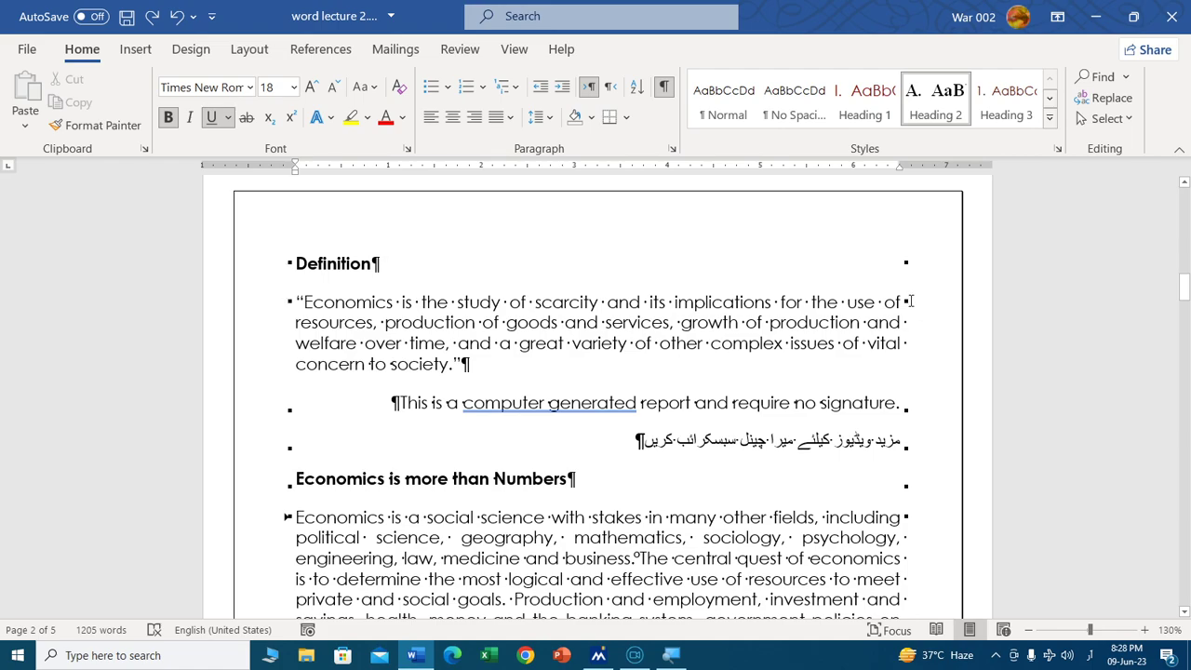
drag(1185, 289, 1186, 462)
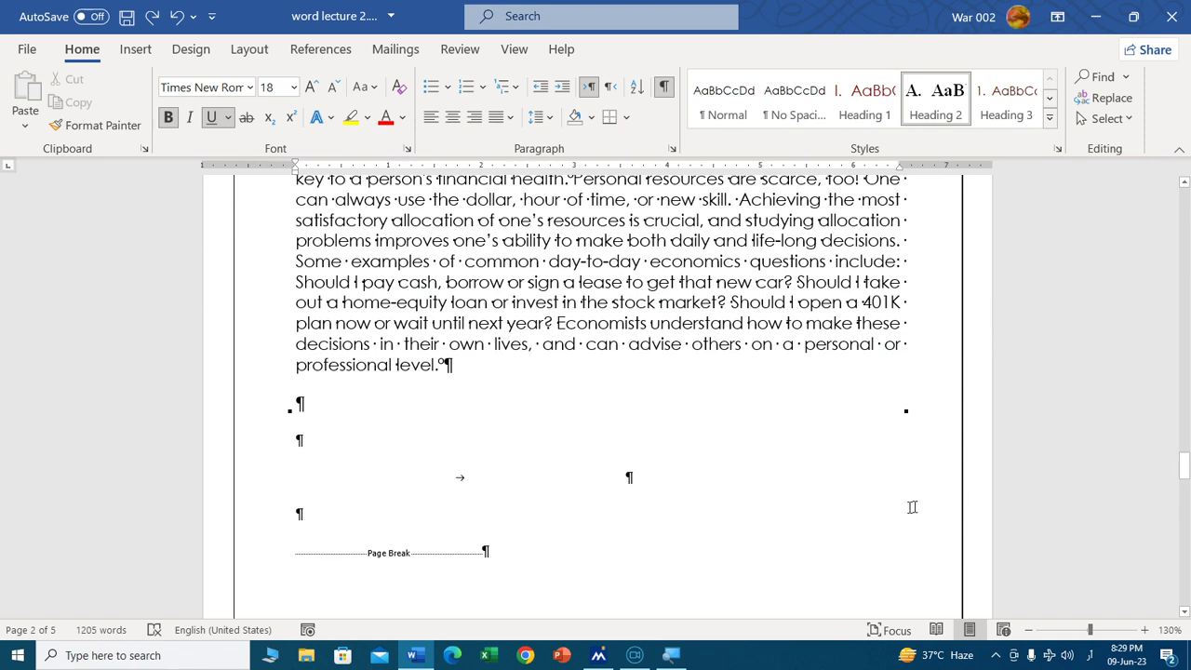
double_click(379, 449)
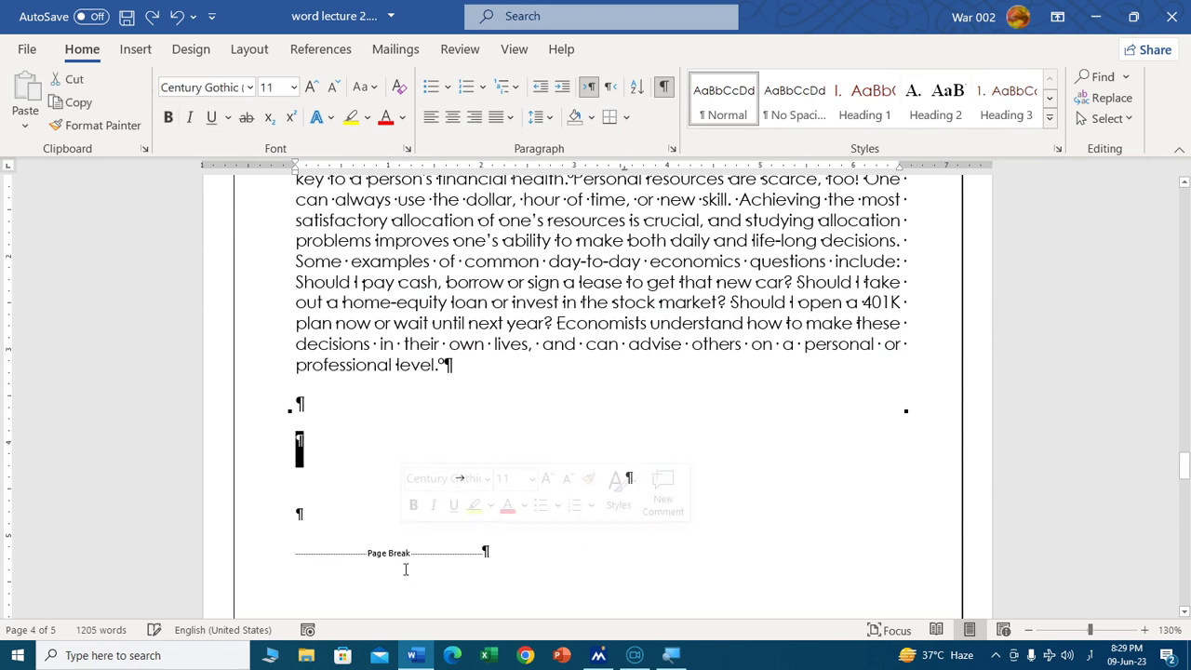
drag(292, 389, 737, 550)
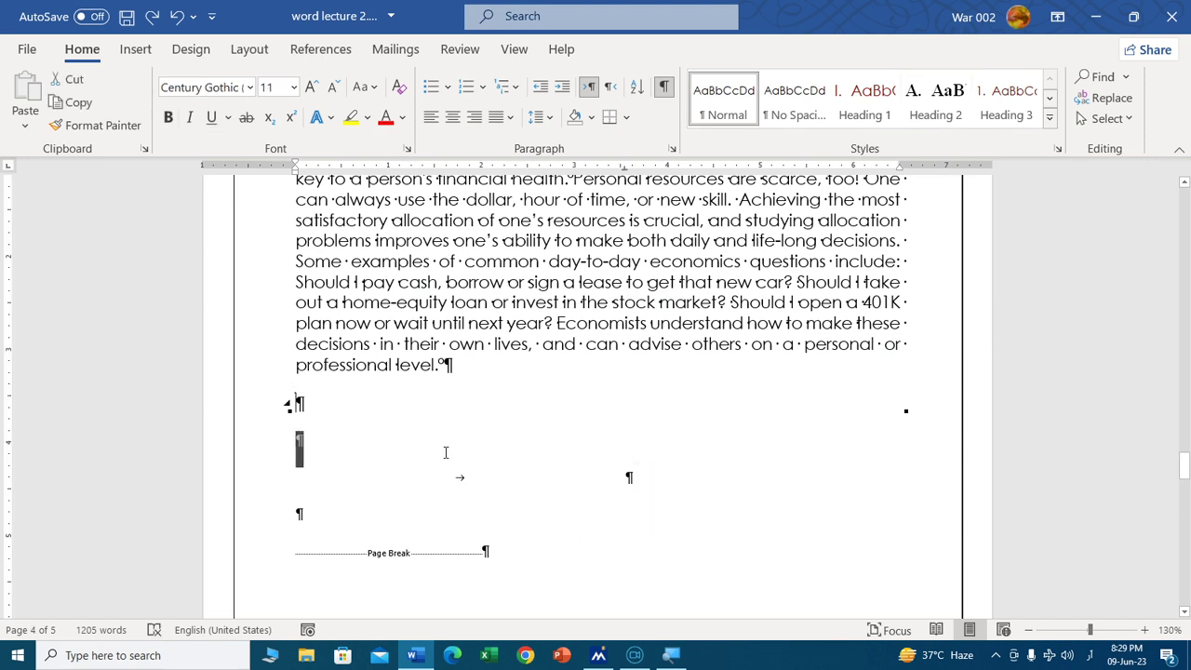
key(Delete)
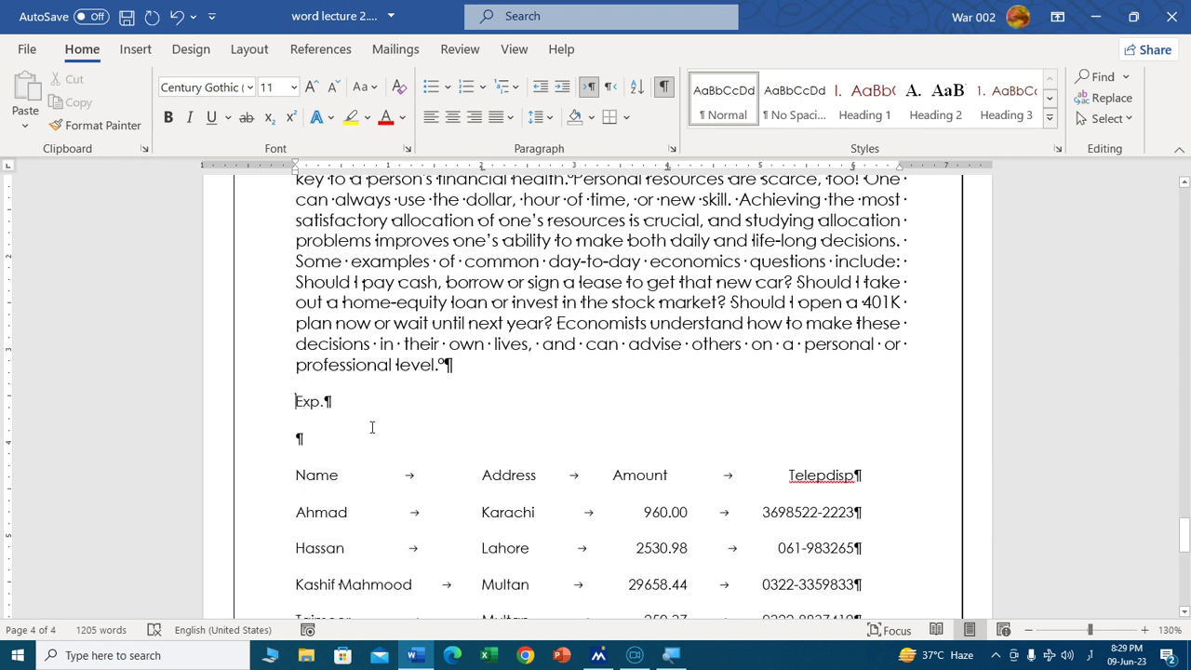
key(ctrl+Return)
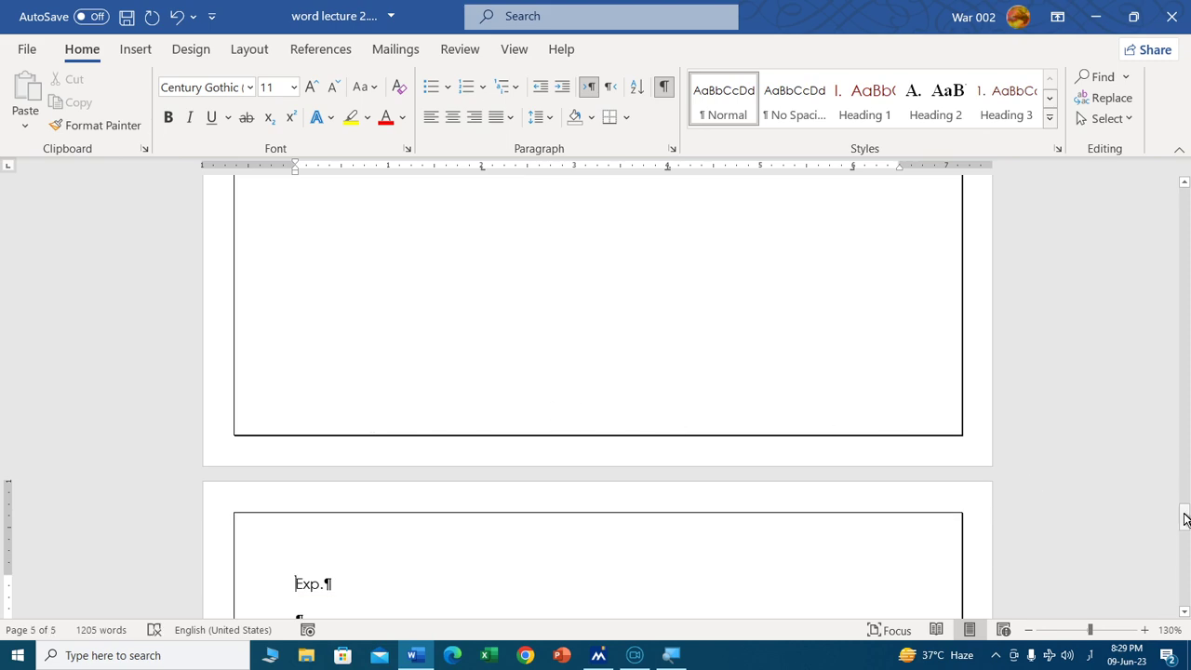
drag(1185, 519, 1162, 467)
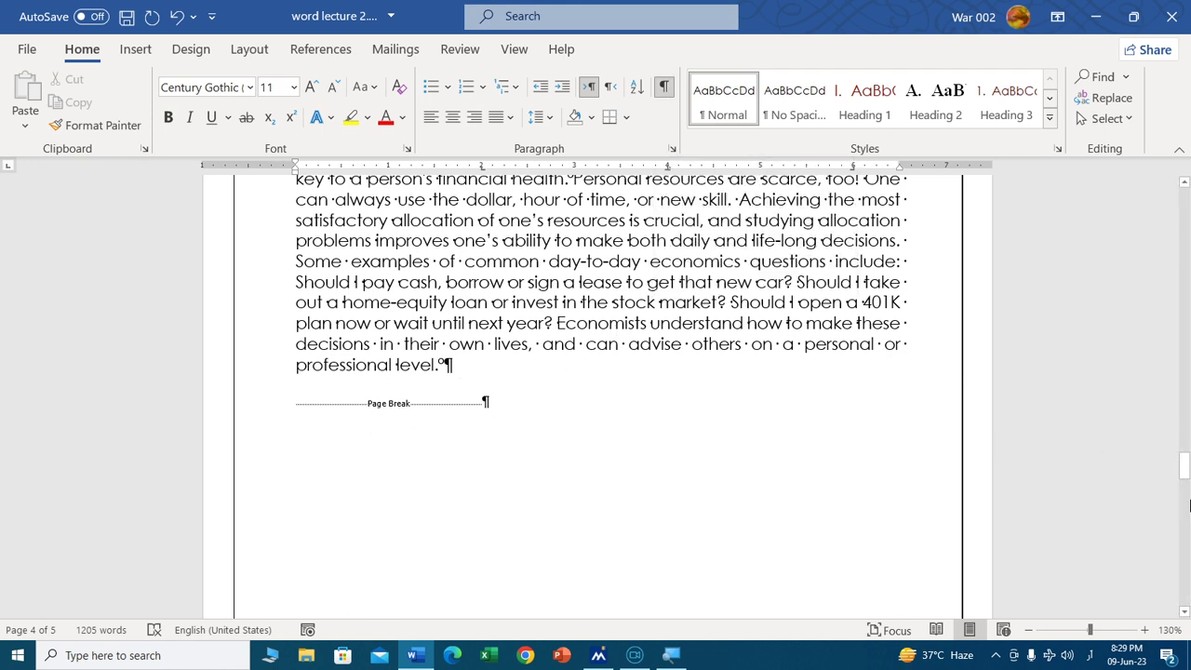
Type a name line in English below 'professional level.' on page 4, then hide formatting marks
drag(1184, 481, 1181, 437)
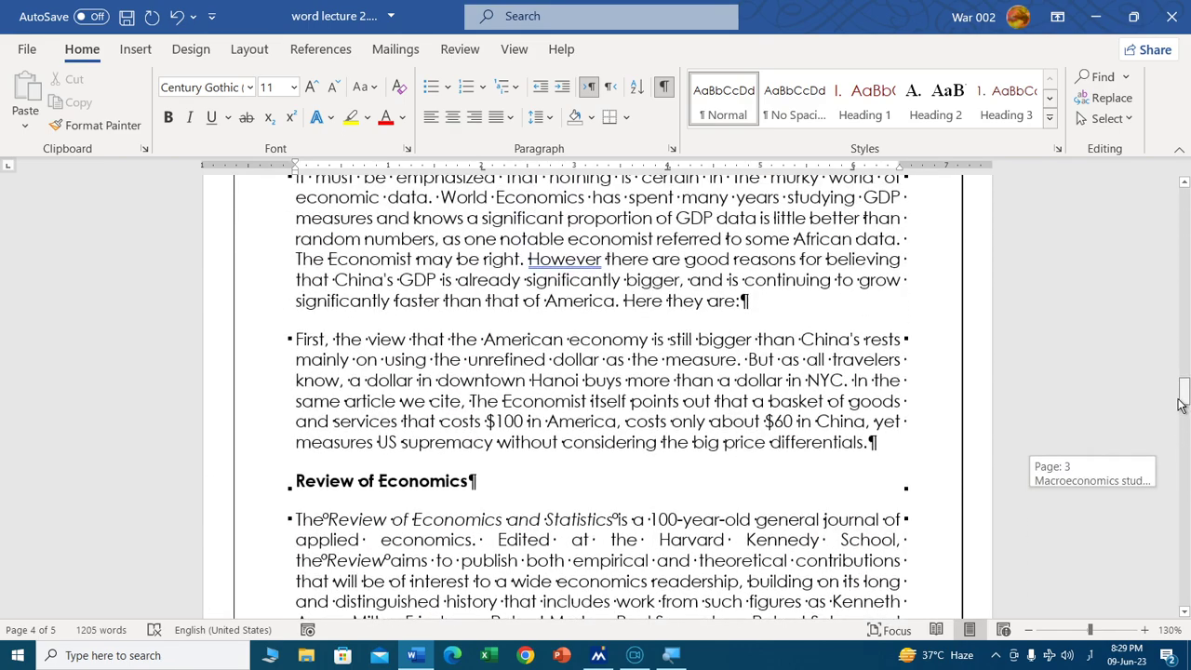
drag(1180, 438, 1182, 476)
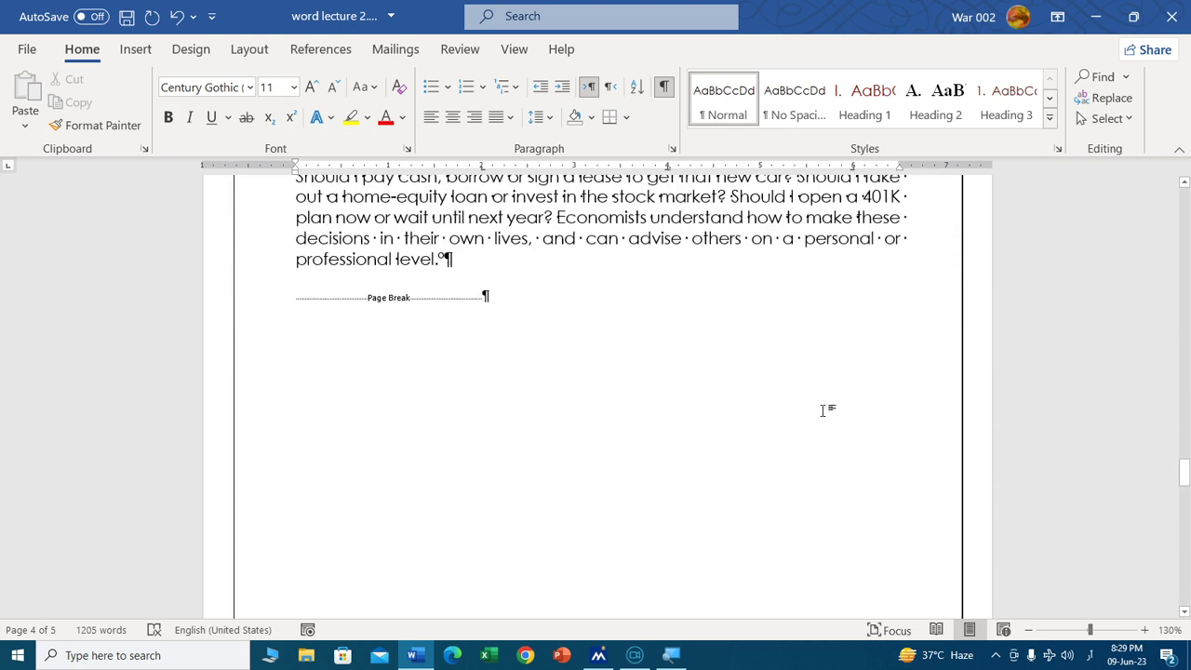
click(488, 268)
key(Return)
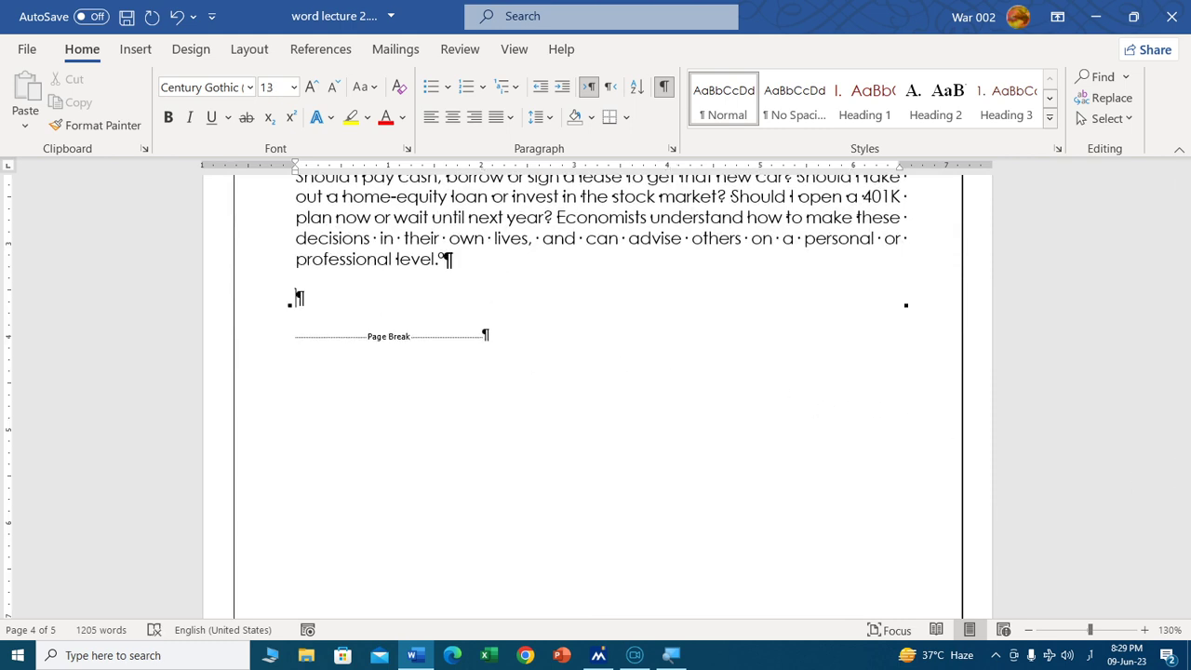
key(alt+shift)
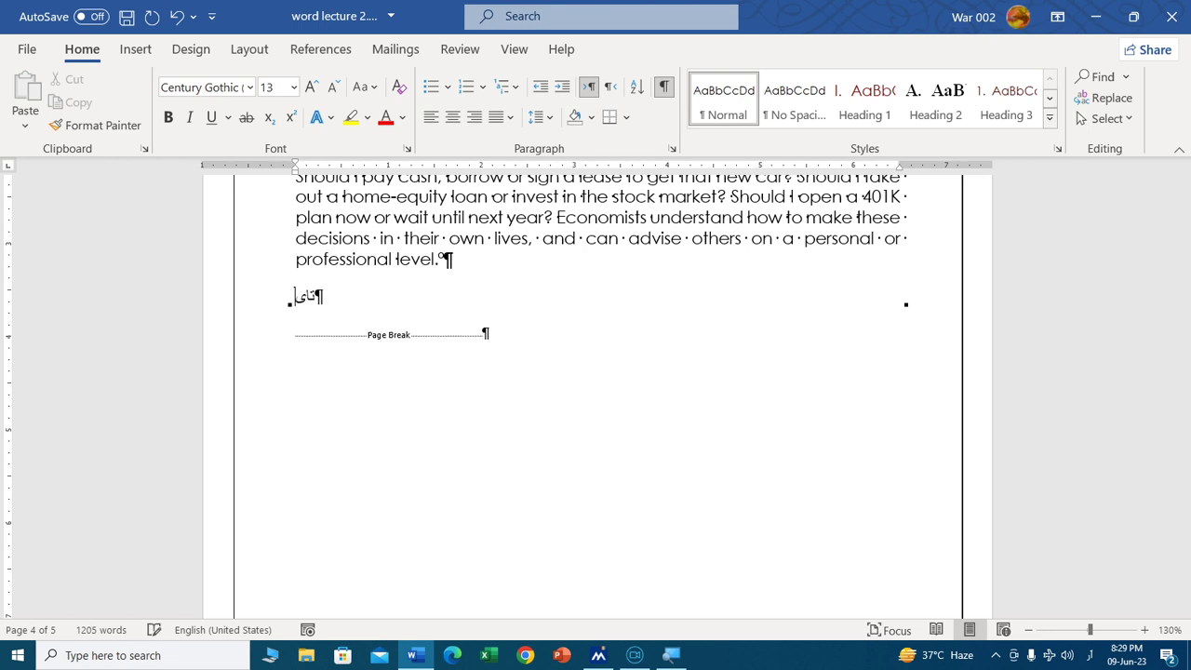
key(alt+shift)
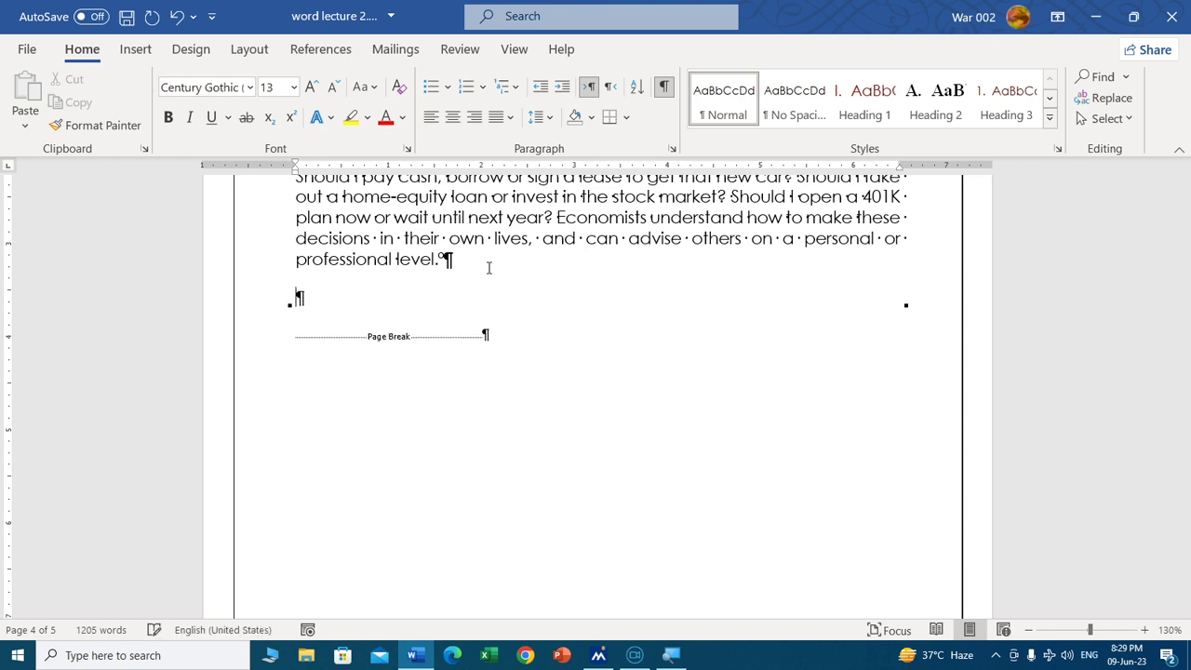
text(Taimoor)
key(Return)
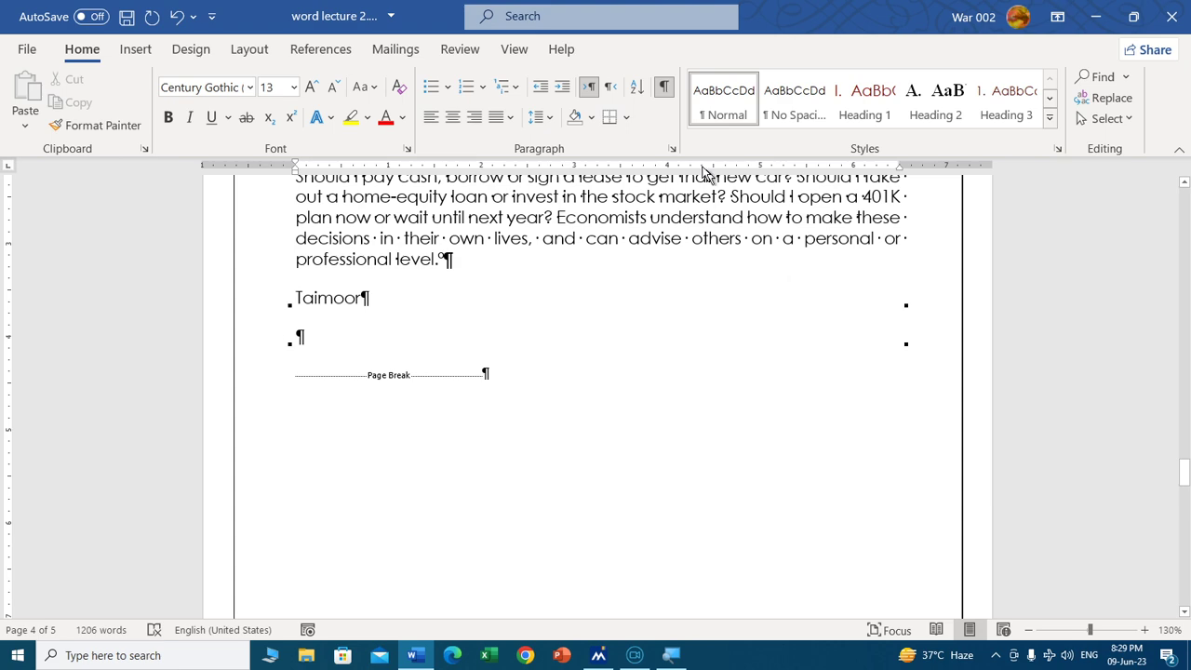
click(664, 87)
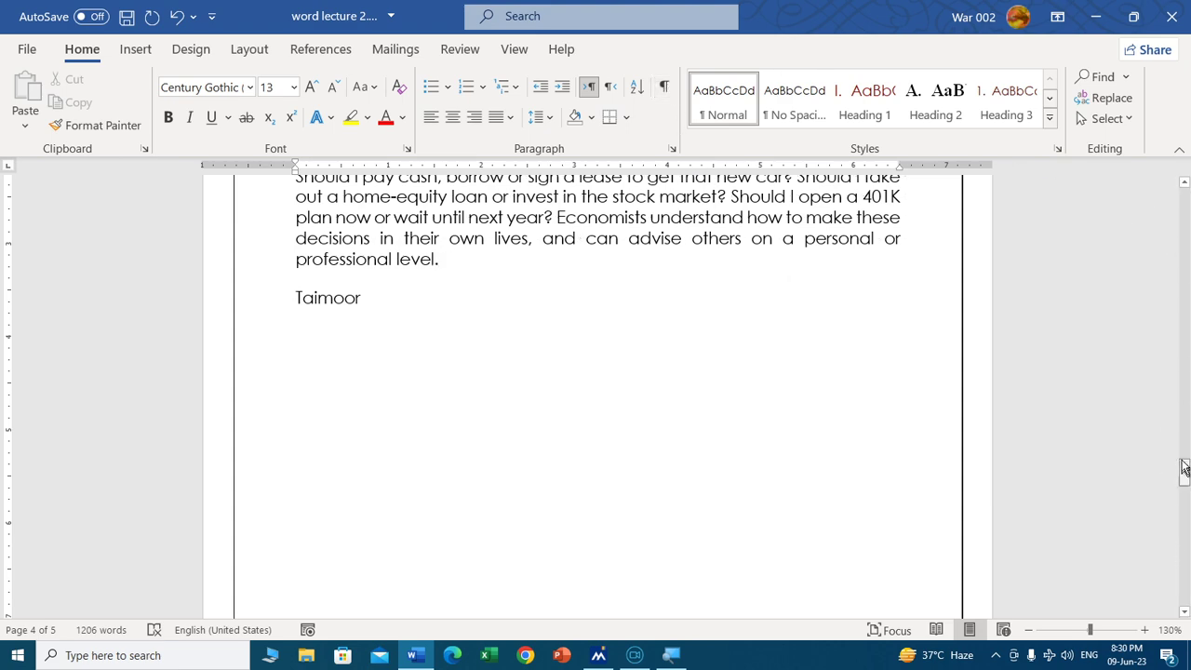
drag(1183, 474, 1178, 194)
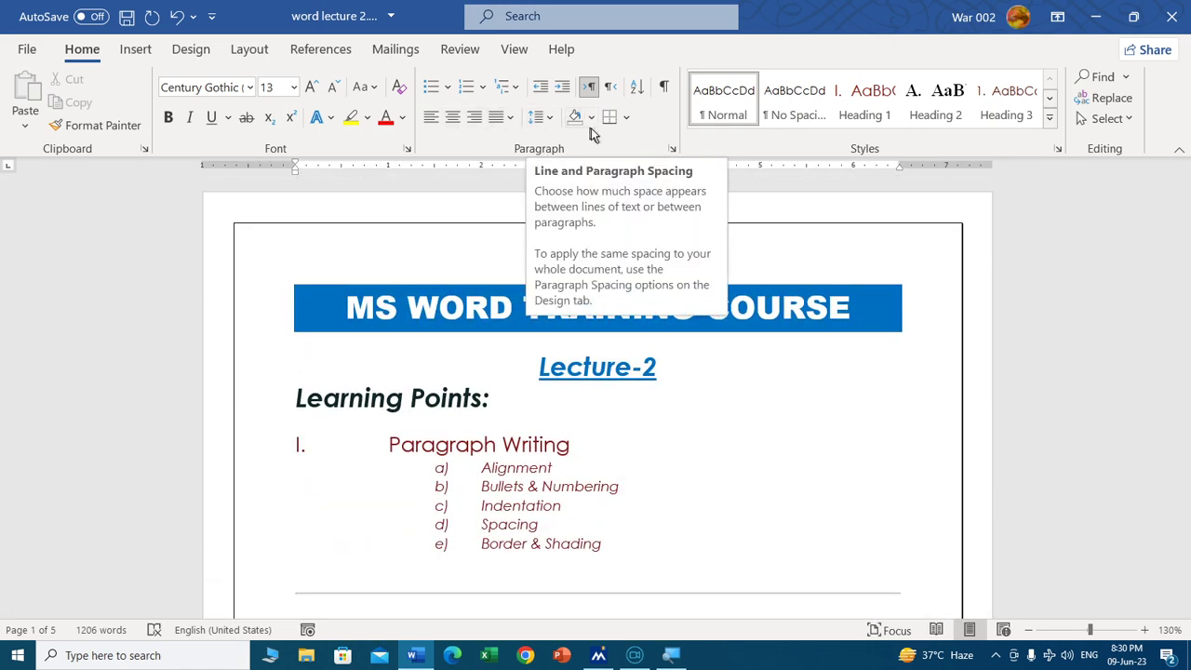
mouse_move(479, 445)
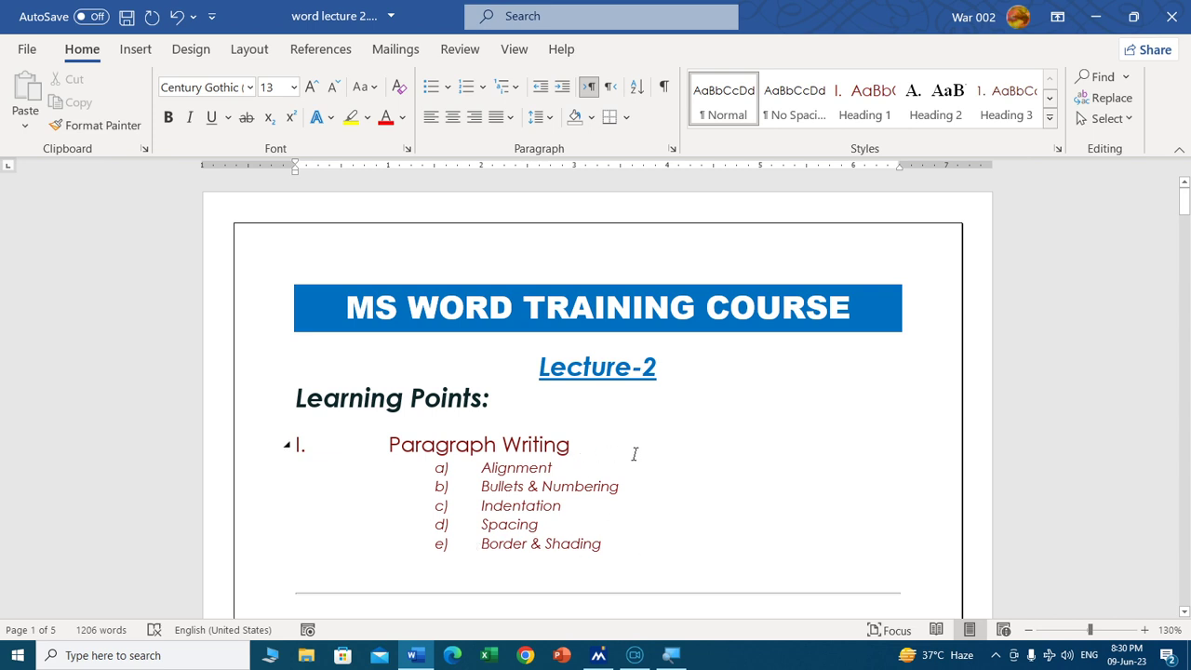
Select Learning Points:, try All Borders then No Border, and open Borders and Shading
triple_click(367, 406)
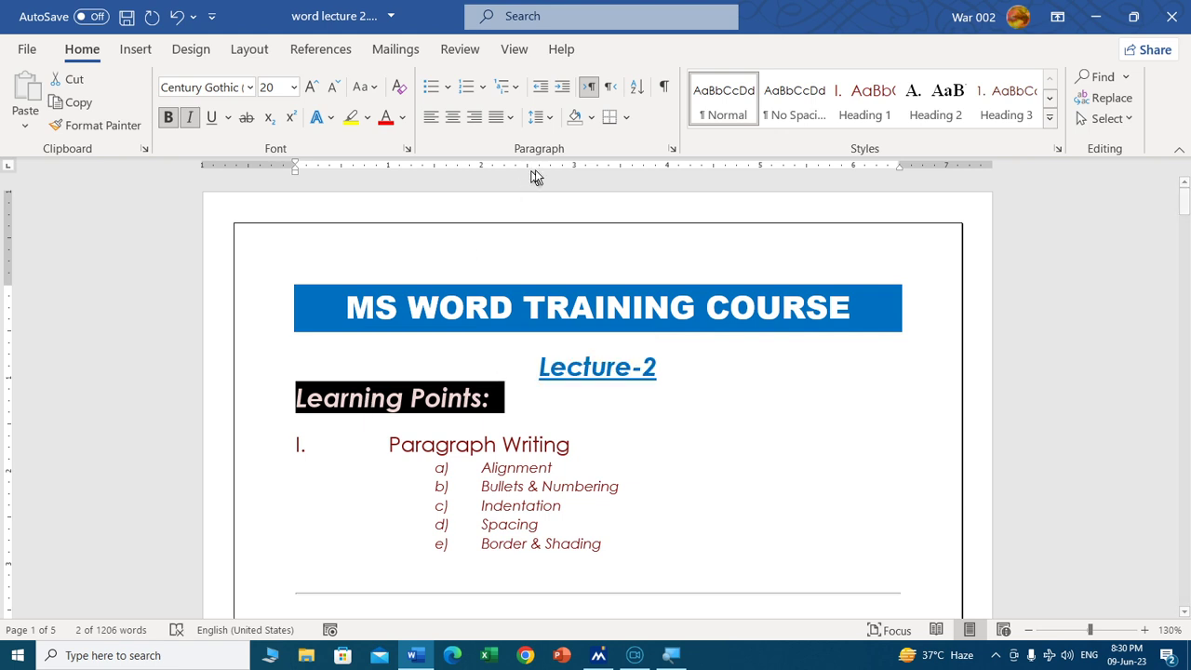
click(627, 117)
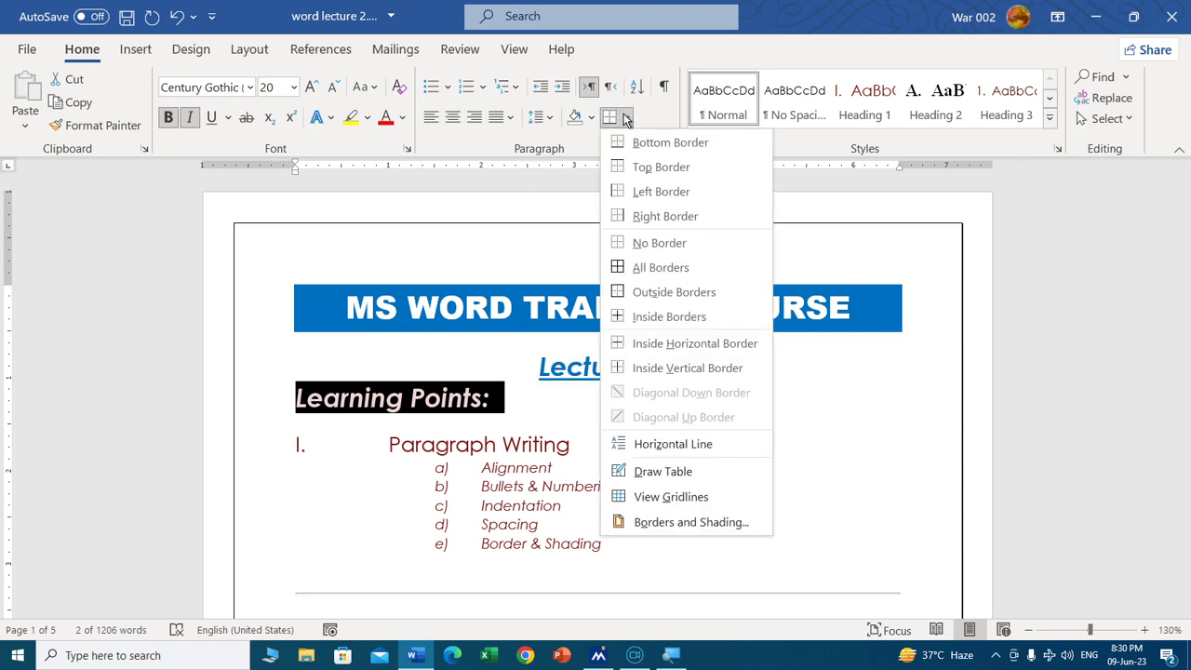
click(672, 268)
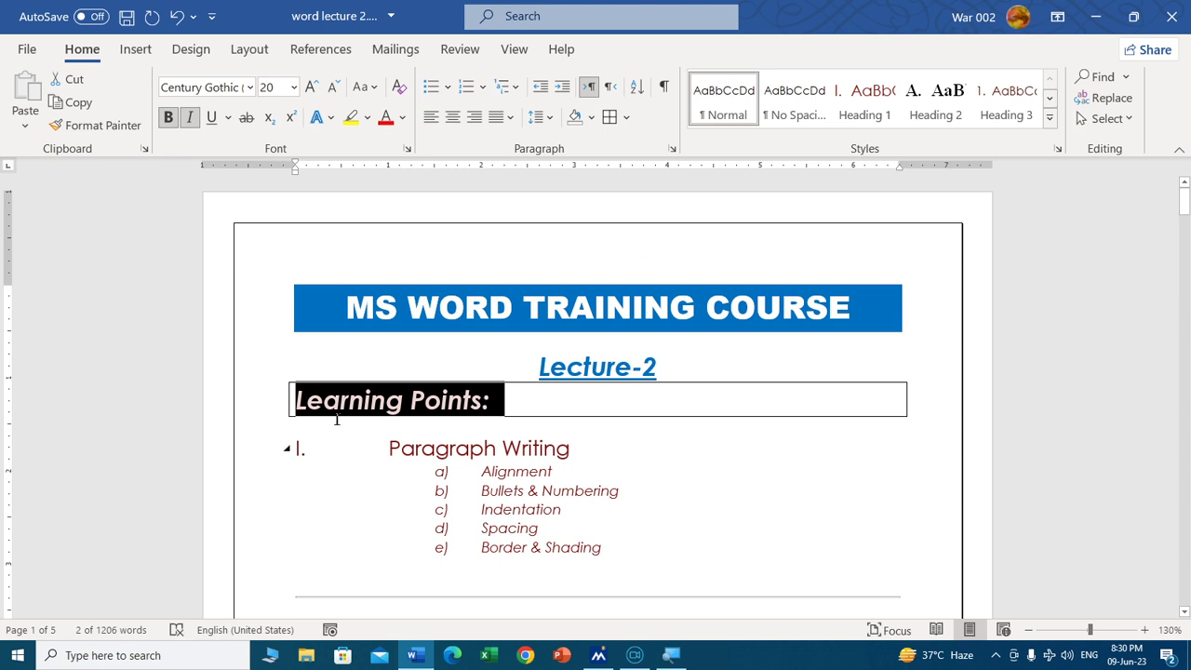
click(627, 117)
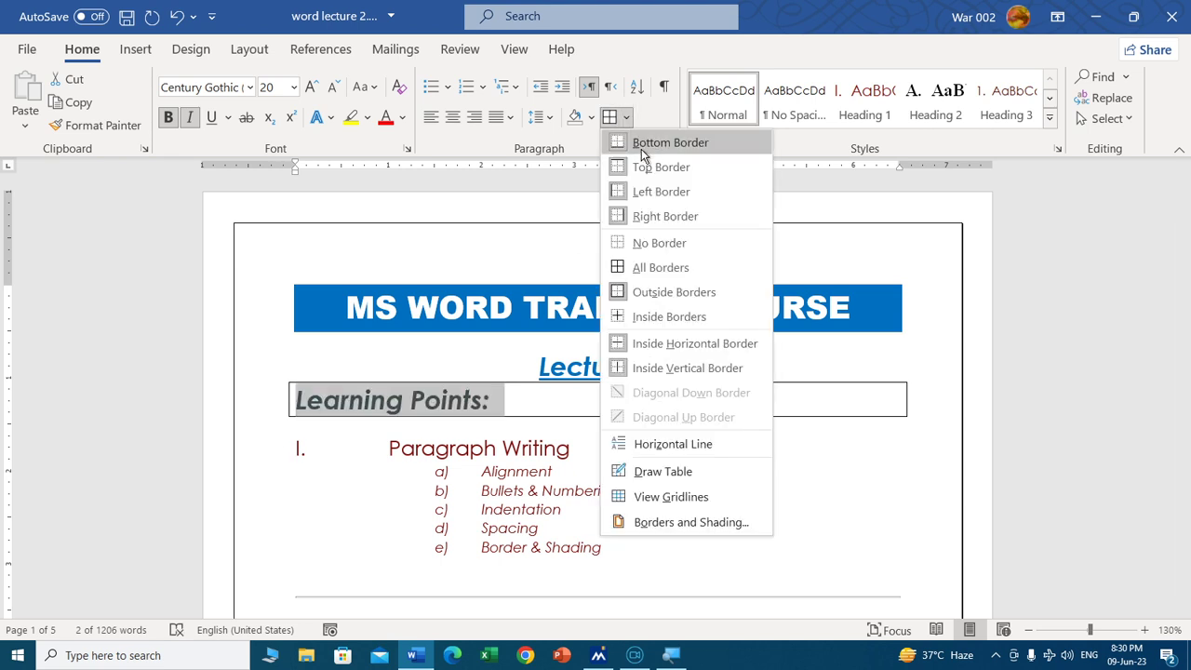
click(618, 242)
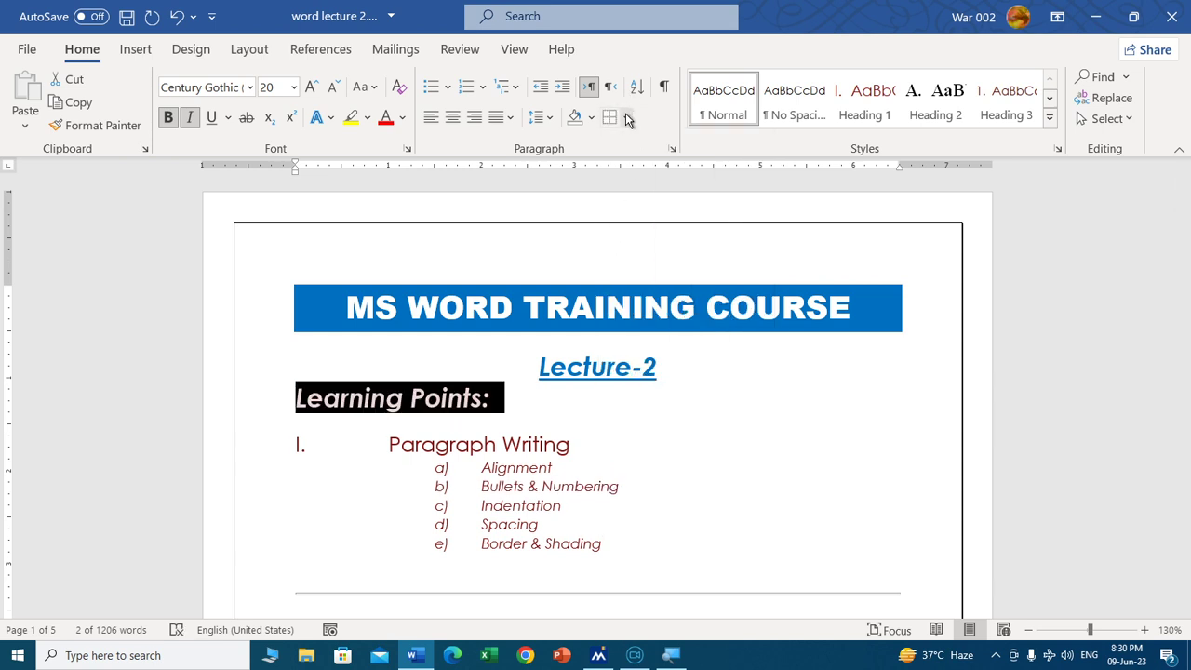
click(627, 117)
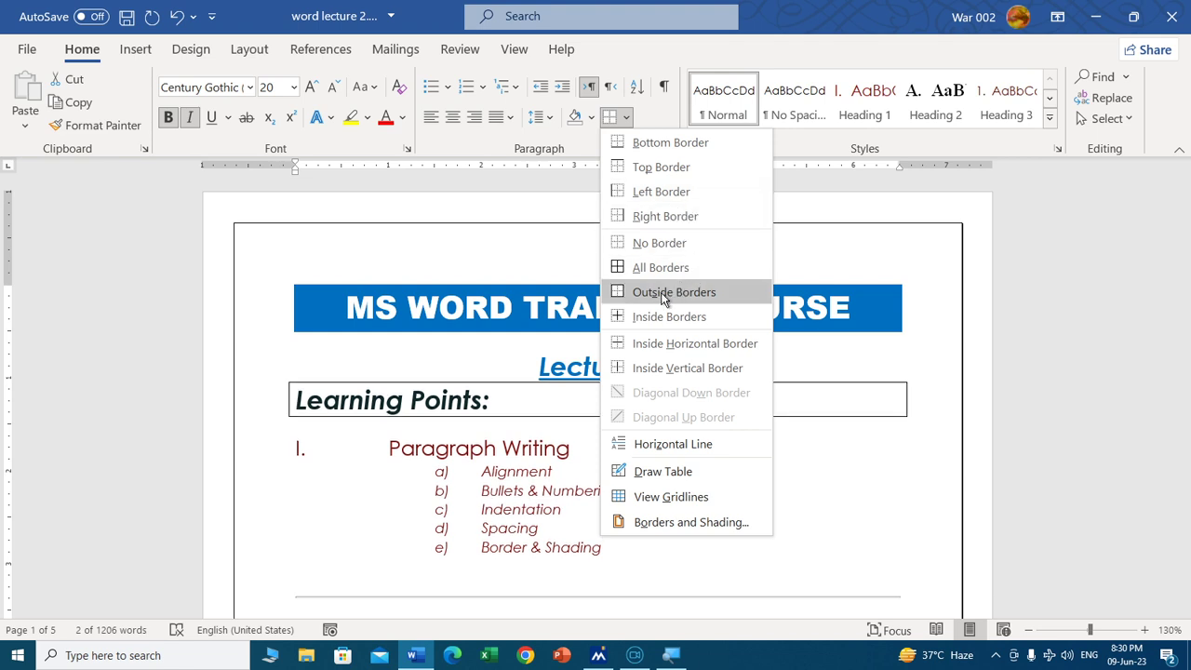
key(Escape)
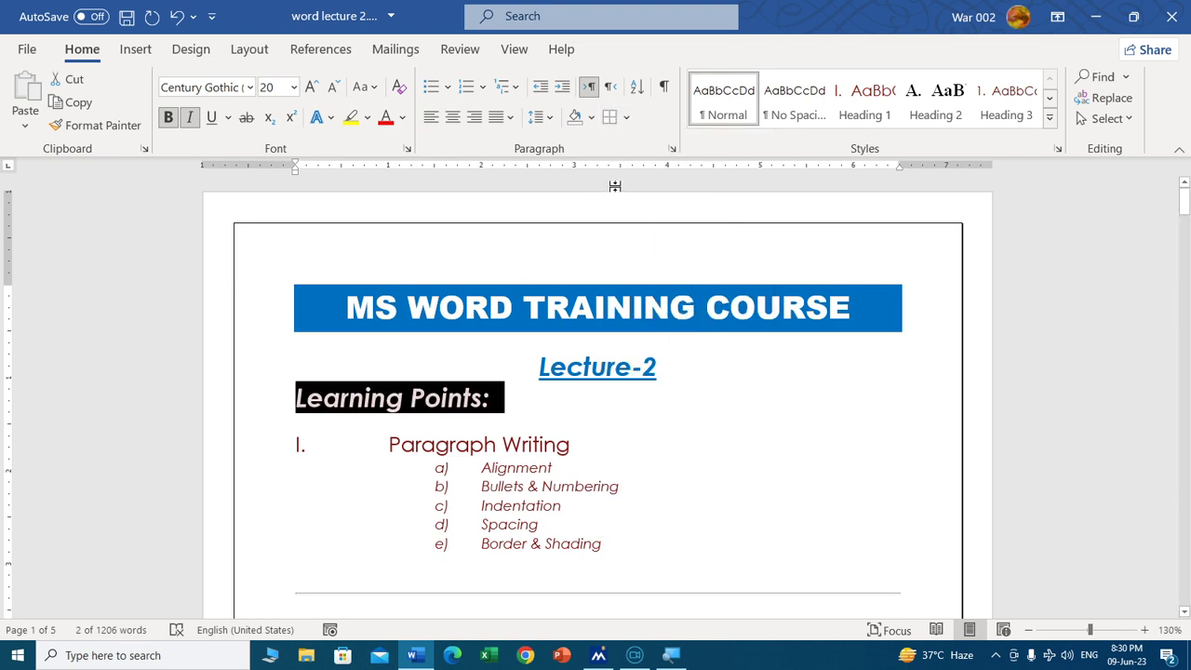
click(626, 119)
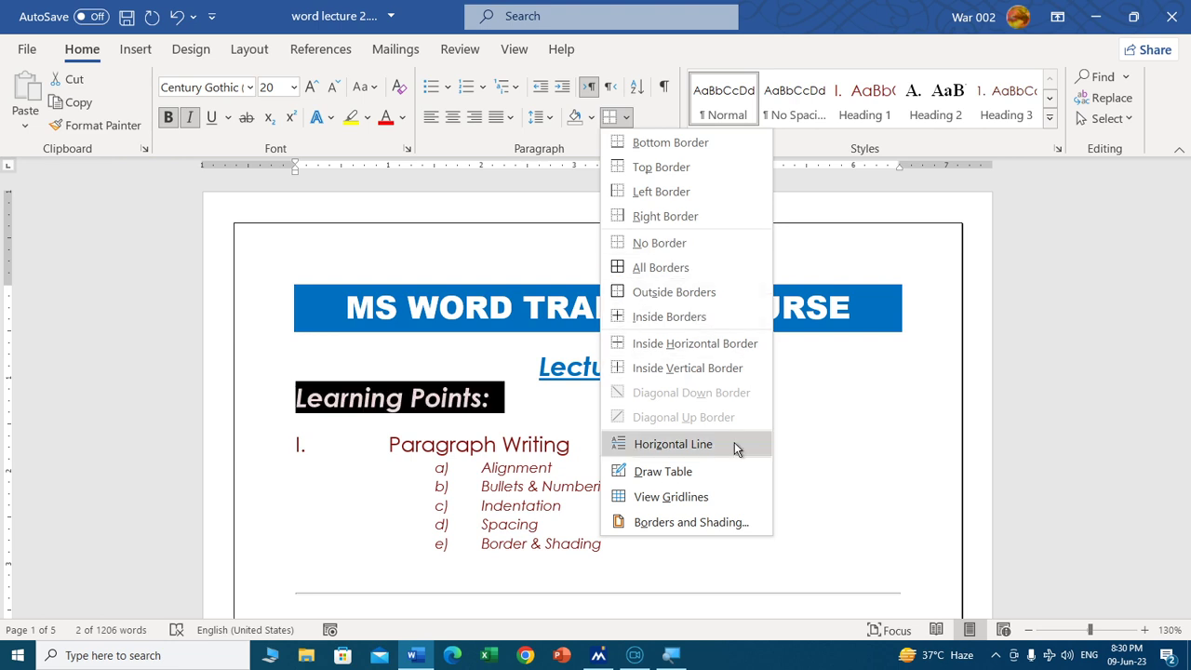
click(745, 523)
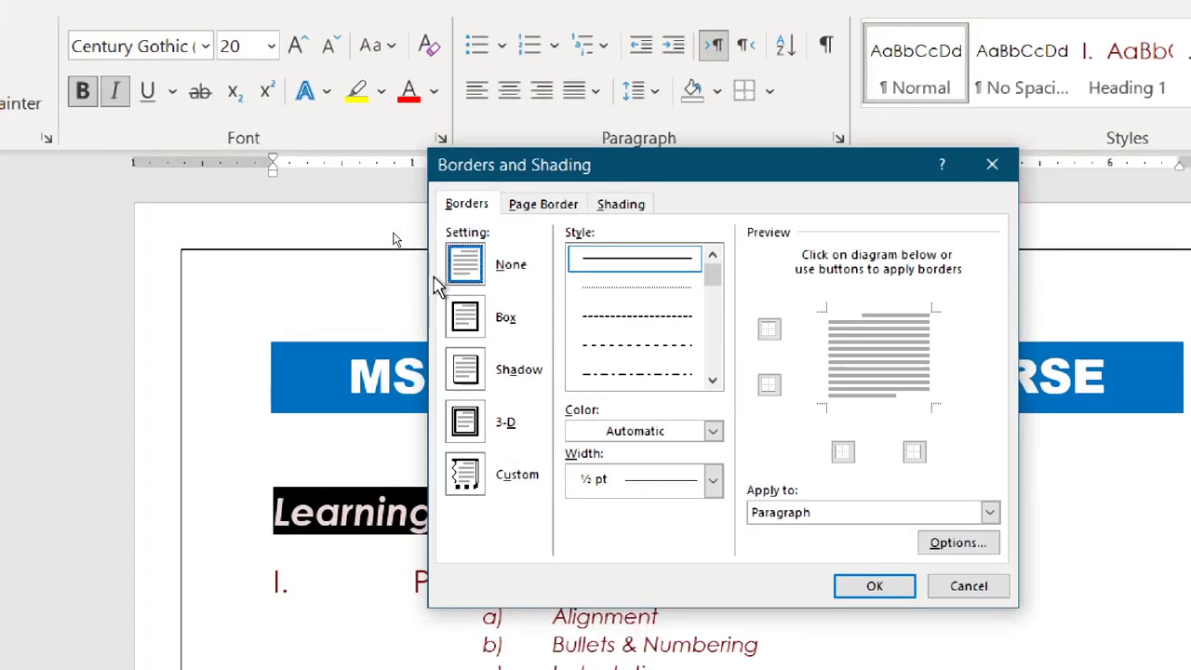
Choose the Shadow setting, double-line style, red colour and ½ pt width, and apply it
click(470, 321)
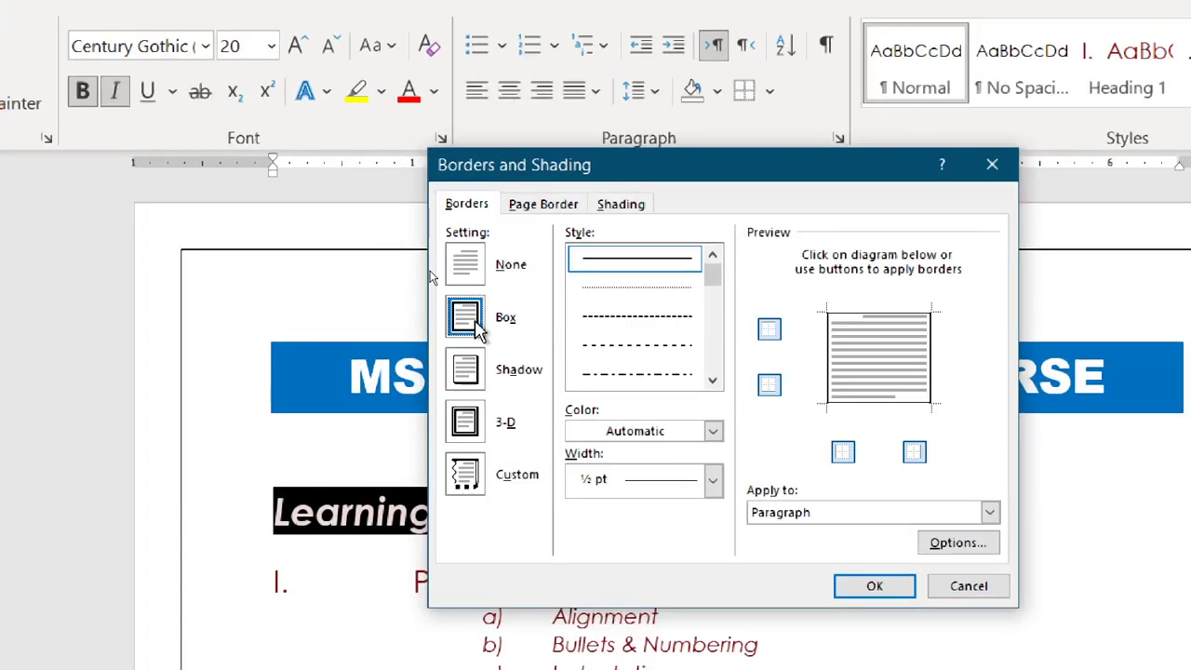
click(465, 371)
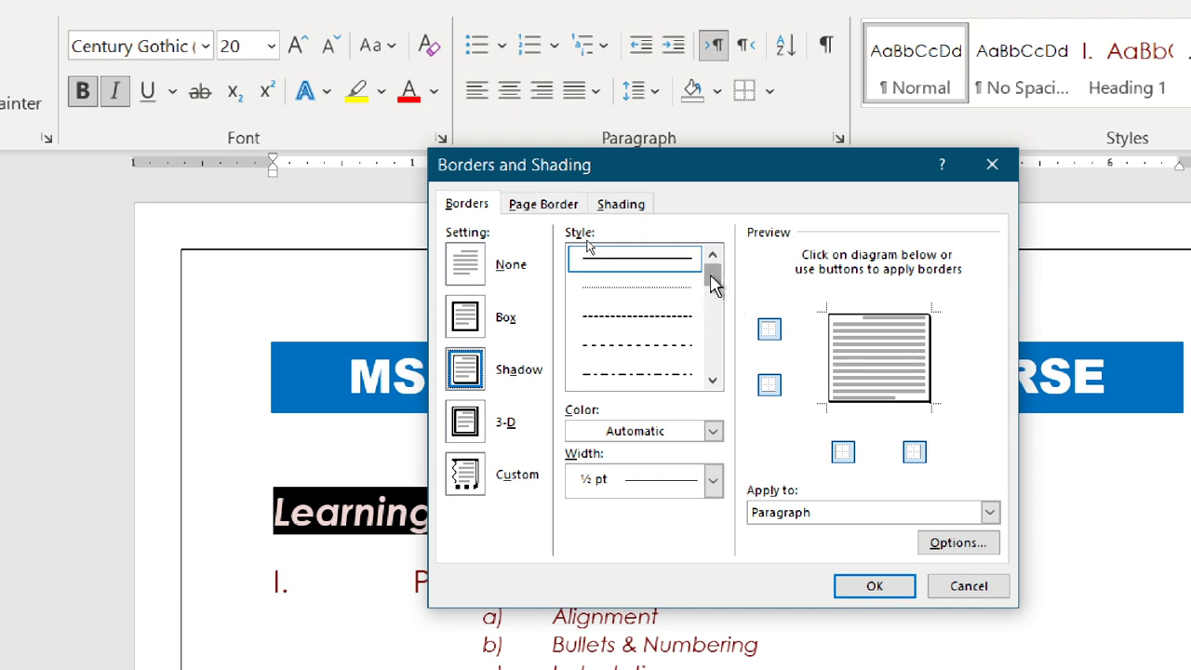
drag(713, 278, 713, 300)
click(657, 352)
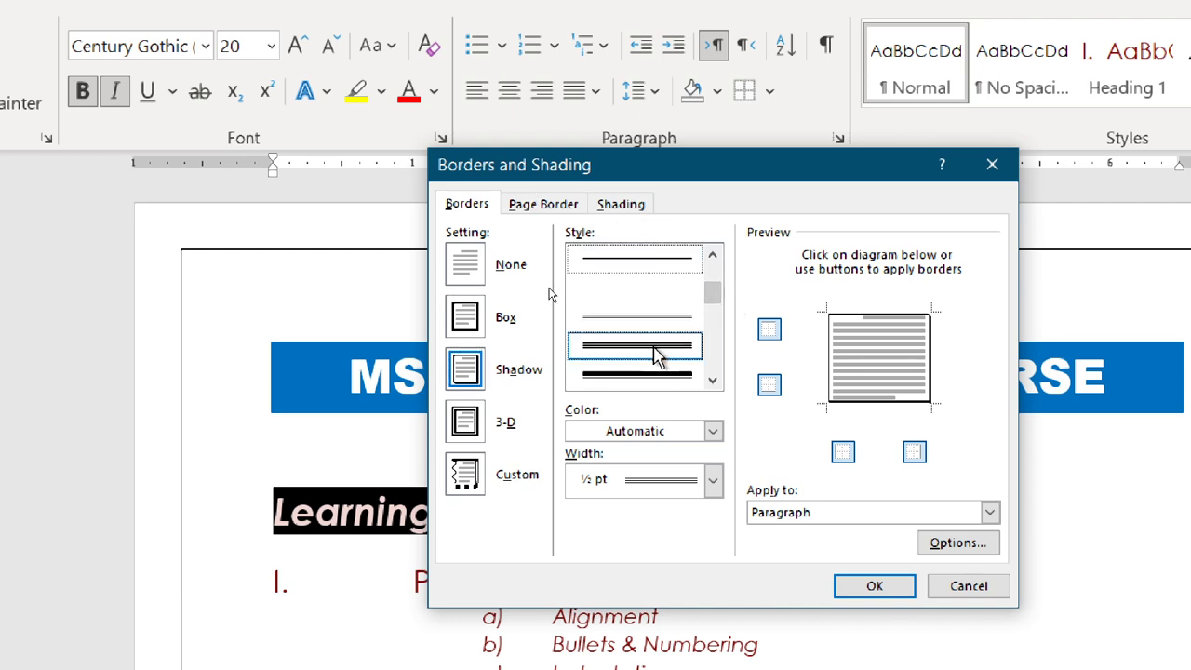
click(714, 431)
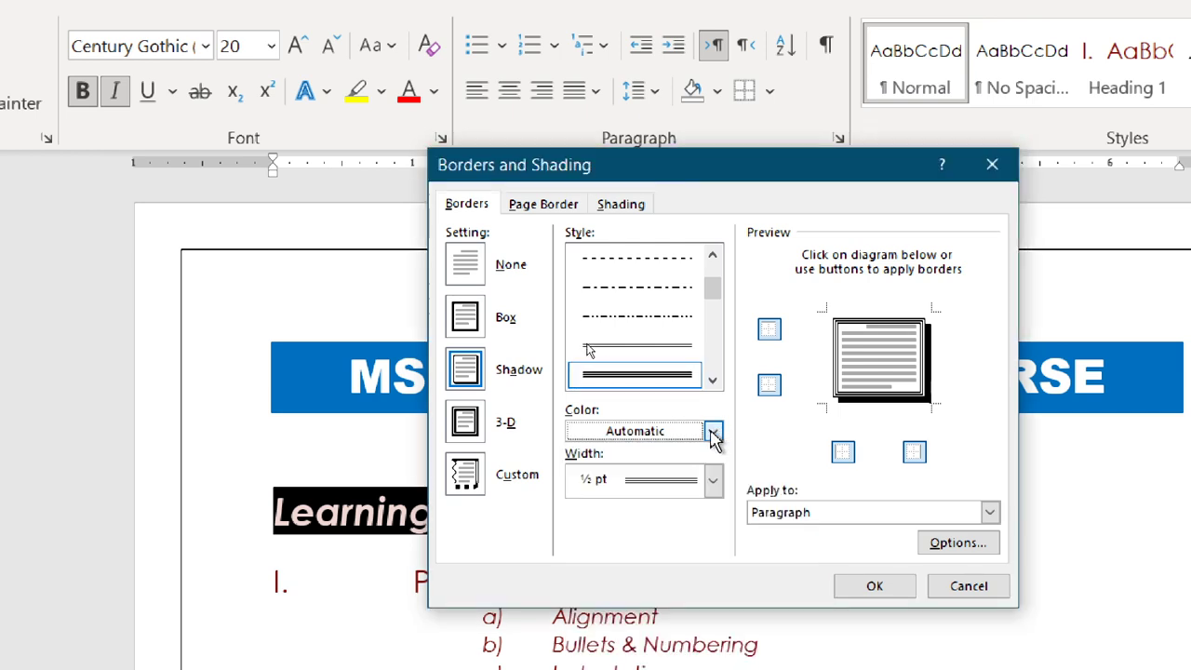
click(713, 431)
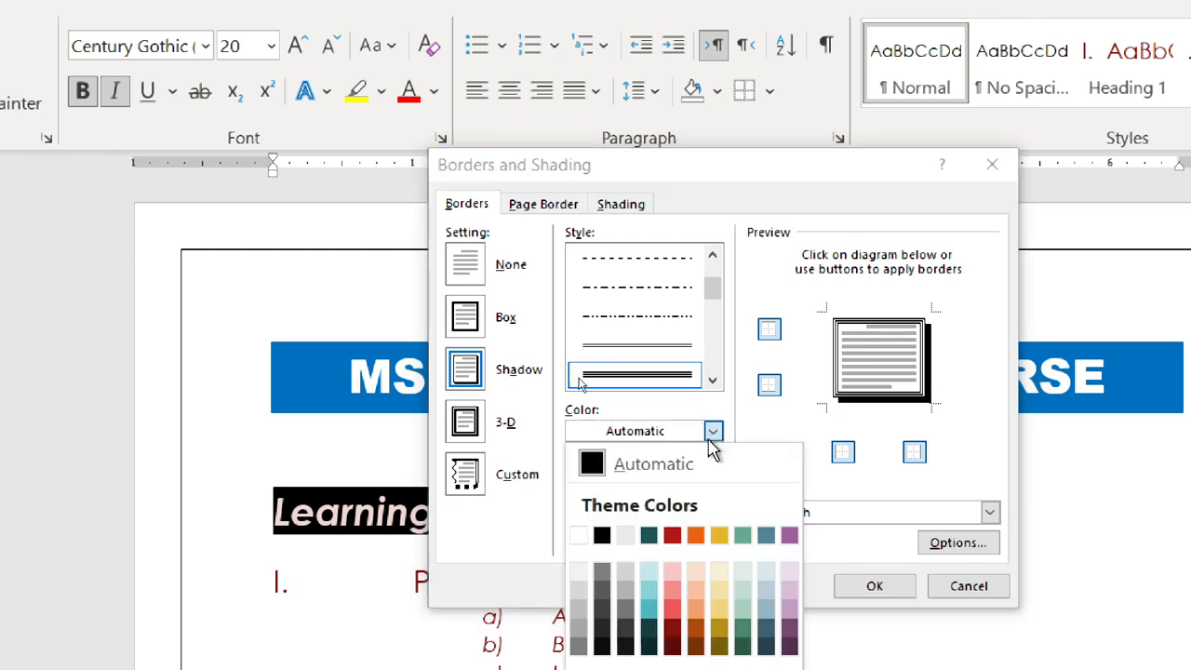
click(672, 607)
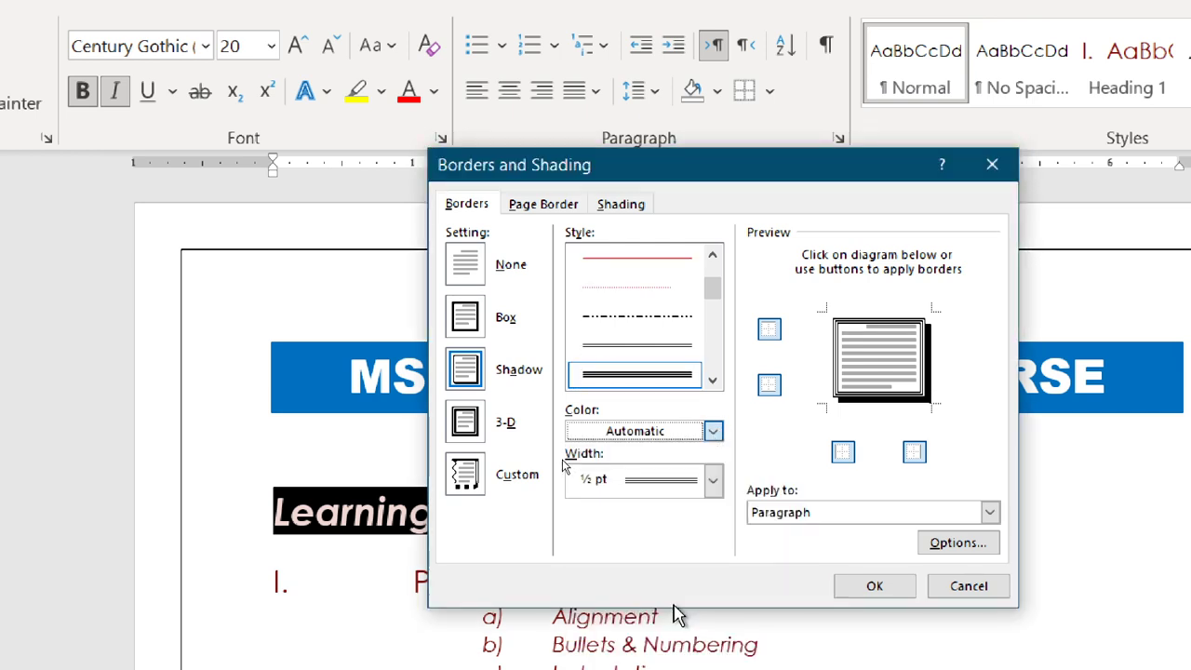
click(714, 490)
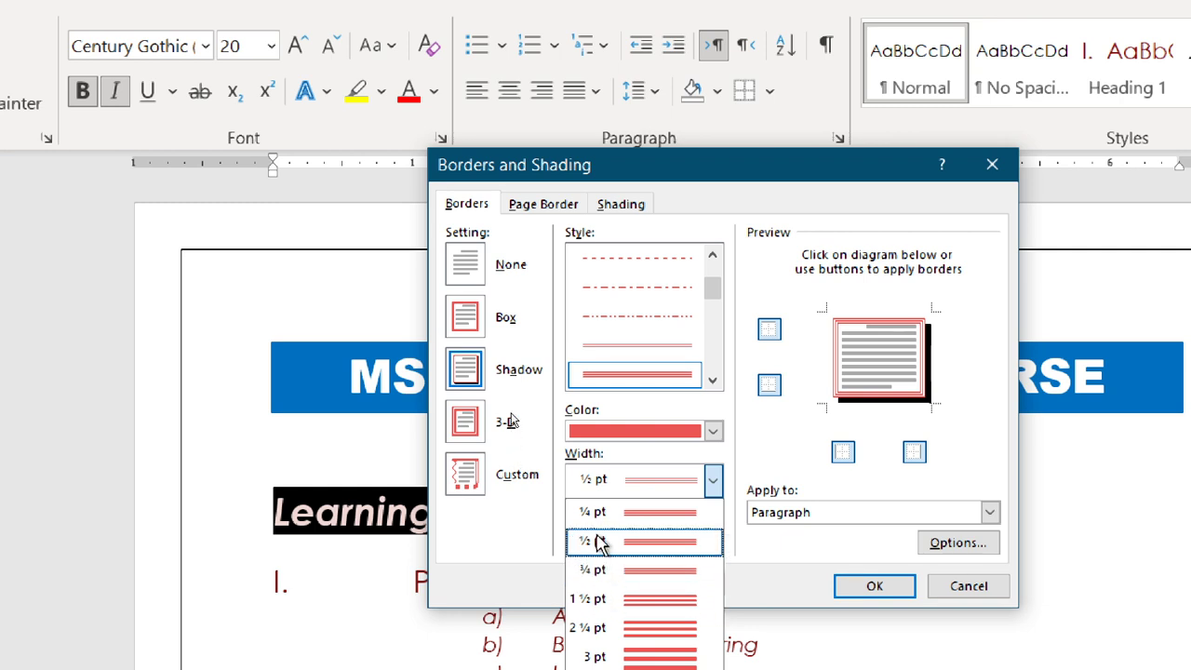
click(600, 545)
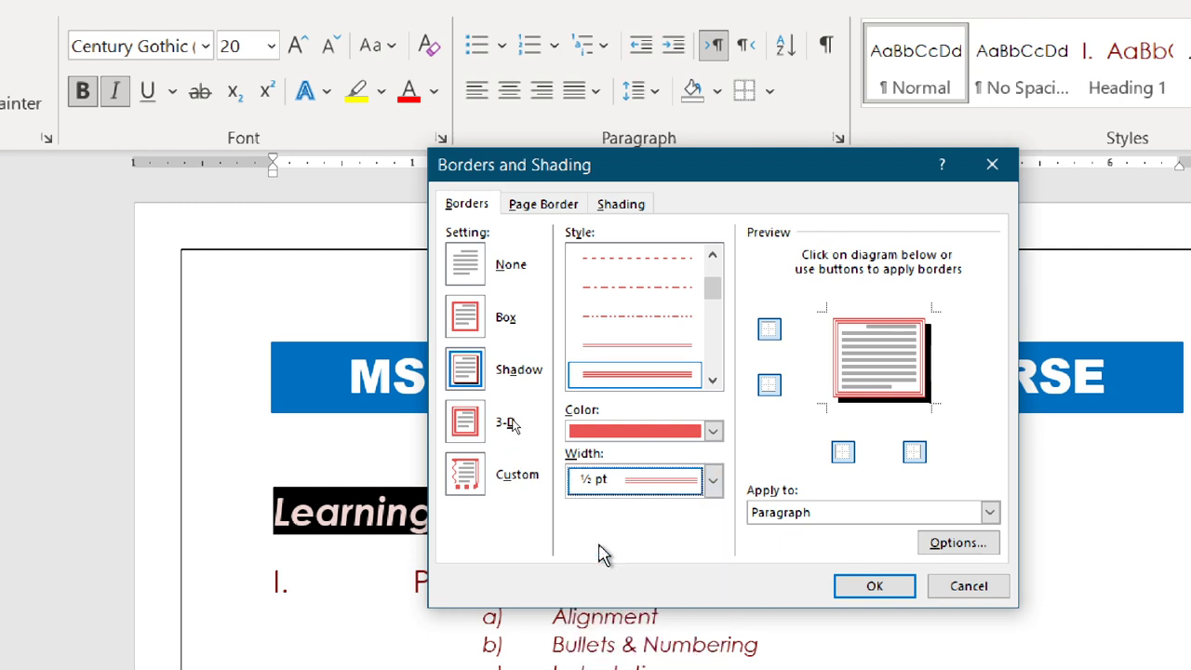
click(880, 586)
click(791, 581)
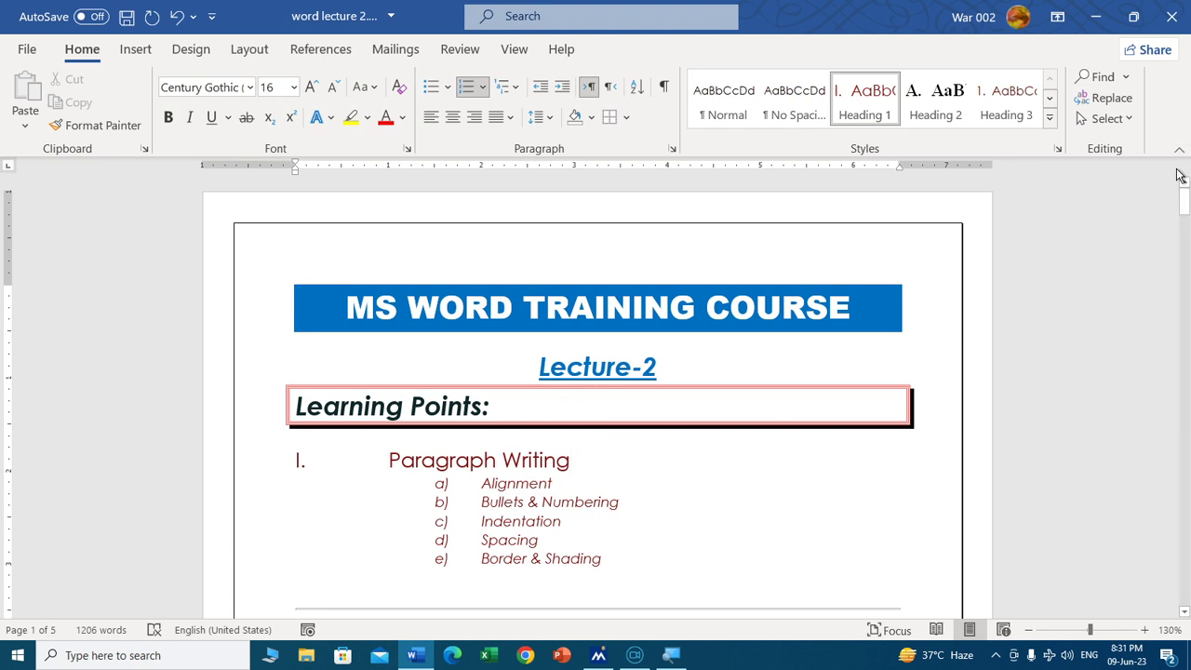
Scroll to the shortcut table and select the whole 'Shortcut Keys Used:' heading
drag(1186, 199, 1183, 295)
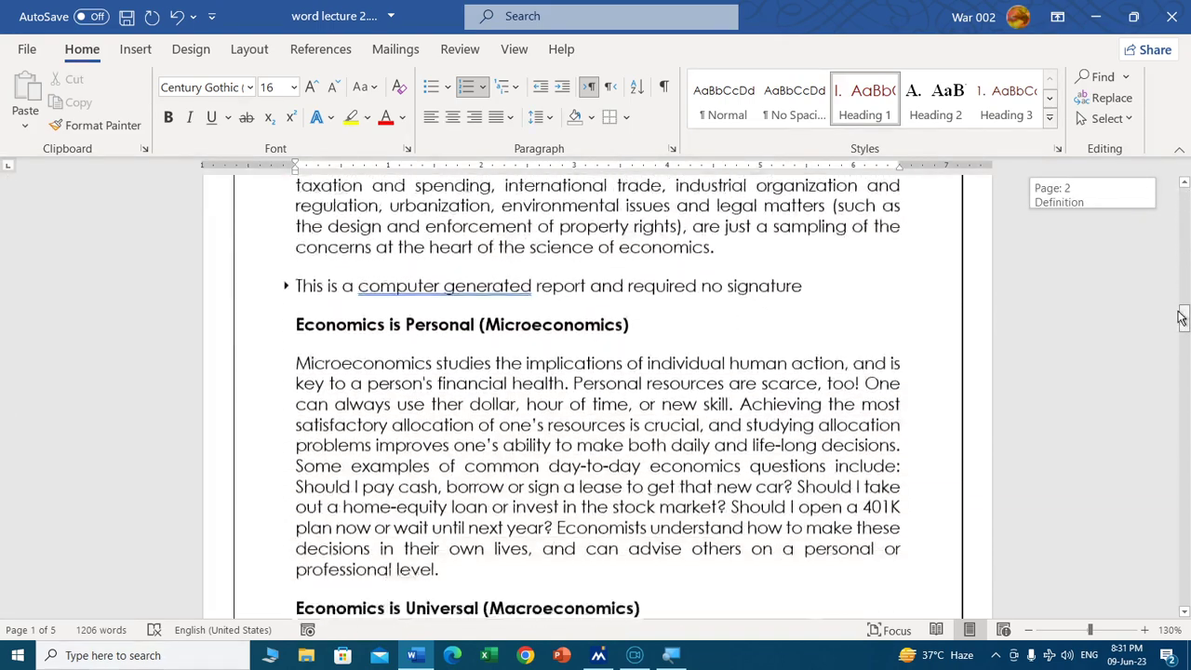
drag(1183, 295, 1184, 223)
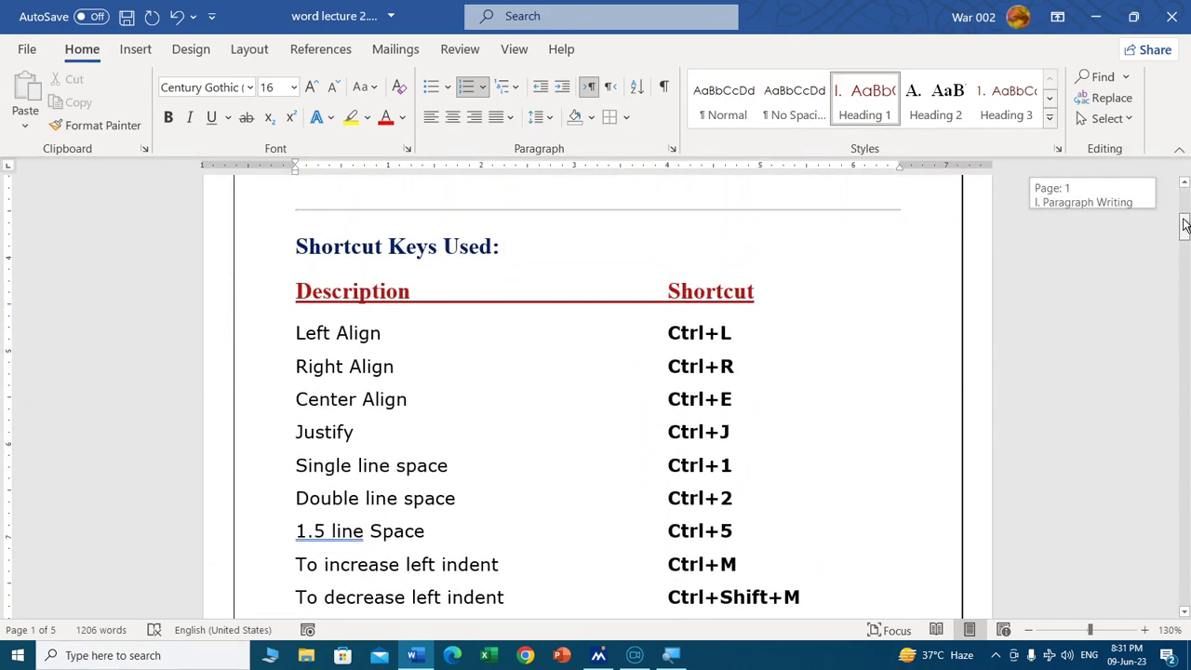
mouse_move(298, 252)
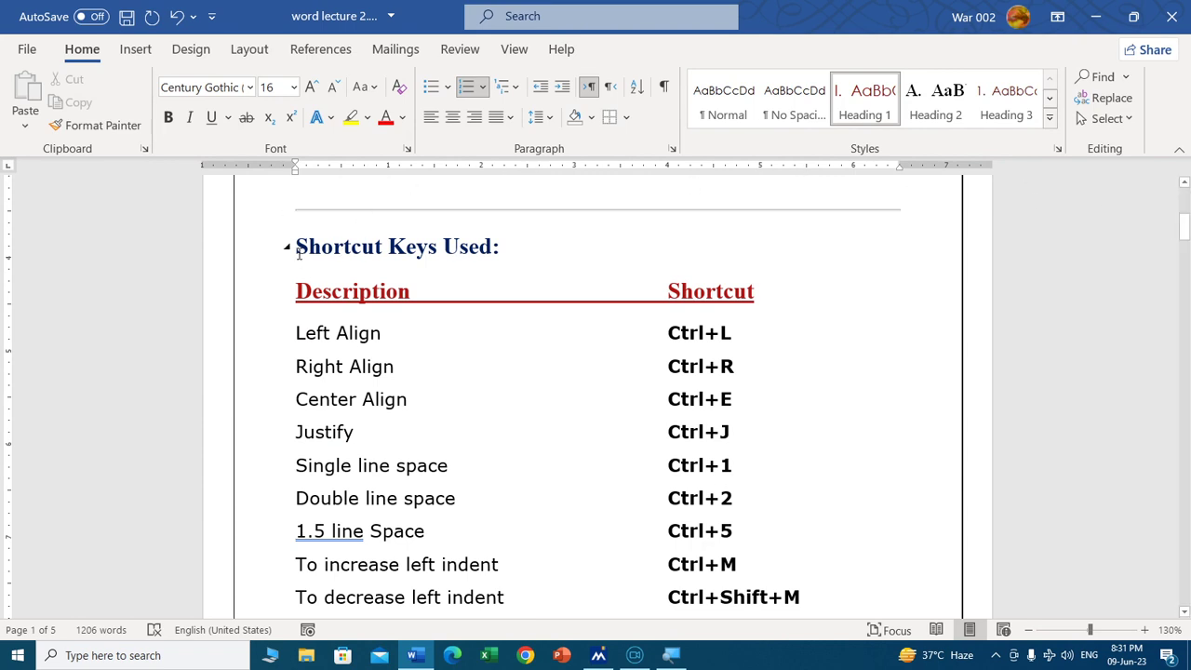
drag(296, 249, 492, 251)
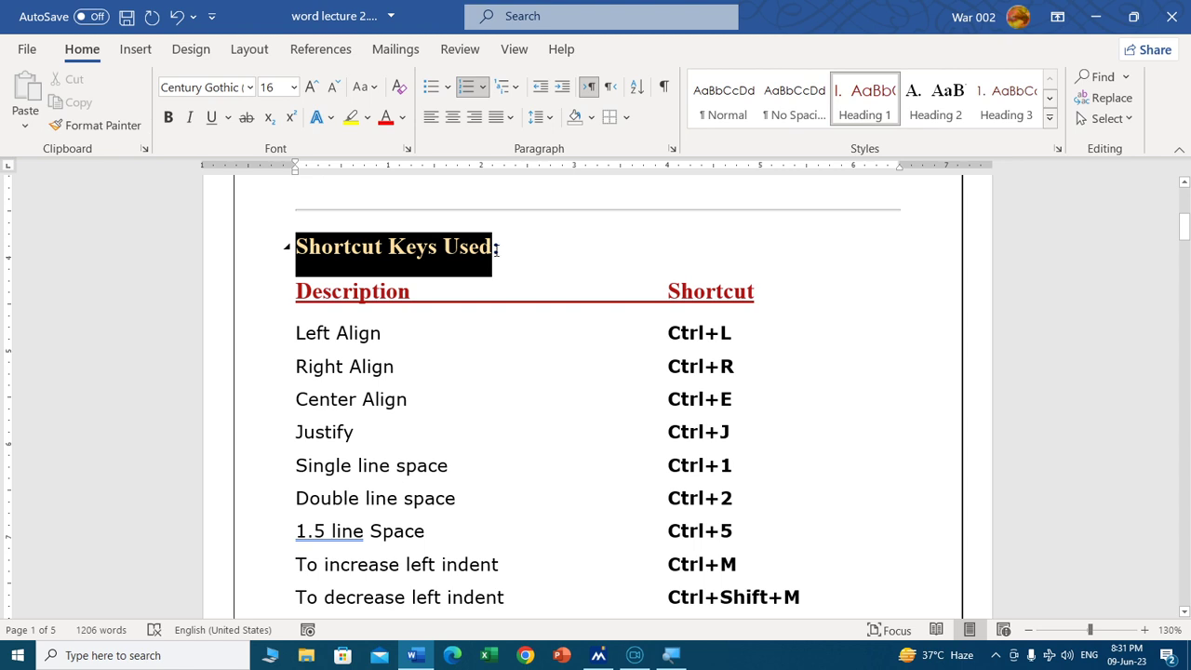
drag(497, 249, 507, 252)
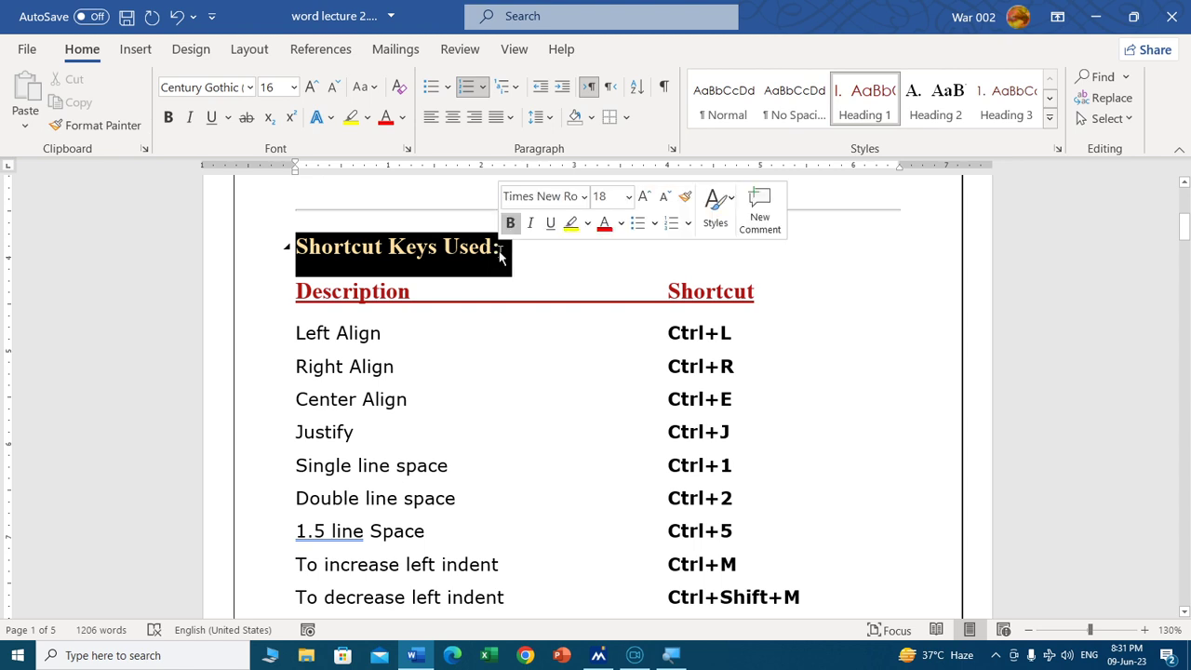
click(330, 119)
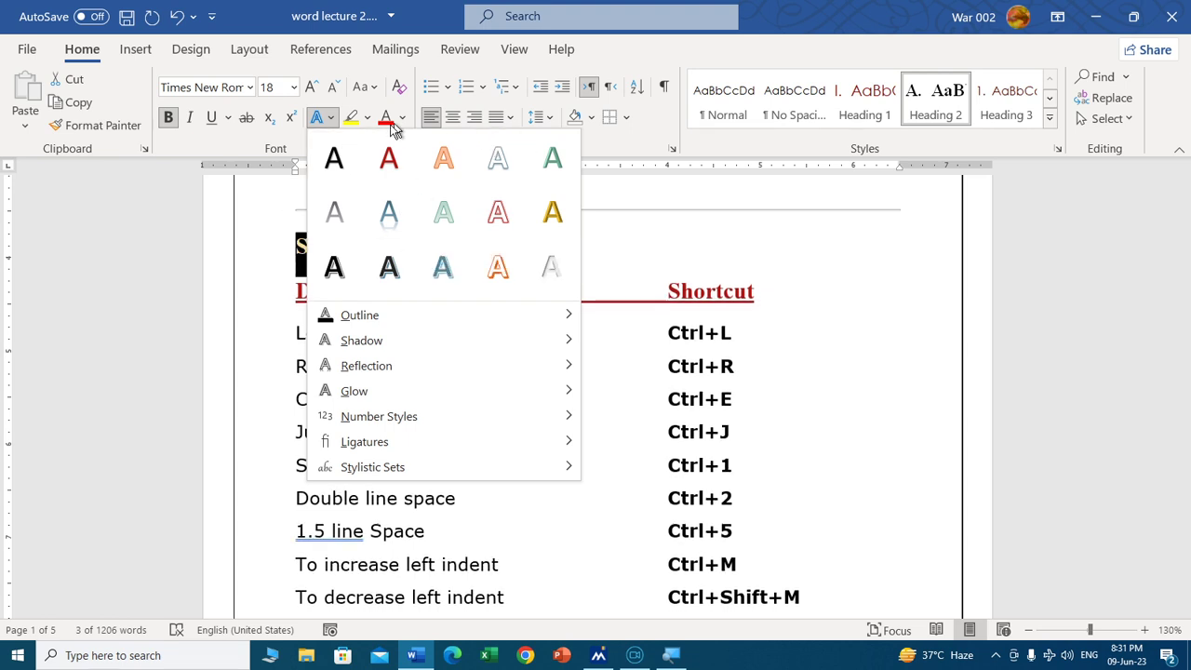
Highlight the heading bright green, try turquoise, then set the highlighter to No Color
click(367, 118)
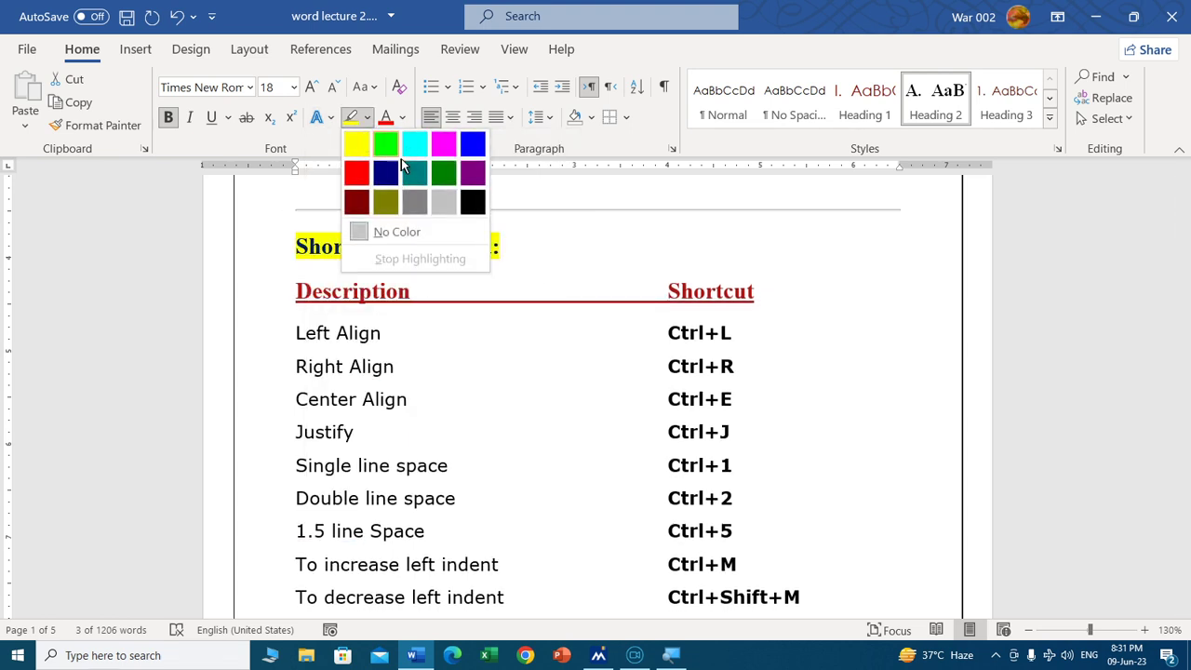
click(381, 137)
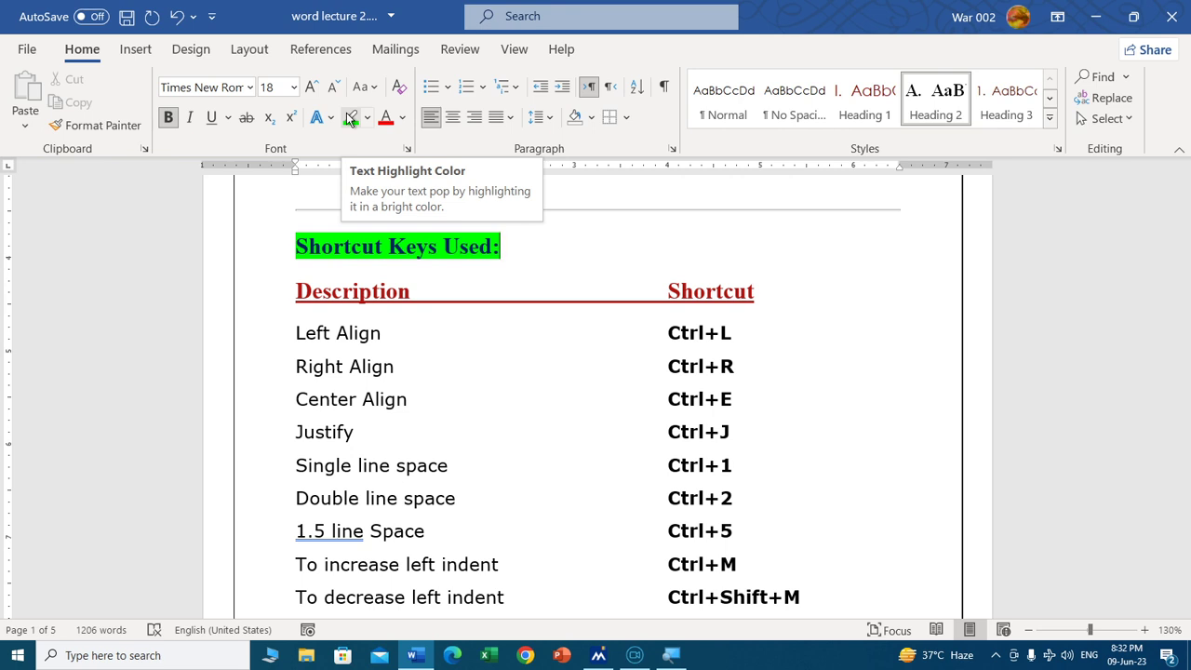
click(367, 117)
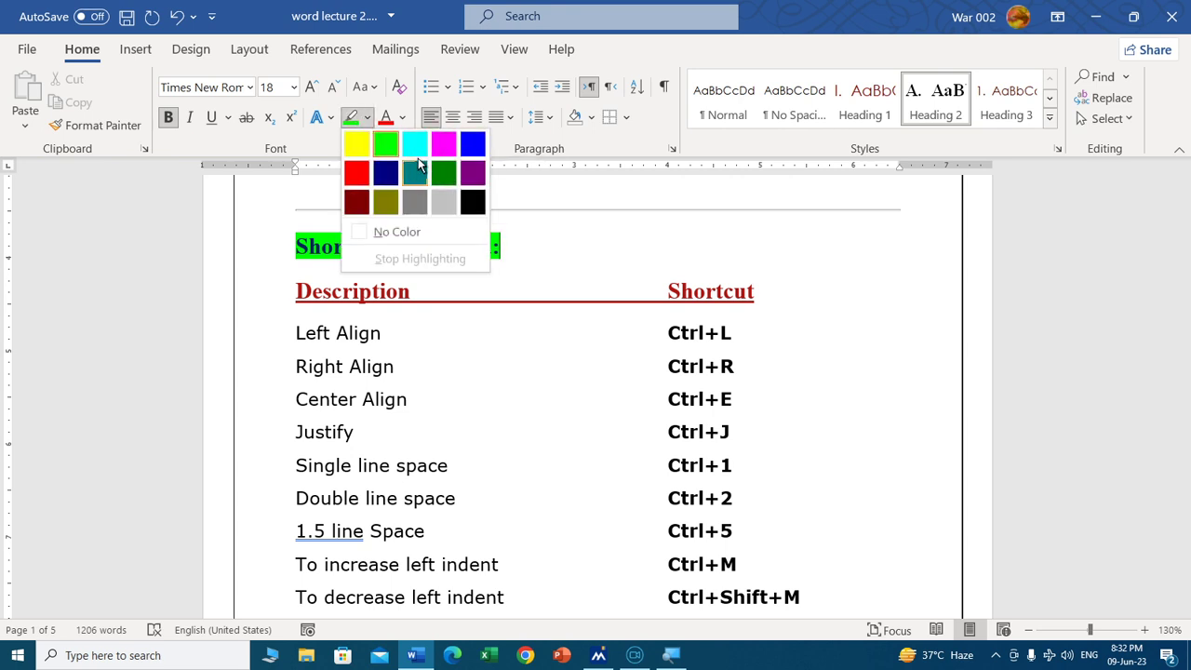
click(415, 143)
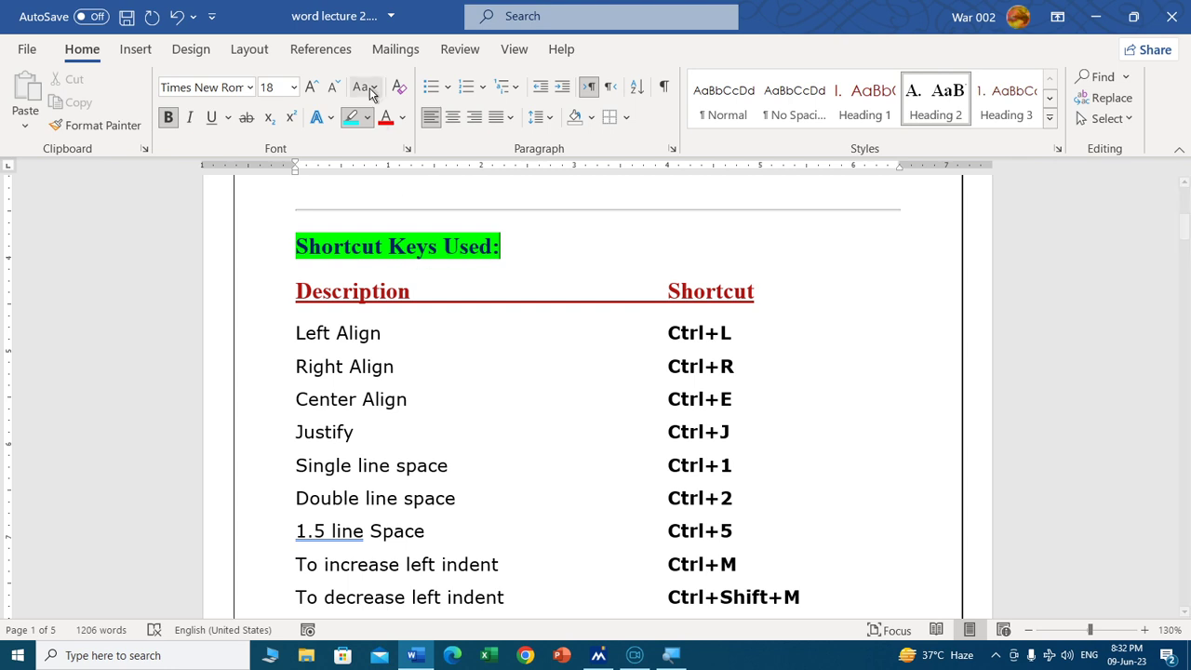
click(368, 117)
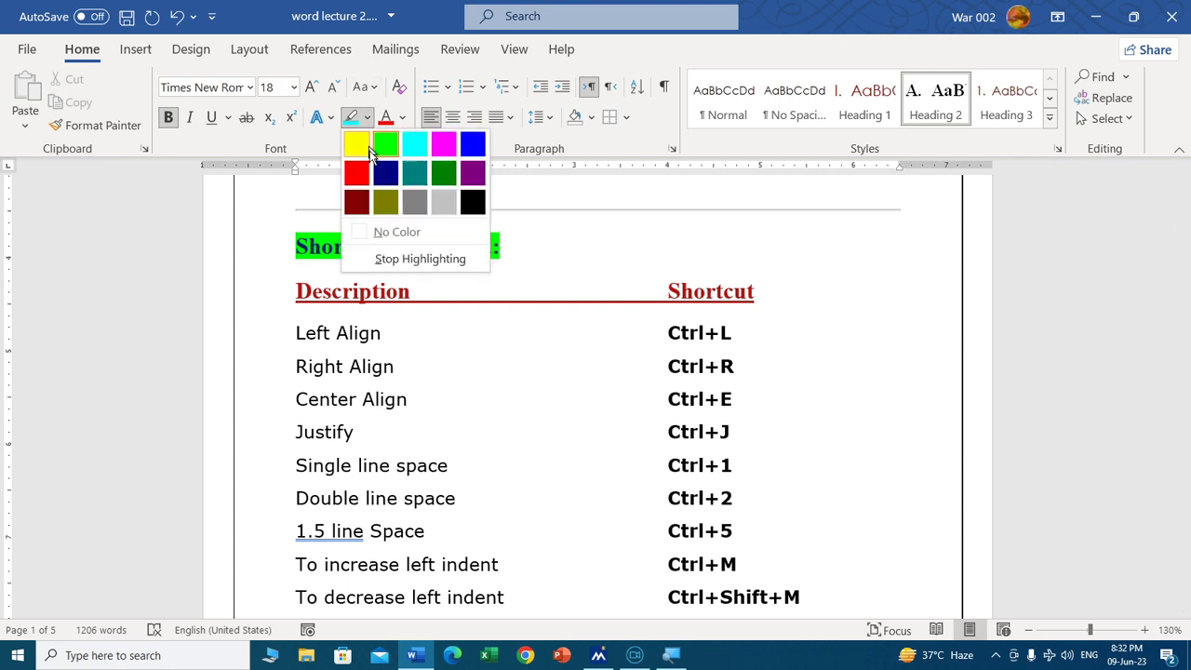
click(380, 232)
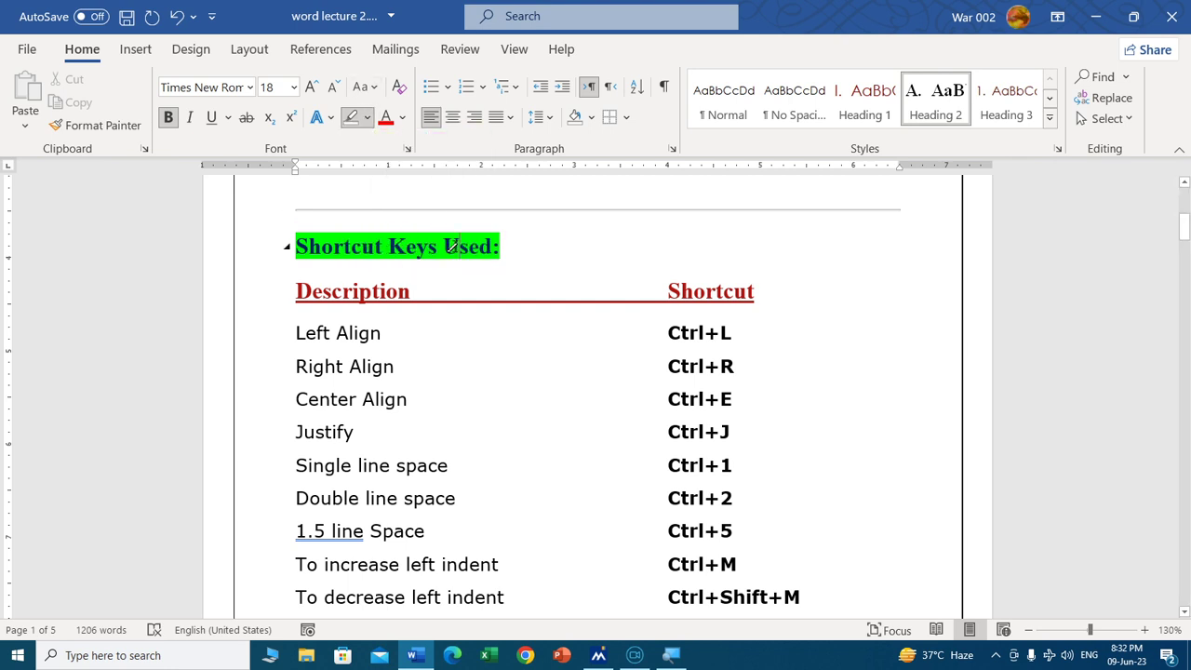
Clear the green highlight from the heading and open Borders and Shading
triple_click(450, 245)
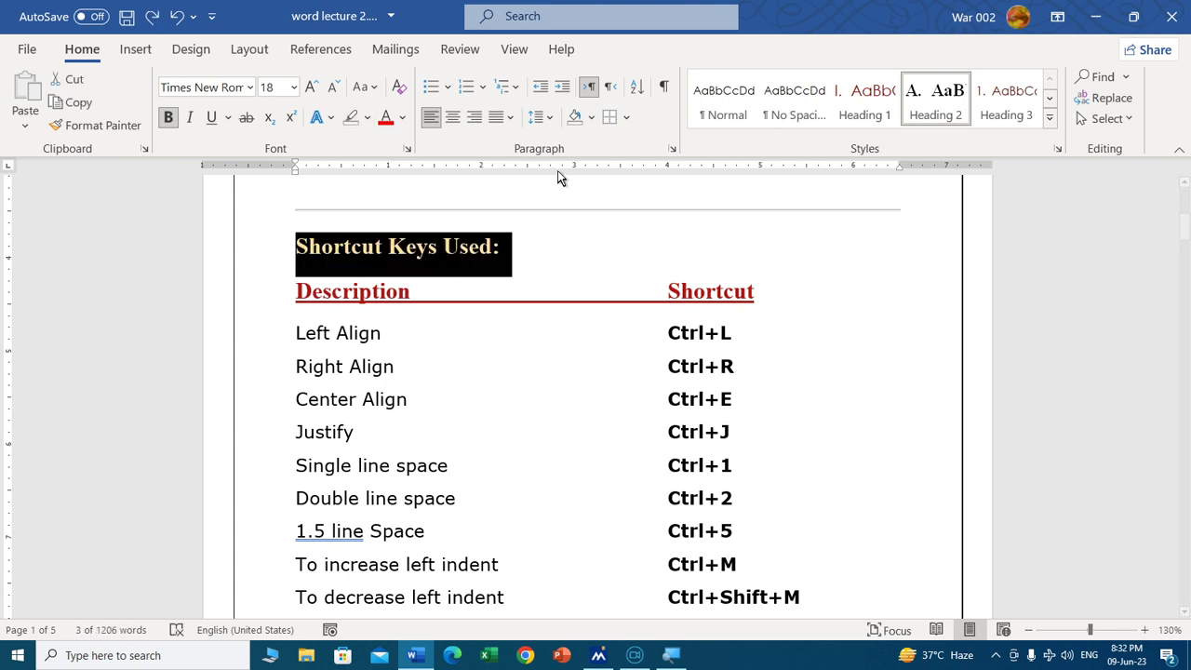
click(626, 117)
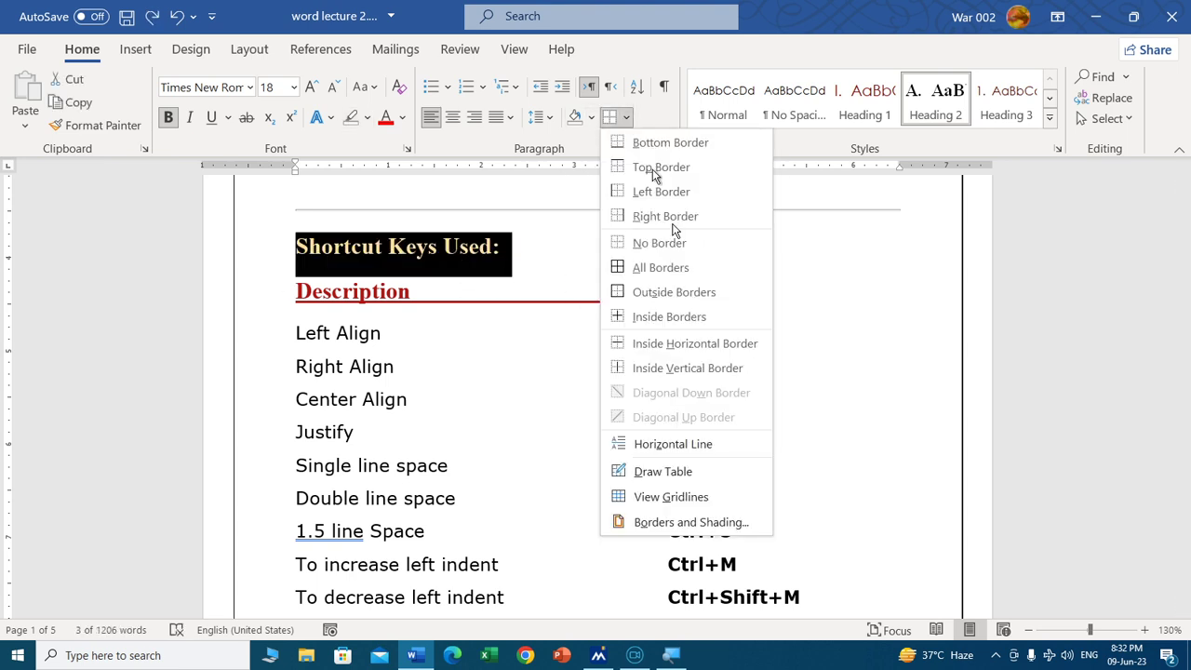
click(691, 522)
Apply light teal shading with a 10% pattern to the heading, then undo it
click(527, 193)
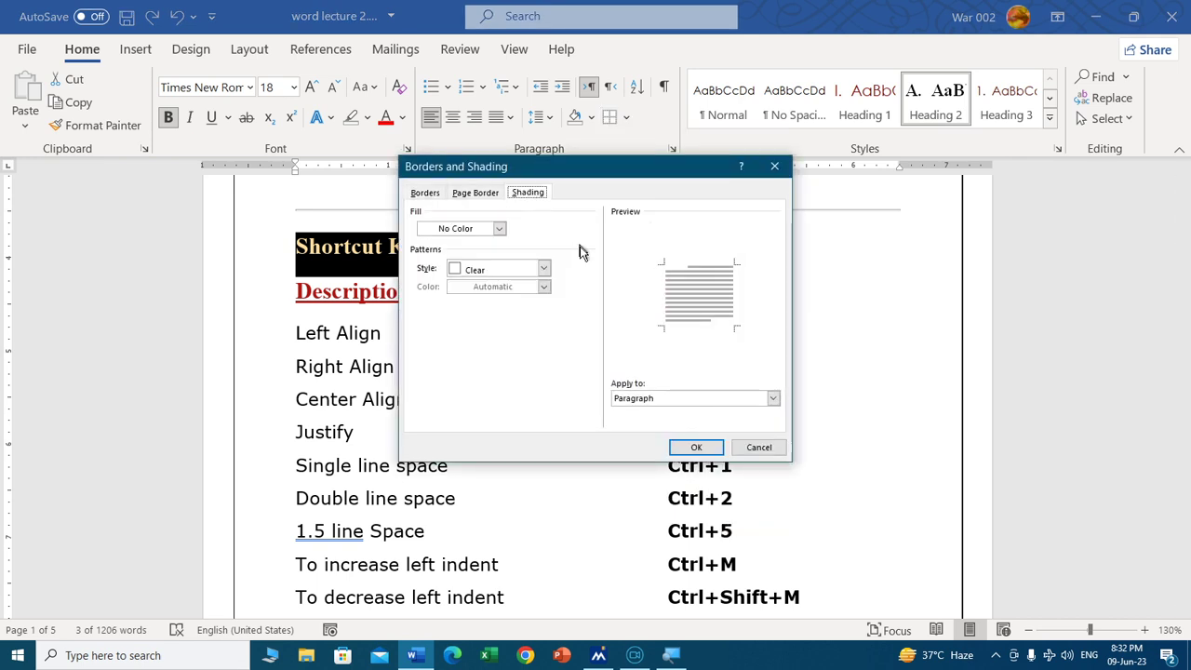
click(500, 229)
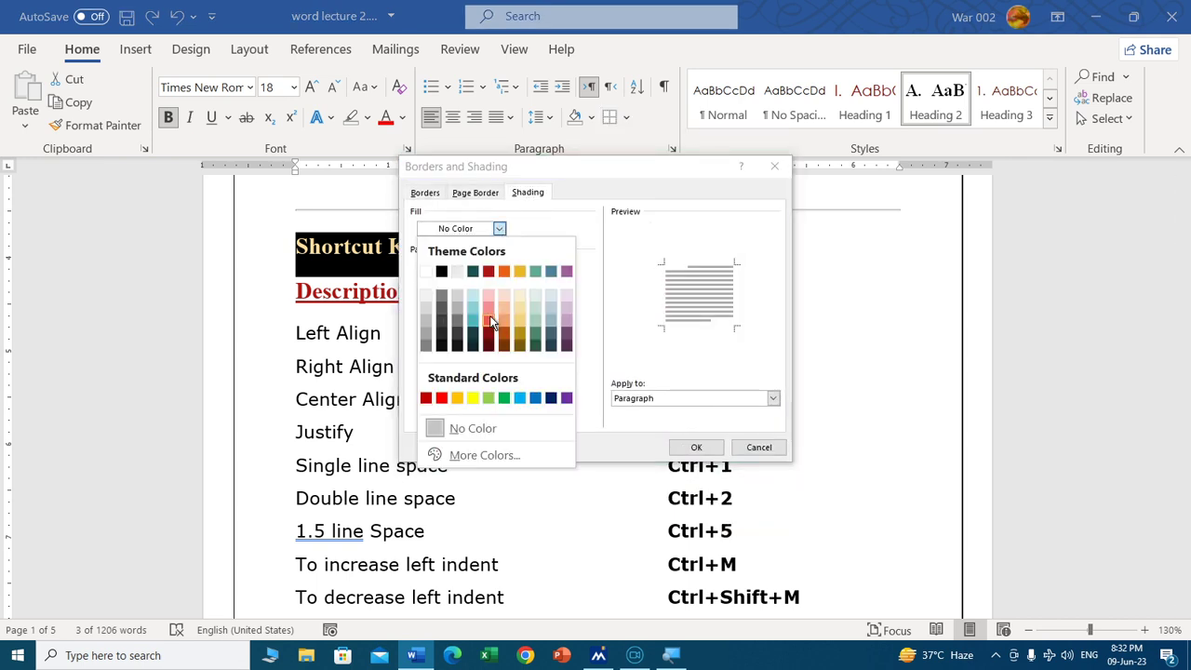
click(473, 310)
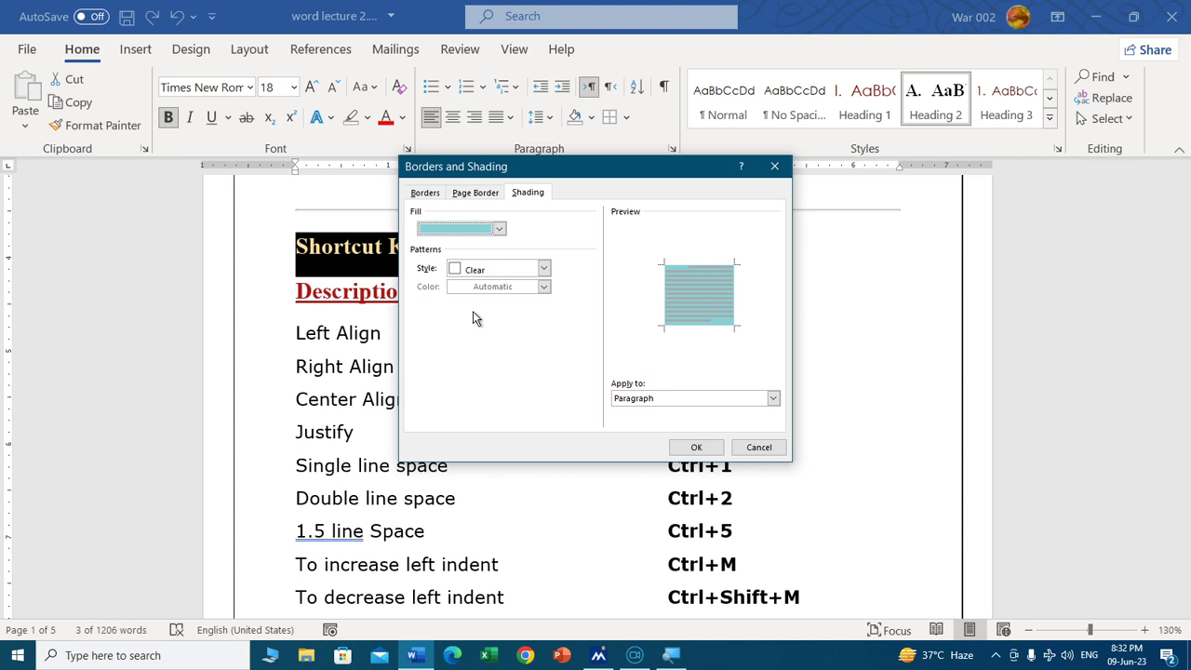
click(545, 269)
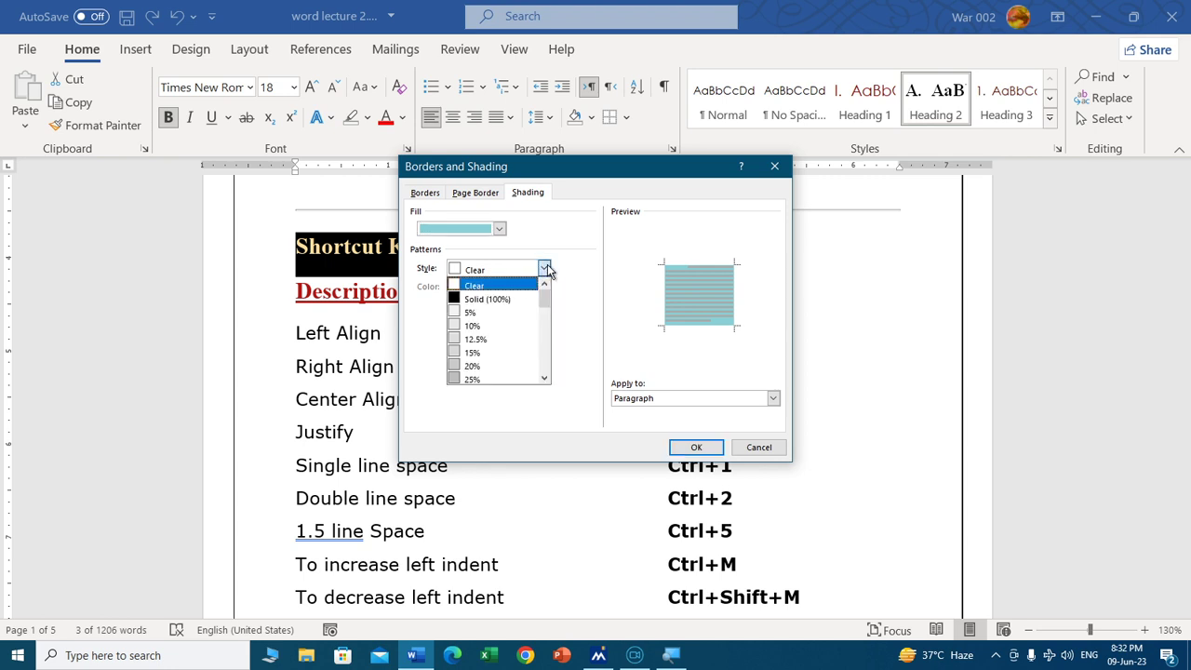
click(510, 322)
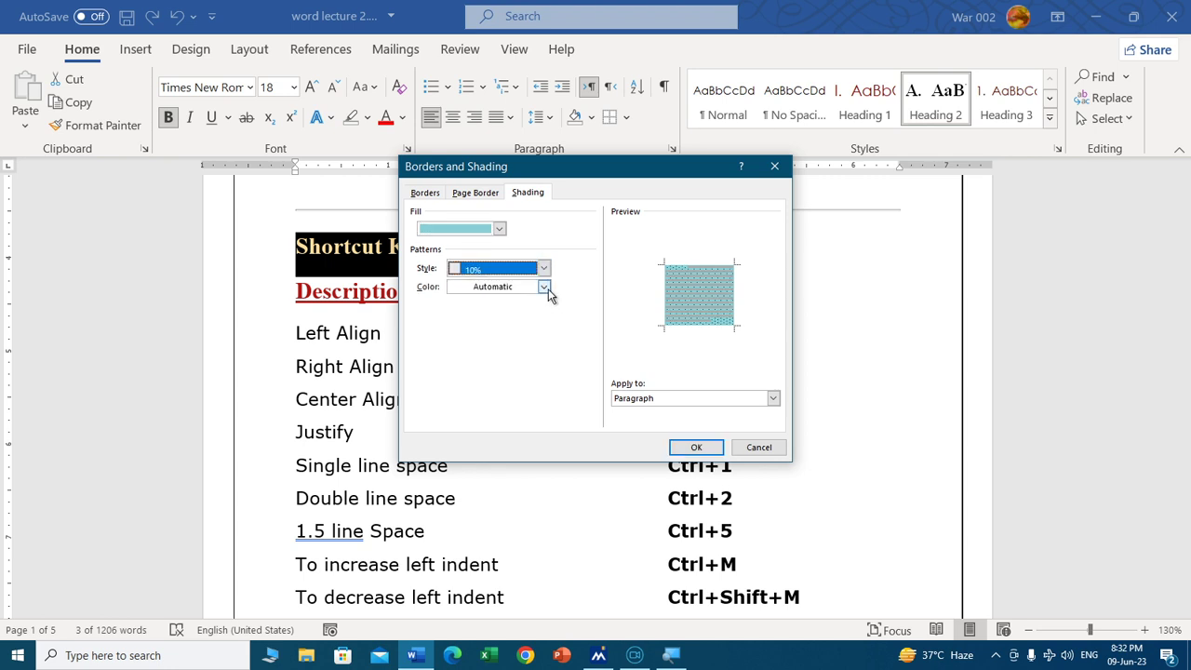
click(544, 287)
click(545, 289)
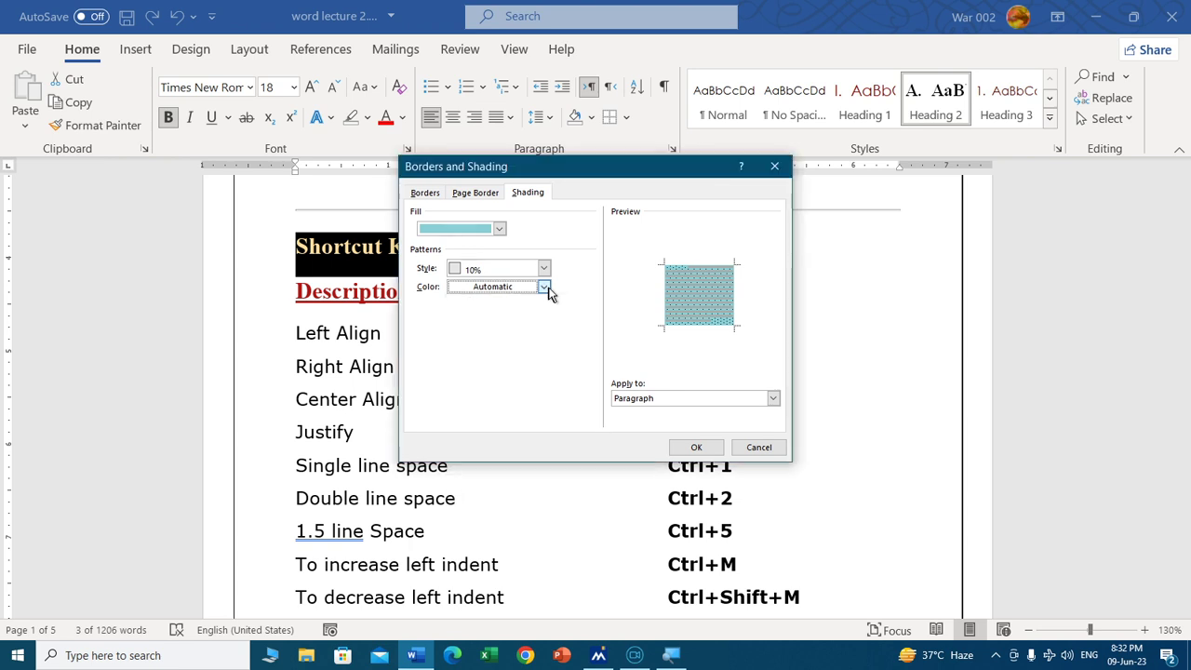
click(690, 447)
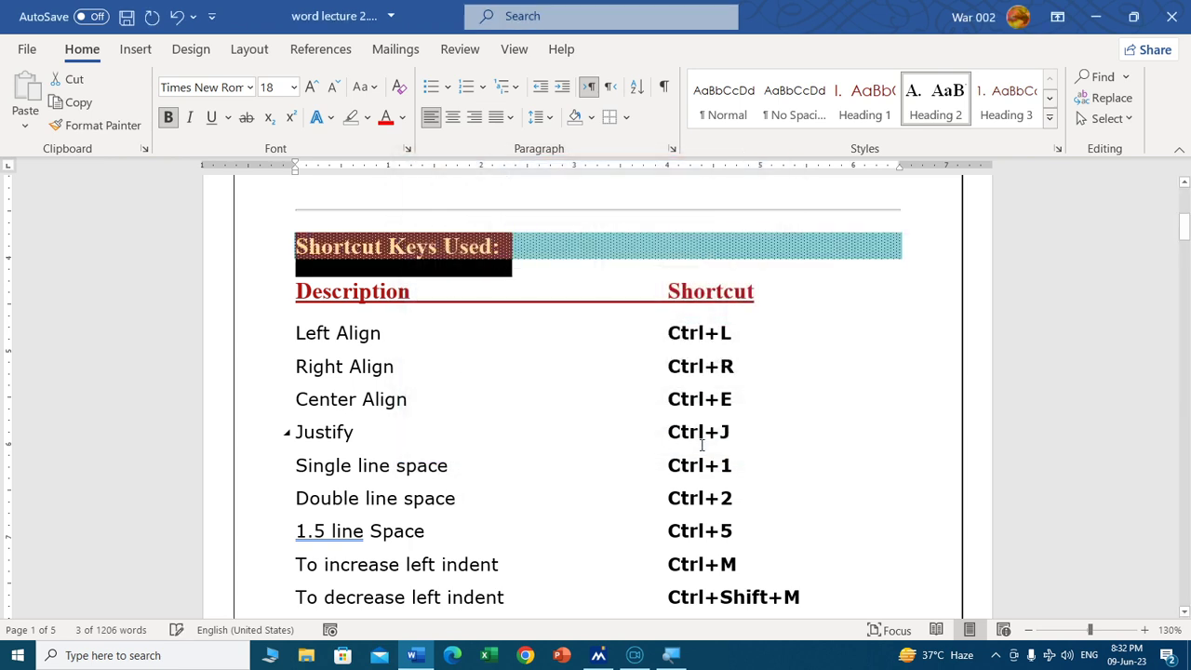
click(549, 375)
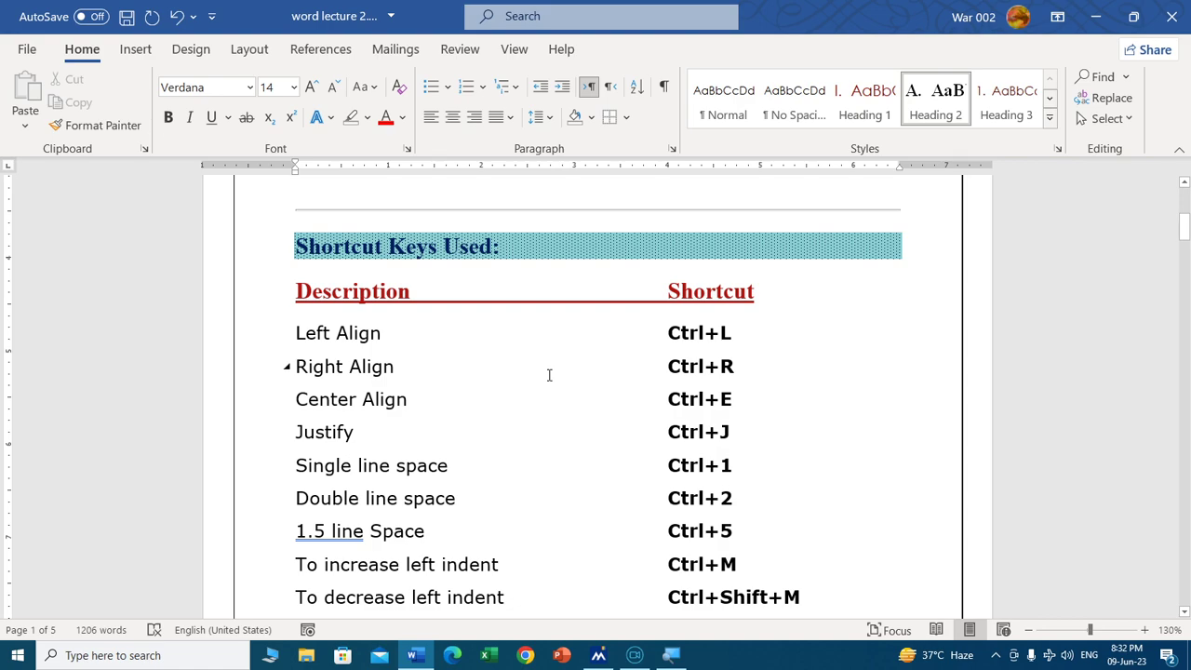
key(ctrl+z)
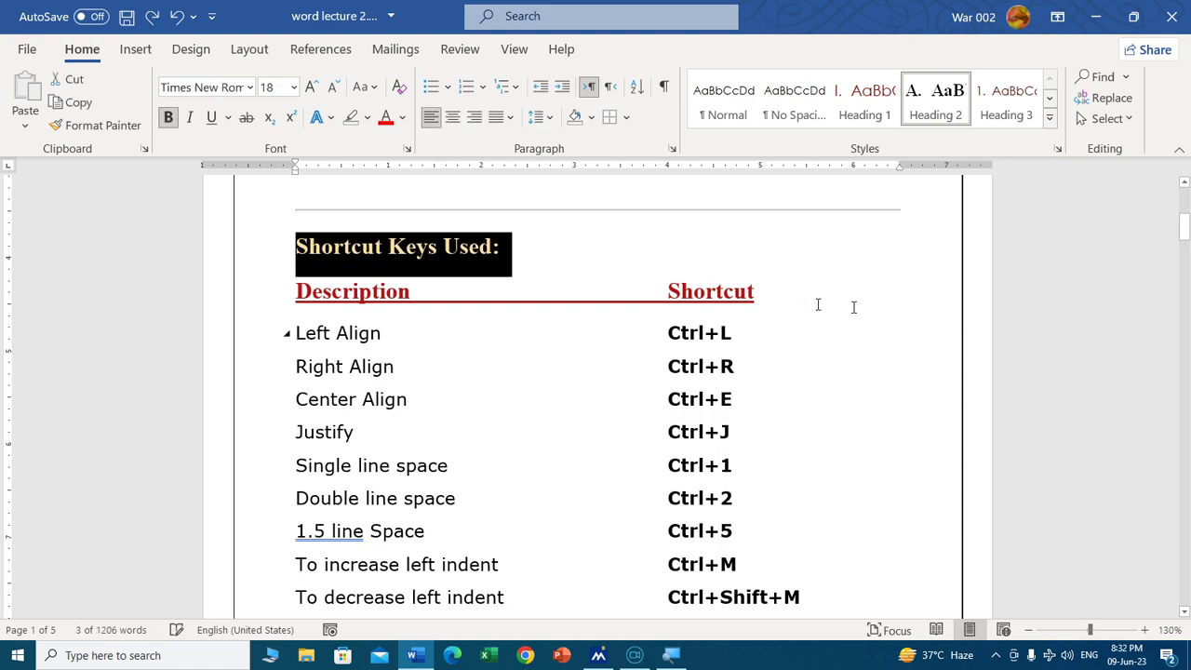
Select the Economics definition quote and give it a blue ½ pt shadowed box border
drag(1182, 230, 1183, 279)
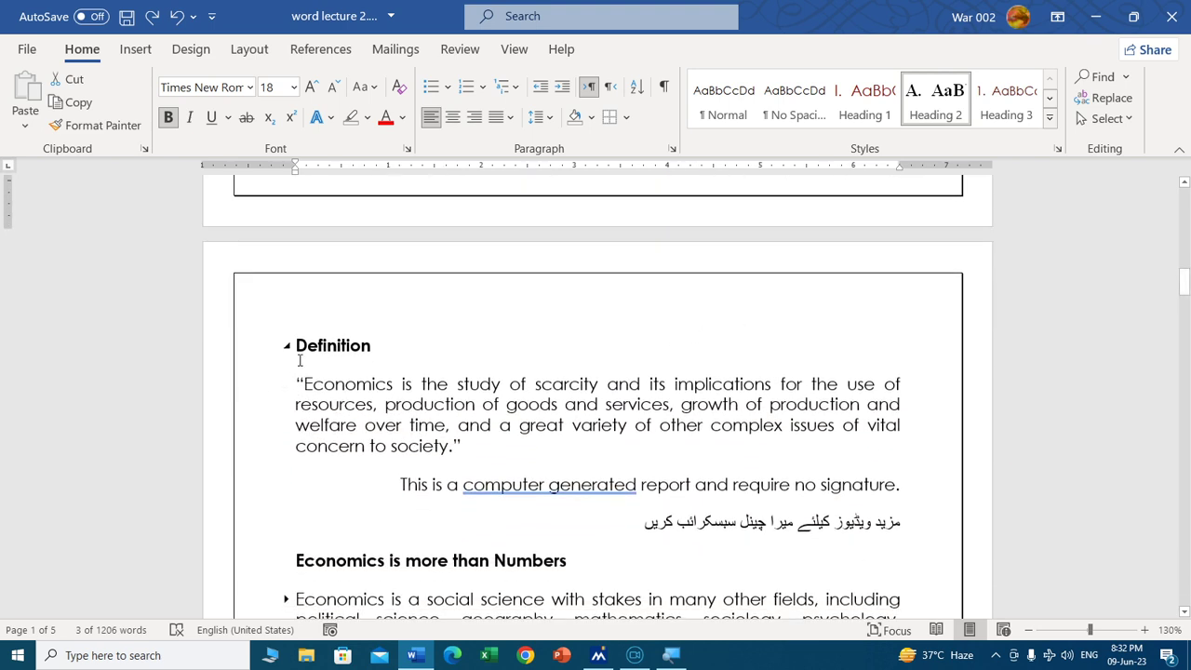
drag(296, 381, 462, 447)
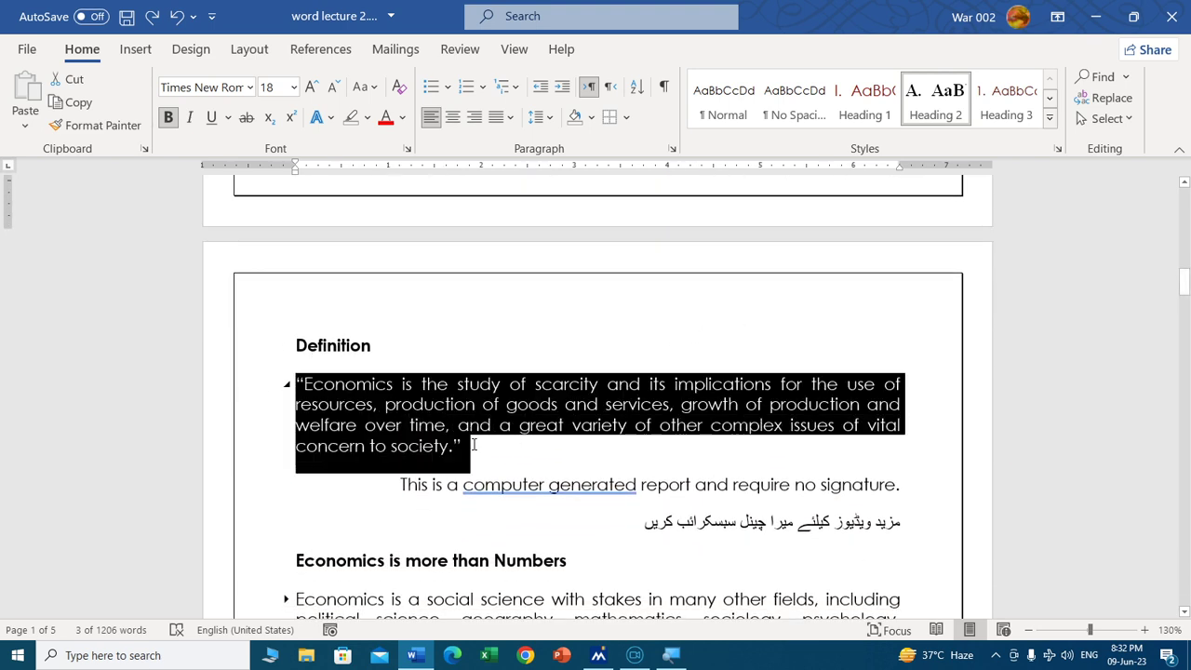
click(626, 117)
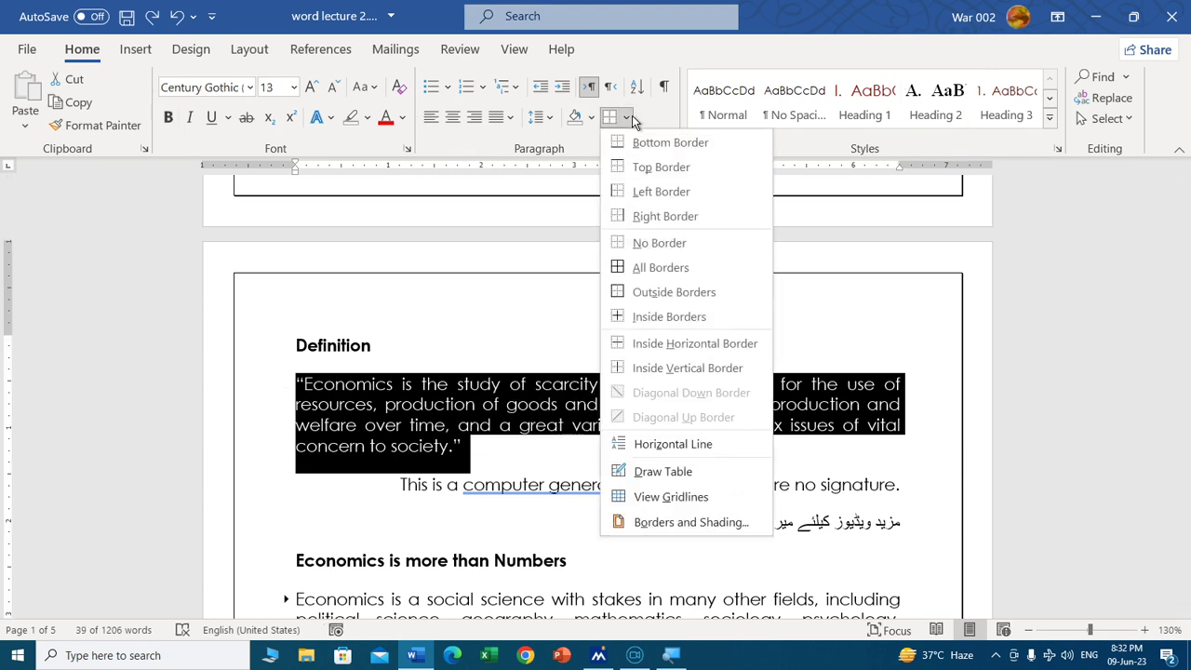
click(647, 521)
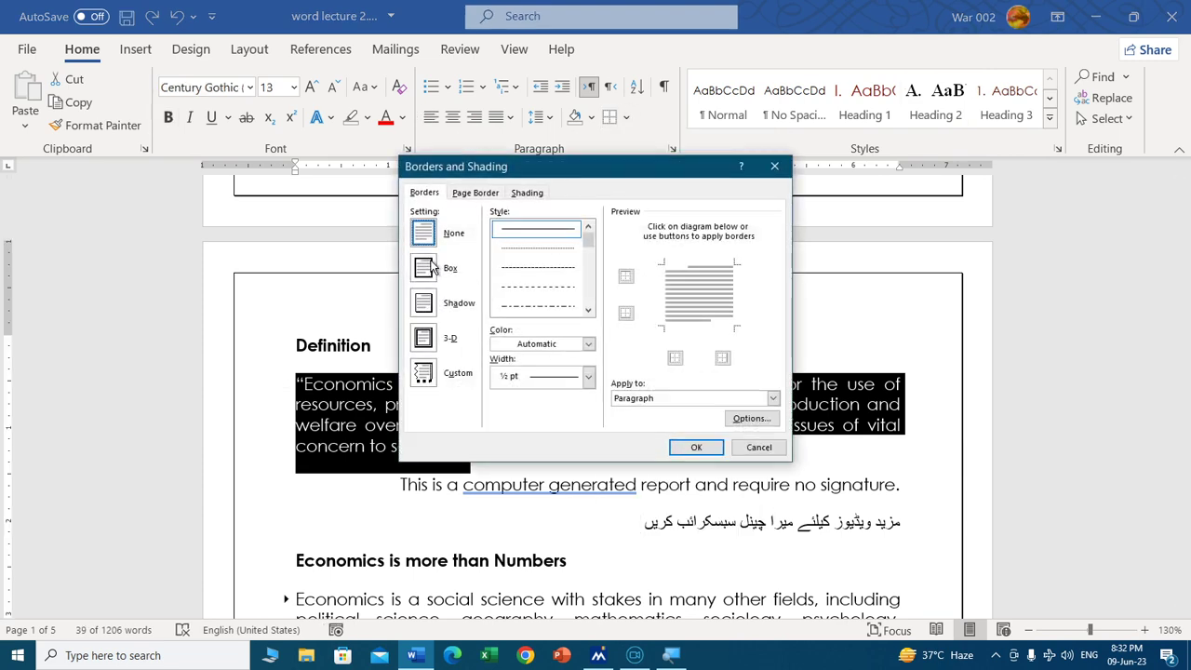
click(423, 302)
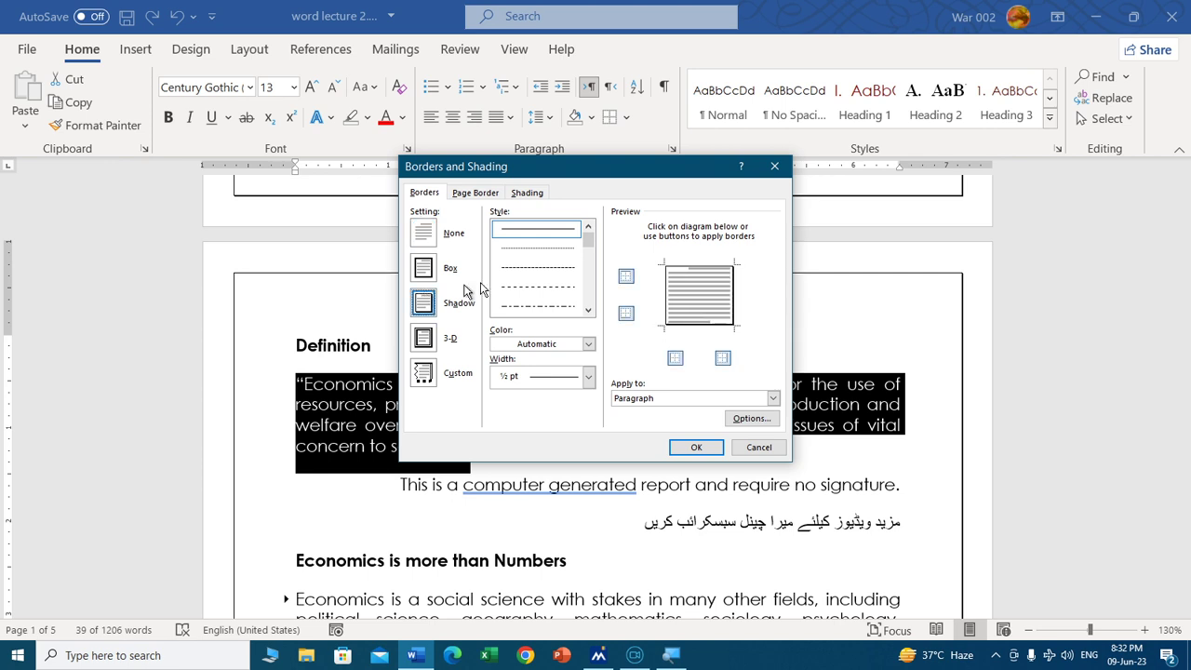
click(588, 310)
click(588, 311)
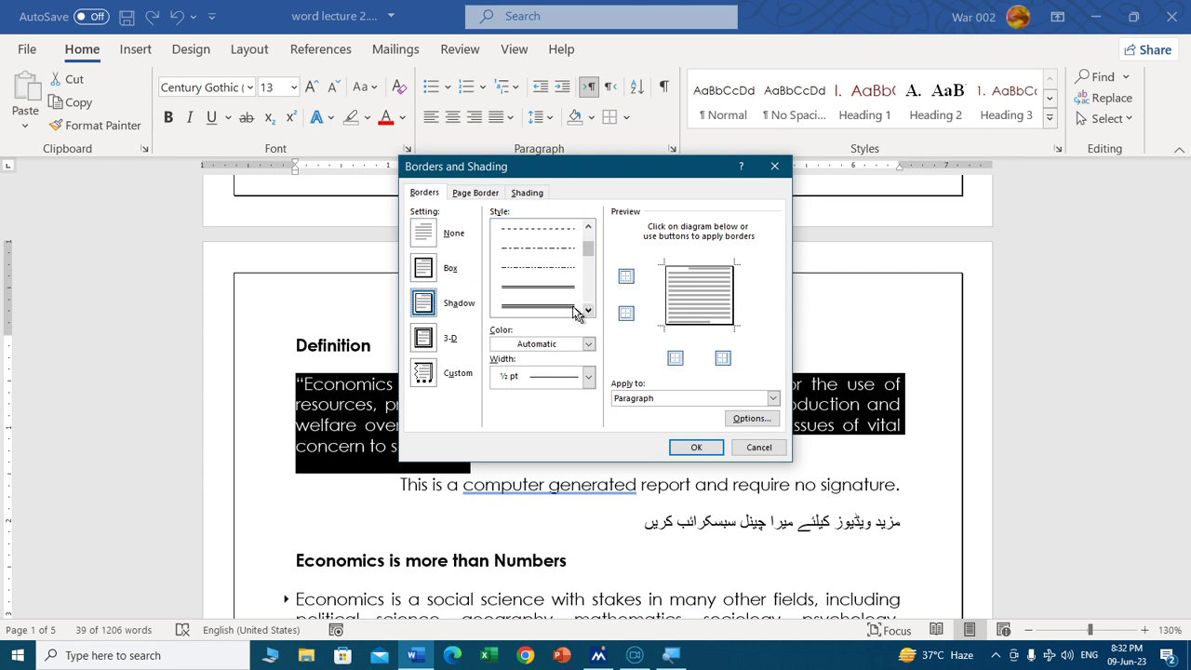
click(563, 306)
click(587, 346)
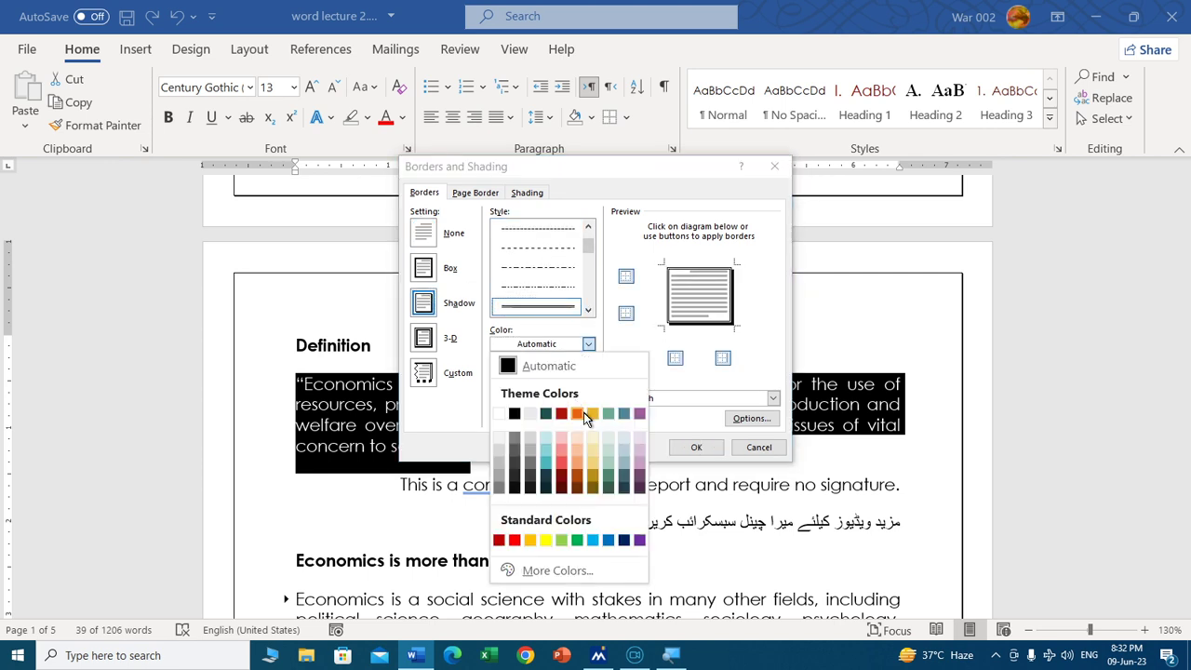
click(608, 540)
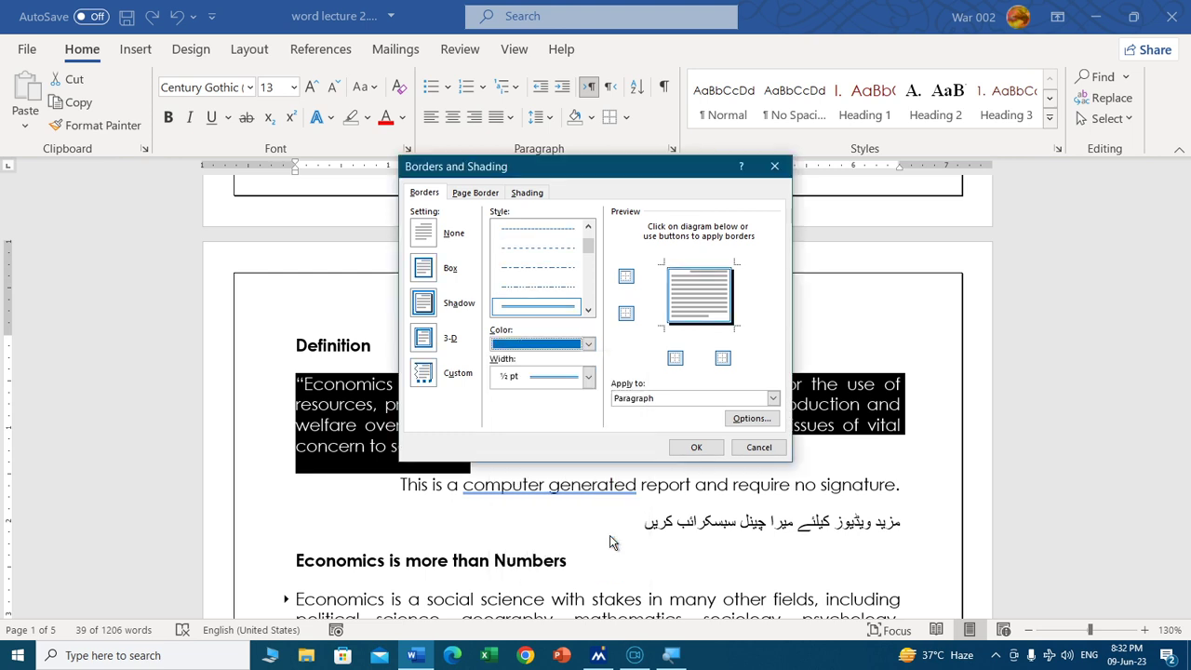
Add a pale green shading fill to the quote and apply the border and shading
click(536, 195)
click(499, 230)
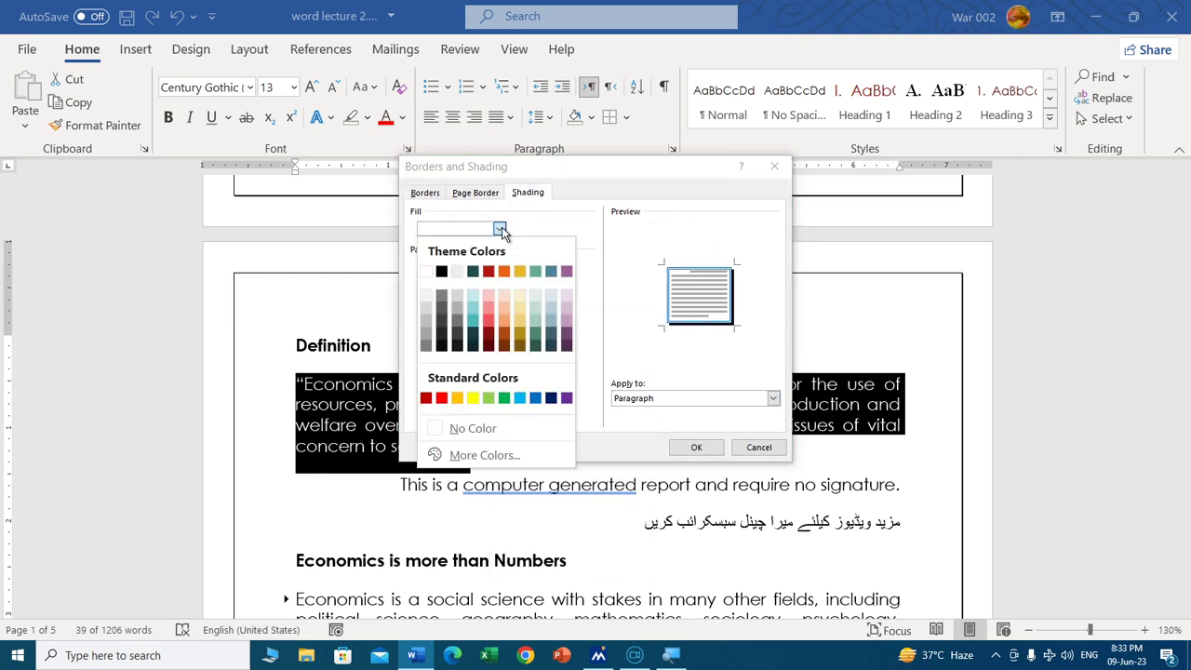
click(535, 300)
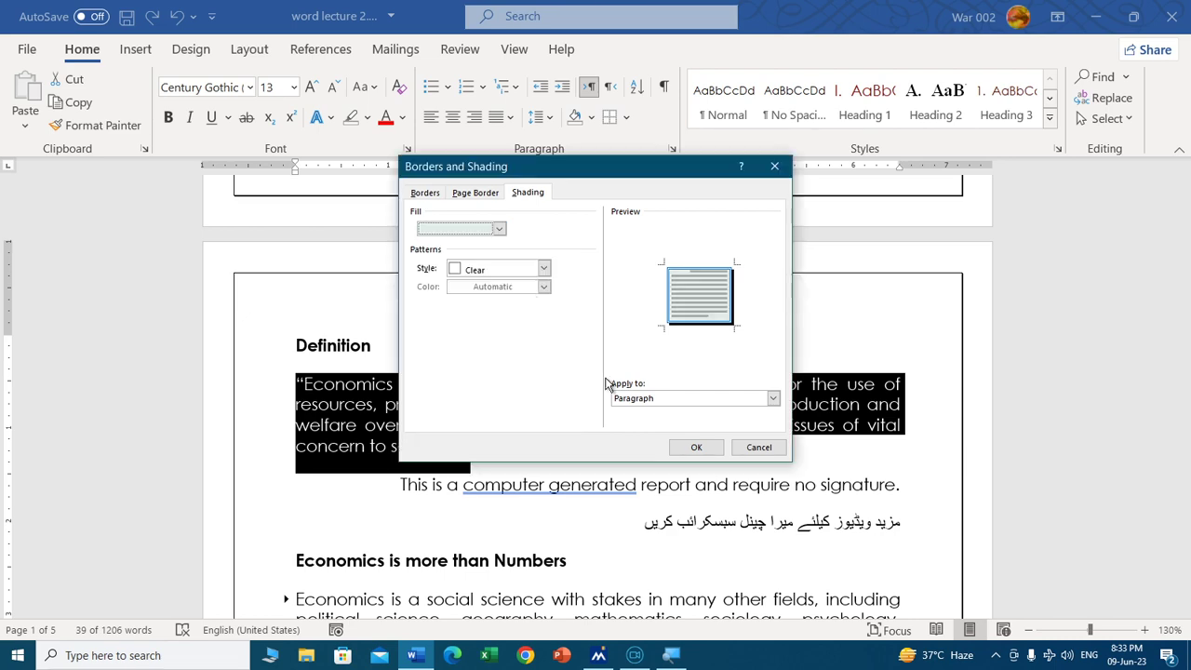
click(696, 447)
click(612, 346)
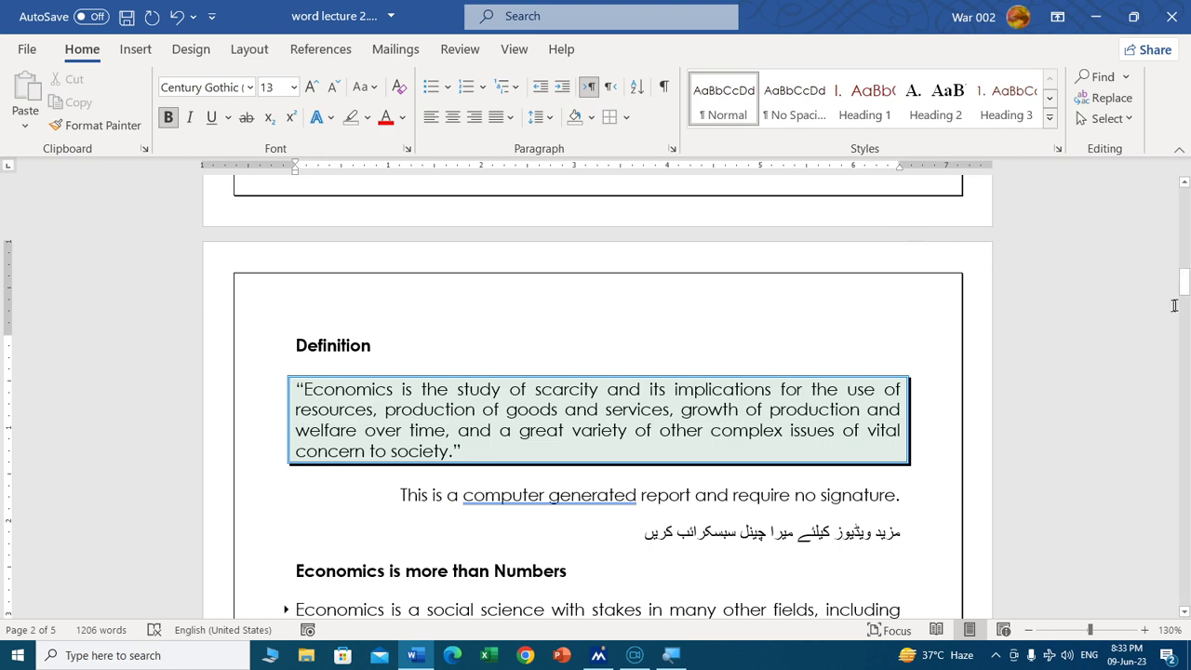
drag(1184, 279, 1186, 217)
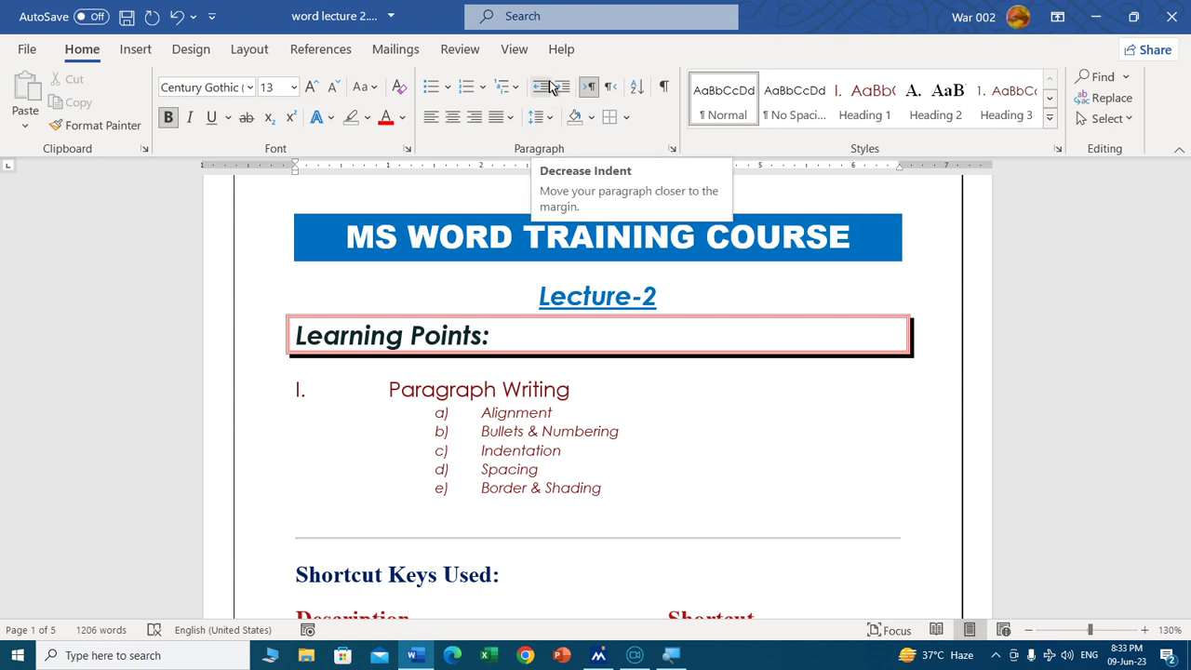
mouse_move(521, 450)
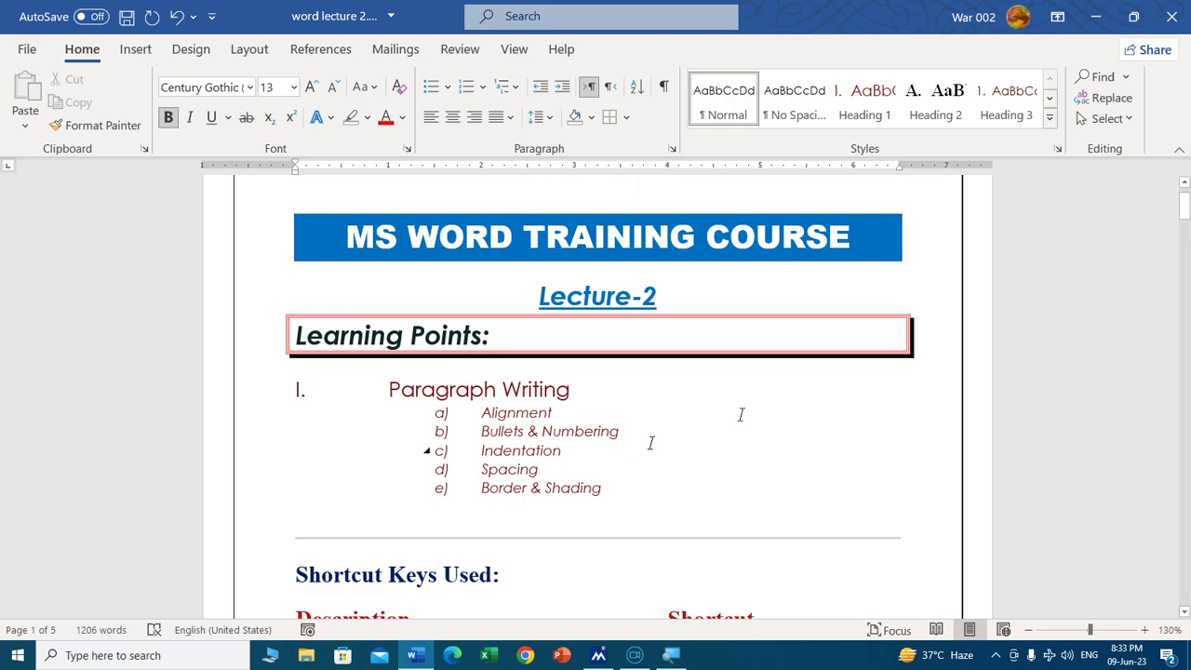
drag(1184, 209, 1182, 302)
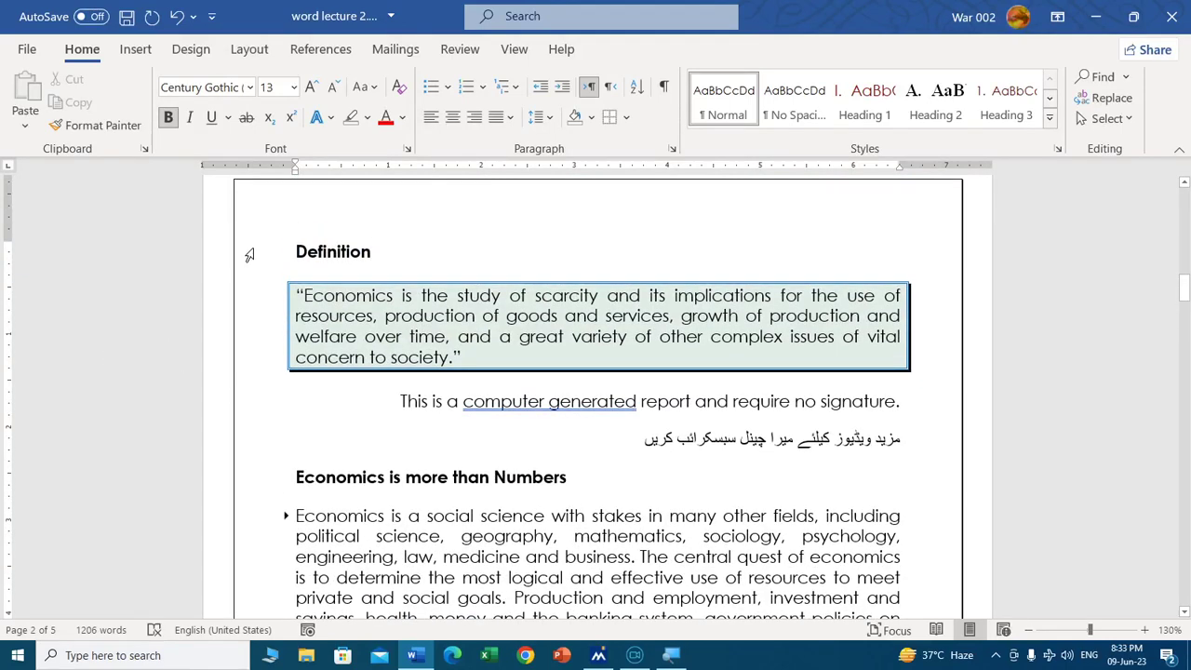
click(296, 295)
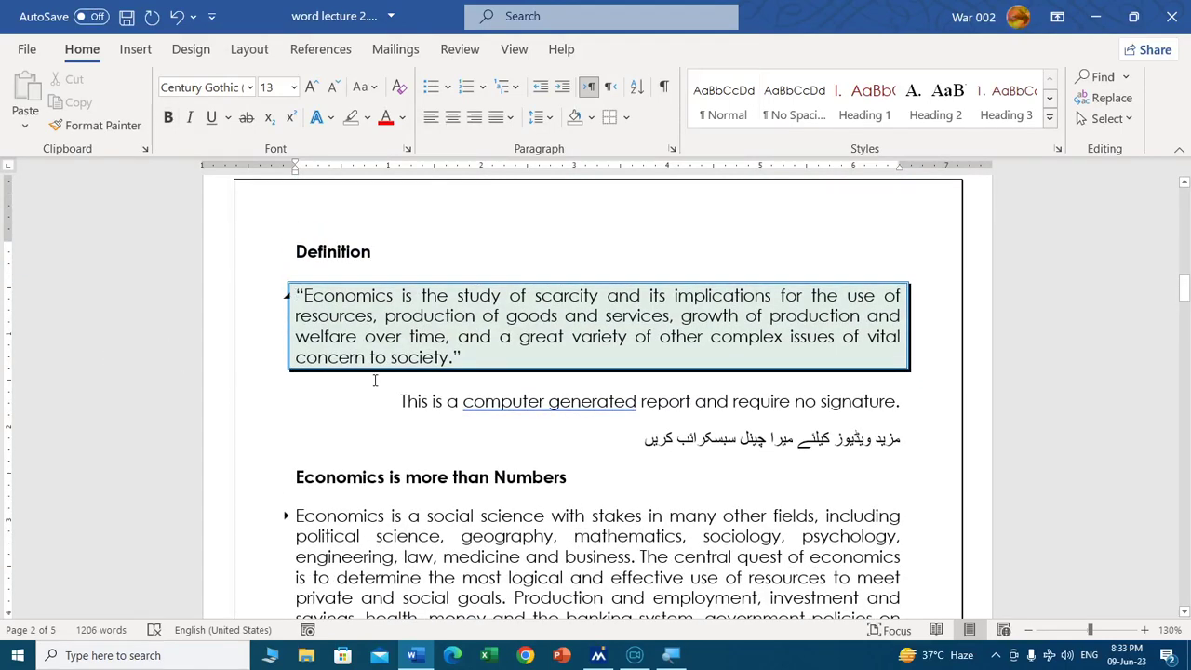
key(ctrl+m)
key(ctrl+m)
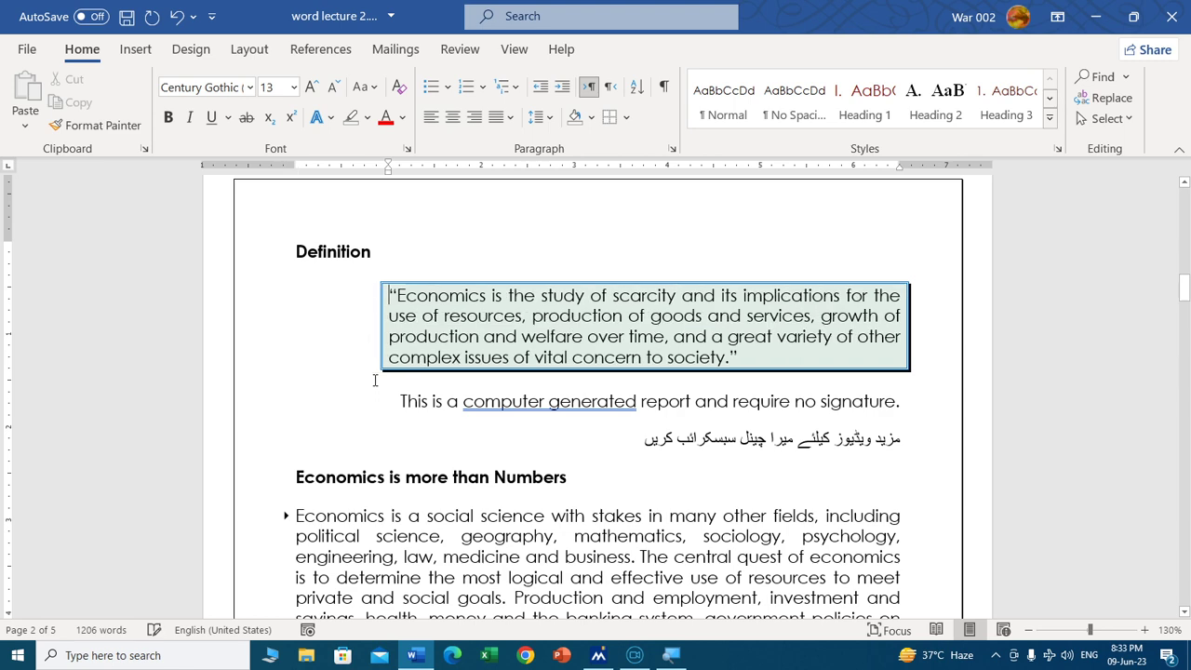
key(ctrl+m)
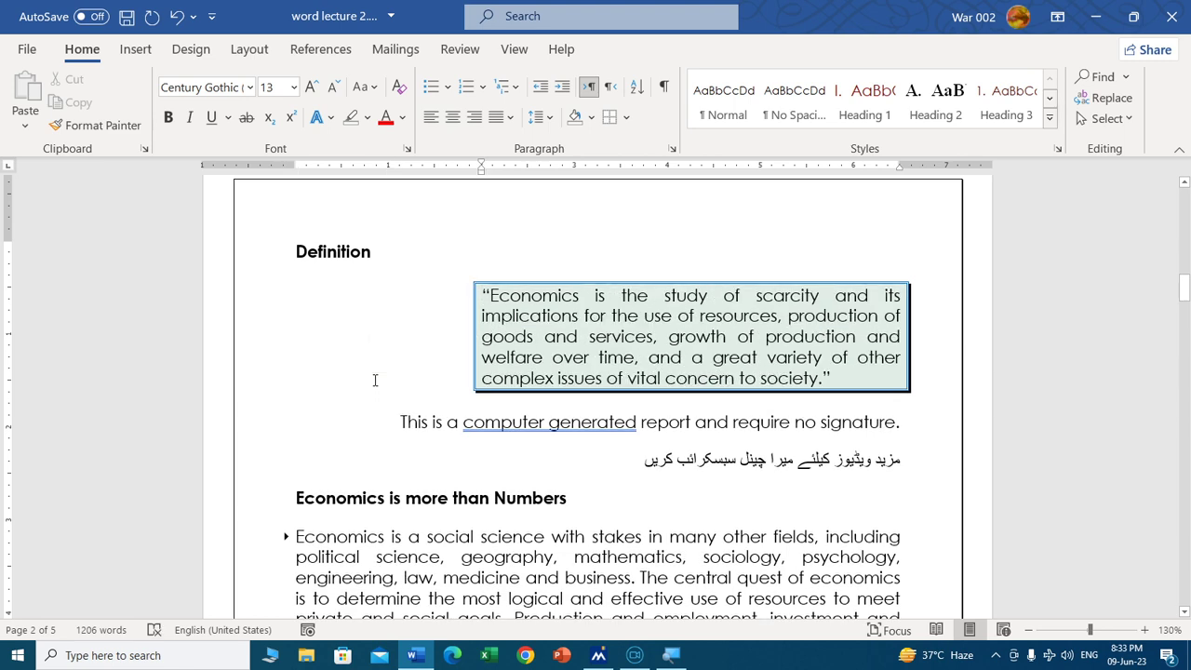
key(ctrl+z)
key(ctrl+shift+m)
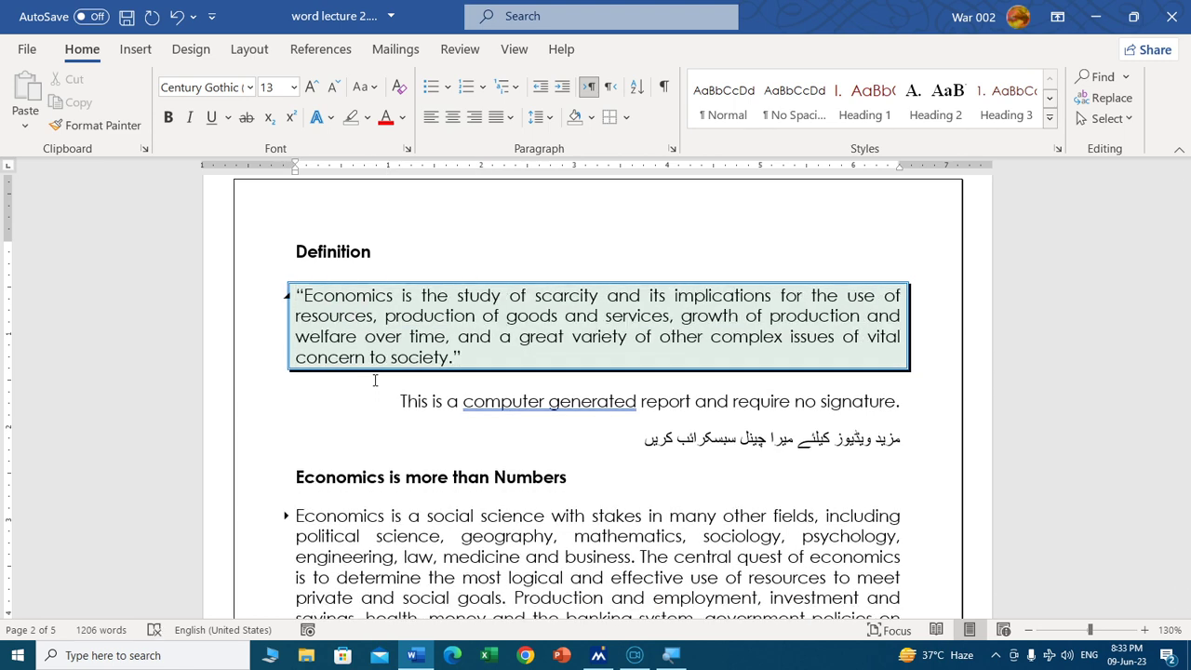
In the Paragraph dialog, set 0.3" left and right indents and a 1" first-line indent
click(564, 86)
click(540, 87)
click(673, 149)
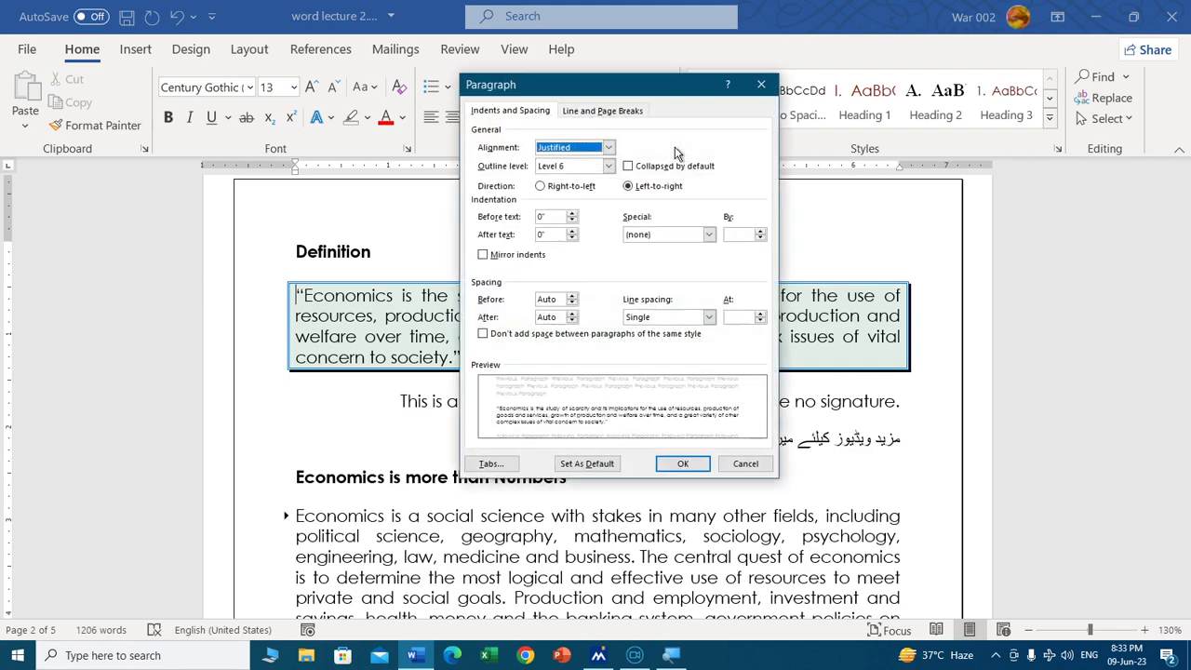
click(572, 213)
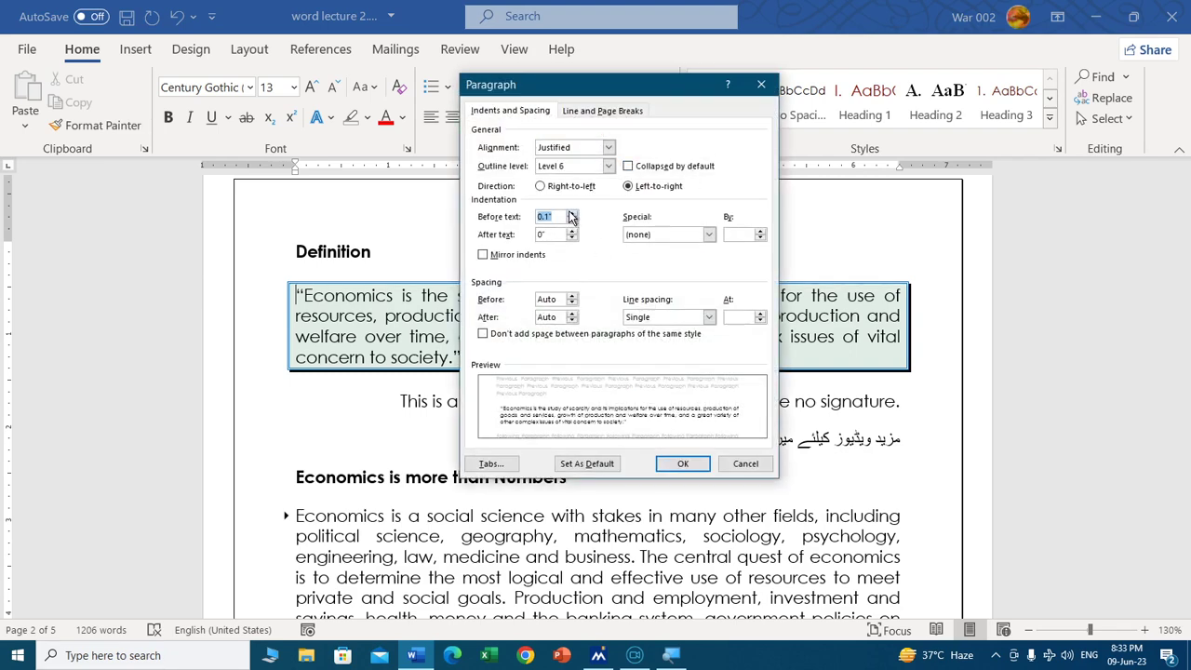
click(571, 213)
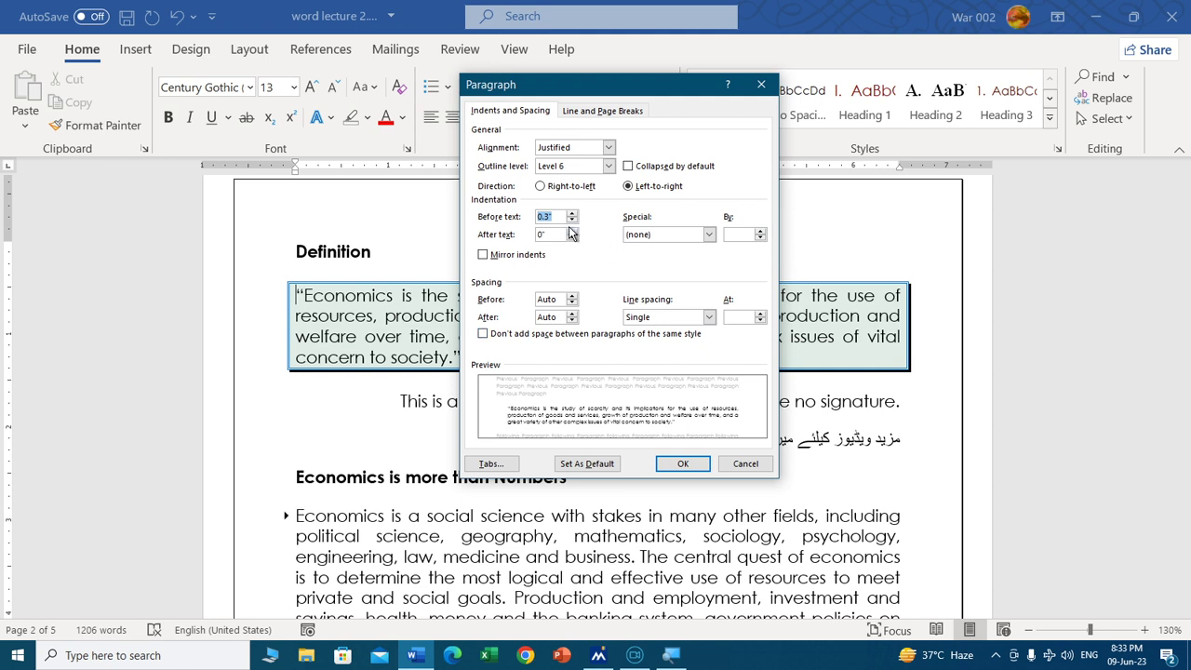
click(572, 231)
click(571, 230)
click(572, 231)
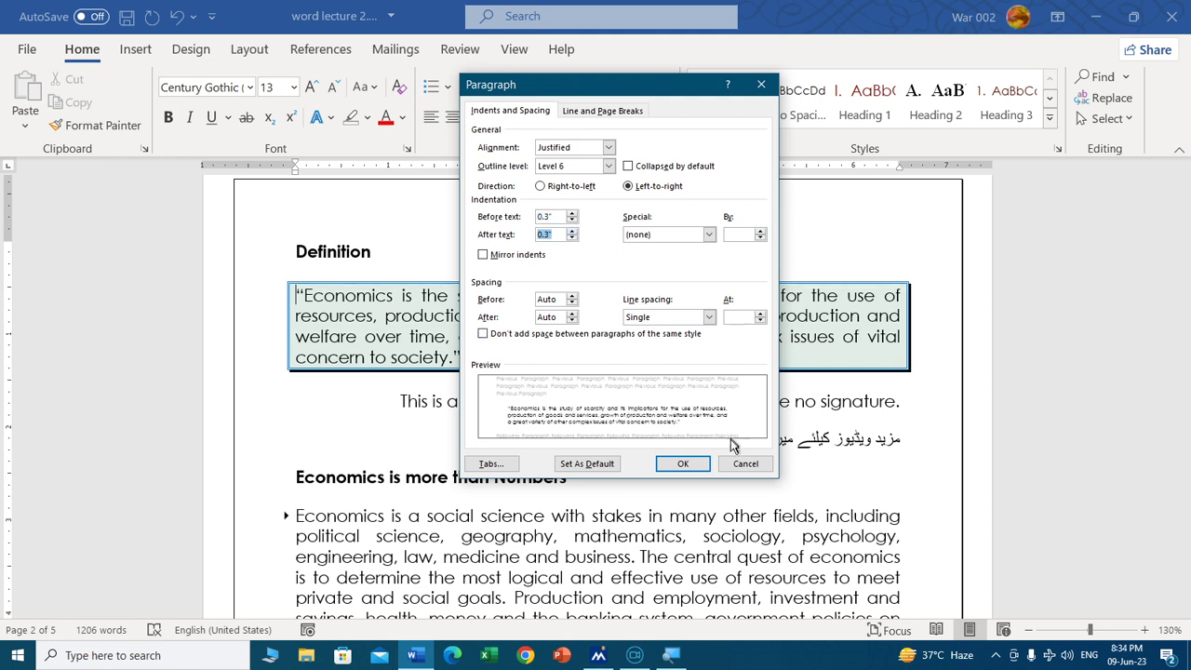
click(648, 234)
click(651, 253)
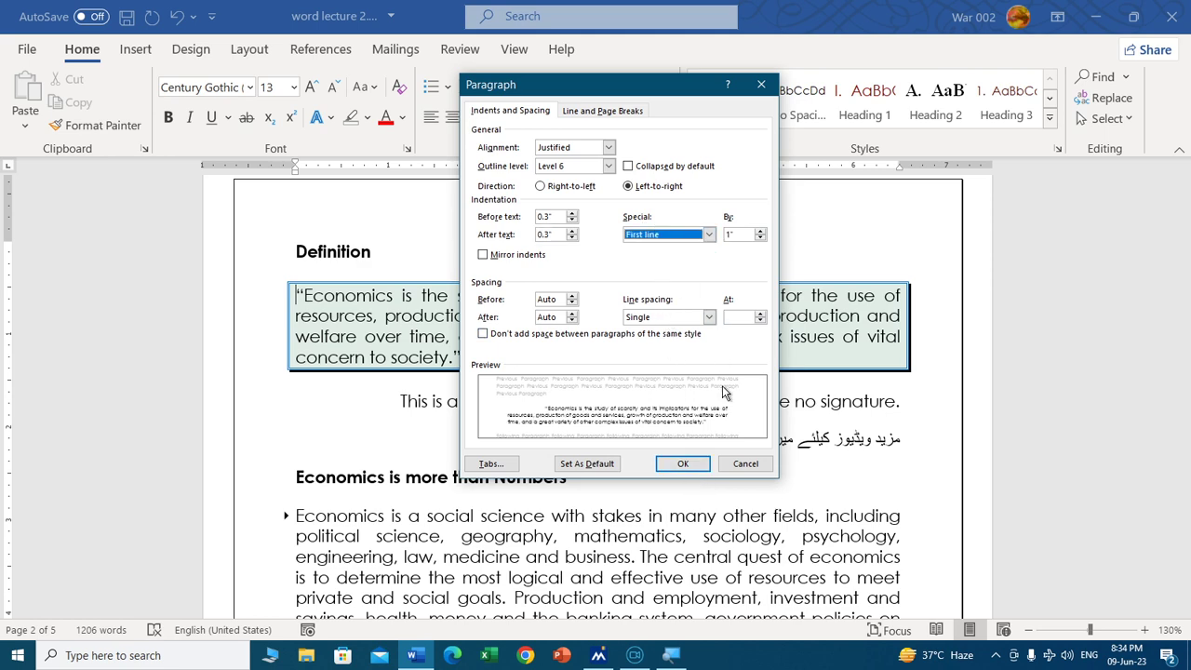
click(683, 462)
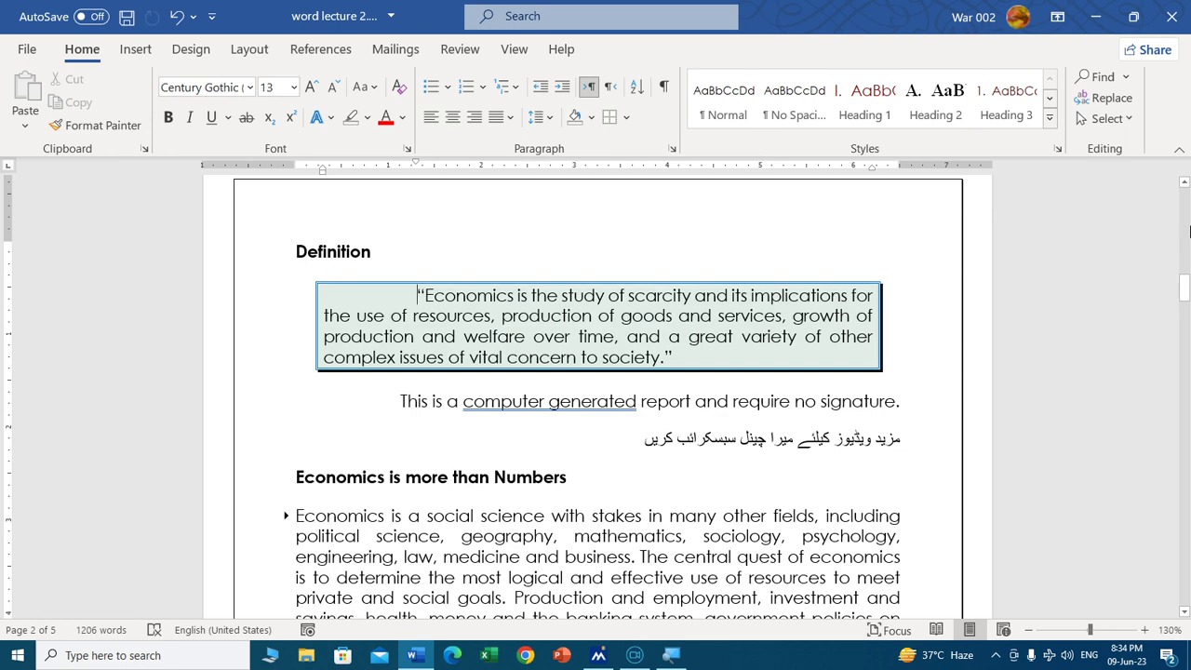
Scroll up to page 1 showing the MS WORD TRAINING COURSE banner and Lecture-2 Learning Points
mouse_move(1184, 275)
mouse_down()
mouse_move(1183, 199)
mouse_move(1187, 268)
mouse_up()
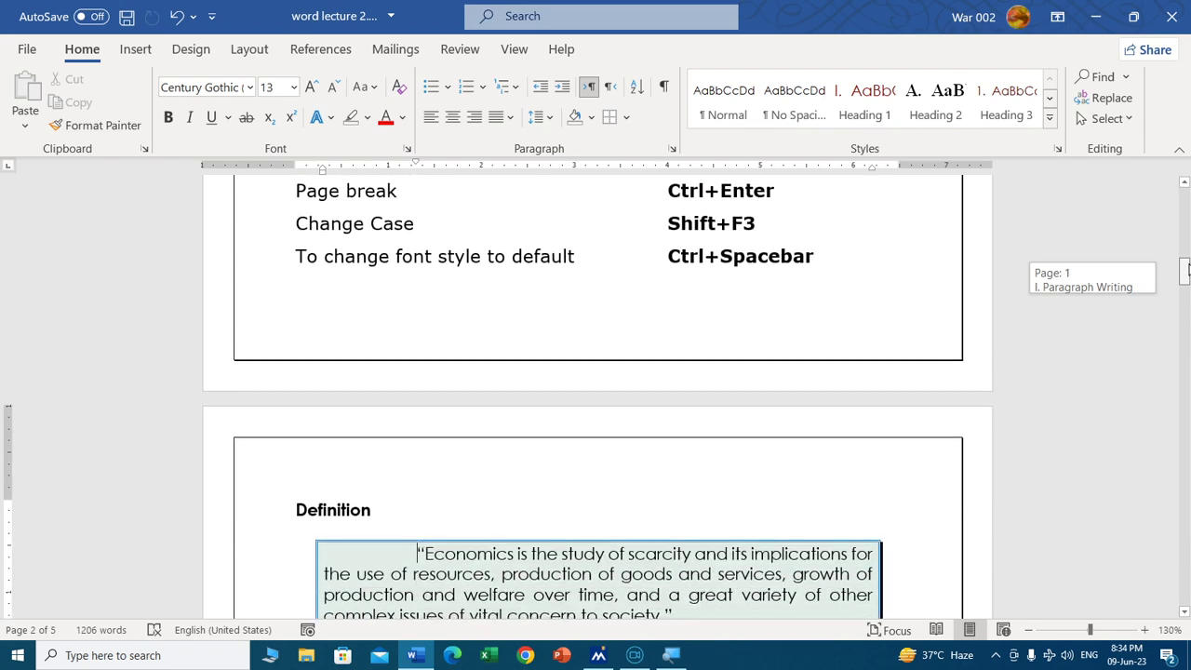
drag(1187, 268, 1187, 186)
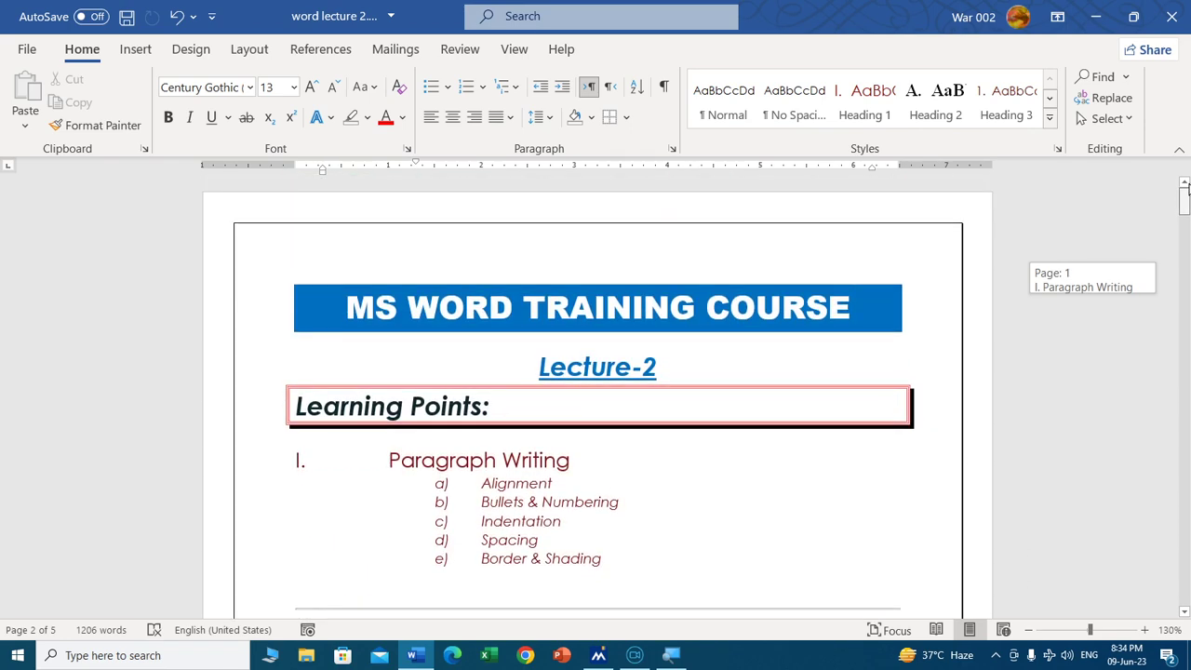